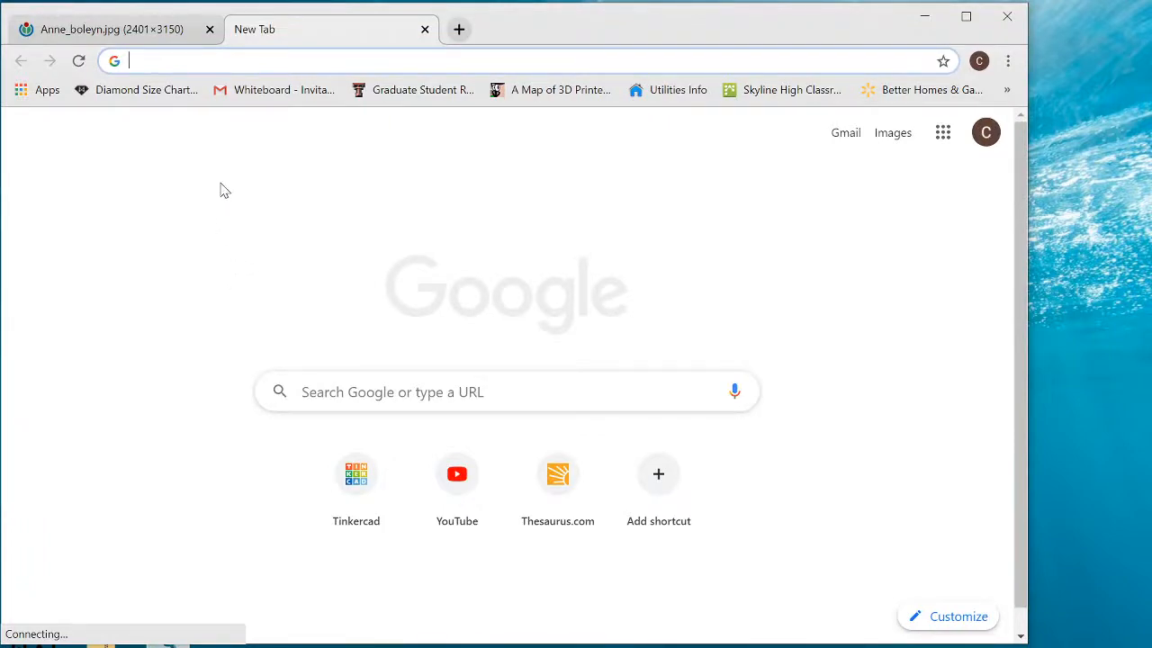
{"action": "type", "text": "www.tink"}
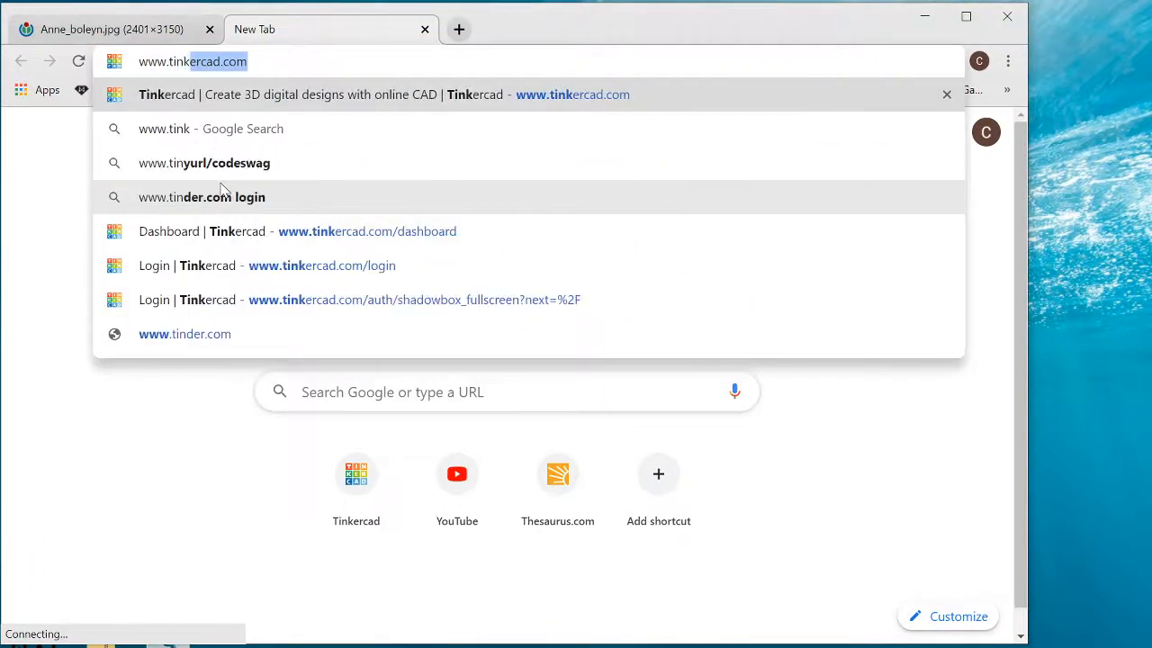
{"action": "type", "text": "ercad.c"}
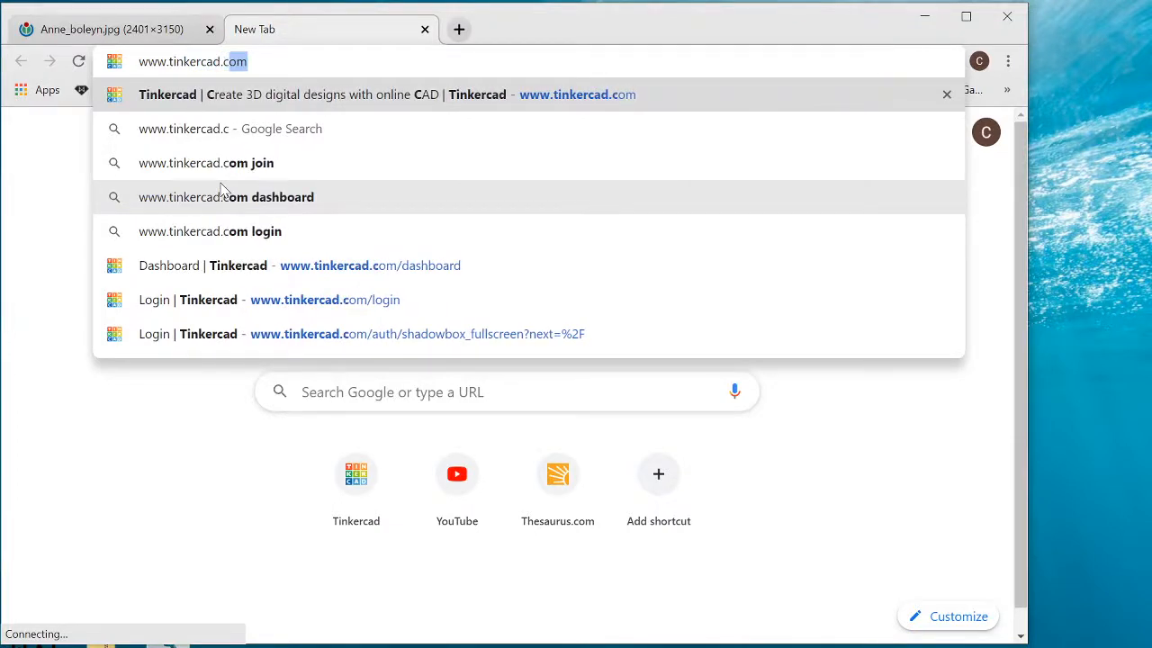
{"action": "type", "text": "om"}
{"action": "key", "text": "Return"}
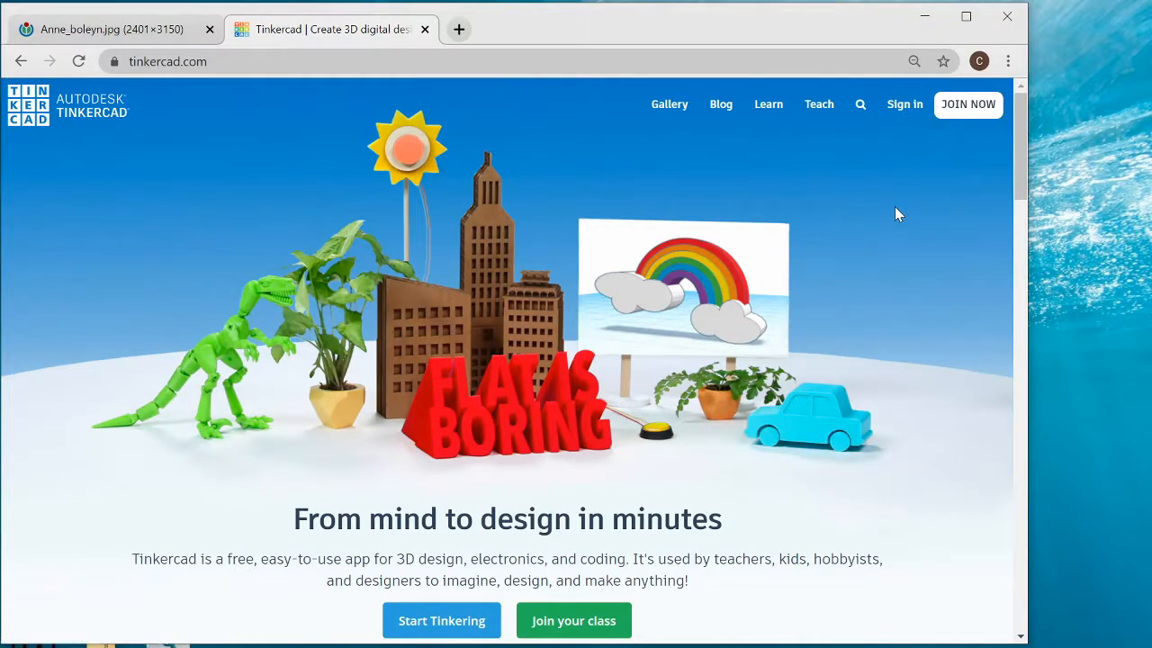
- Sign in to the existing account by entering its email address and password
{"action": "left_click", "coordinate": [981, 108]}
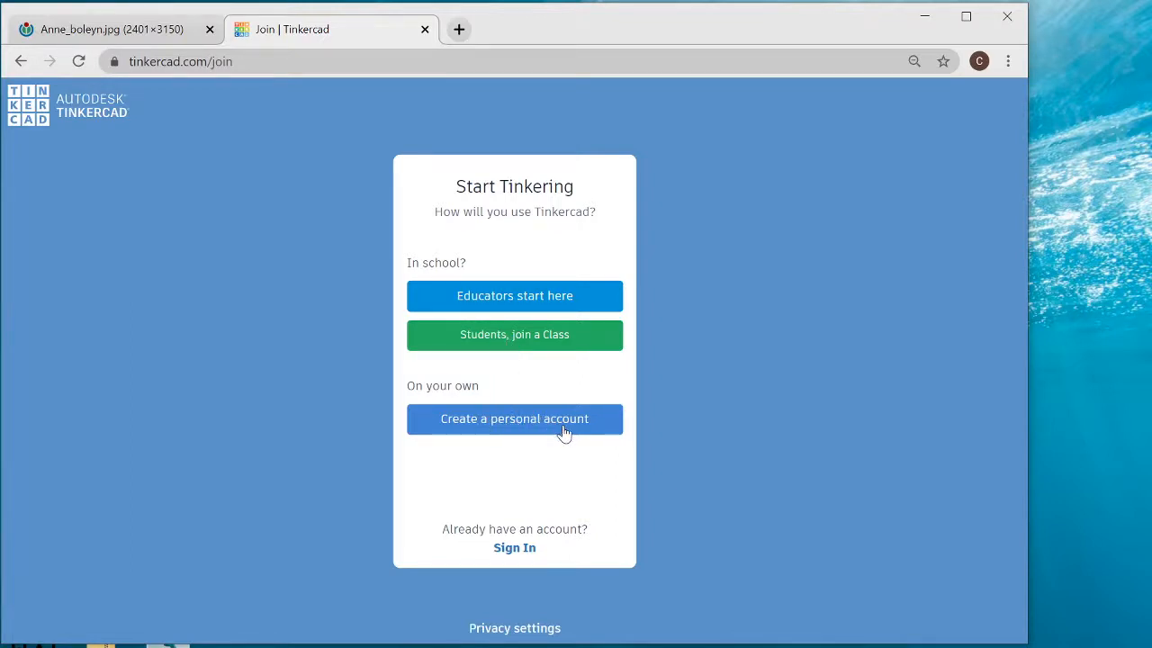
{"action": "left_click", "coordinate": [19, 63]}
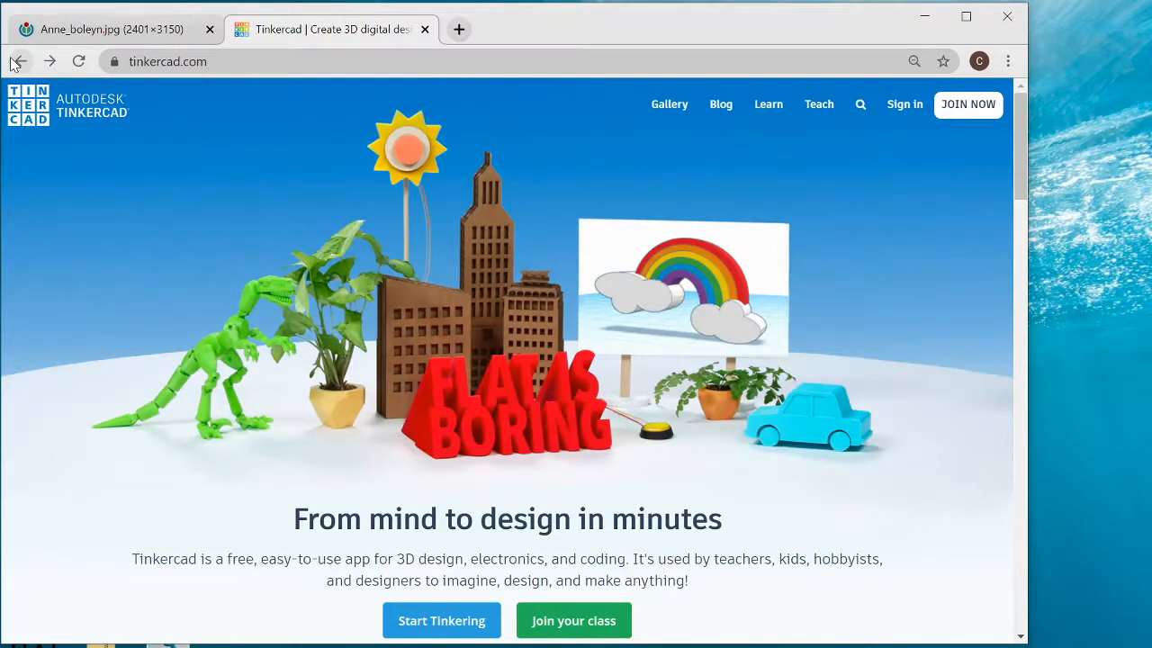
{"action": "left_click", "coordinate": [904, 105]}
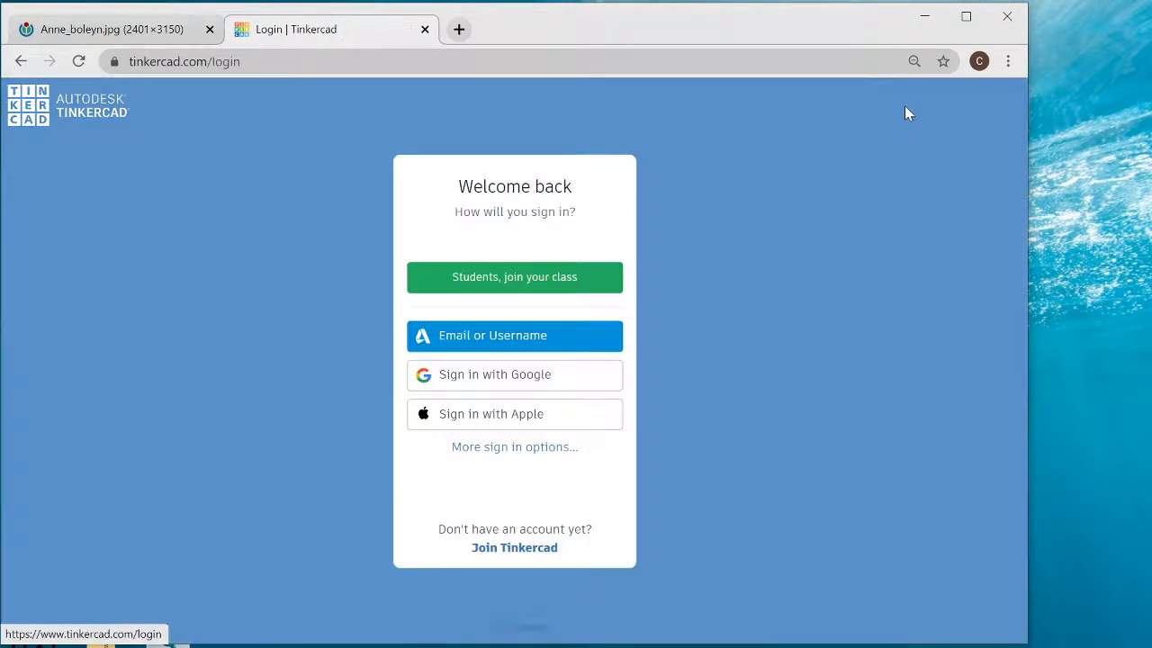
{"action": "left_click", "coordinate": [585, 336]}
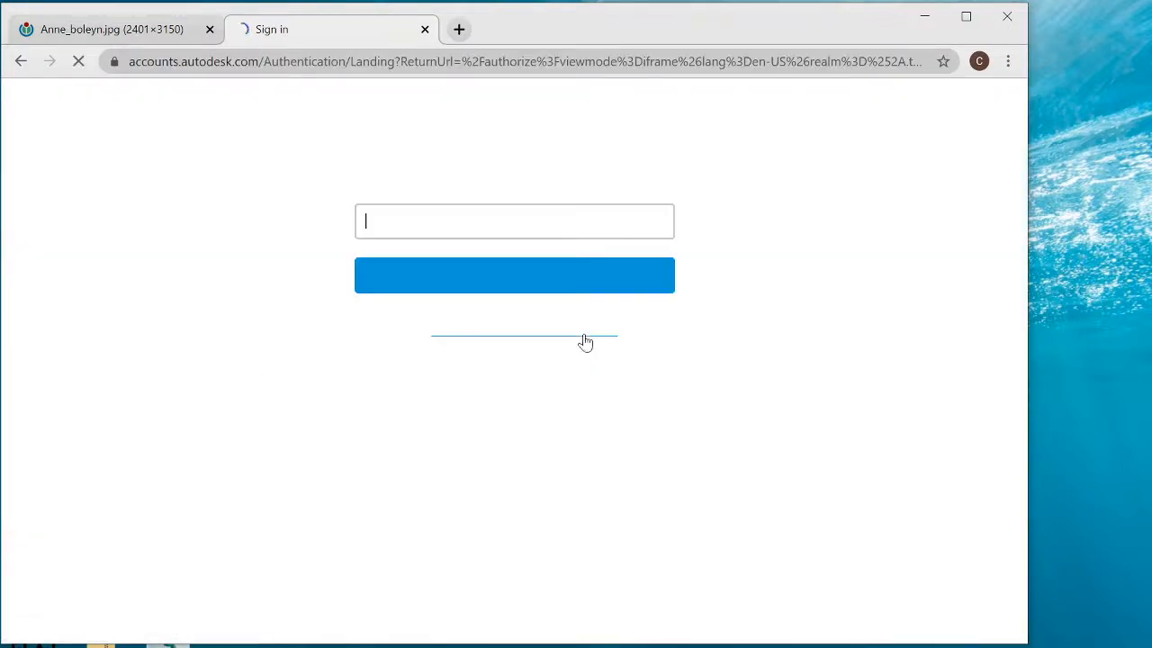
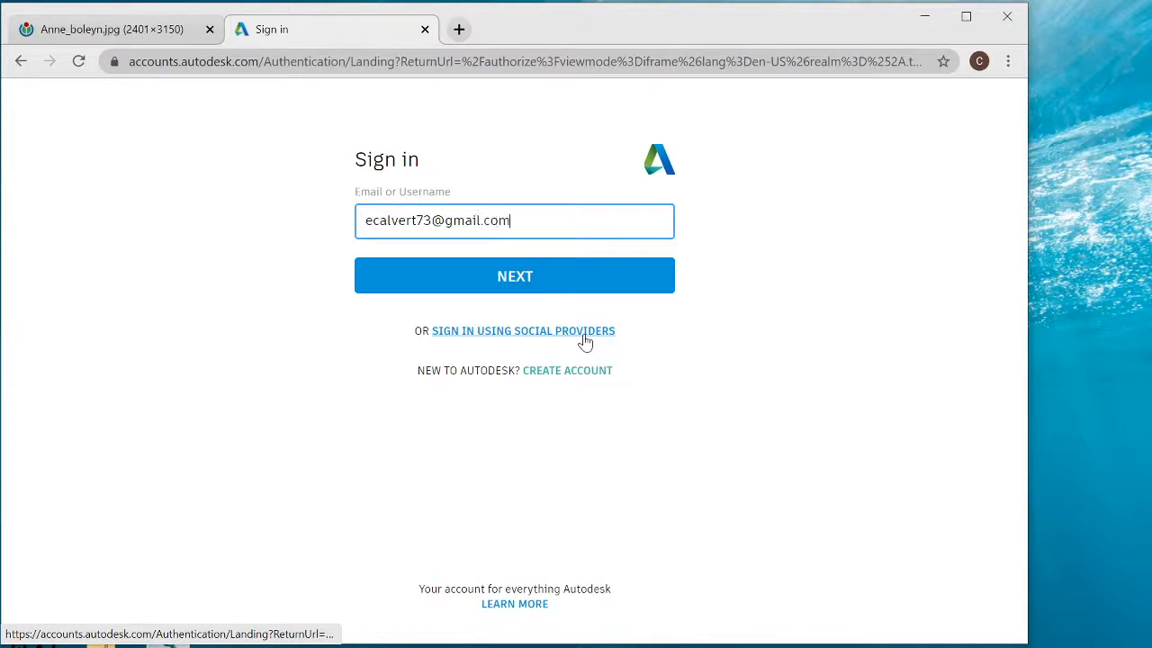
{"action": "key", "text": "Return"}
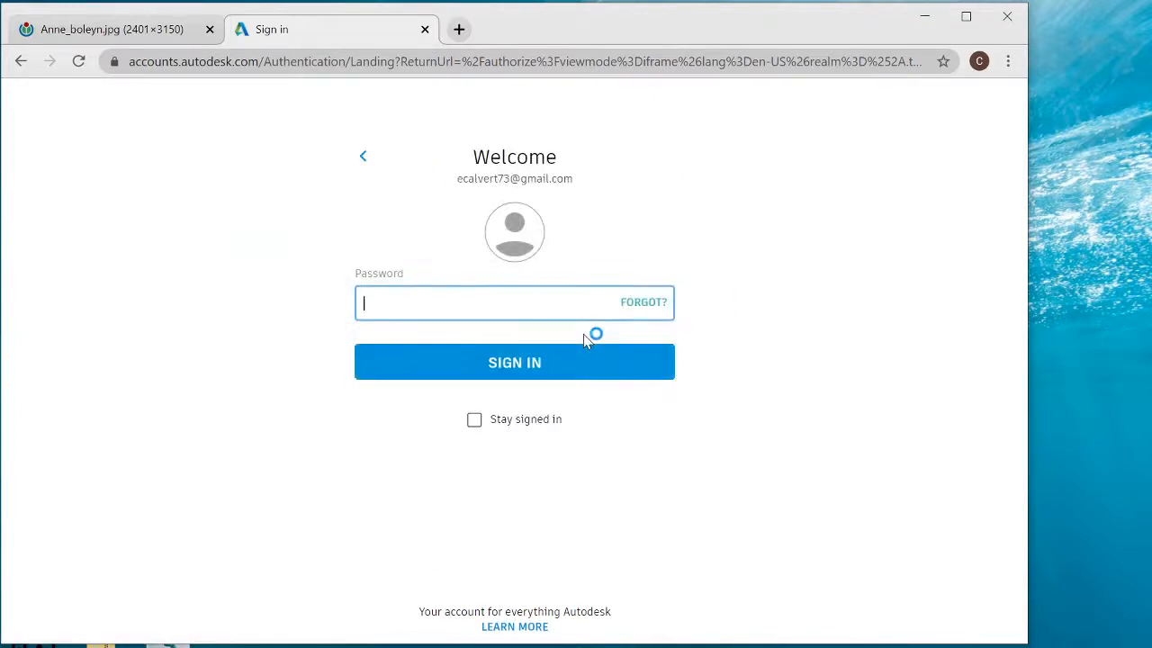
{"action": "type", "text": "•"}
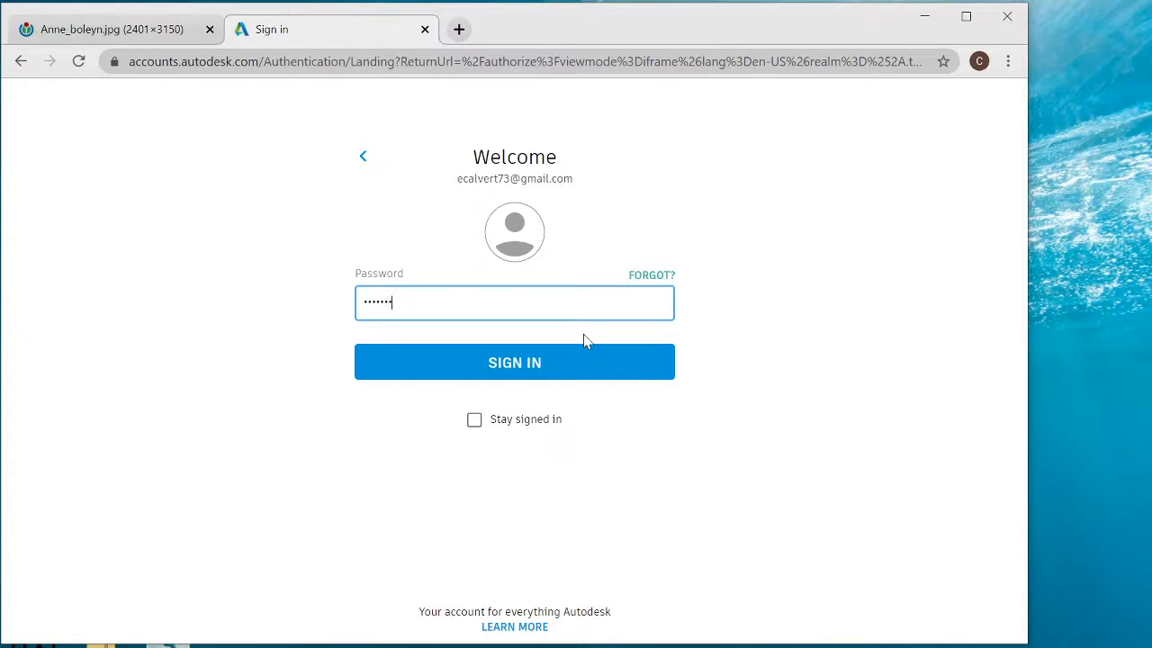
{"action": "key", "text": "Return"}
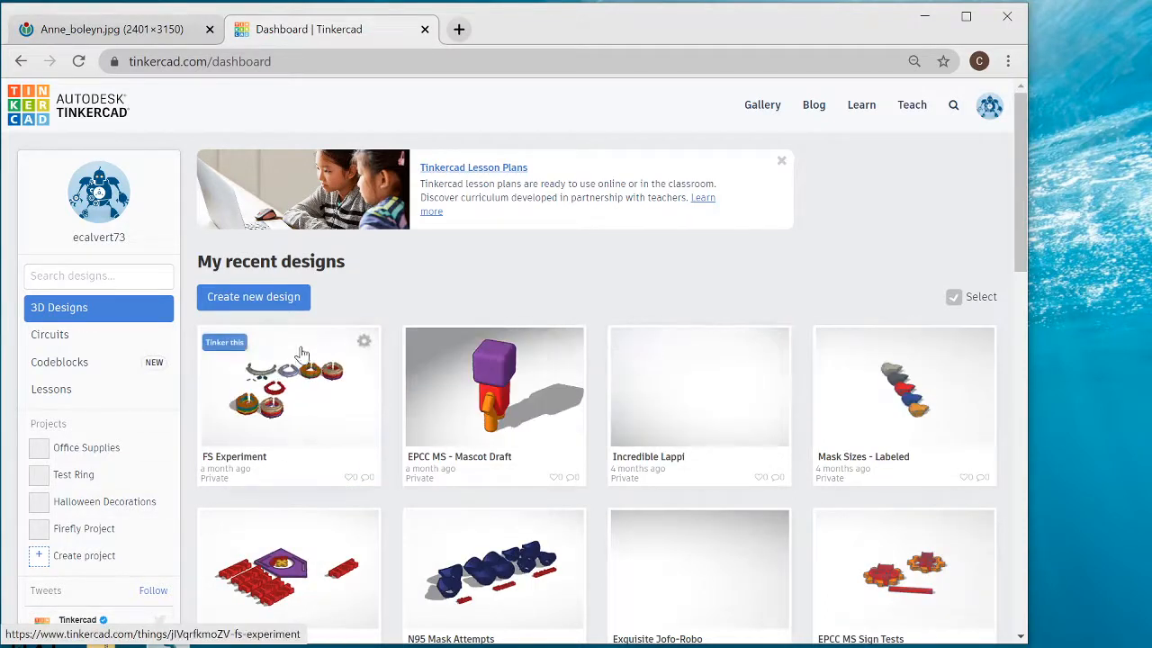
- Create a new 3D design
{"action": "left_click", "coordinate": [275, 305]}
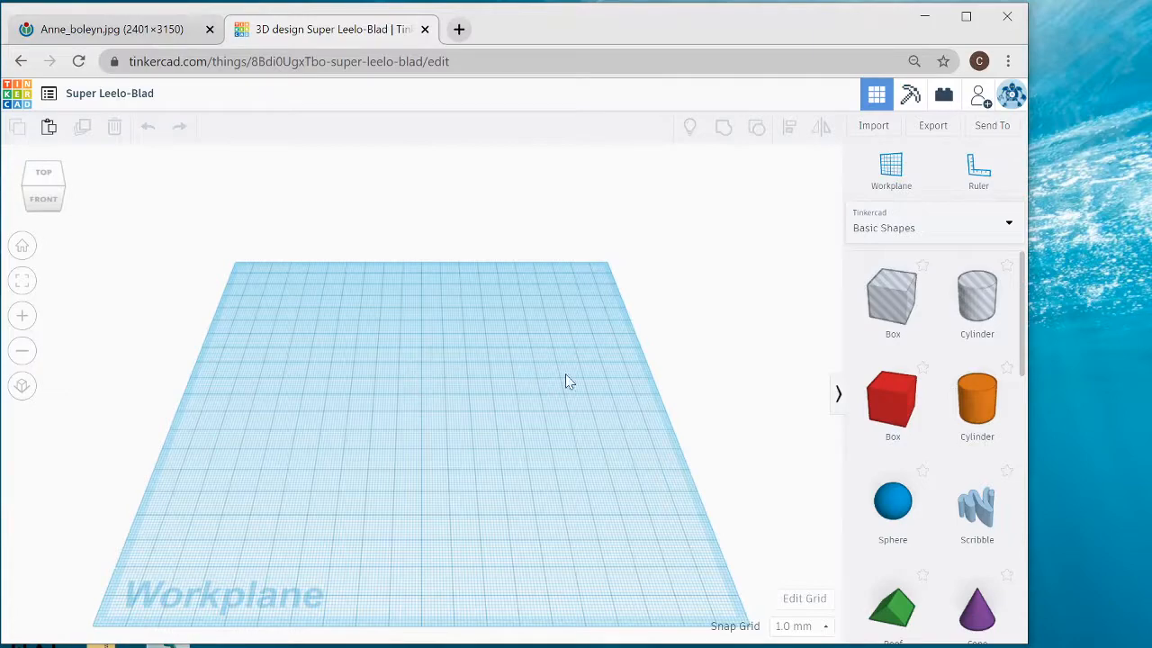
- Place a trial solid box on the workplane to practise orbiting, top, zoomed, fitted and home views, and delete it
{"action": "left_click", "coordinate": [892, 399]}
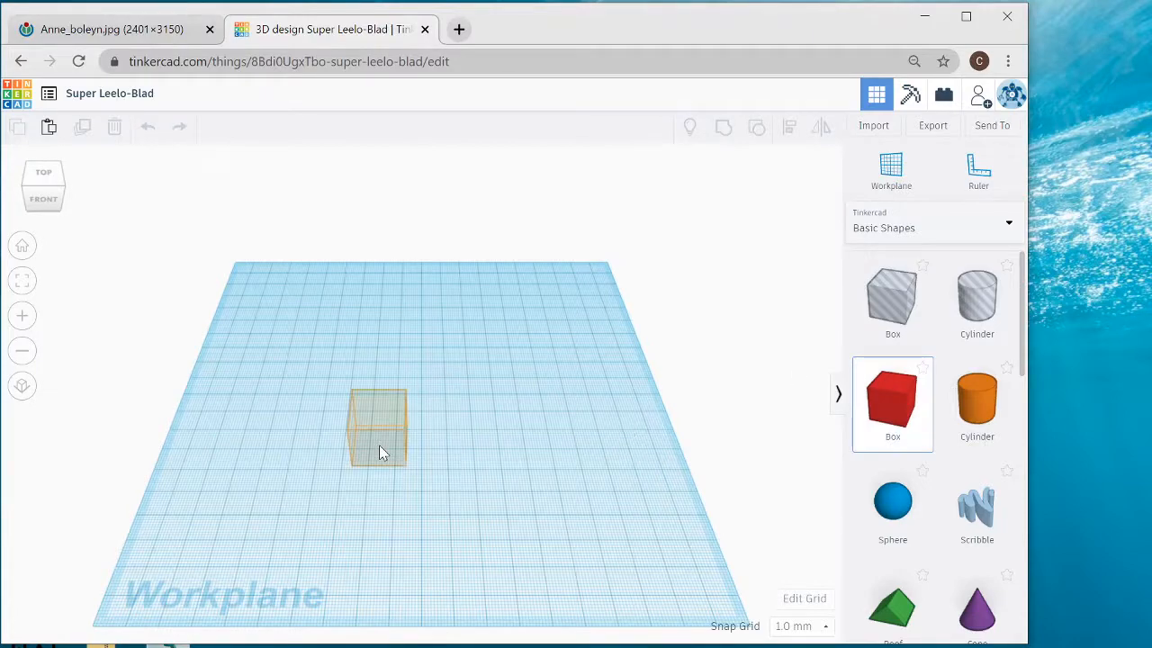
{"action": "left_click", "coordinate": [379, 453]}
{"action": "right_click_drag", "start_coordinate": [455, 423], "coordinate": [481, 345]}
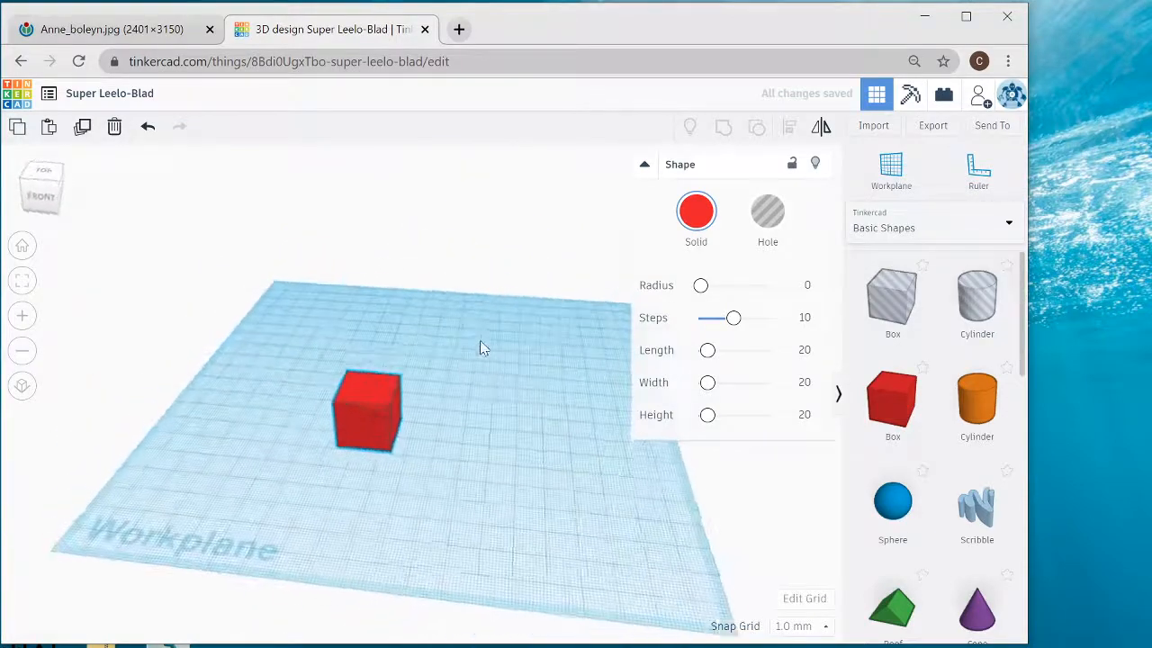
{"action": "left_click", "coordinate": [42, 188]}
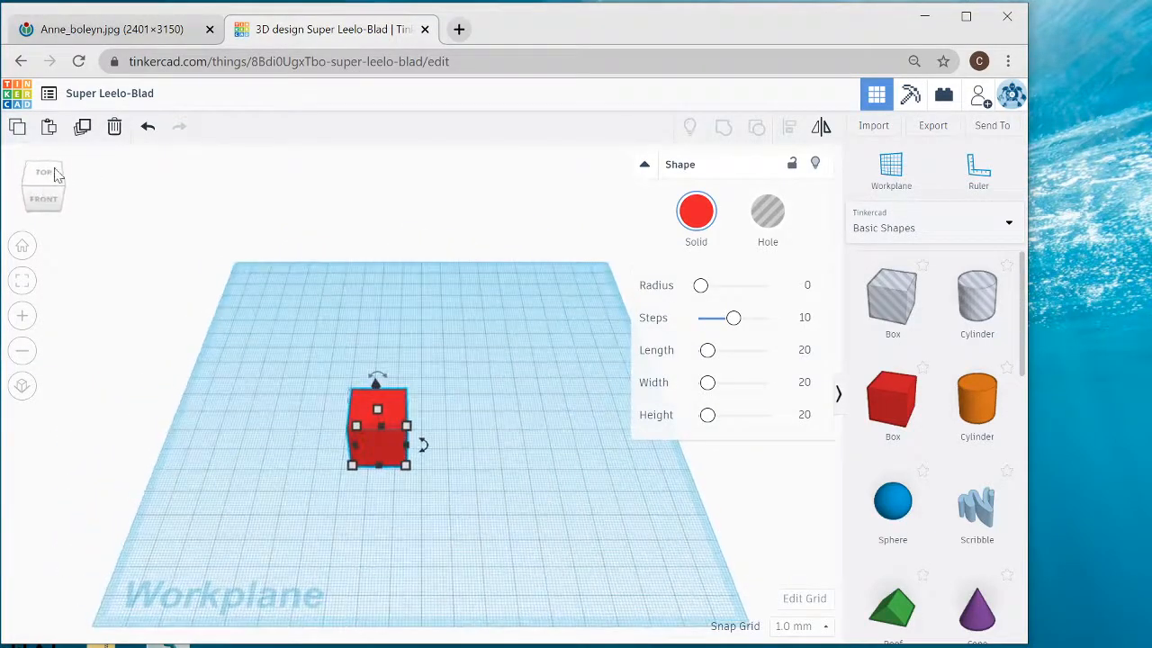
{"action": "left_click", "coordinate": [50, 182]}
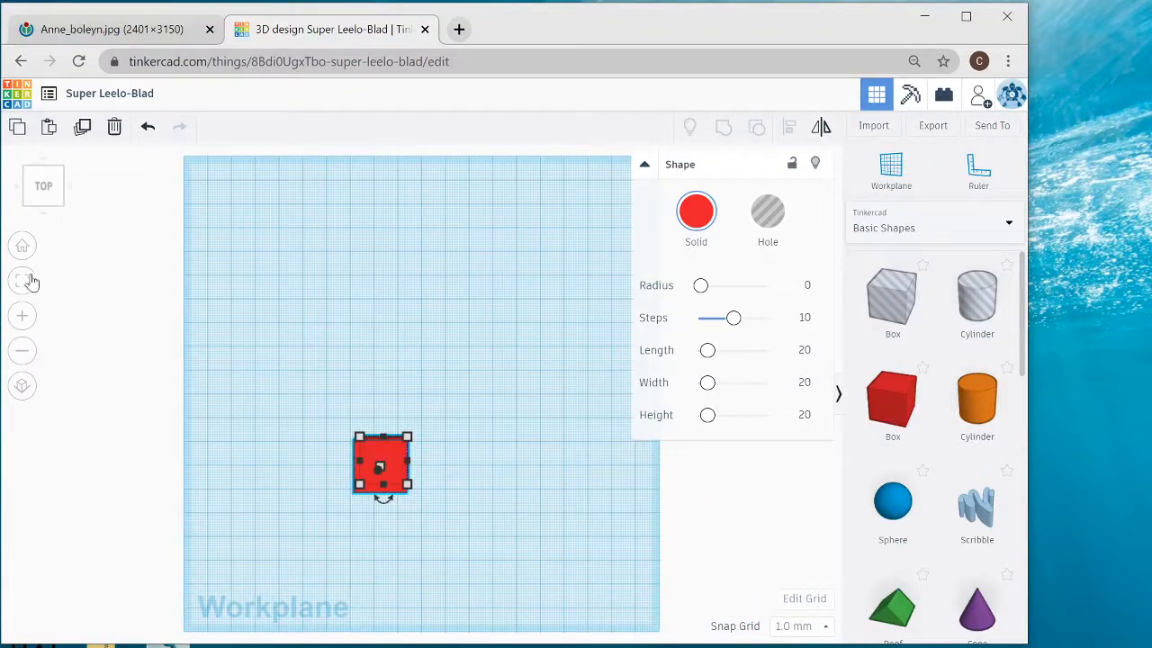
{"action": "left_click", "coordinate": [24, 321]}
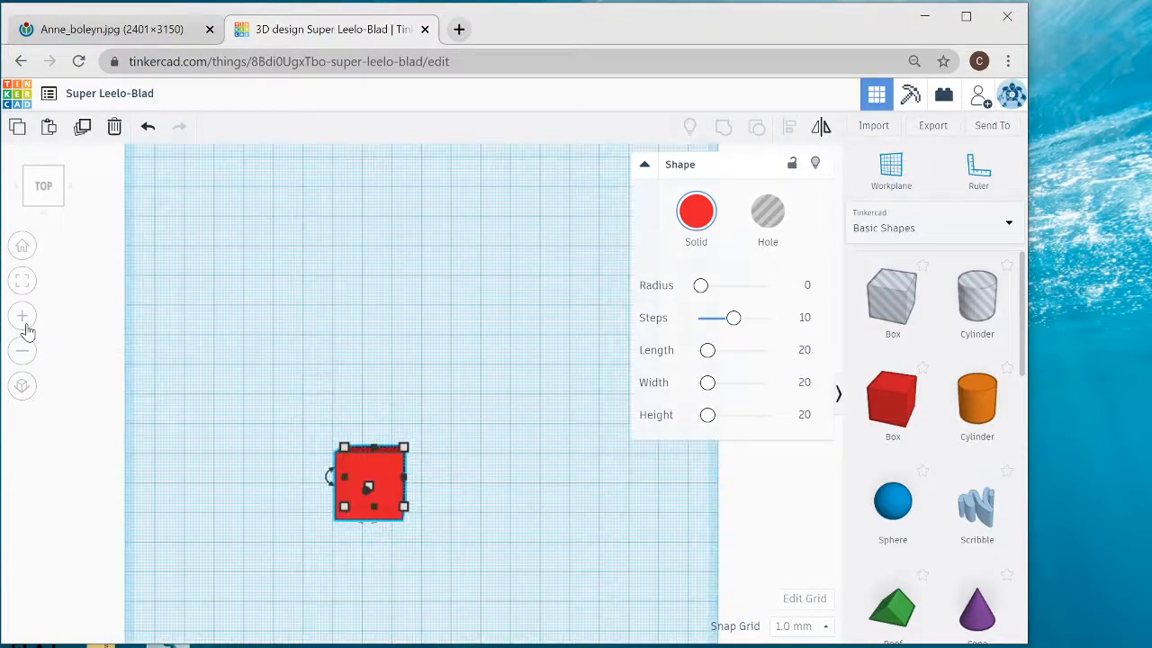
{"action": "left_click", "coordinate": [24, 284]}
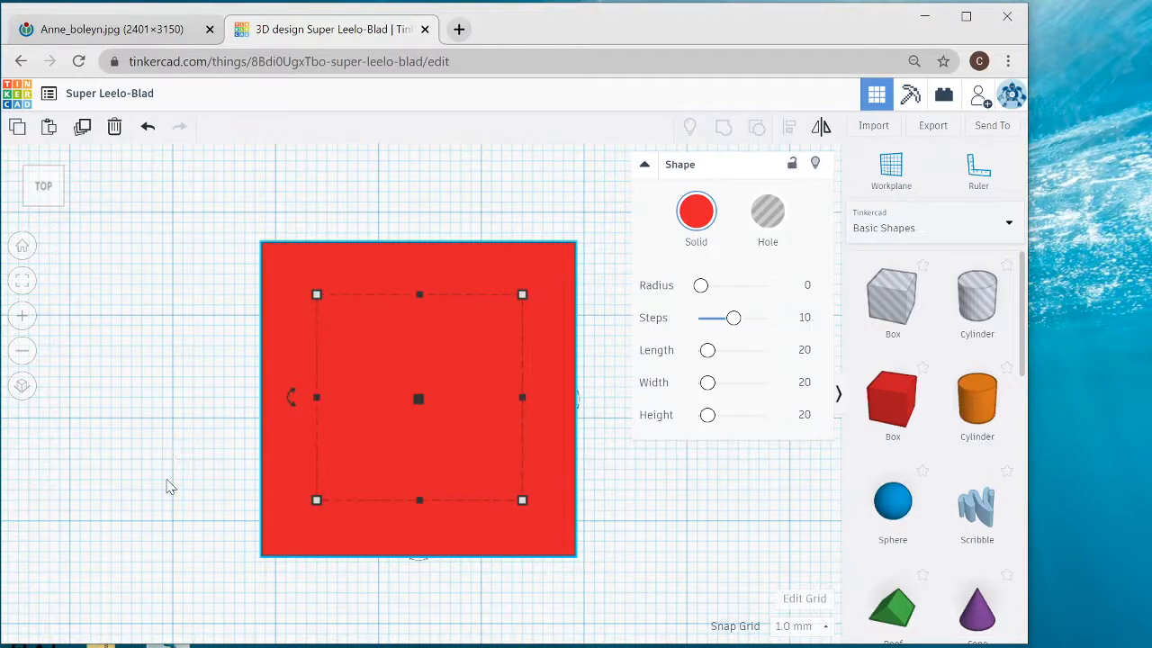
{"action": "right_click_drag", "start_coordinate": [165, 480], "coordinate": [165, 399]}
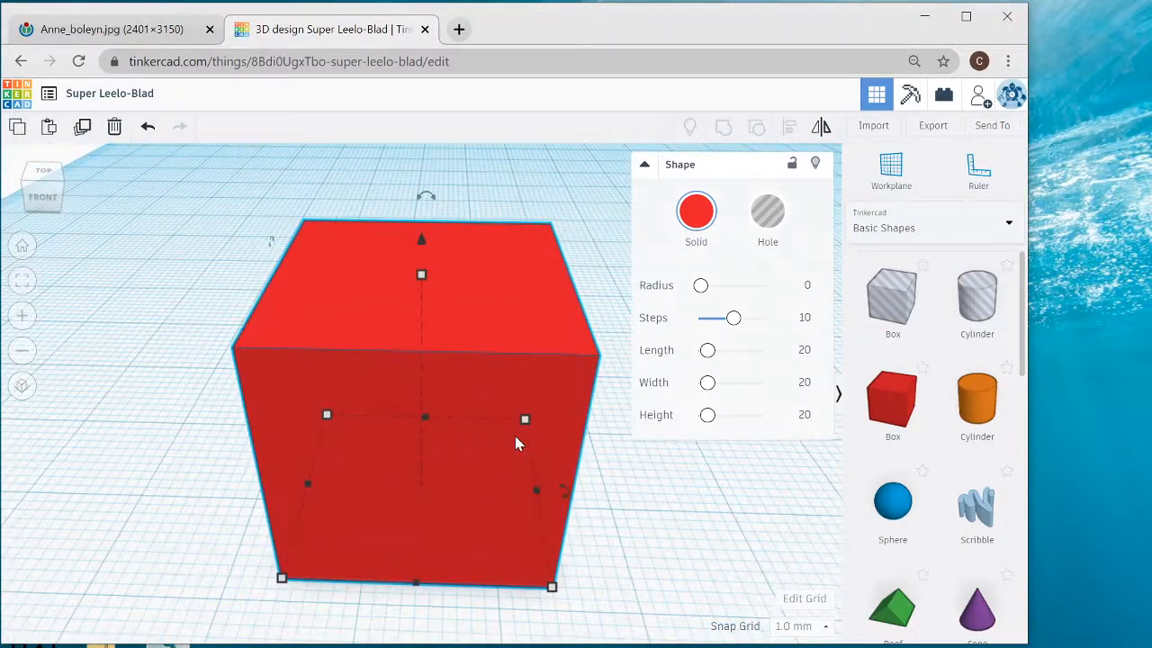
{"action": "left_click", "coordinate": [22, 248]}
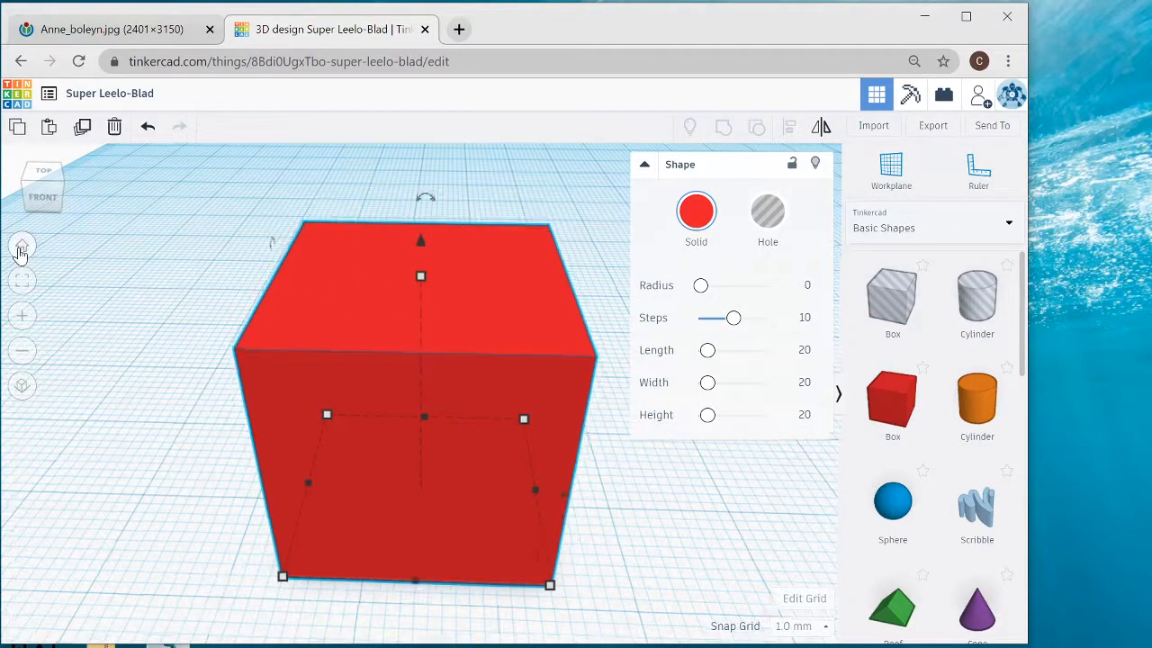
{"action": "key", "text": "Delete"}
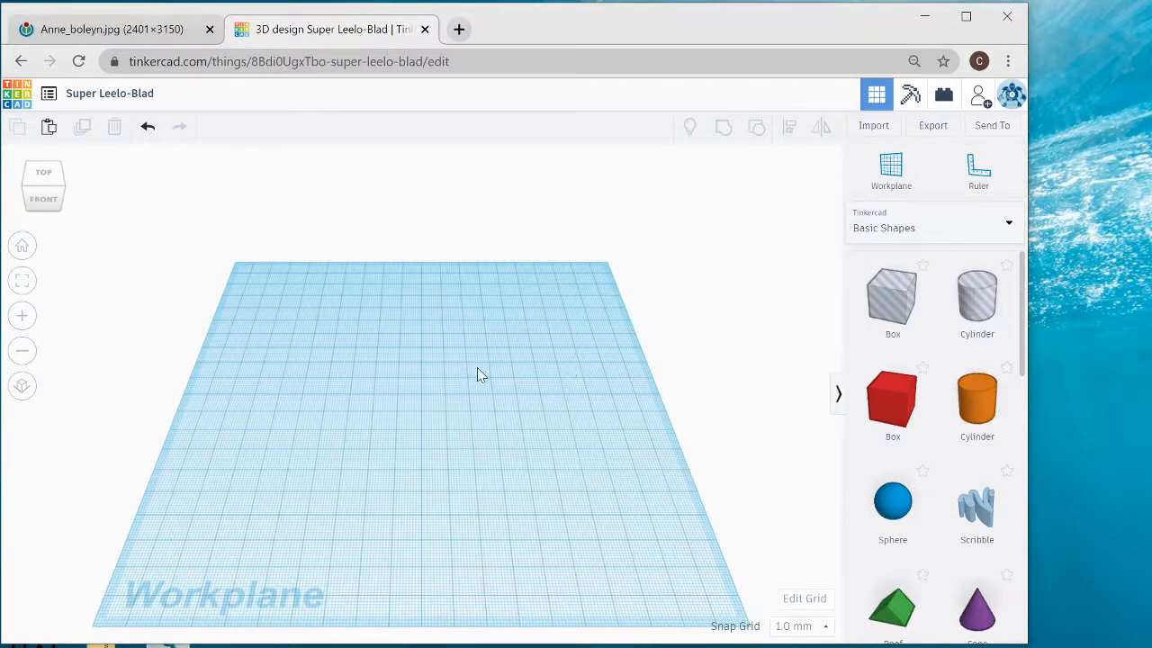
- Check the available units in the workplane's grid properties and cancel without changing them
{"action": "left_click", "coordinate": [803, 599]}
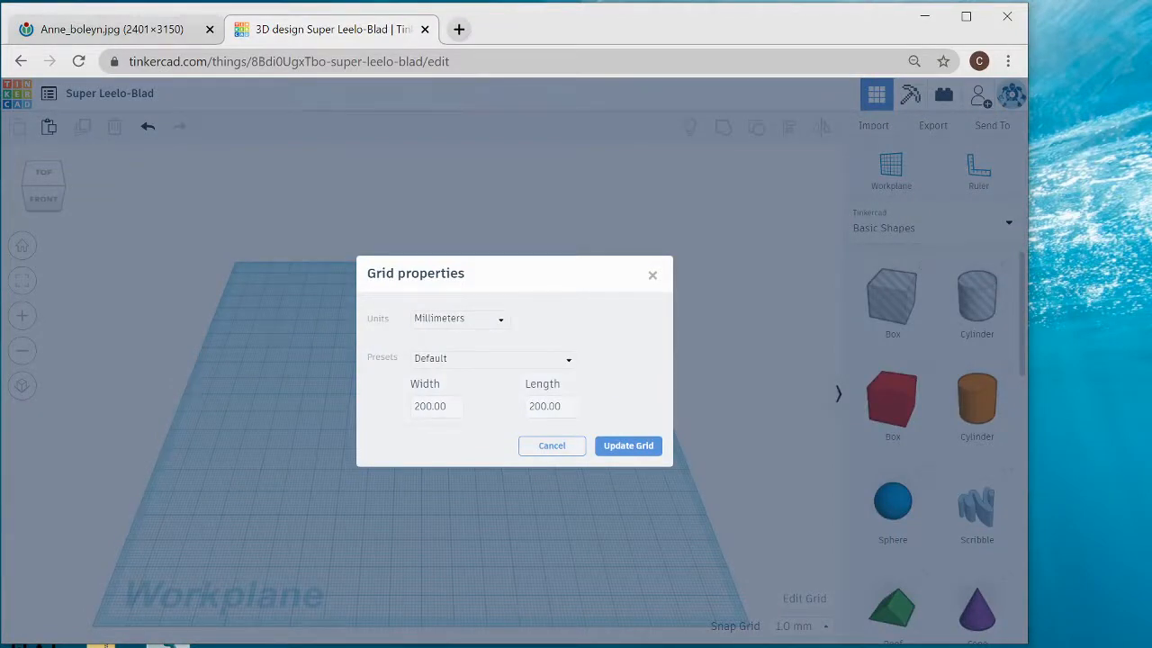
{"action": "left_click", "coordinate": [450, 322]}
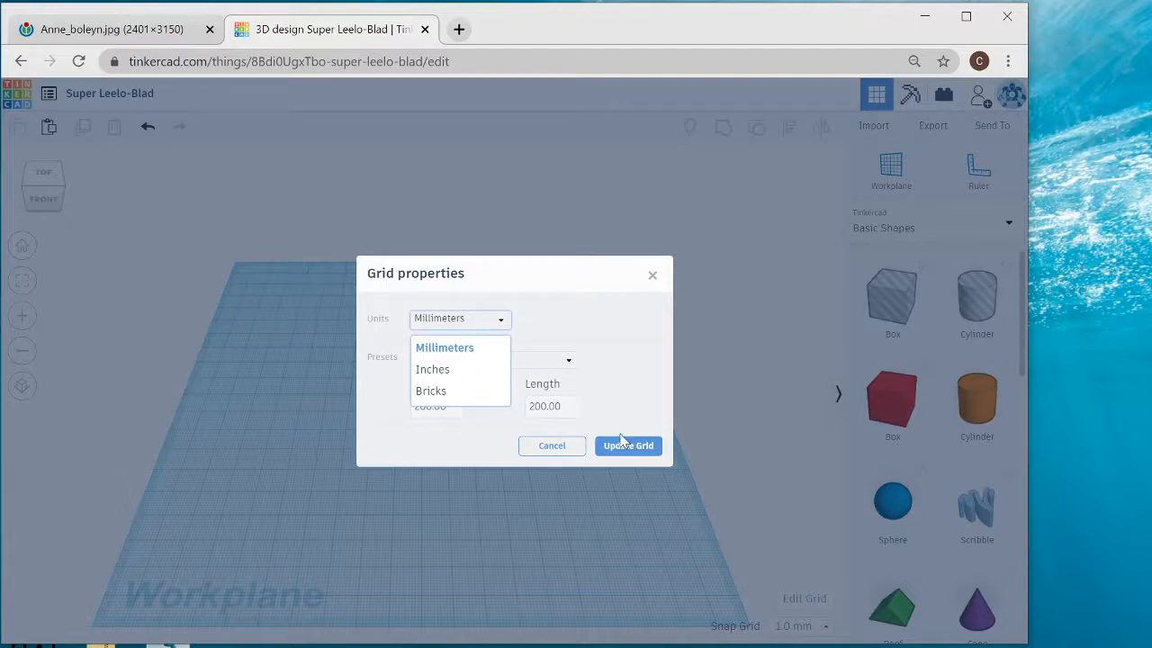
{"action": "left_click", "coordinate": [565, 445]}
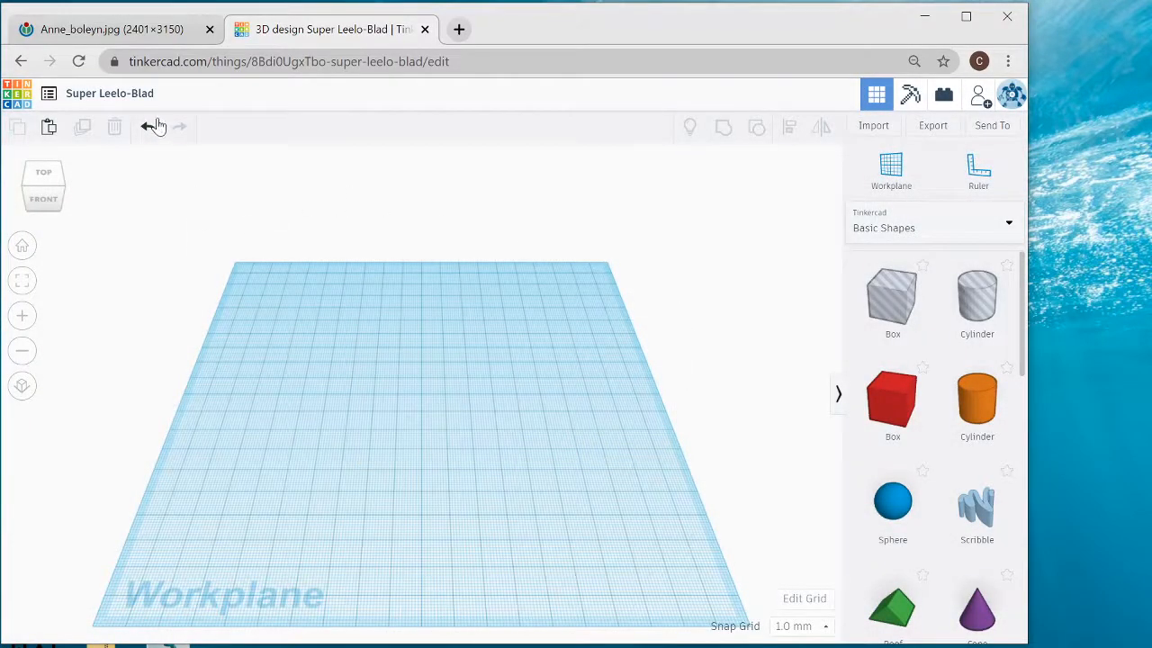
- Examine the B pendant up close in the Anne_boleyn.jpg reference portrait and return to the Tinkercad design
{"action": "left_click", "coordinate": [141, 36]}
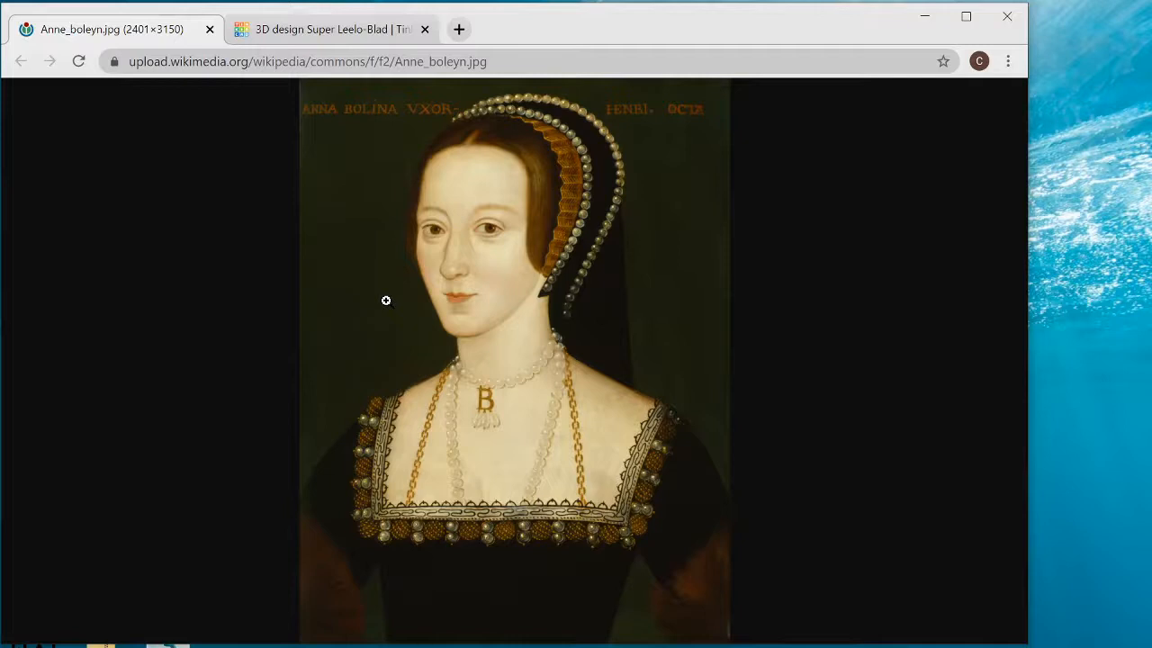
{"action": "left_click", "coordinate": [513, 396]}
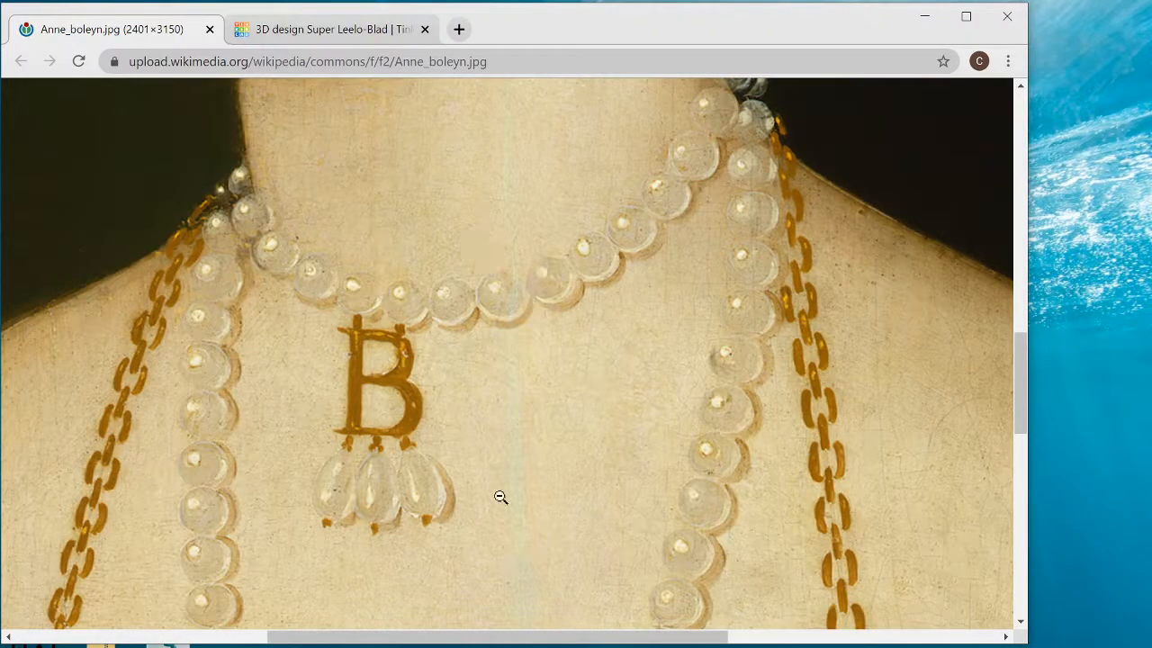
{"action": "left_click", "coordinate": [335, 29]}
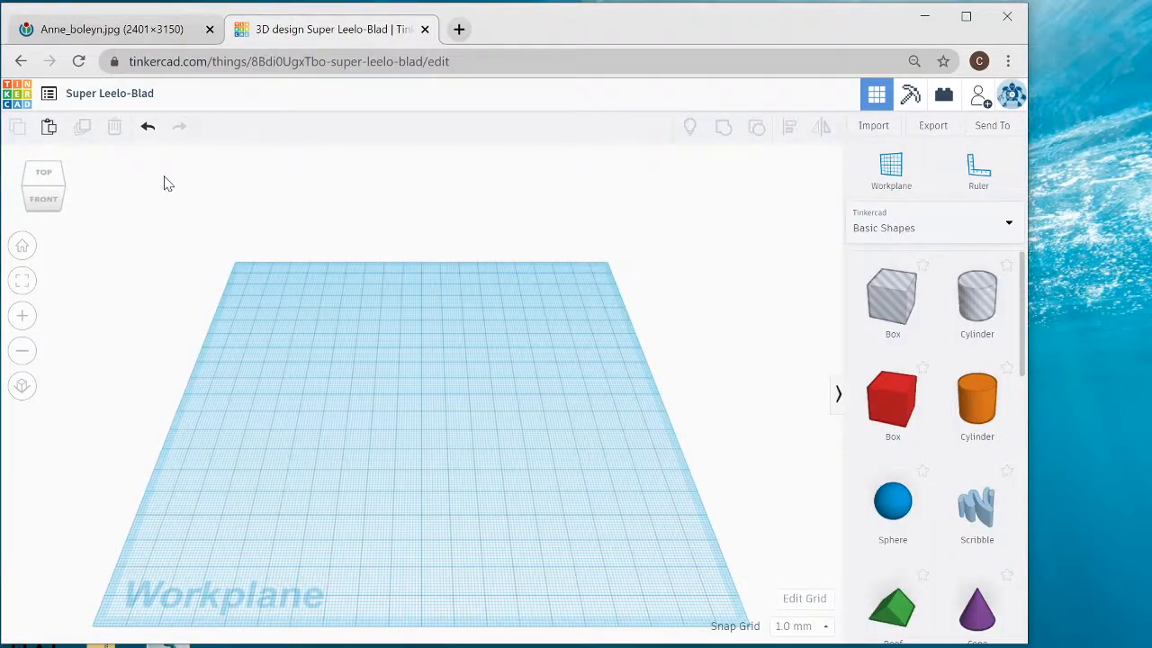
- Rename the design as "Ann Pendant"
{"action": "left_click", "coordinate": [137, 94]}
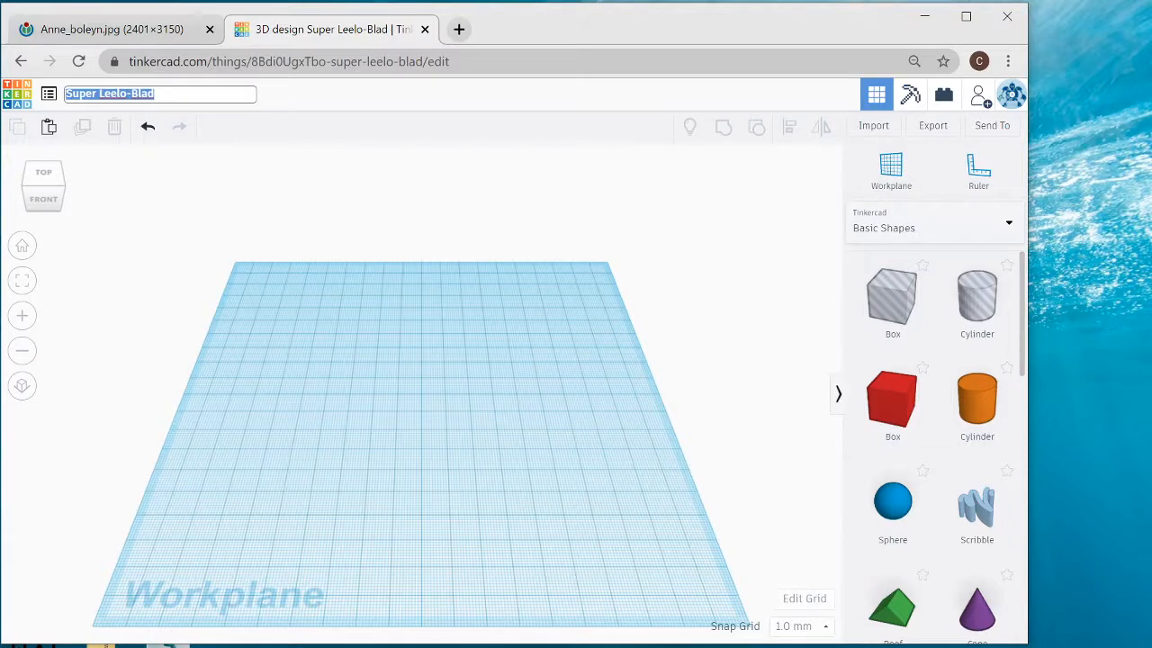
{"action": "type", "text": "Ann"}
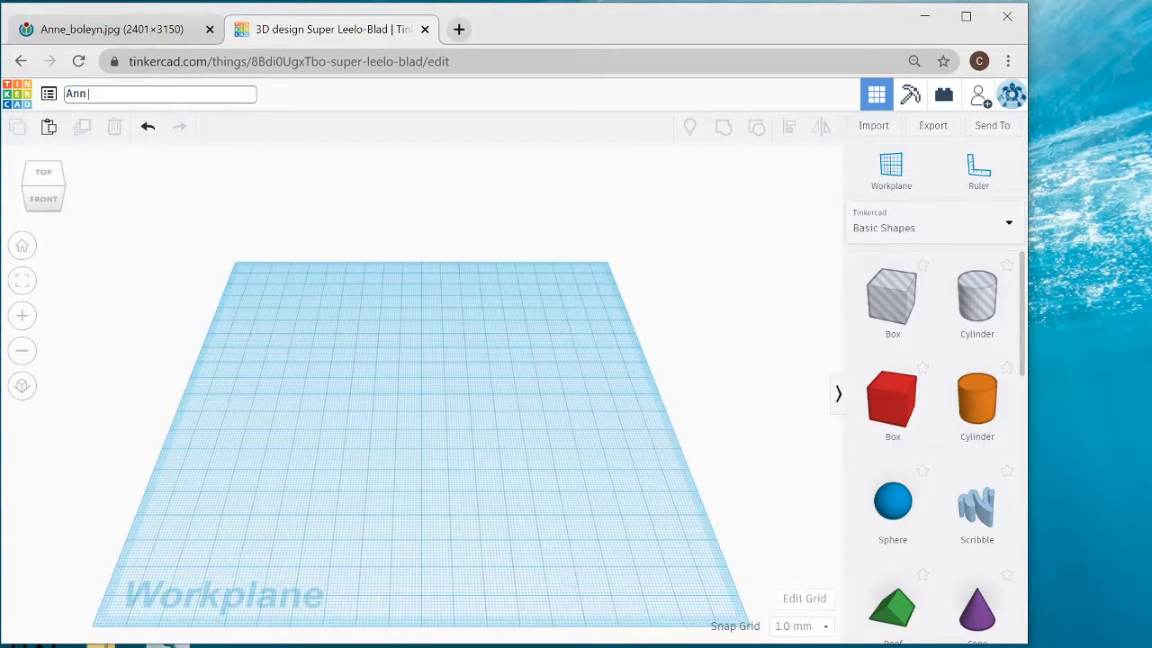
{"action": "type", "text": " Pendant"}
{"action": "key", "text": "Return"}
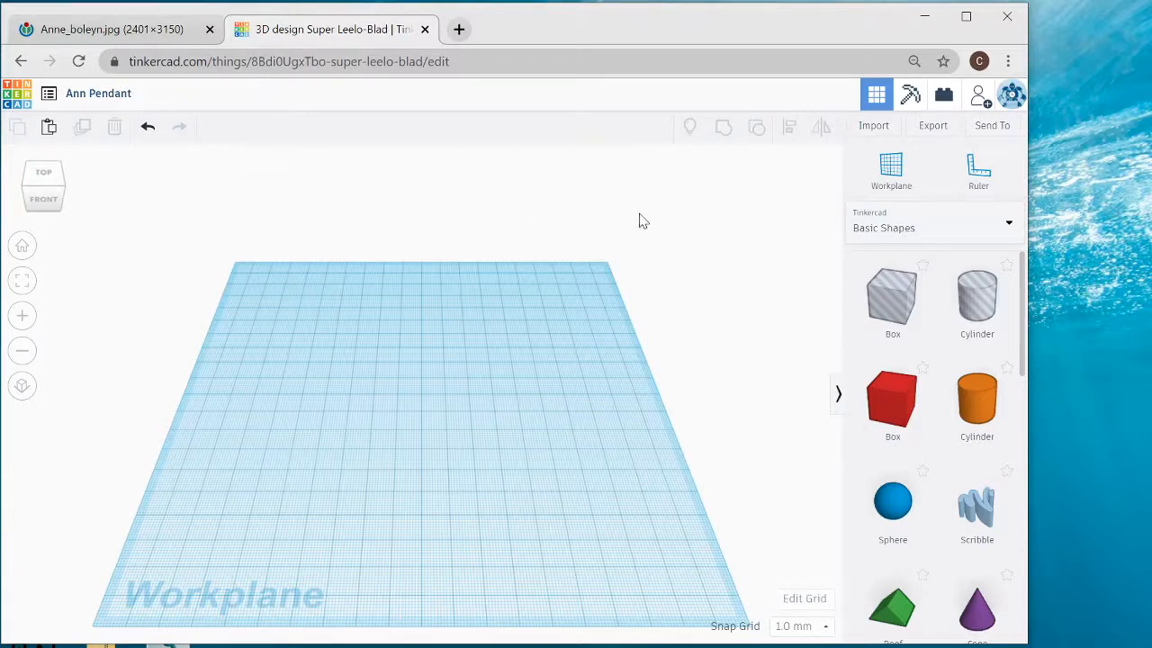
- Place a ruler near the workplane's front-left corner and add a solid box about 56 mm across and 40 mm back from its origin
{"action": "left_click", "coordinate": [978, 180]}
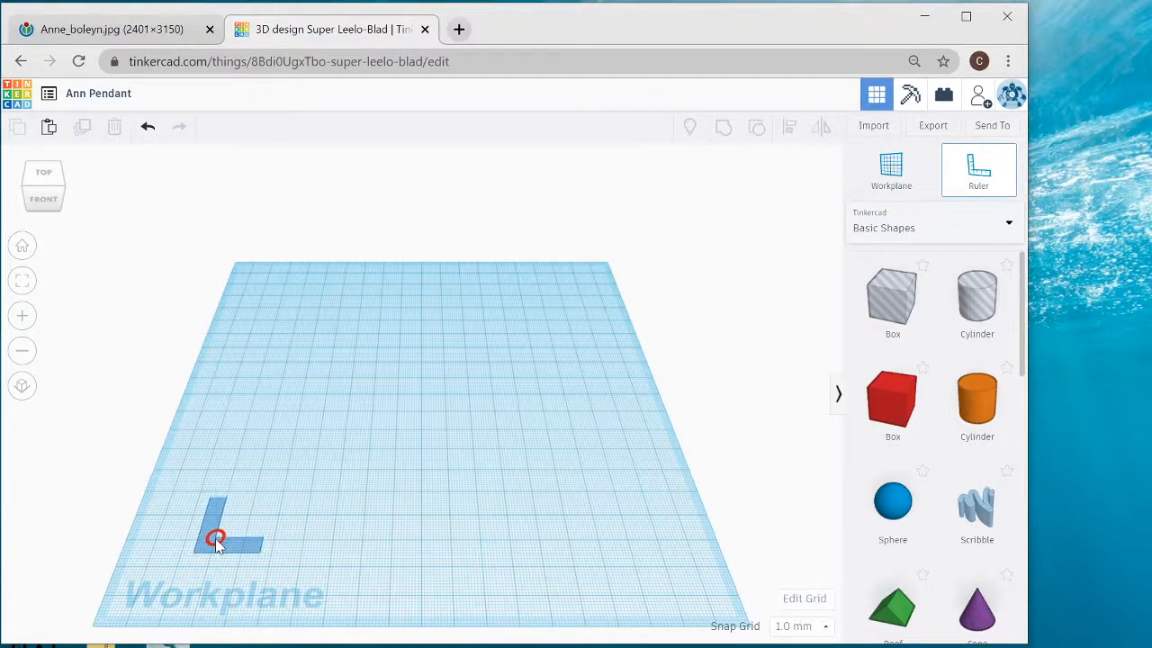
{"action": "left_click", "coordinate": [213, 542]}
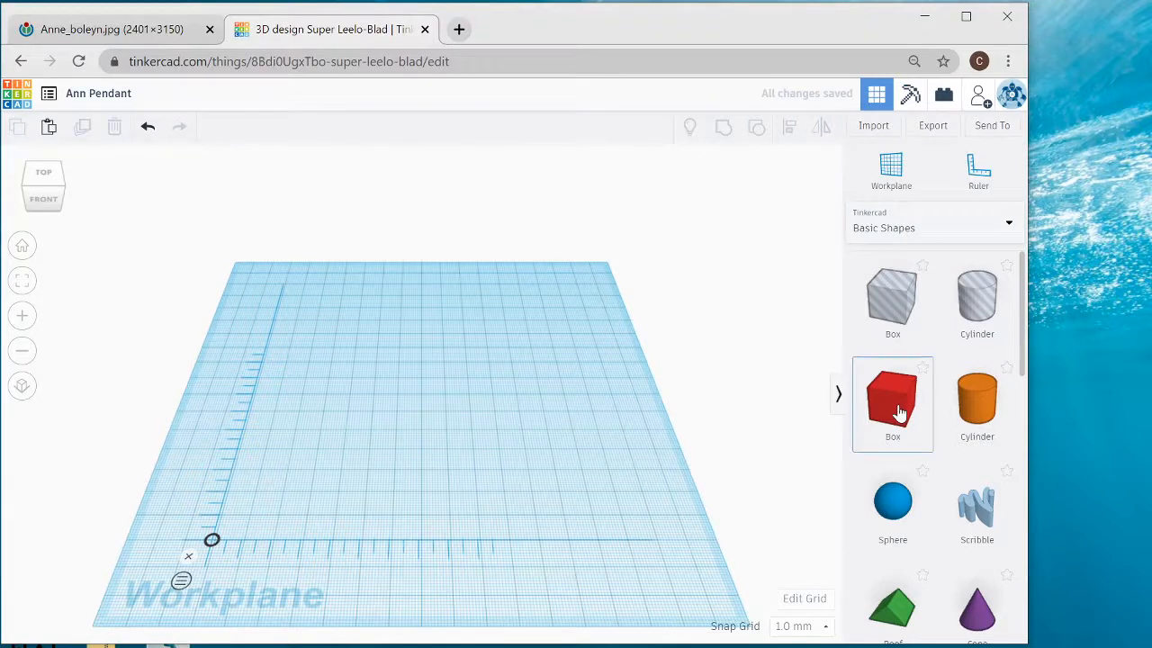
{"action": "left_click_drag", "start_coordinate": [900, 412], "coordinate": [413, 436]}
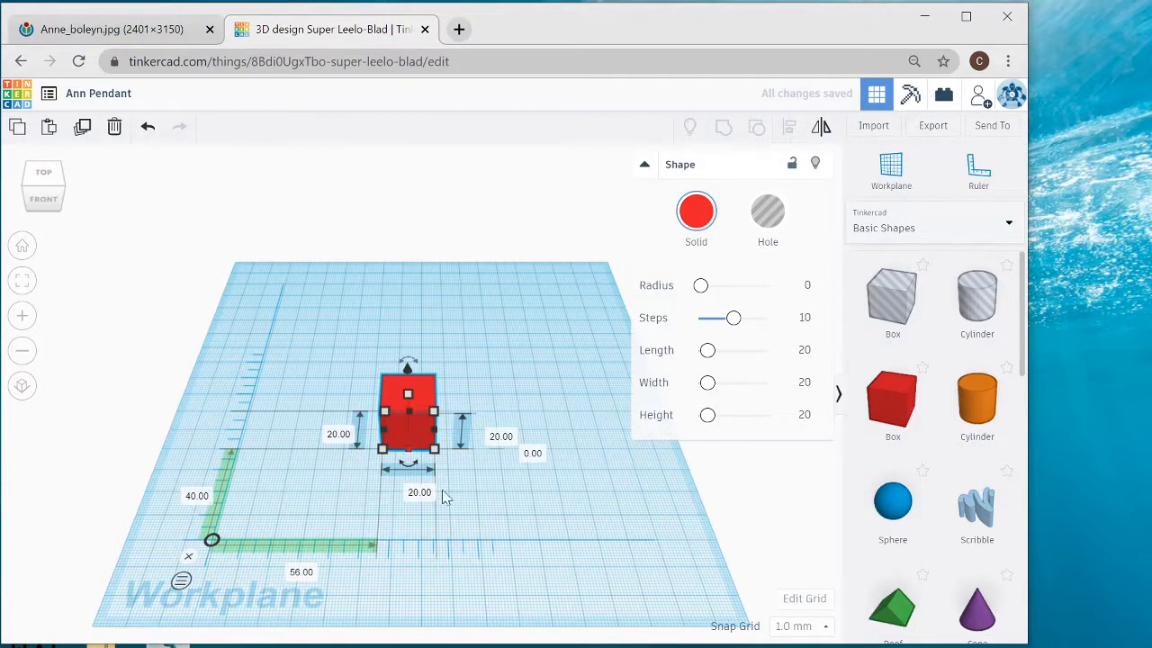
- Raise the solid box 10 mm above the workplane and remove the ruler
{"action": "left_click_drag", "start_coordinate": [406, 371], "coordinate": [408, 349]}
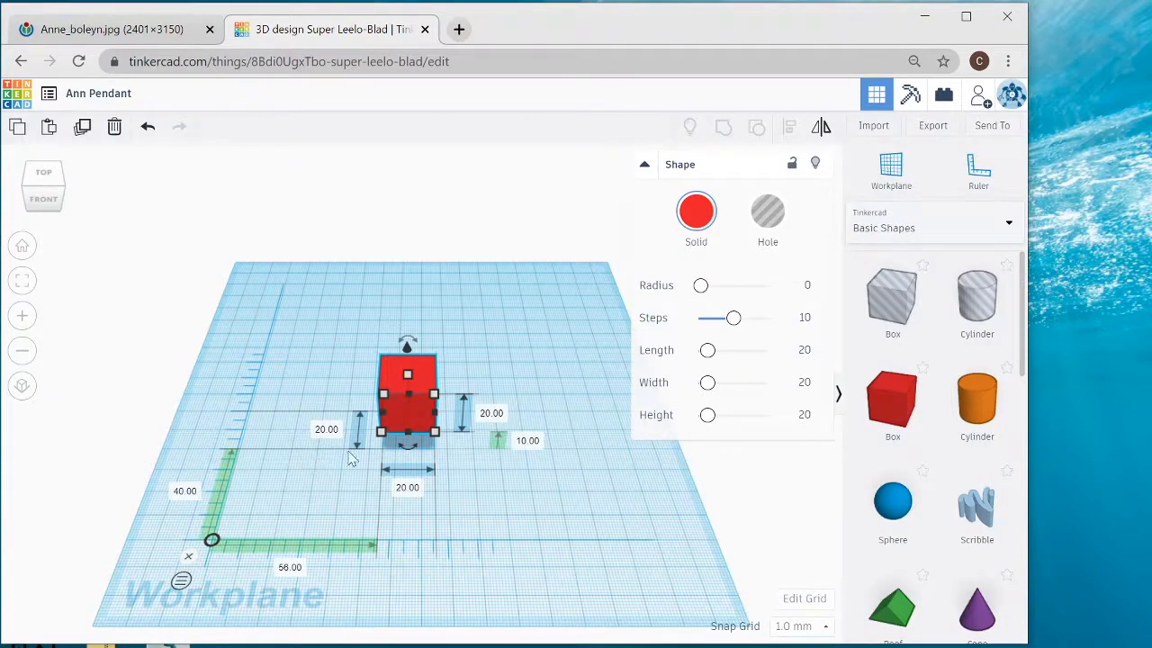
{"action": "left_click", "coordinate": [188, 557]}
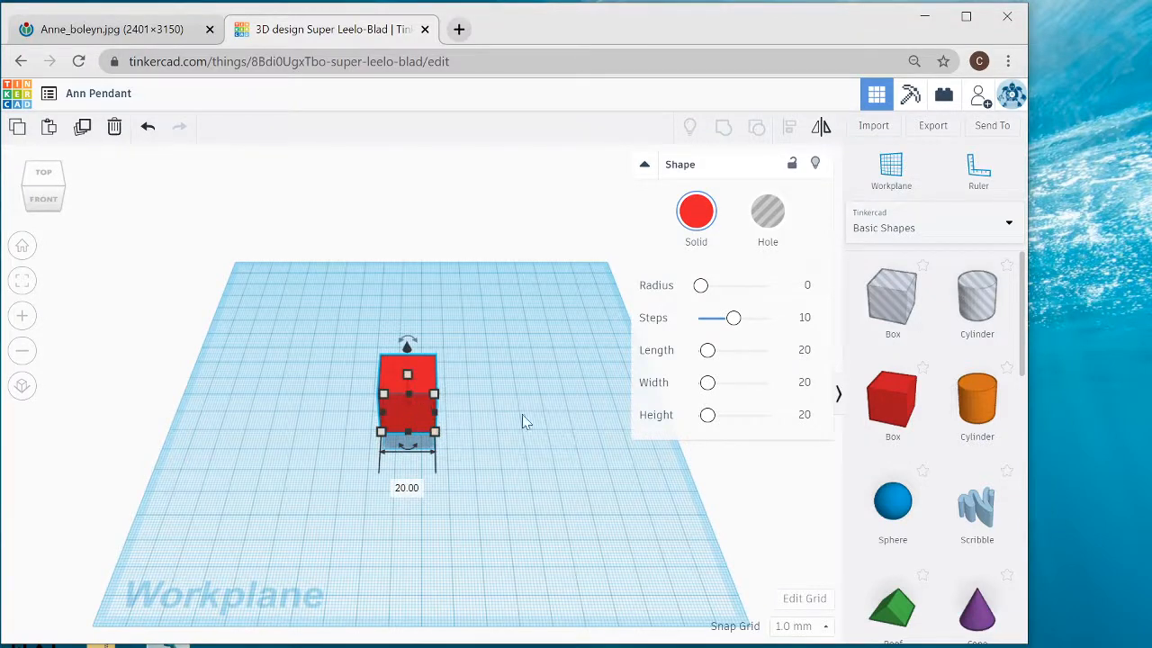
- Place a ruler near the workplane's front-left corner and delete the red box
{"action": "left_click", "coordinate": [978, 170]}
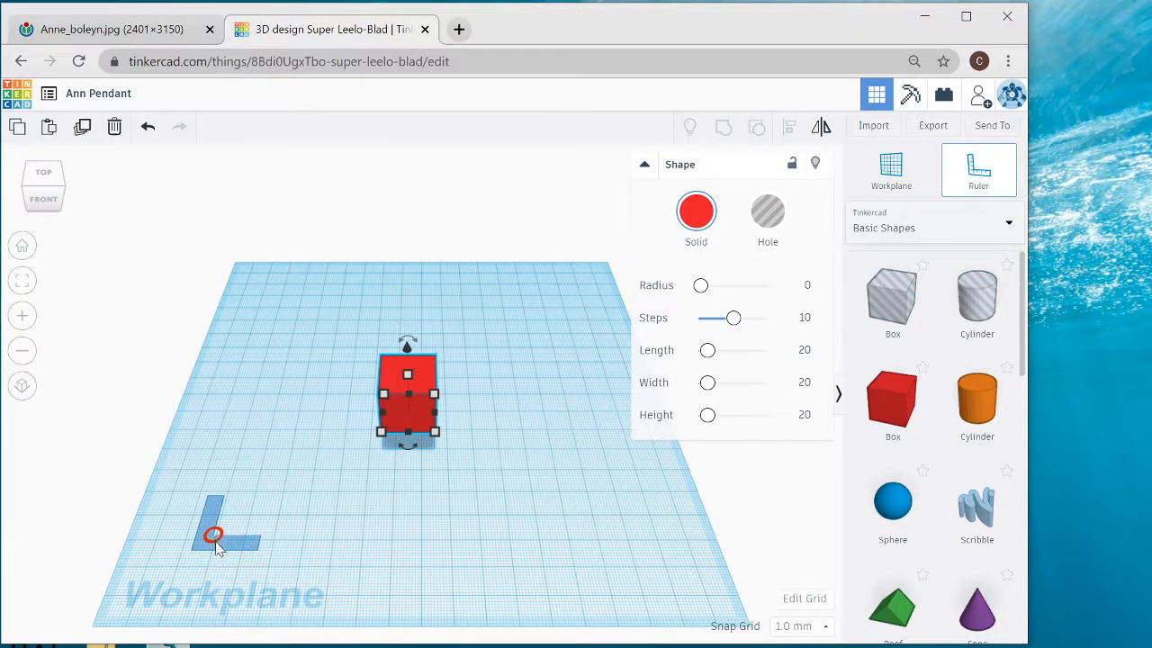
{"action": "left_click", "coordinate": [214, 541]}
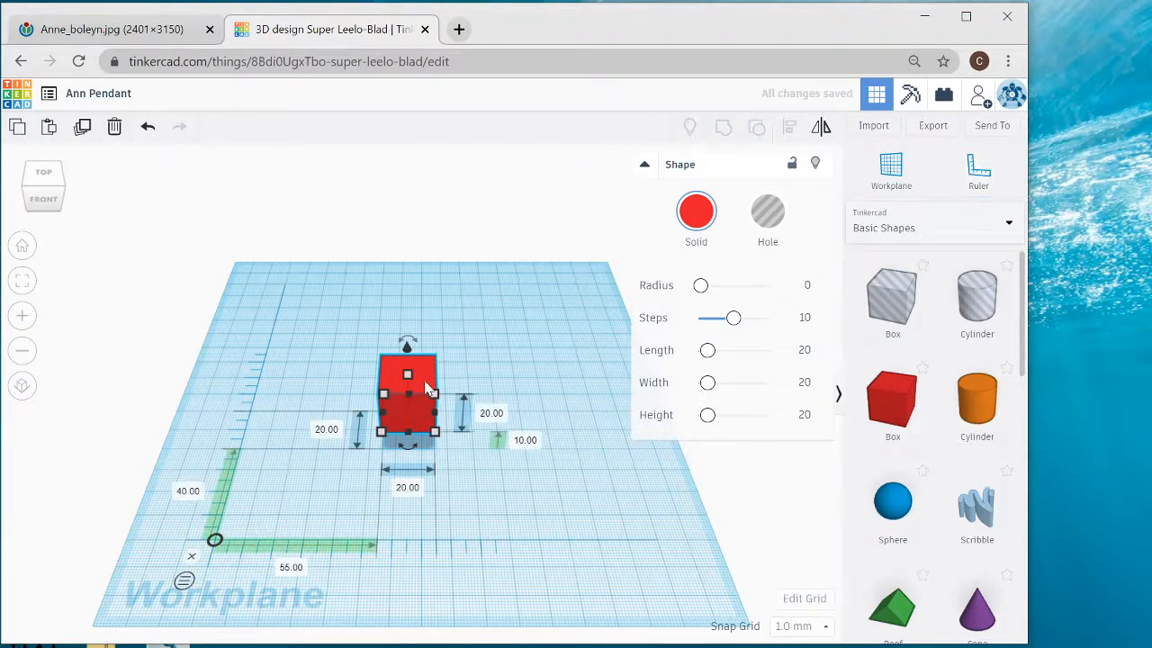
{"action": "key", "text": "Delete"}
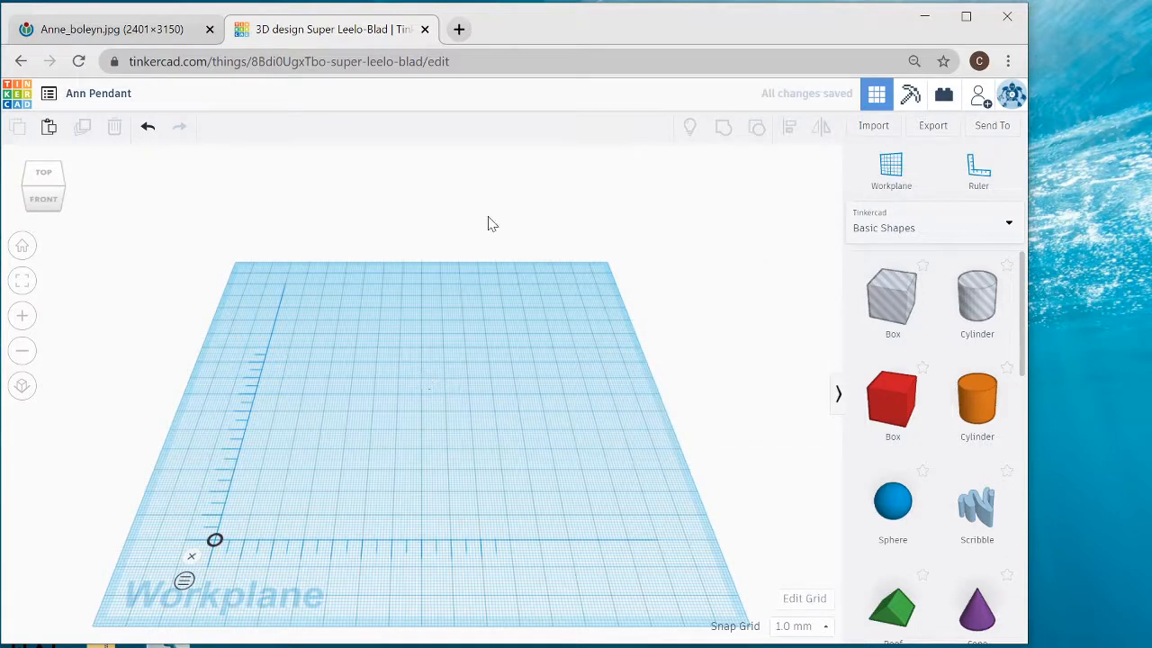
- Check the B in the reference portrait and add a letter B from Text and numbers about 66 mm across and 53 mm back from the ruler's origin
{"action": "left_click", "coordinate": [74, 29]}
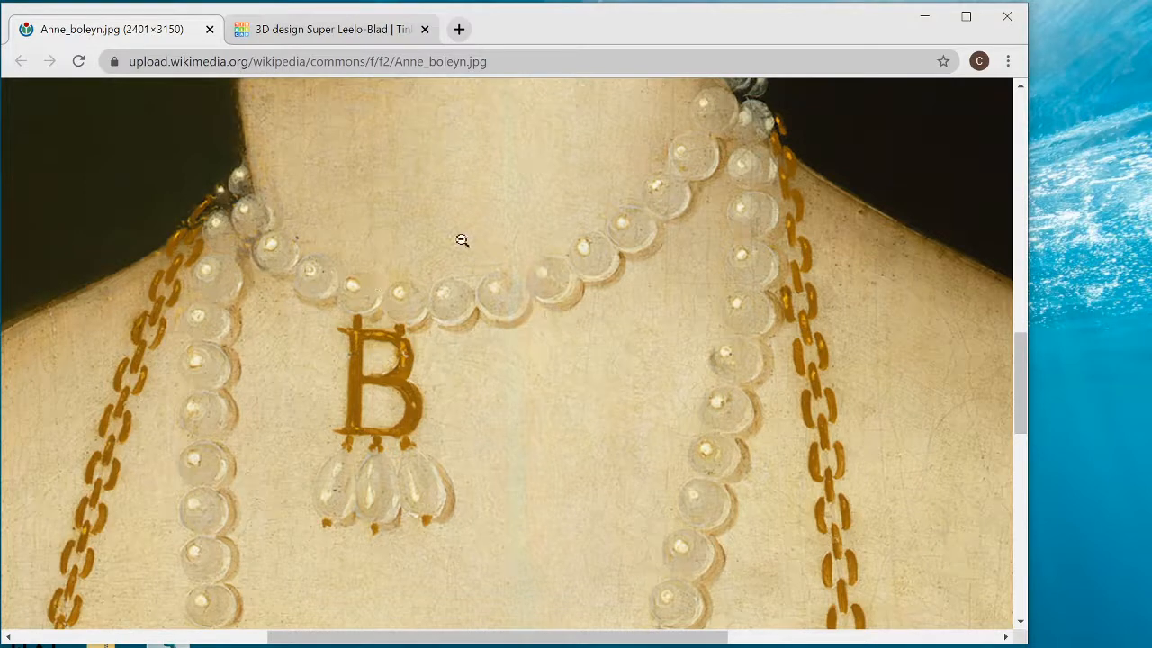
{"action": "left_click", "coordinate": [324, 32]}
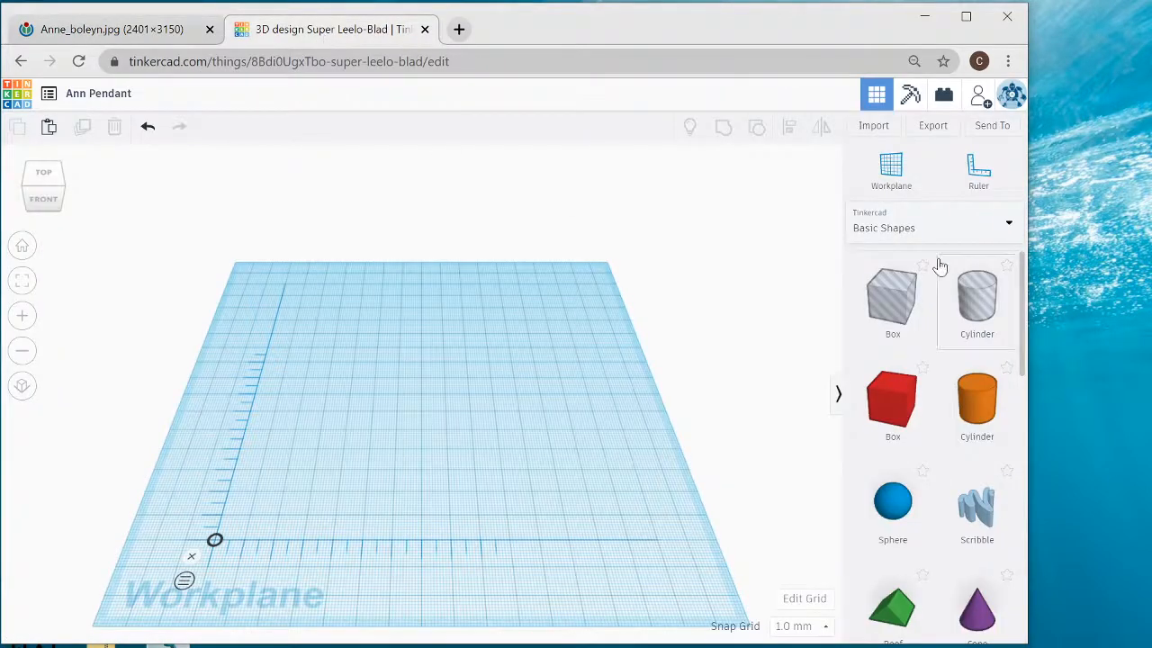
{"action": "scroll", "coordinate": [931, 369], "scroll_direction": "down", "scroll_amount": 3}
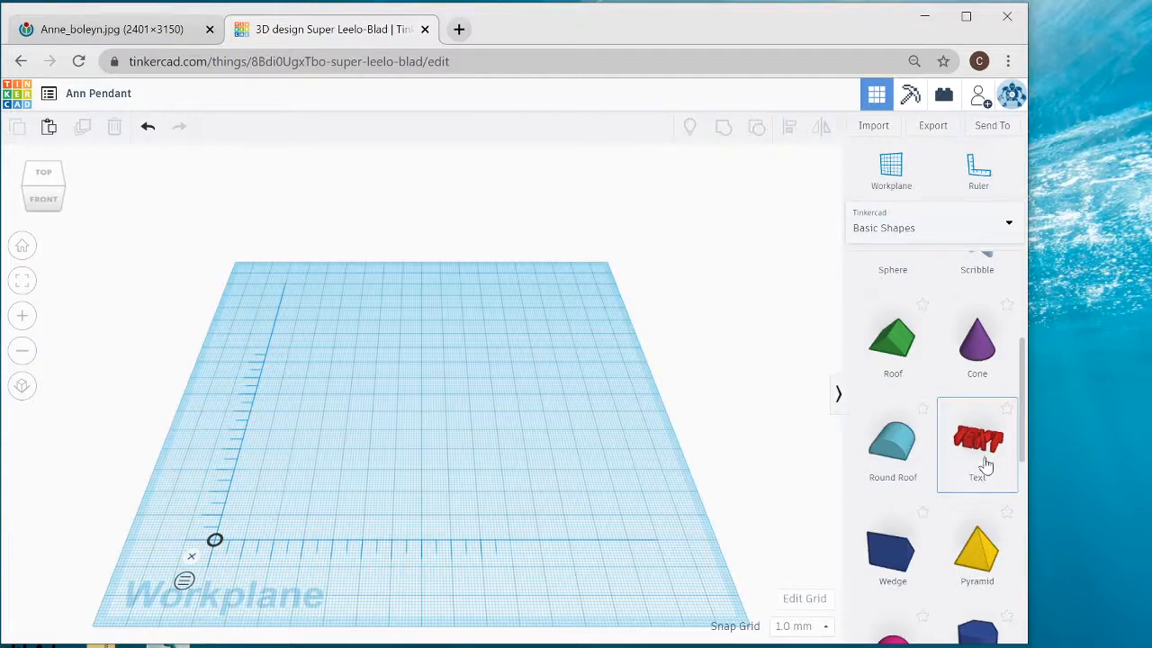
{"action": "left_click", "coordinate": [960, 232]}
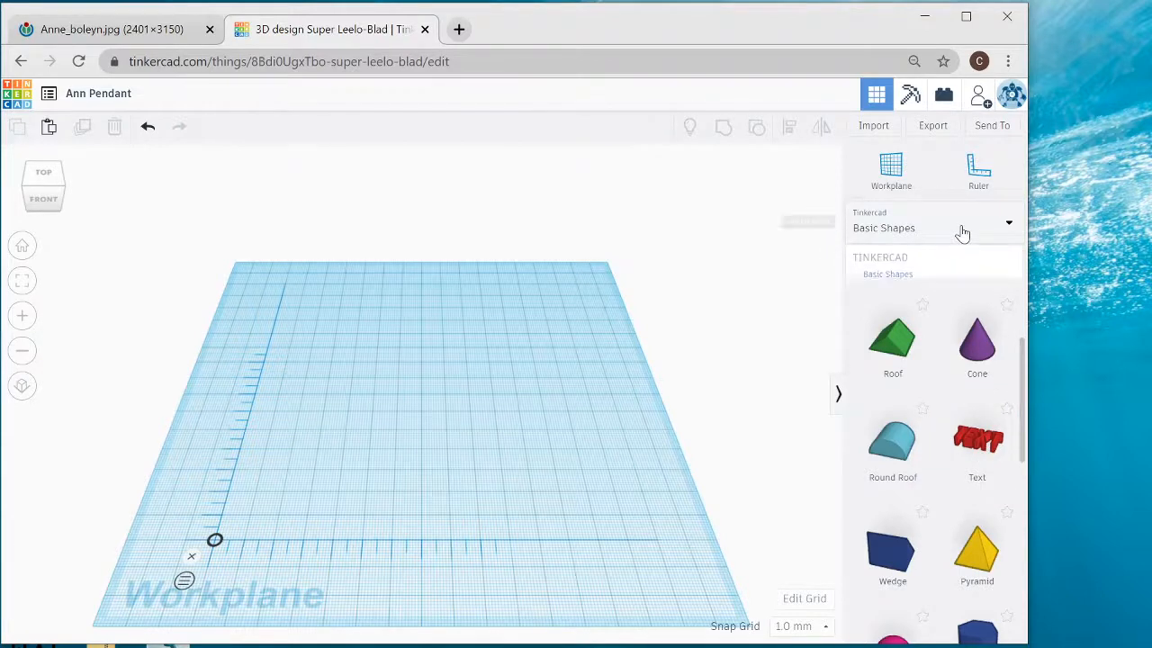
{"action": "left_click", "coordinate": [914, 295]}
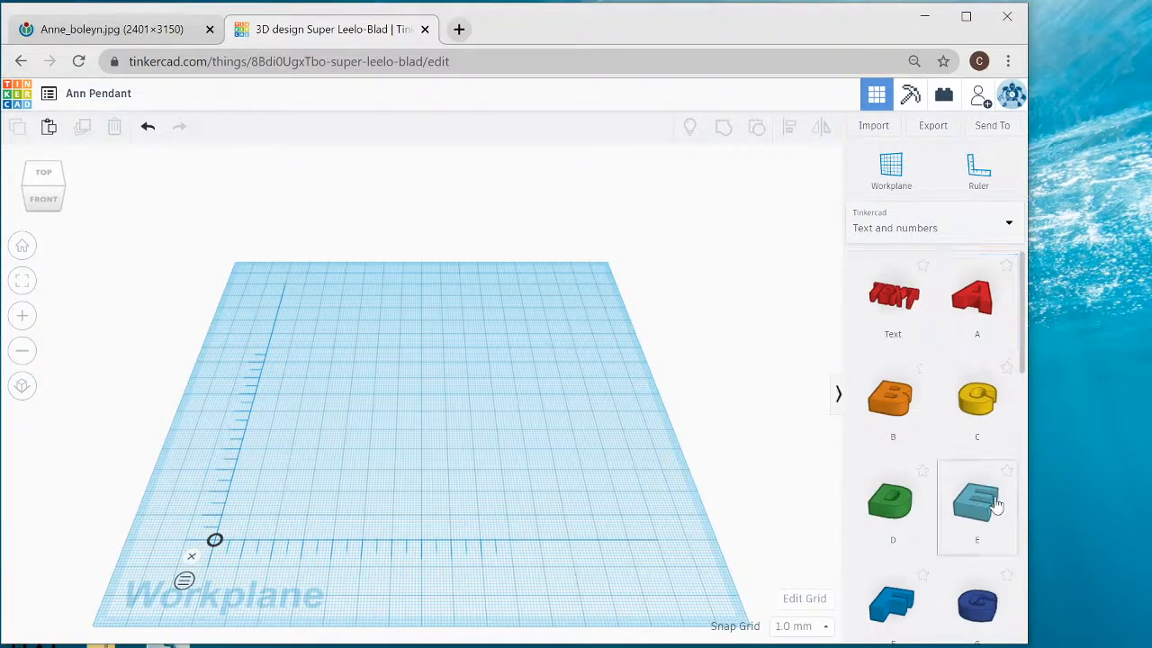
{"action": "scroll", "coordinate": [978, 501], "scroll_direction": "down", "scroll_amount": 2}
{"action": "scroll", "coordinate": [977, 507], "scroll_direction": "down", "scroll_amount": 7}
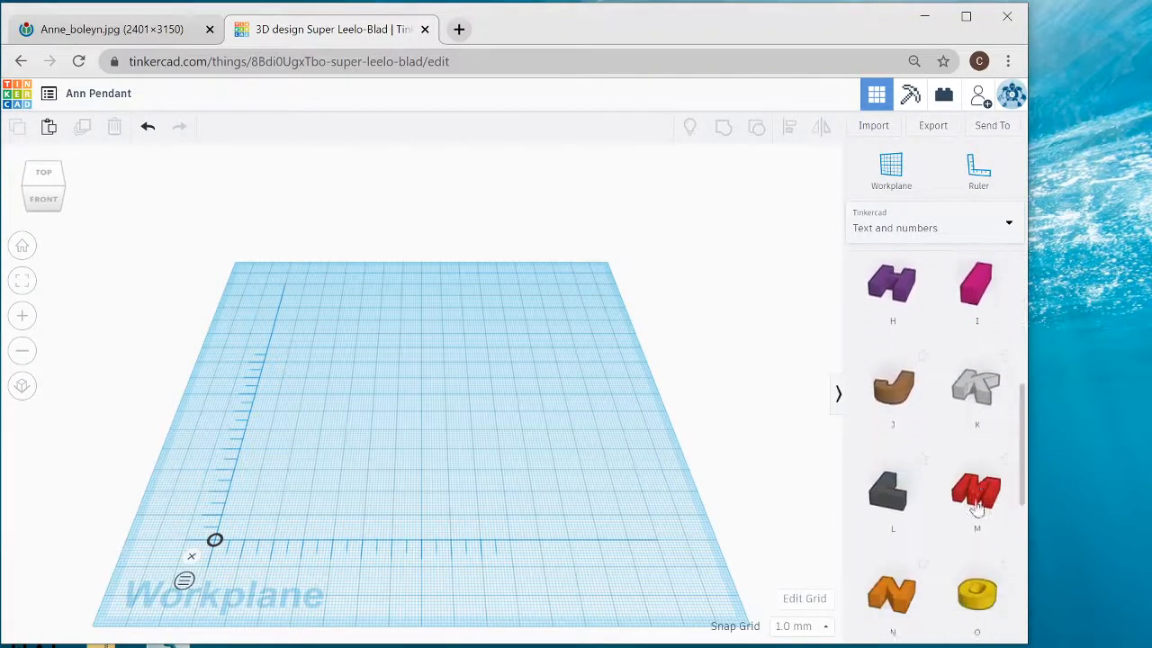
{"action": "scroll", "coordinate": [977, 506], "scroll_direction": "up", "scroll_amount": 8}
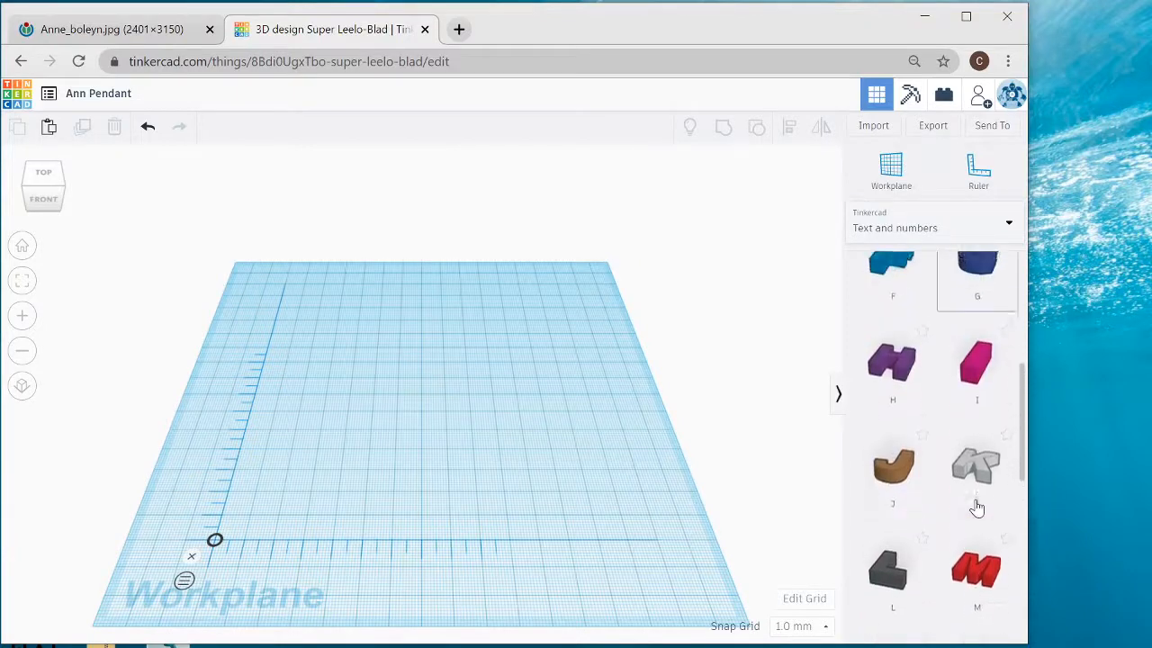
{"action": "scroll", "coordinate": [978, 506], "scroll_direction": "up", "scroll_amount": 1}
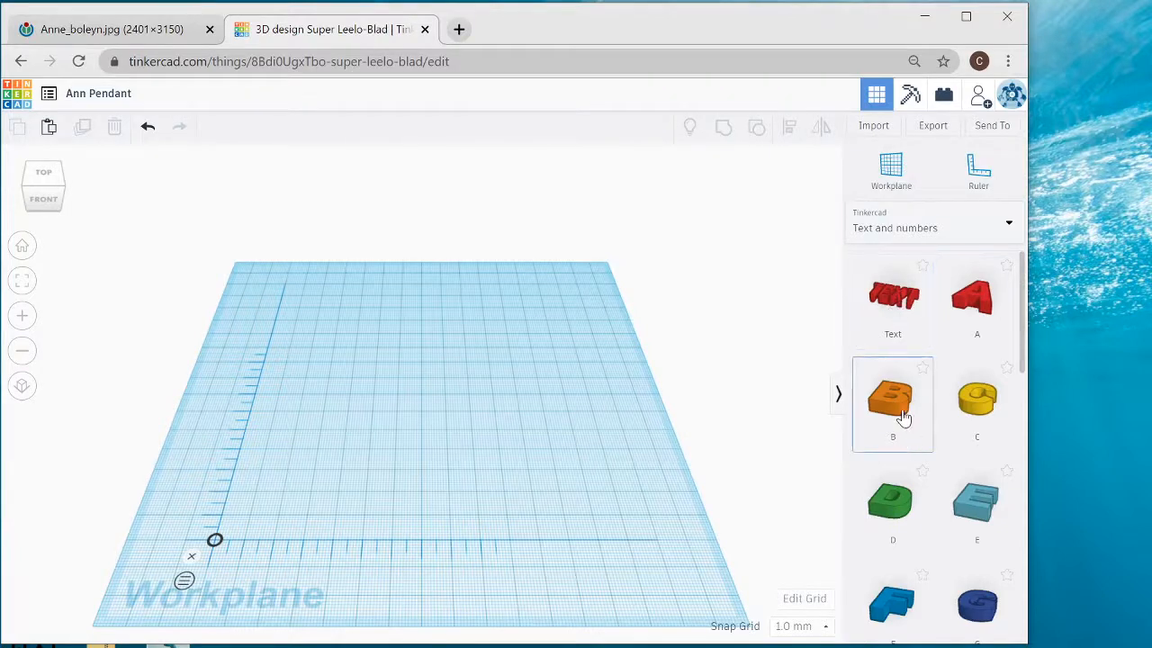
{"action": "left_click_drag", "start_coordinate": [903, 419], "coordinate": [428, 421]}
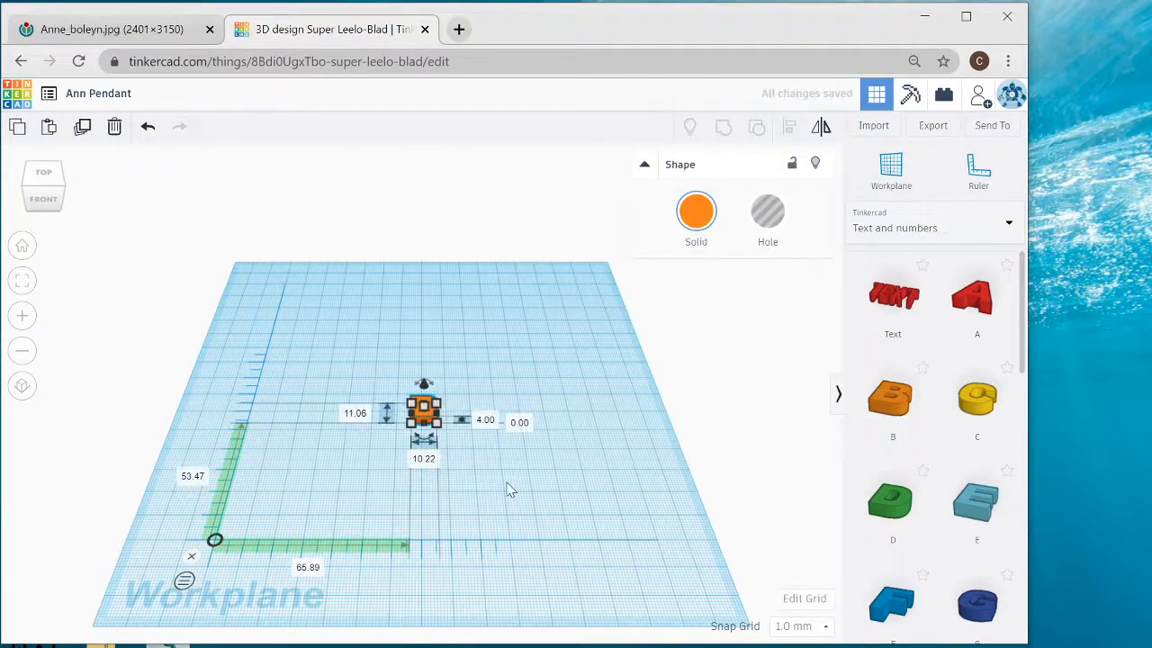
- Try stretching the letter B to about 41 by 52 mm while keeping its 4 mm height, and undo the resize
{"action": "scroll", "coordinate": [508, 491], "scroll_direction": "up", "scroll_amount": 5}
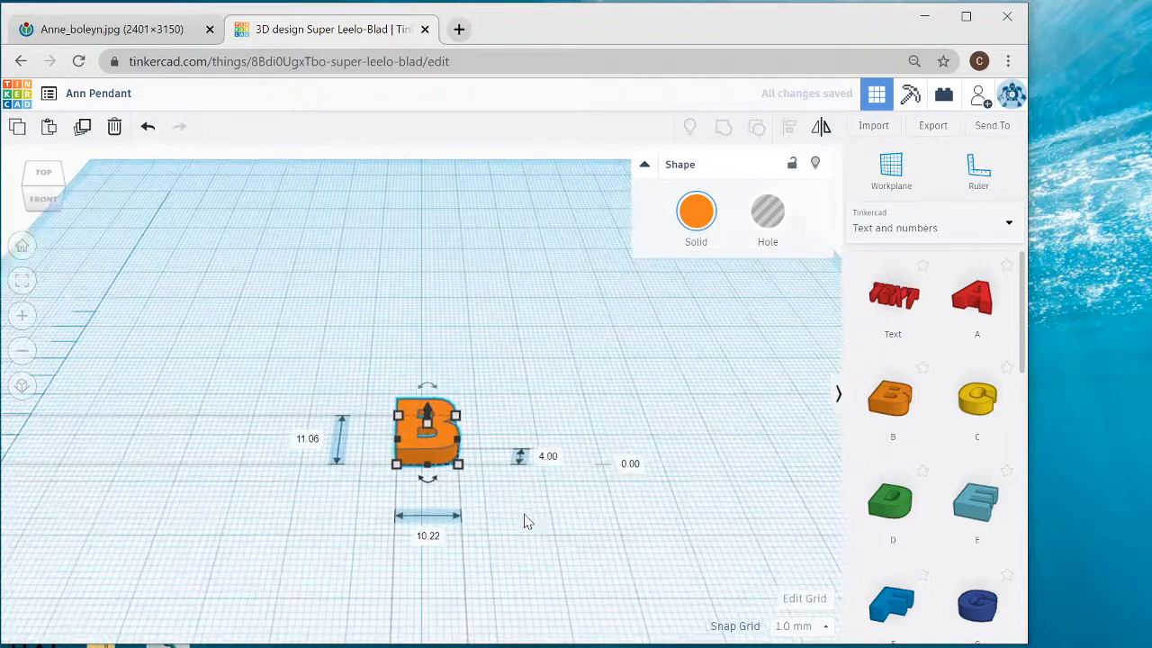
{"action": "scroll", "coordinate": [532, 571], "scroll_direction": "up", "scroll_amount": 3}
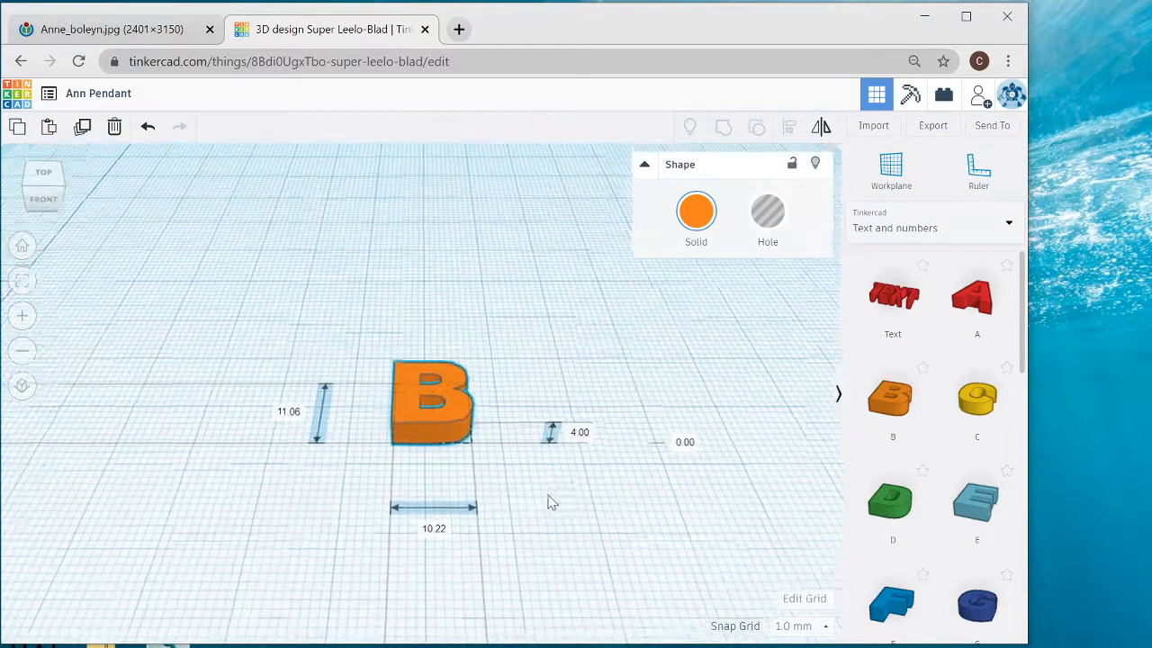
{"action": "middle_click_drag", "start_coordinate": [547, 495], "coordinate": [551, 453]}
{"action": "right_click_drag", "start_coordinate": [553, 454], "coordinate": [545, 497]}
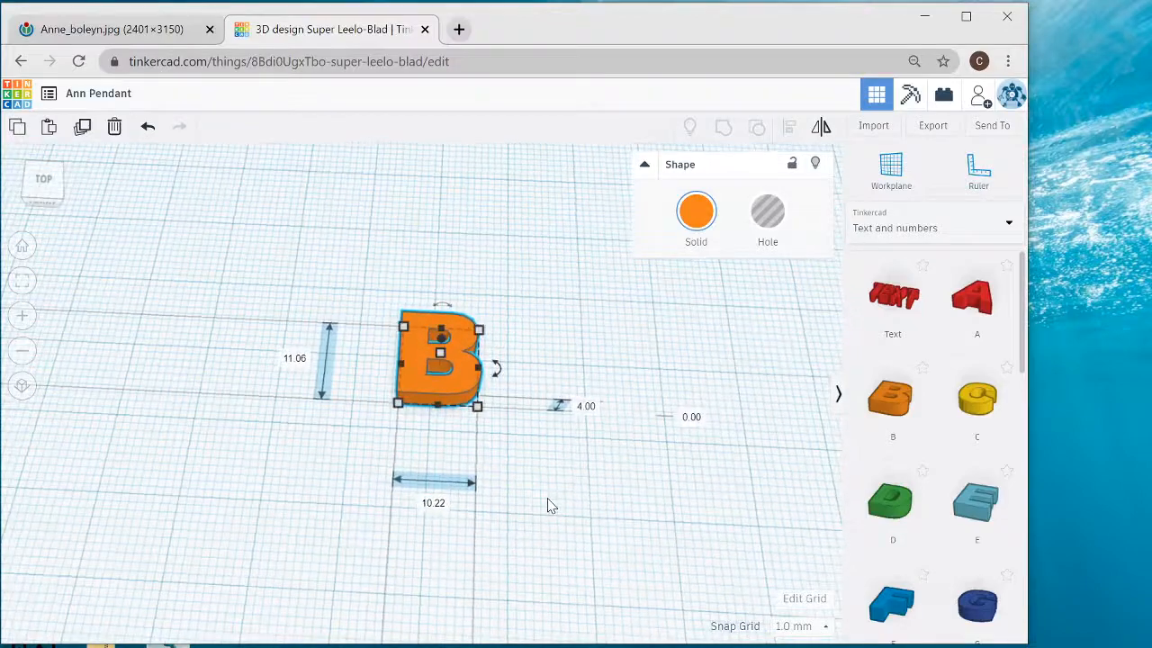
{"action": "scroll", "coordinate": [576, 487], "scroll_direction": "down", "scroll_amount": 1}
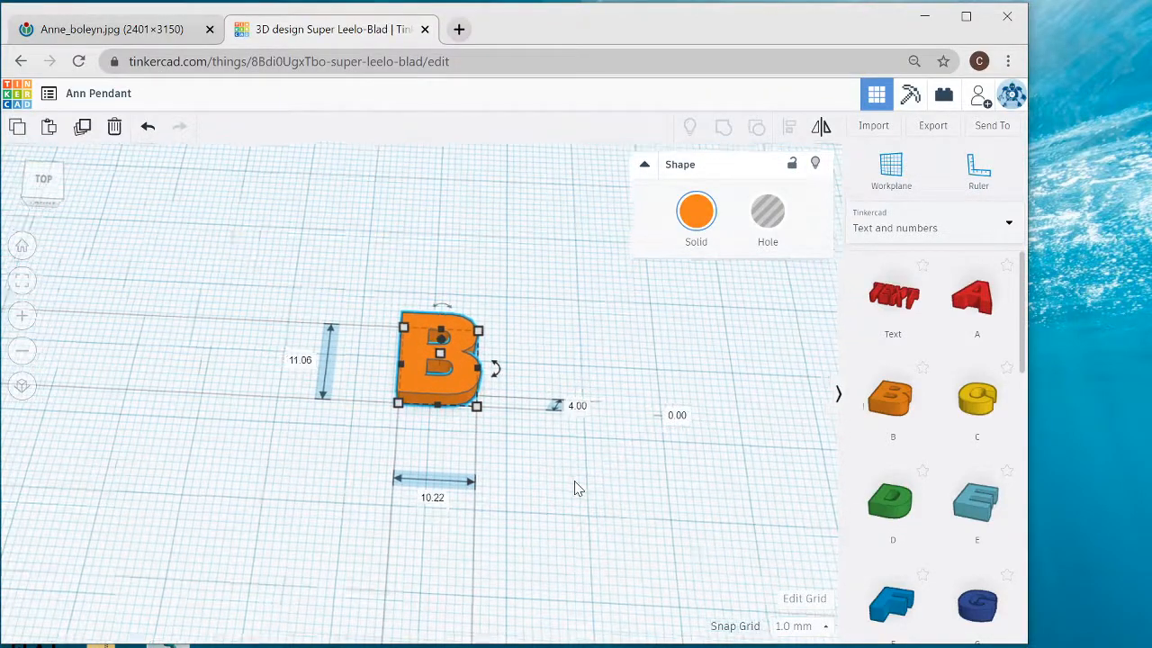
{"action": "scroll", "coordinate": [576, 488], "scroll_direction": "down", "scroll_amount": 5}
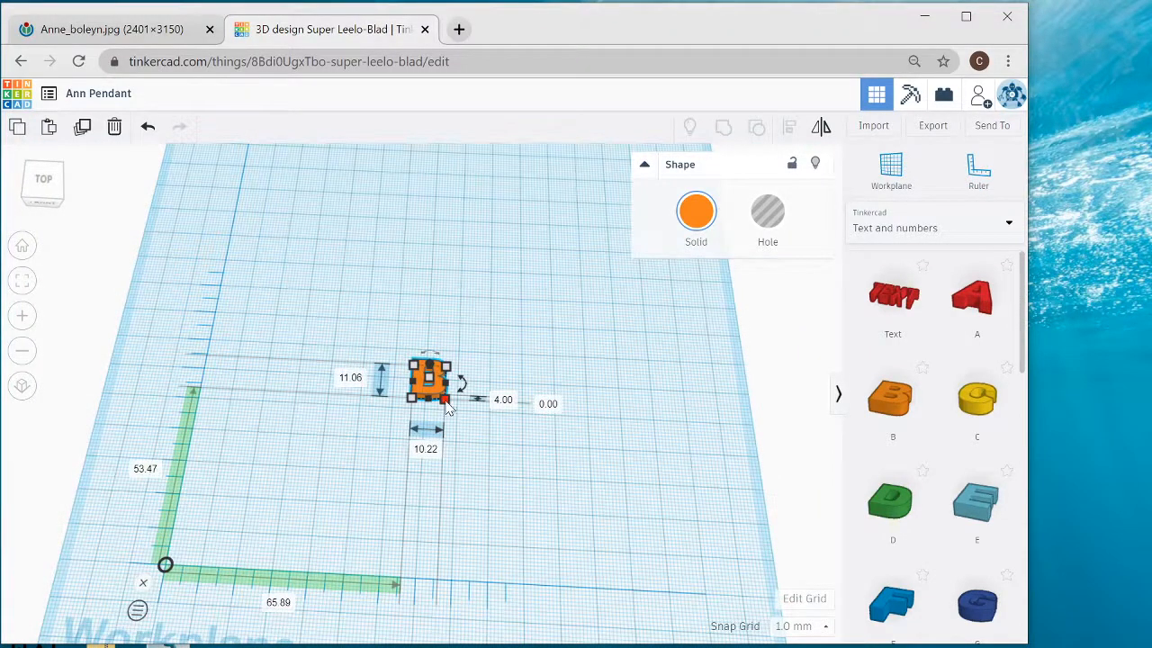
{"action": "left_click_drag", "start_coordinate": [448, 407], "coordinate": [552, 546]}
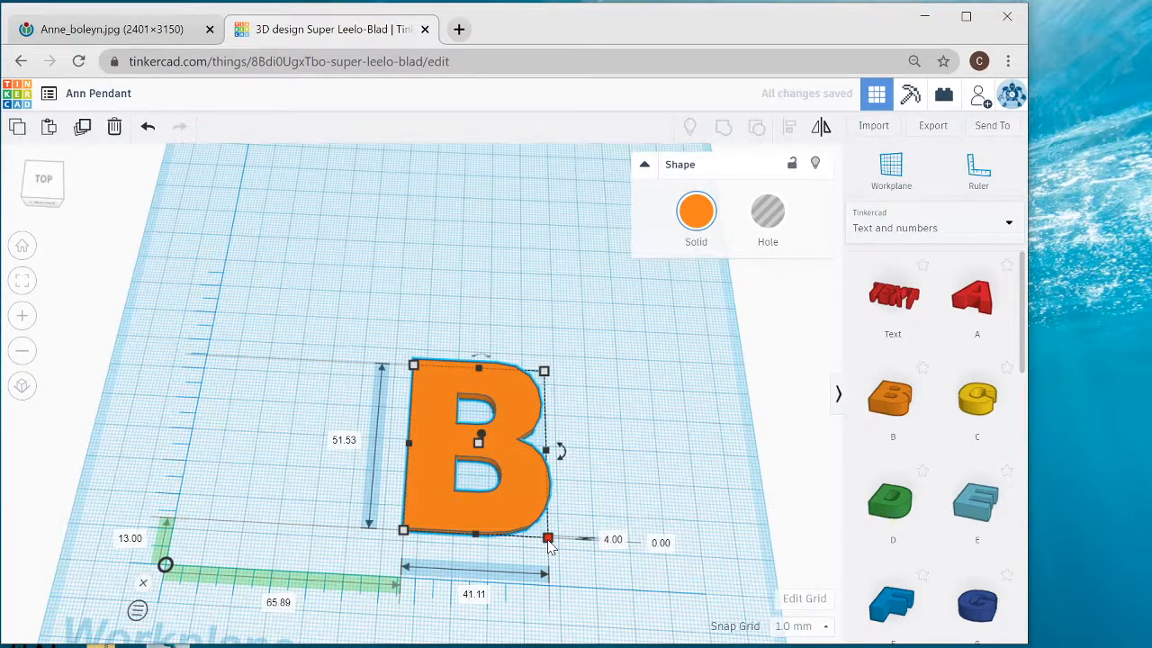
{"action": "left_click", "coordinate": [148, 129]}
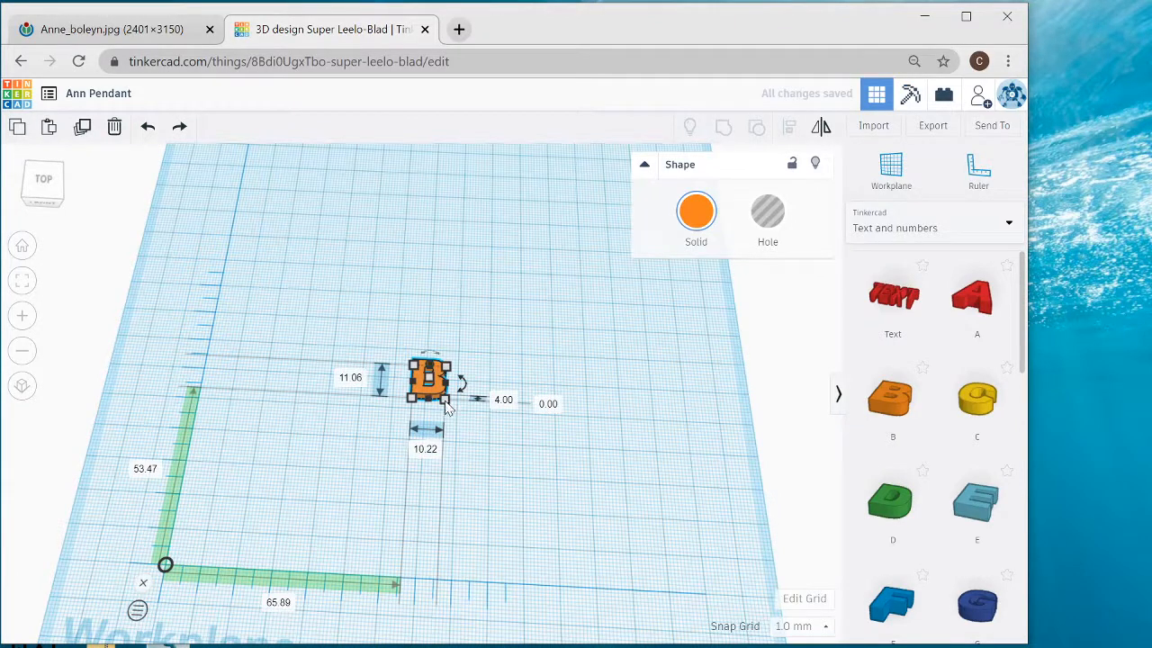
- Scale the letter B proportionally to about 37 by 41 by 15 mm and move it about 17 mm across and 80 mm back from the ruler's origin
{"action": "left_click_drag", "start_coordinate": [444, 403], "coordinate": [518, 504]}
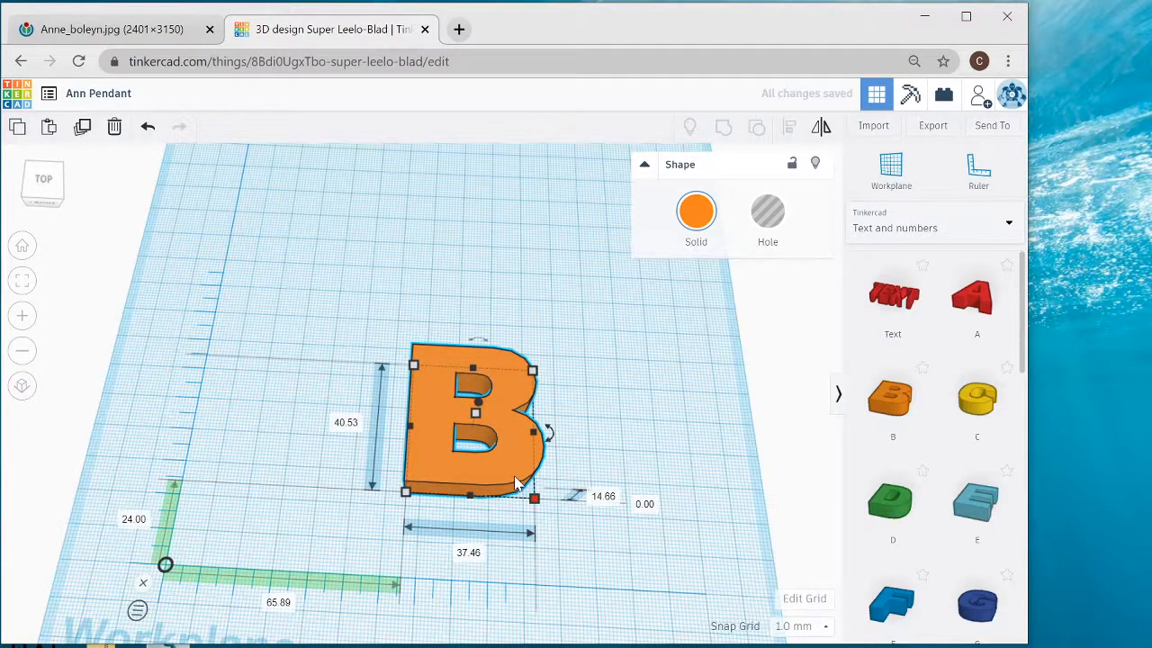
{"action": "left_click_drag", "start_coordinate": [516, 483], "coordinate": [369, 311]}
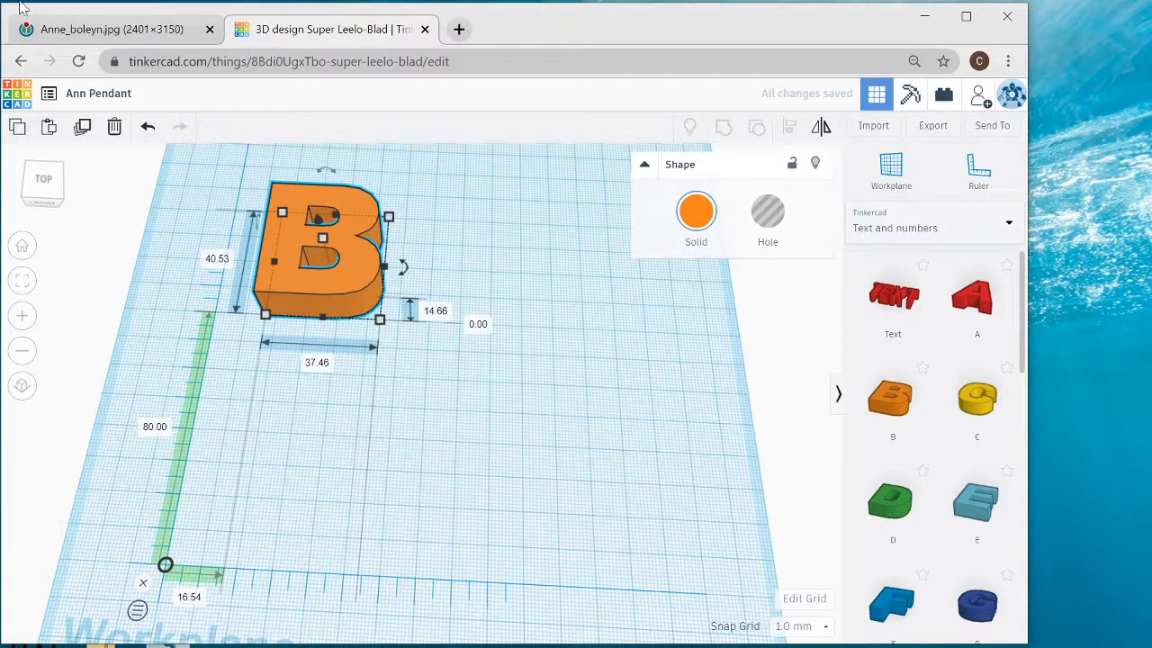
- Check the necklace in the reference portrait and add a torus from Basic Shapes about 48 mm across and 43 mm back from the ruler's origin
{"action": "left_click", "coordinate": [78, 32]}
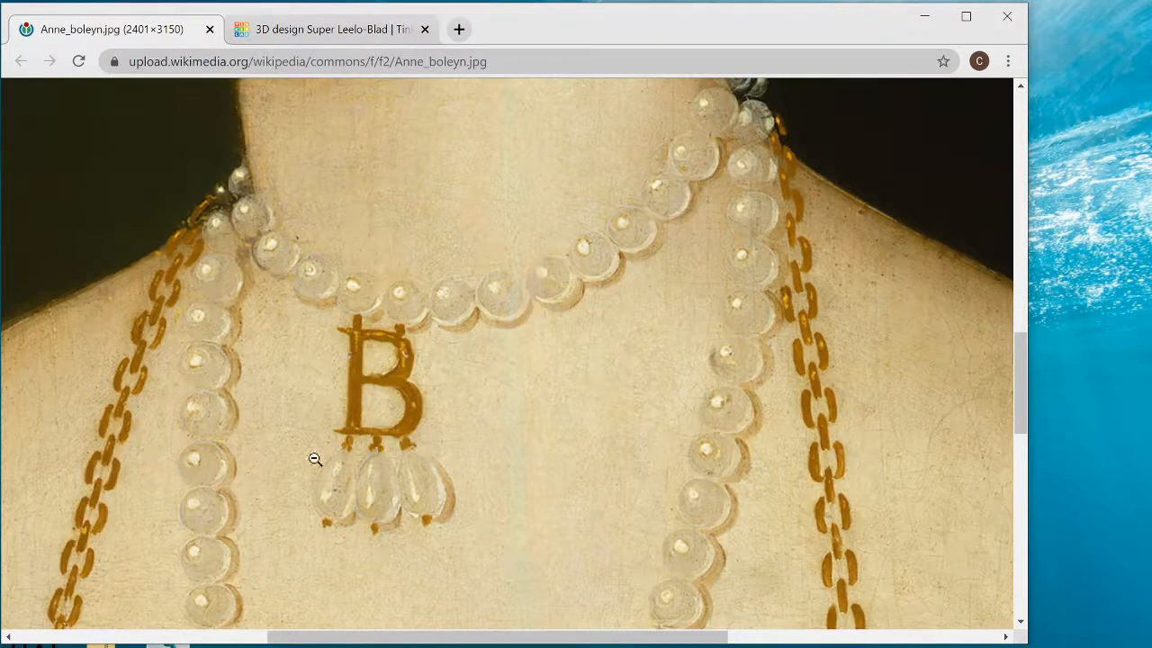
{"action": "left_click", "coordinate": [275, 29]}
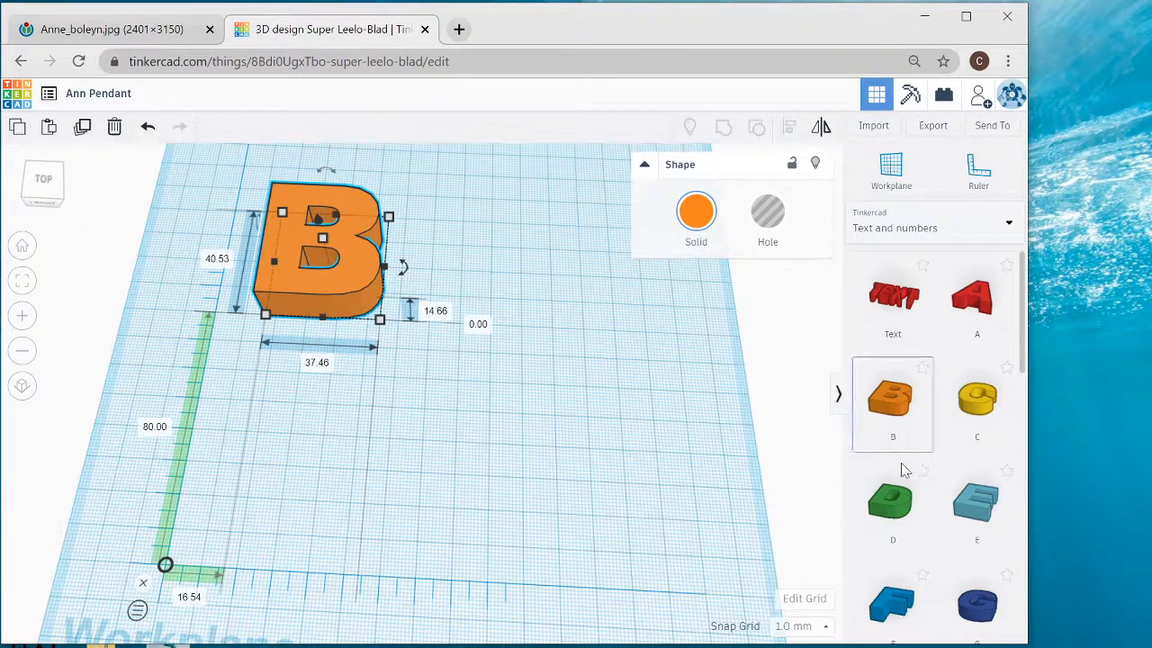
{"action": "left_click", "coordinate": [945, 228]}
{"action": "left_click", "coordinate": [908, 281]}
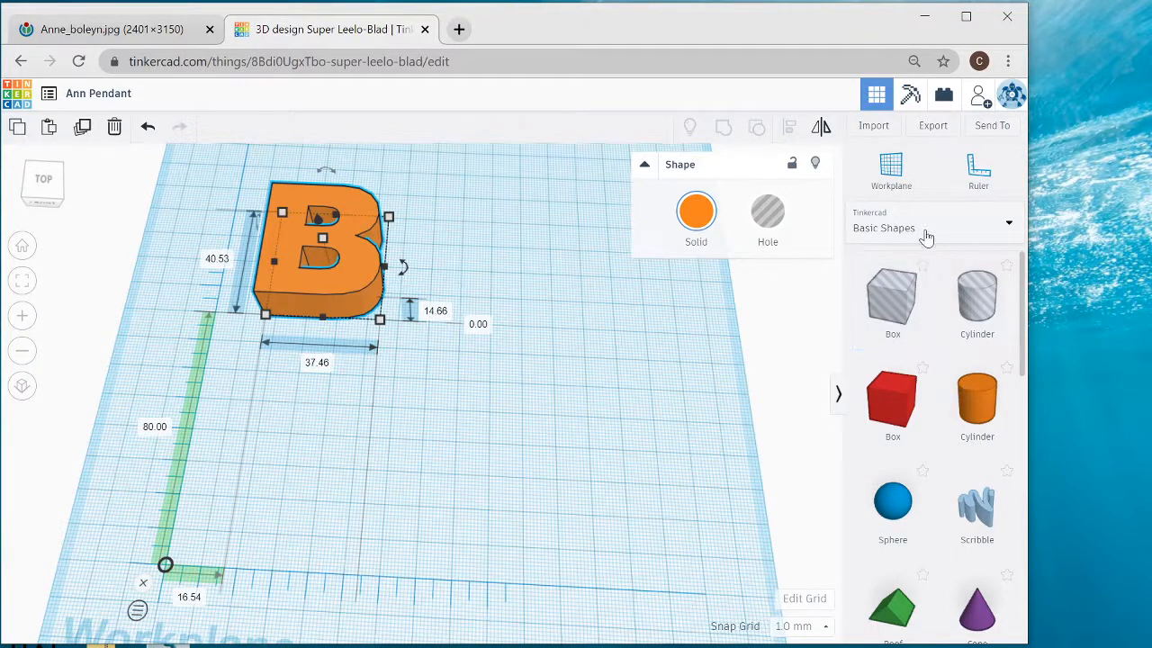
{"action": "scroll", "coordinate": [958, 428], "scroll_direction": "down", "scroll_amount": 1}
{"action": "scroll", "coordinate": [959, 427], "scroll_direction": "down", "scroll_amount": 6}
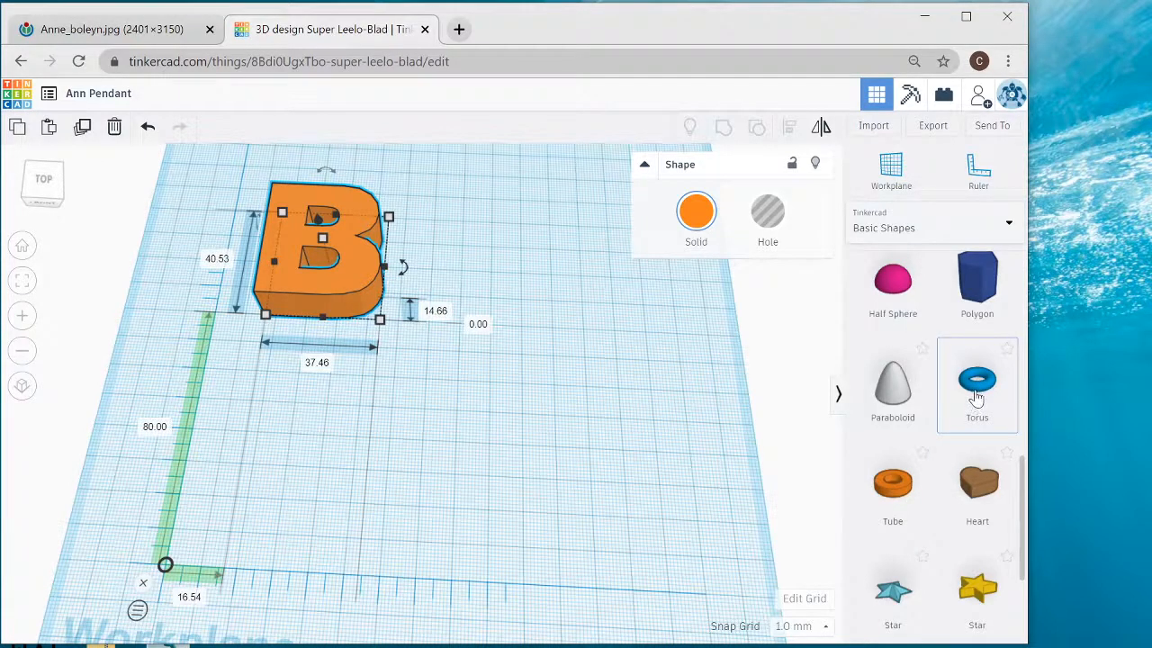
{"action": "left_click_drag", "start_coordinate": [976, 396], "coordinate": [385, 401]}
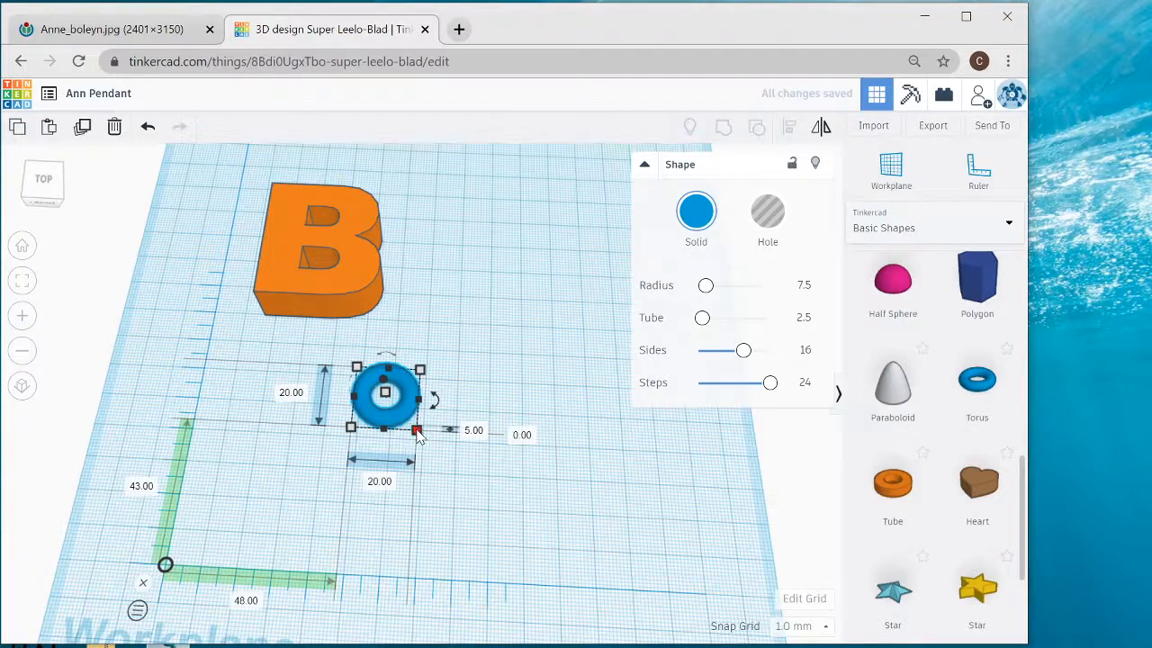
- Scale the torus proportionally to 41 mm wide, 41 mm deep and 10.25 mm high, and inspect it at an angle
{"action": "left_click_drag", "start_coordinate": [416, 433], "coordinate": [484, 502]}
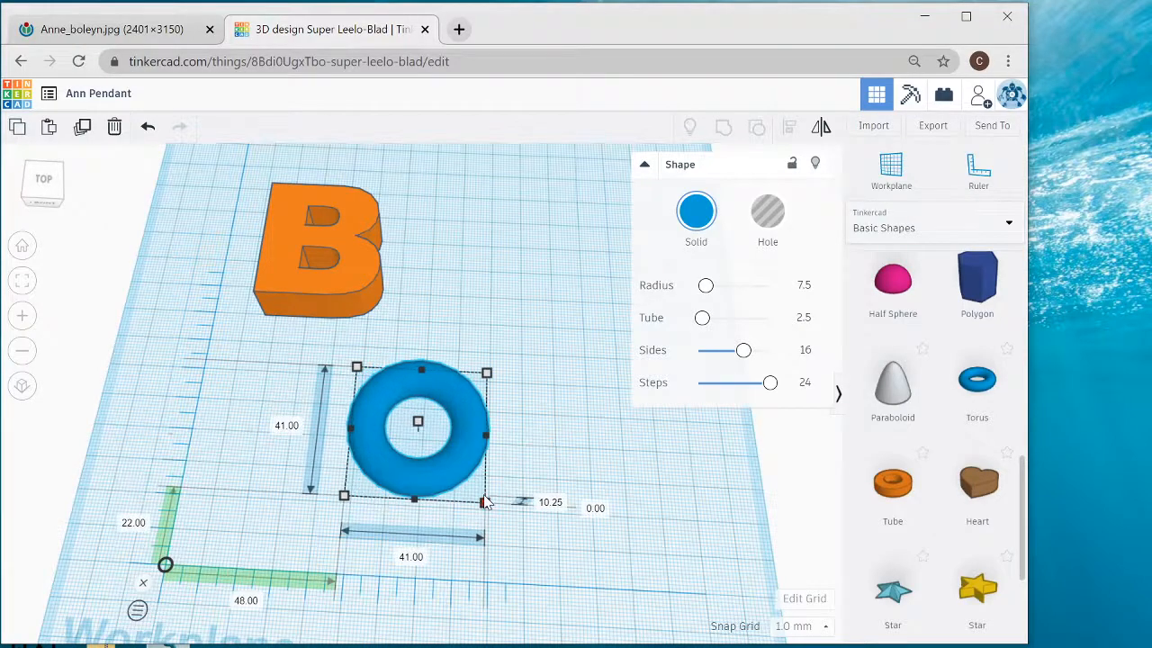
{"action": "right_click_drag", "start_coordinate": [561, 432], "coordinate": [509, 385]}
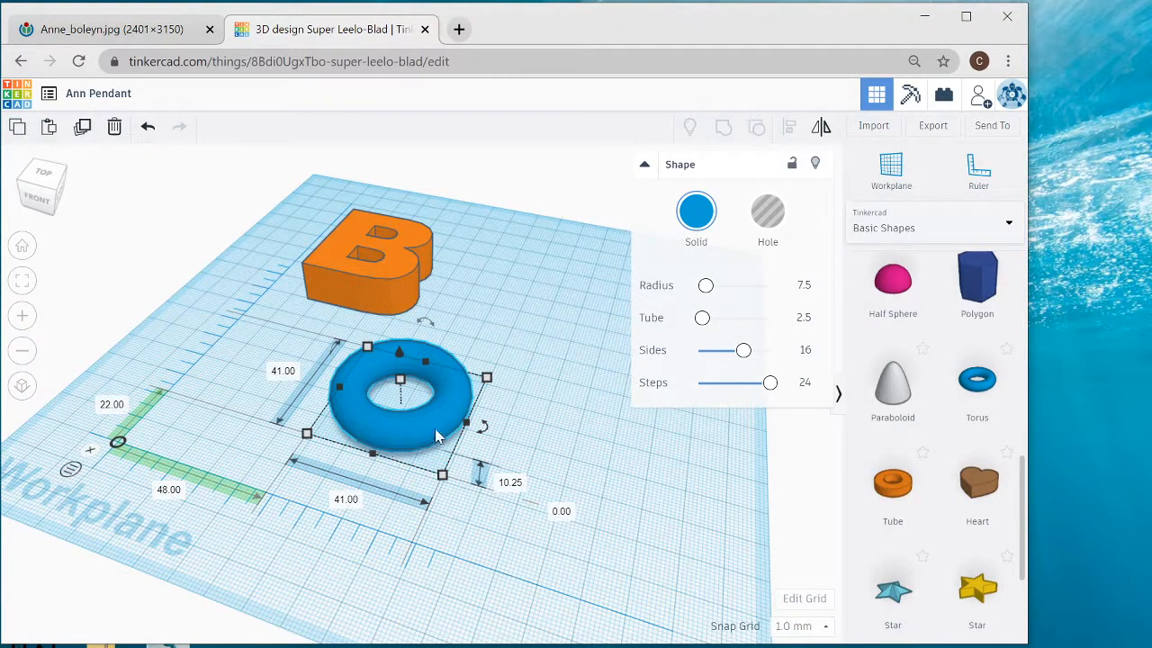
{"action": "scroll", "coordinate": [451, 461], "scroll_direction": "up", "scroll_amount": 4}
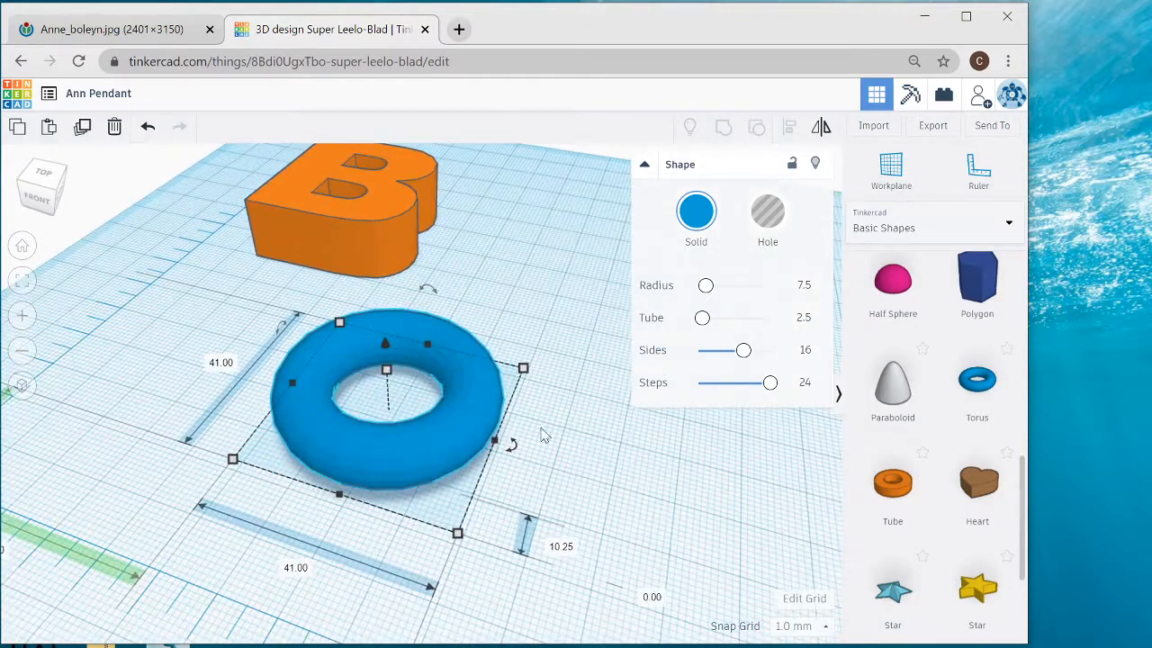
{"action": "scroll", "coordinate": [567, 477], "scroll_direction": "down", "scroll_amount": 3}
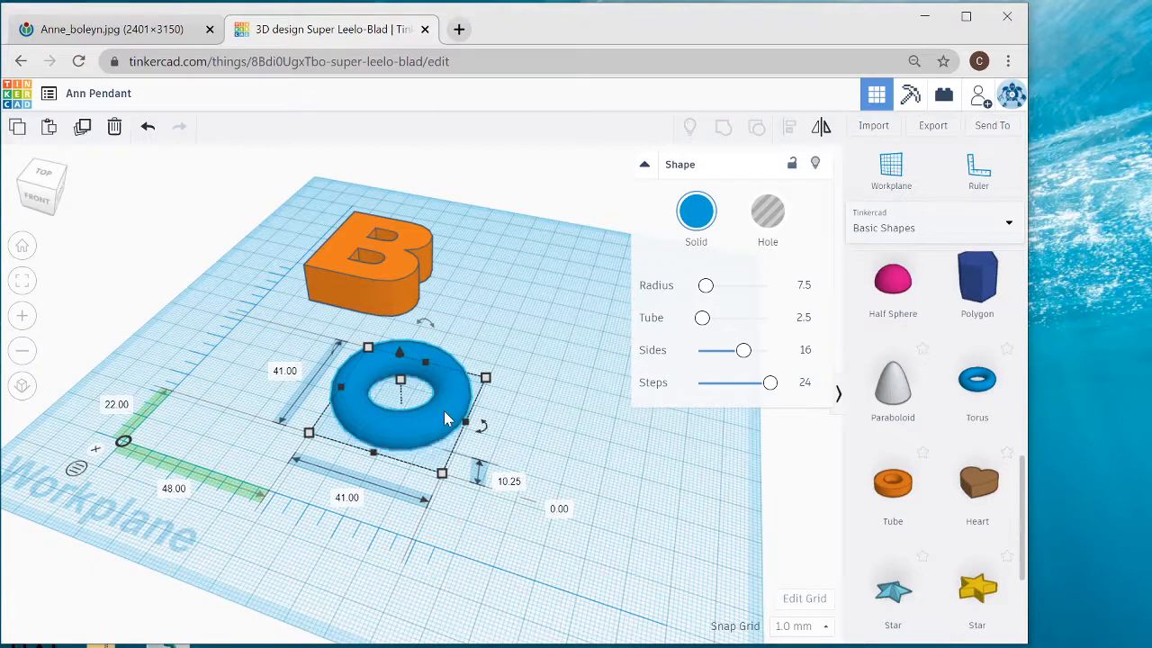
- Duplicate the torus and move the copy about 89 mm across and 4 mm back from the ruler's origin, close to the first ring
{"action": "key", "text": "ctrl+v"}
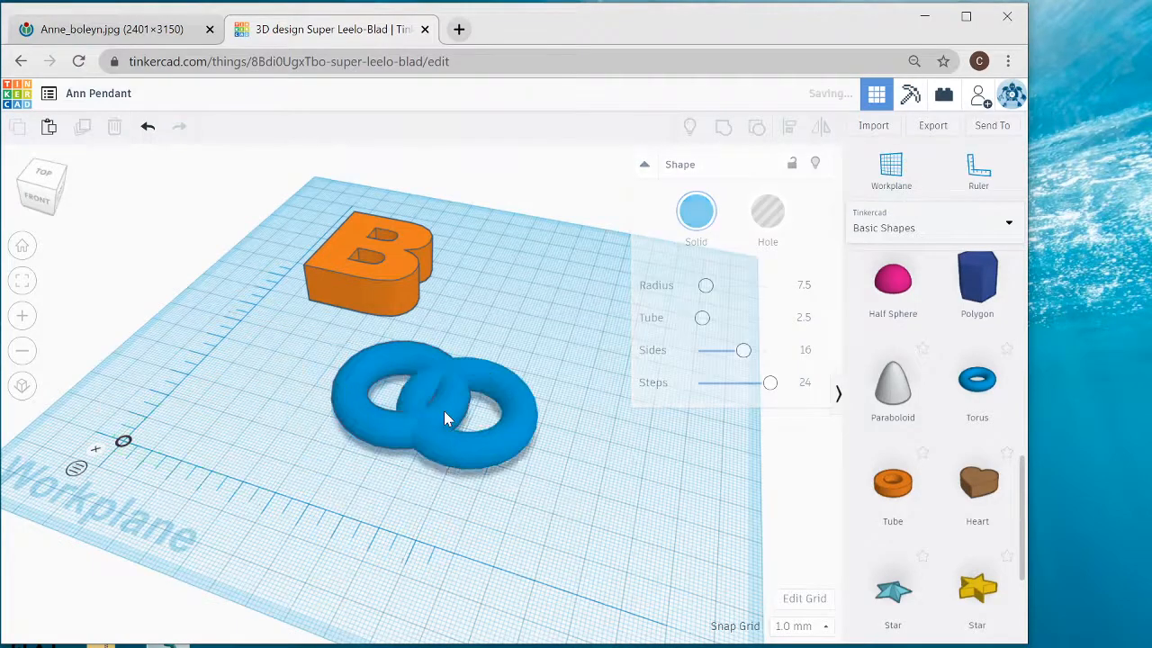
{"action": "left_click_drag", "start_coordinate": [502, 469], "coordinate": [550, 543]}
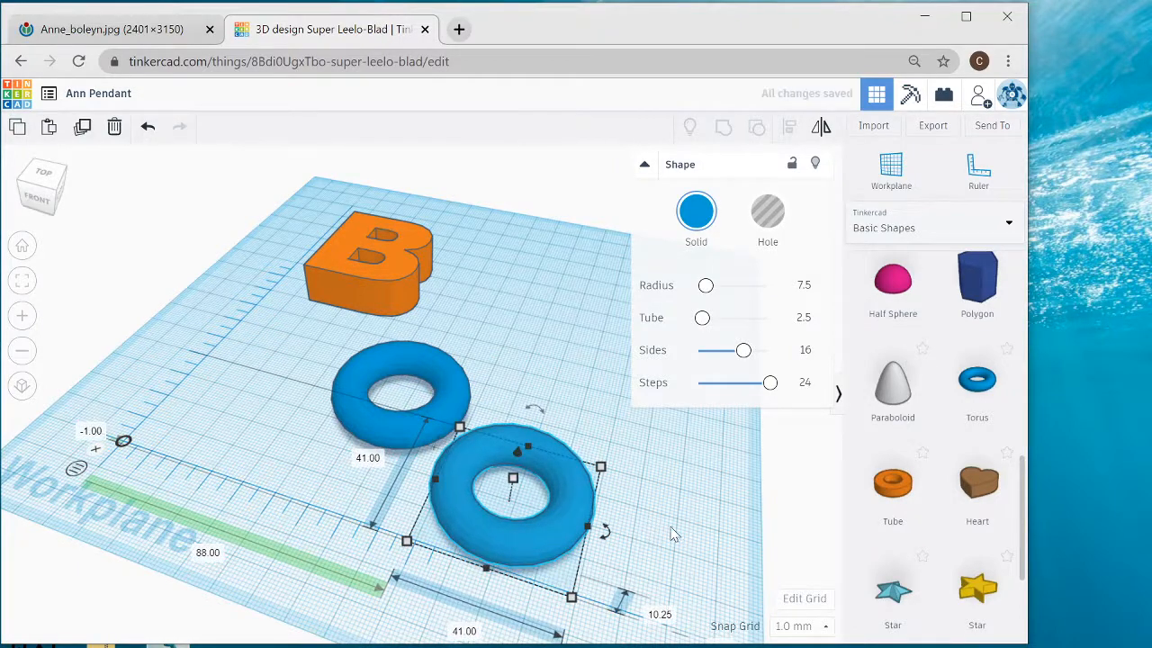
{"action": "right_click_drag", "start_coordinate": [671, 532], "coordinate": [545, 546]}
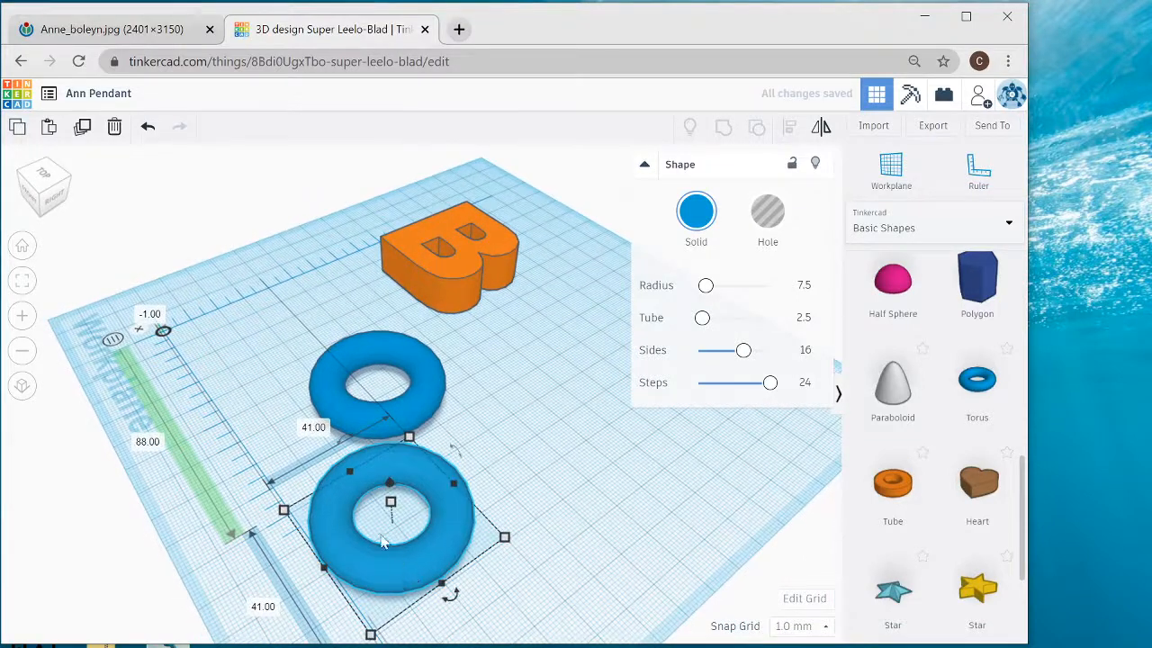
{"action": "left_click_drag", "start_coordinate": [409, 569], "coordinate": [440, 570]}
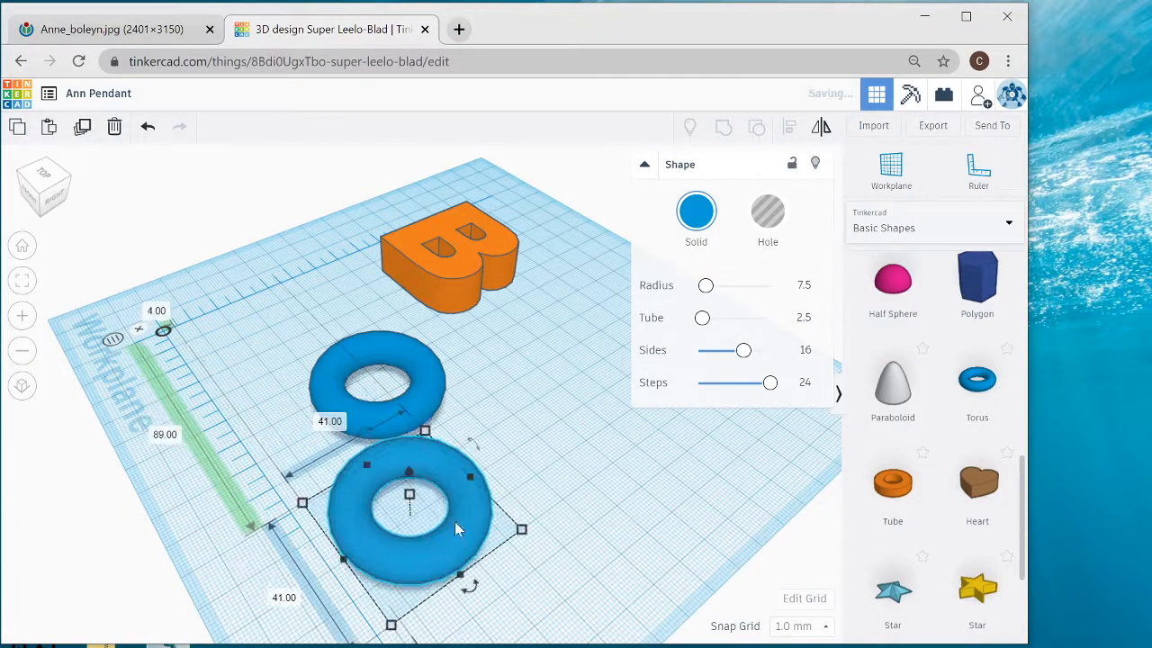
- Try tilting the copied torus by about 13° and by exactly 37°, and undo both rotations
{"action": "middle_click_drag", "start_coordinate": [528, 358], "coordinate": [534, 268]}
{"action": "left_click_drag", "start_coordinate": [375, 306], "coordinate": [377, 309]}
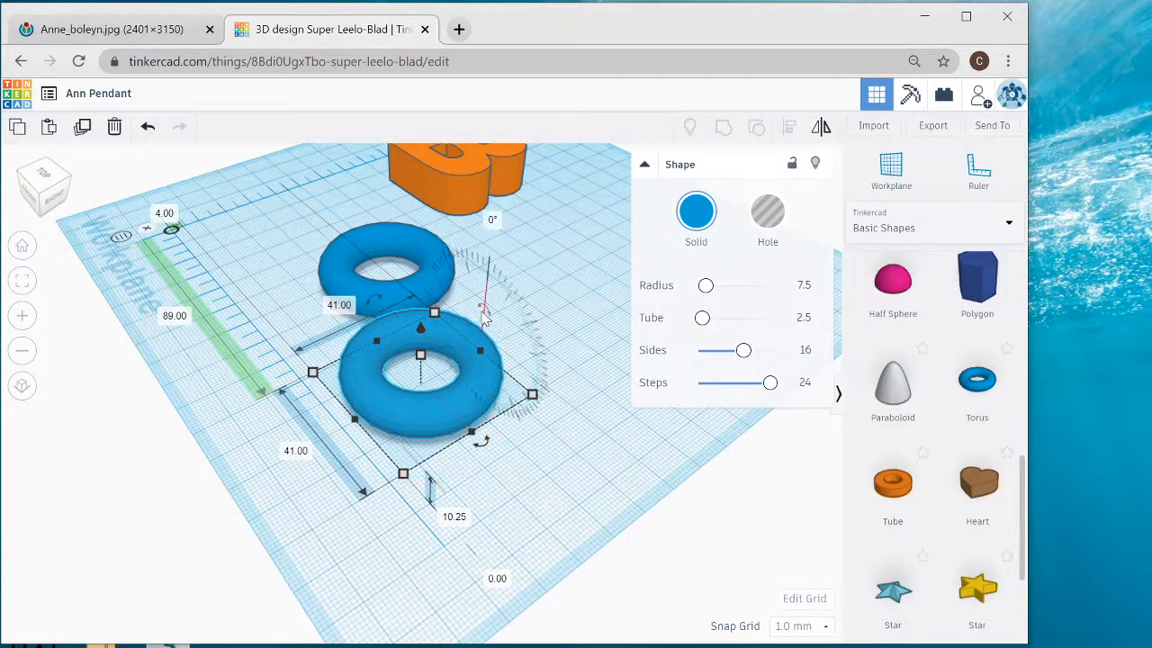
{"action": "key", "text": "f"}
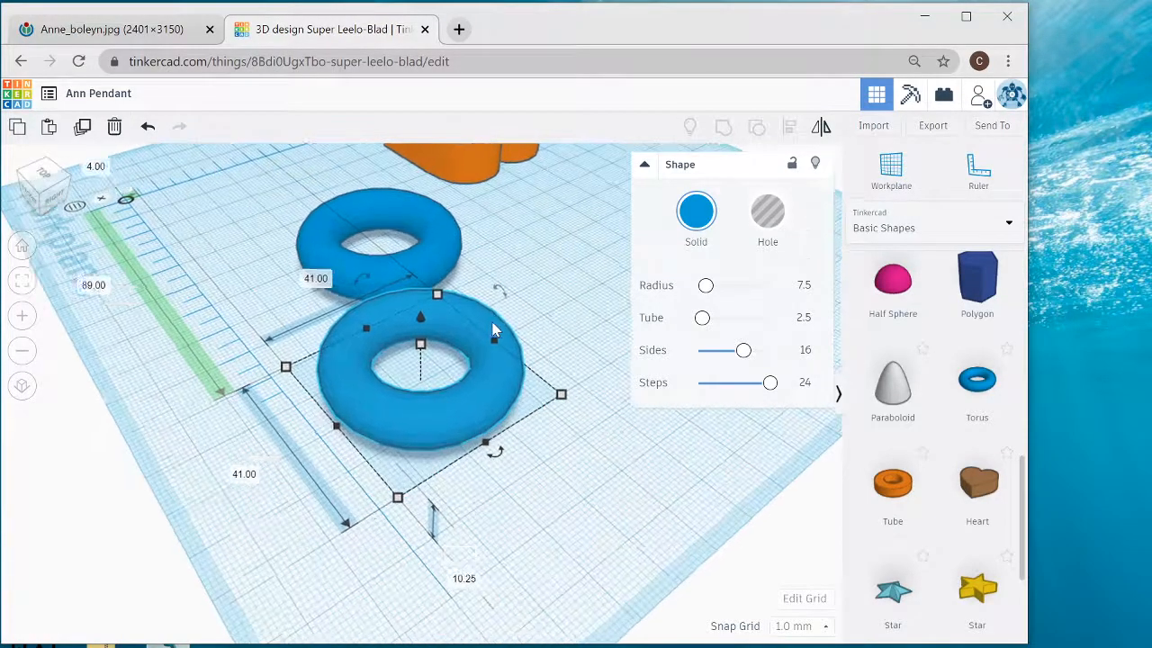
{"action": "scroll", "coordinate": [405, 491], "scroll_direction": "down", "scroll_amount": 3}
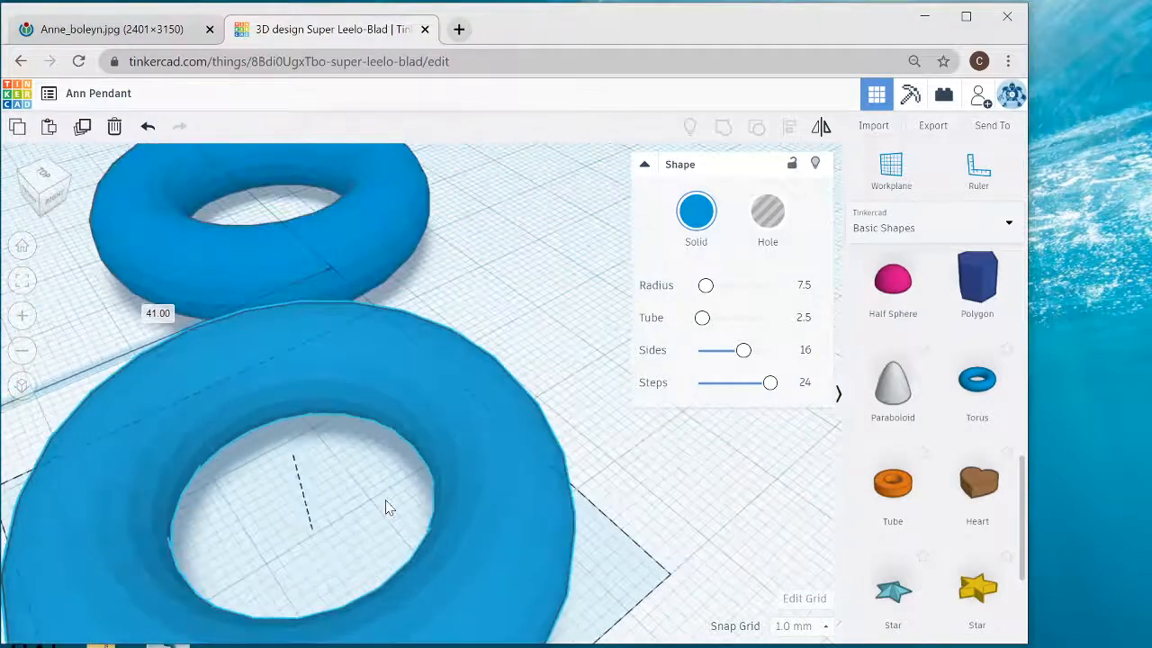
{"action": "scroll", "coordinate": [386, 506], "scroll_direction": "down", "scroll_amount": 3}
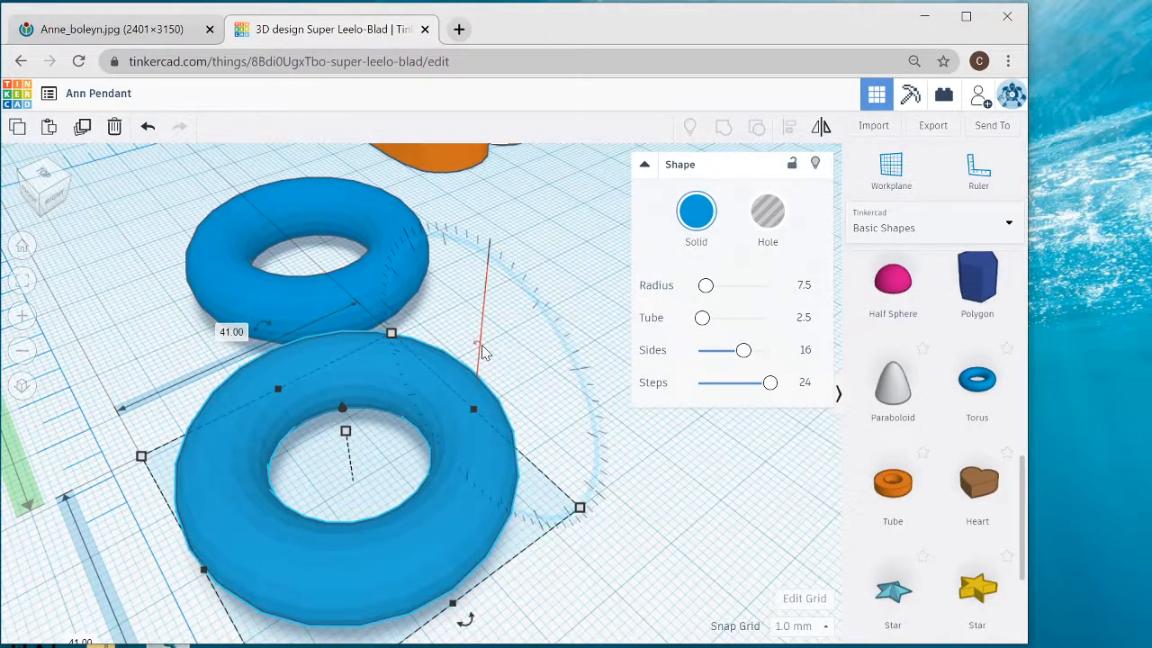
{"action": "scroll", "coordinate": [481, 351], "scroll_direction": "down", "scroll_amount": 3}
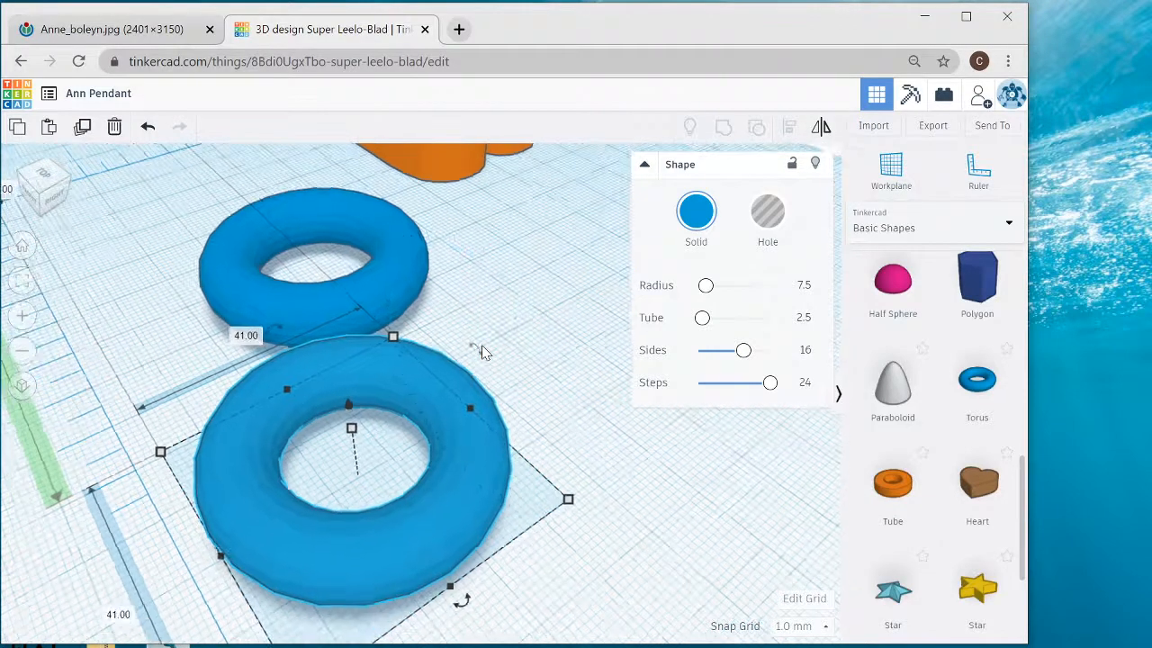
{"action": "right_click_drag", "start_coordinate": [463, 369], "coordinate": [506, 362]}
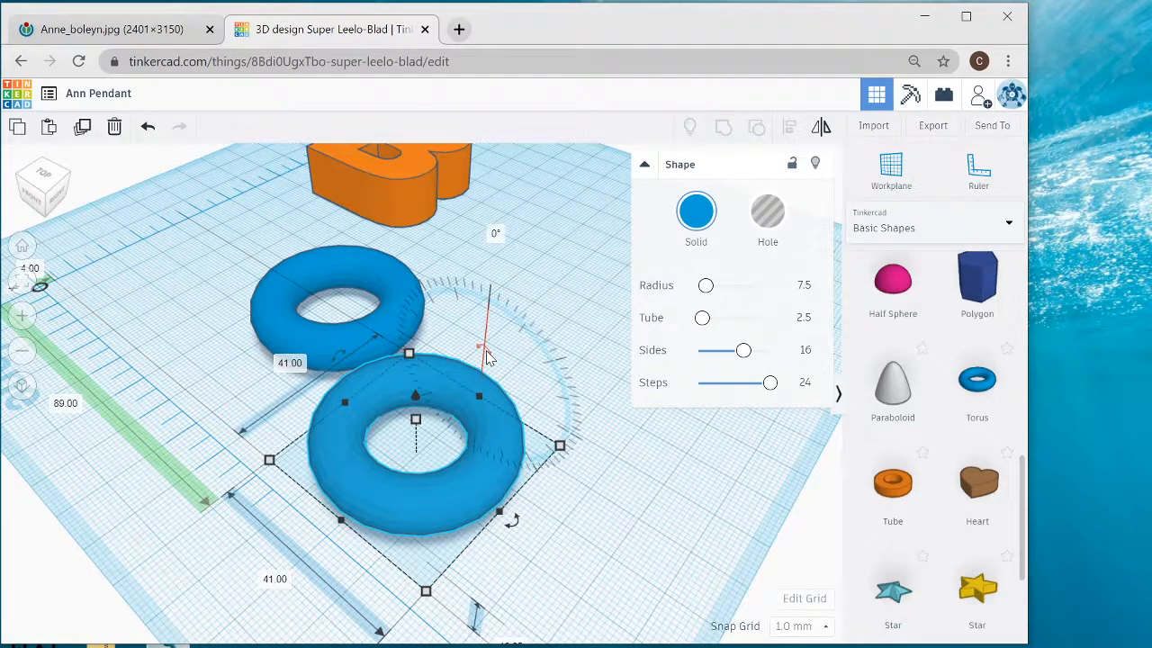
{"action": "left_click_drag", "start_coordinate": [487, 352], "coordinate": [531, 281]}
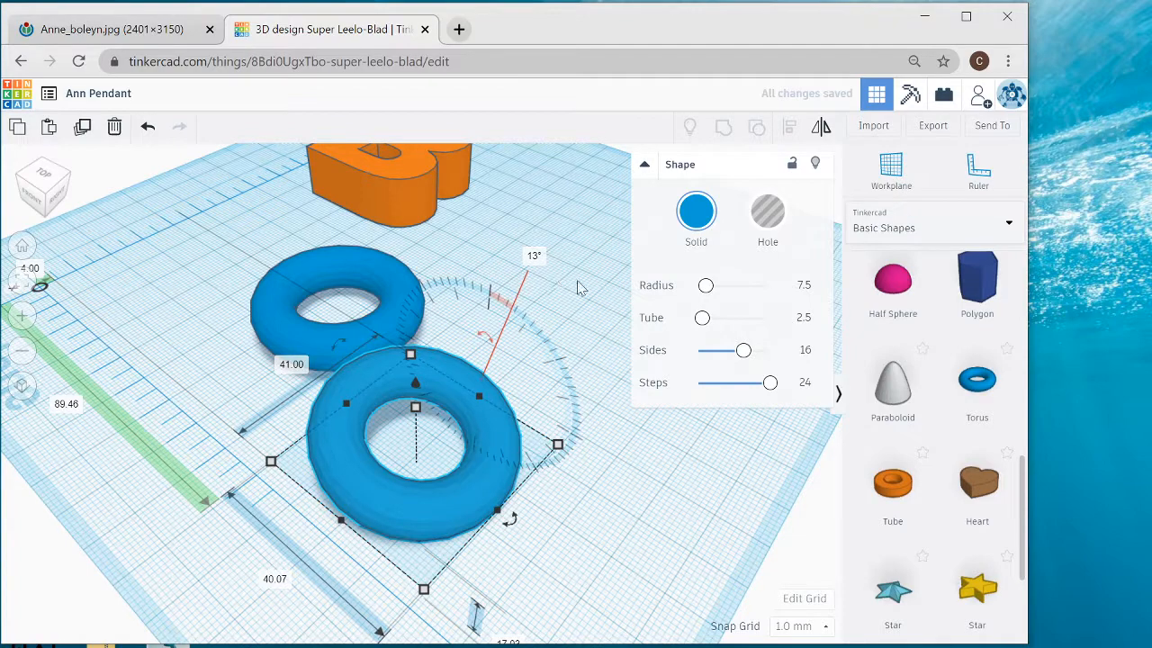
{"action": "left_click", "coordinate": [534, 256]}
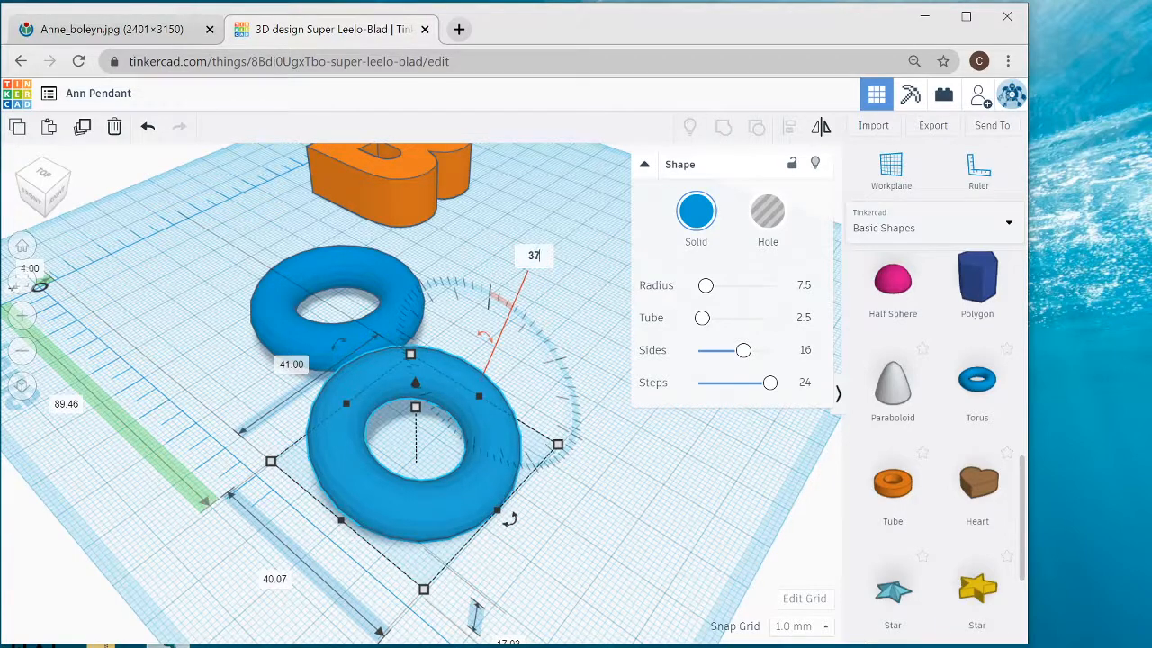
{"action": "type", "text": "37"}
{"action": "key", "text": "Return"}
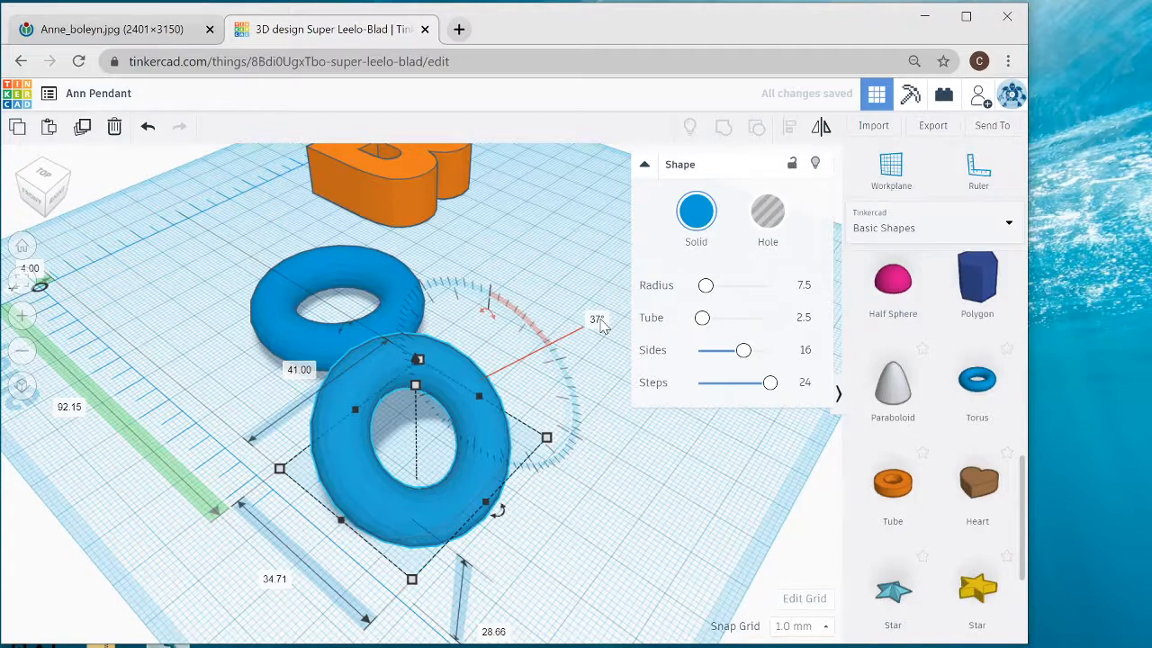
{"action": "left_click", "coordinate": [147, 129]}
{"action": "left_click", "coordinate": [148, 130]}
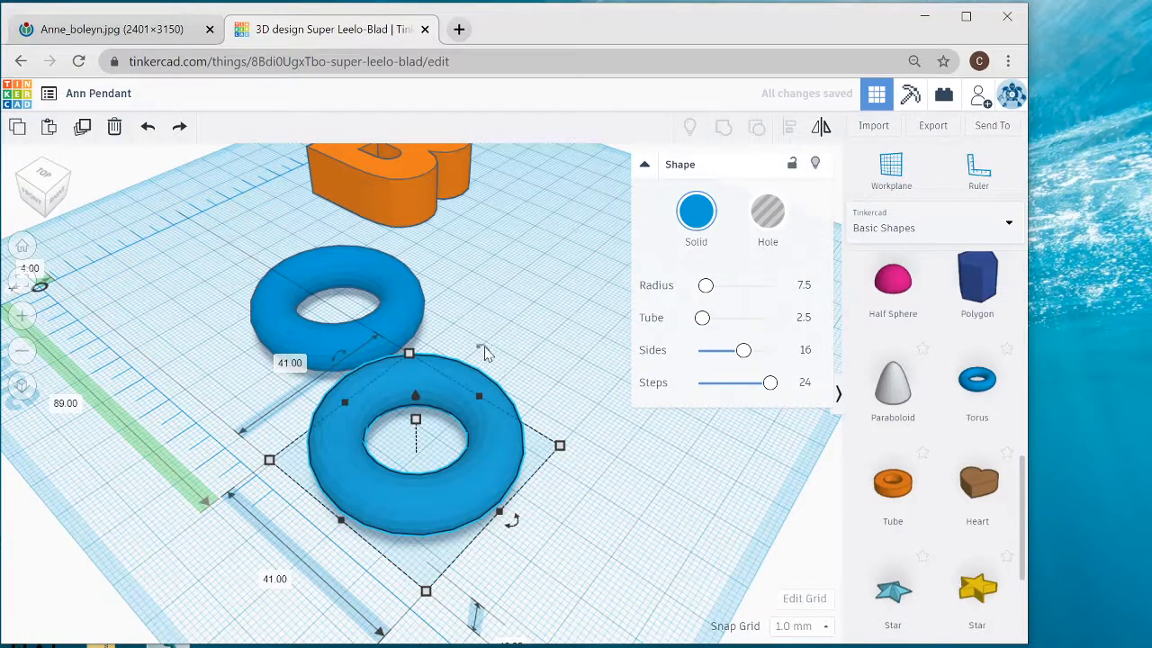
- Rotate the copied torus 90° to stand upright and move it into the flat ring, about 61 mm across and 7 mm back from the ruler's origin
{"action": "left_click_drag", "start_coordinate": [482, 351], "coordinate": [535, 424]}
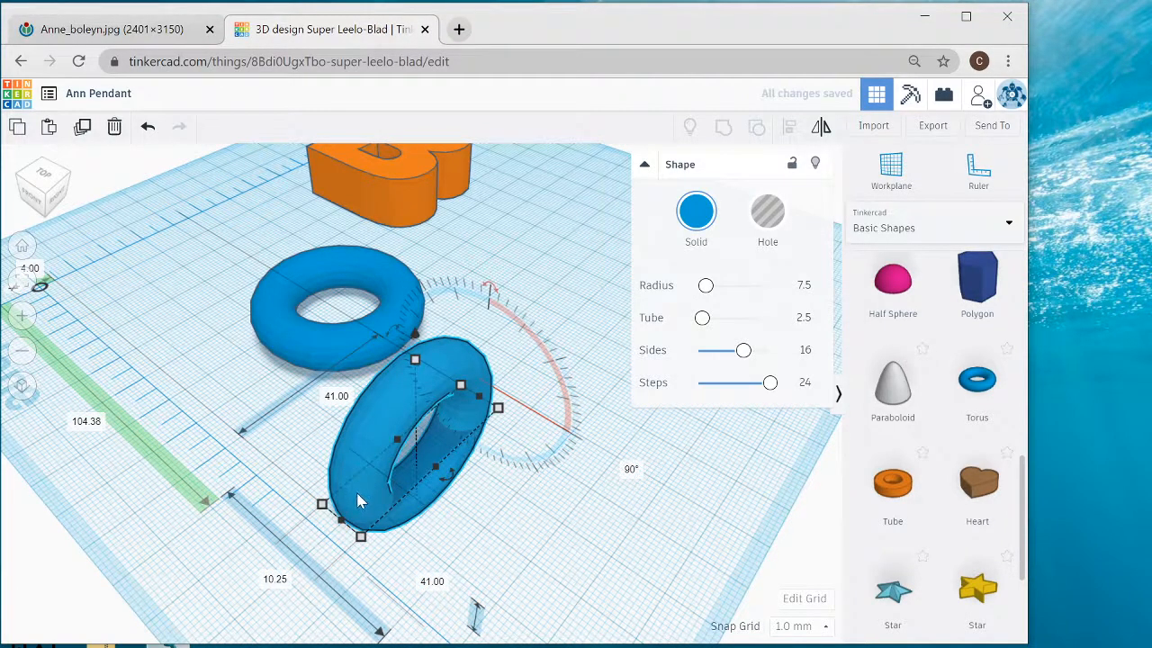
{"action": "left_click_drag", "start_coordinate": [345, 480], "coordinate": [217, 365]}
{"action": "right_click_drag", "start_coordinate": [460, 413], "coordinate": [460, 418]}
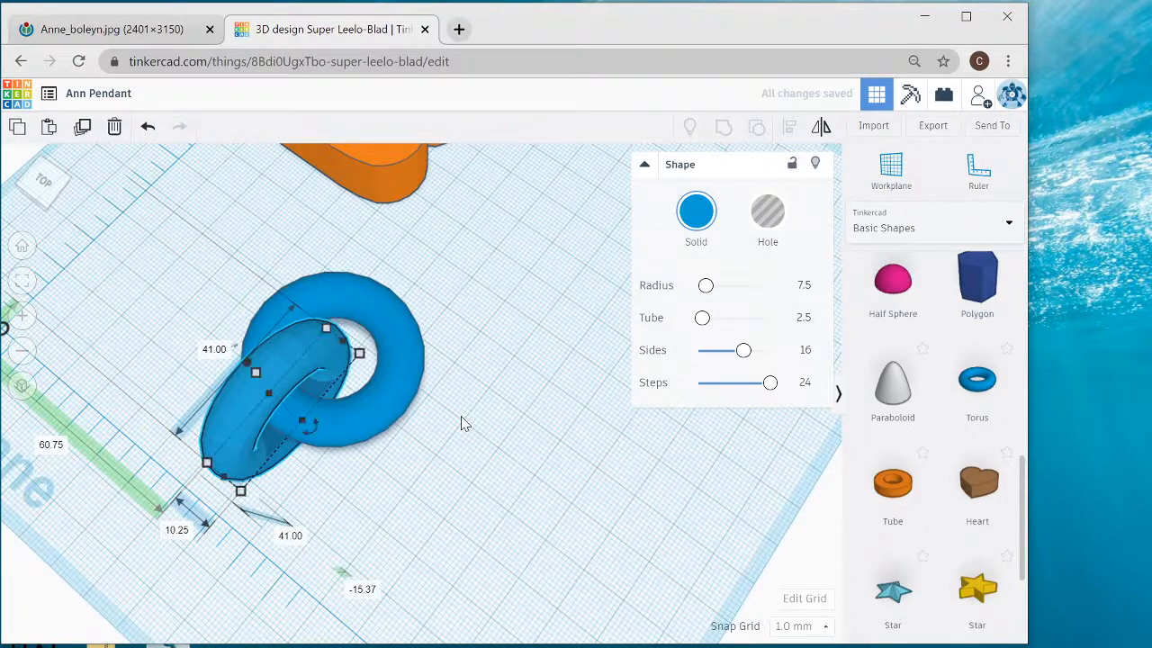
- Shift the upright torus outward to about 60 mm across and 2 mm in front of the ruler's origin, so it links the flat ring
{"action": "right_click_drag", "start_coordinate": [372, 455], "coordinate": [335, 306]}
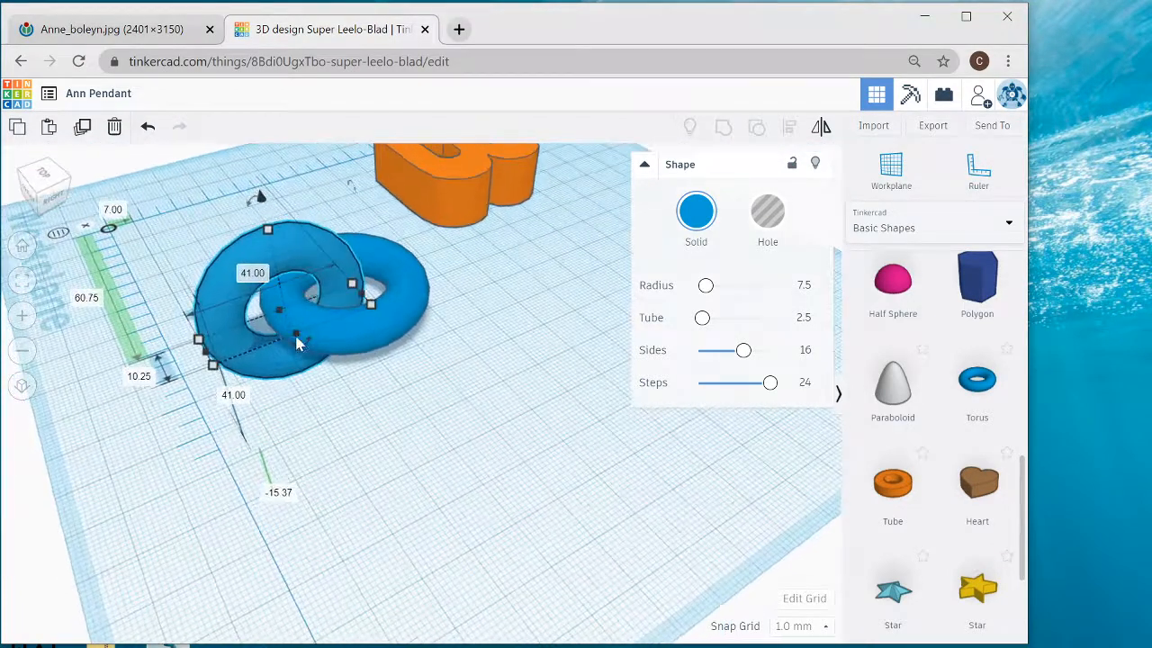
{"action": "scroll", "coordinate": [300, 335], "scroll_direction": "up", "scroll_amount": 5}
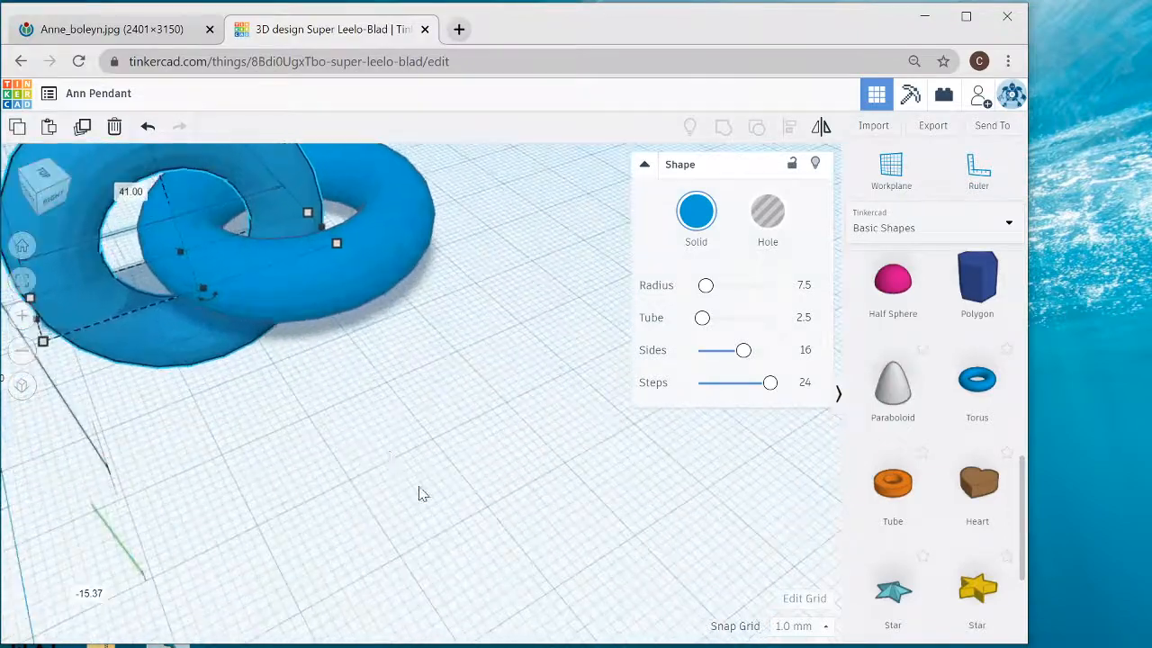
{"action": "right_click_drag", "start_coordinate": [423, 493], "coordinate": [480, 539]}
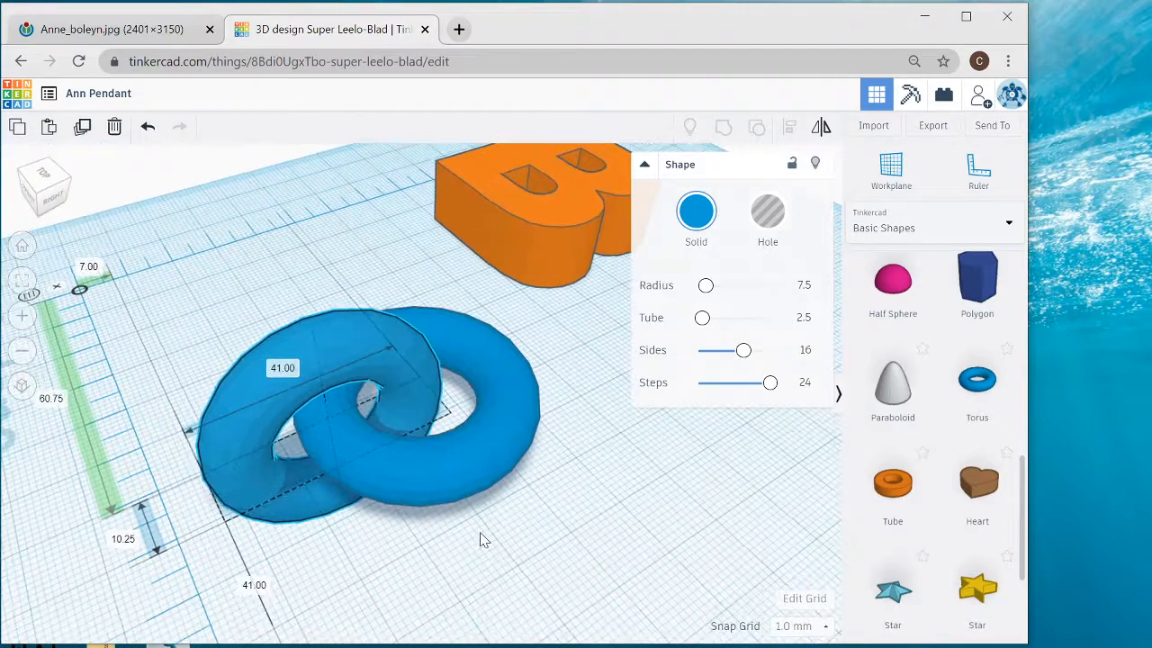
{"action": "scroll", "coordinate": [482, 540], "scroll_direction": "up", "scroll_amount": 3}
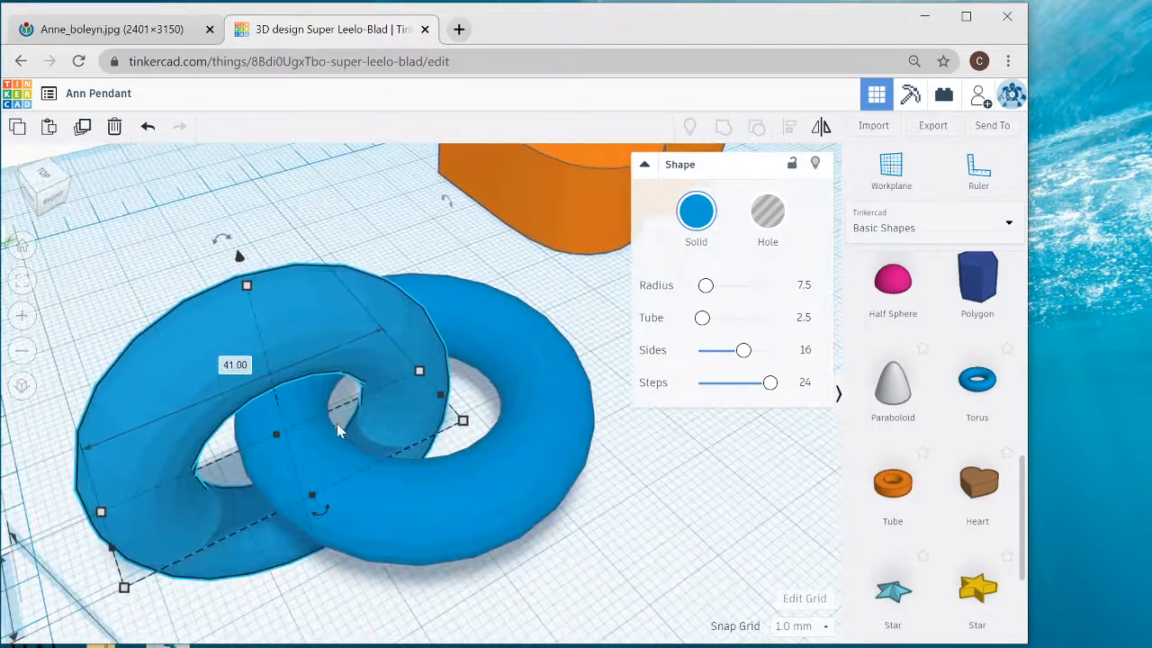
{"action": "right_click_drag", "start_coordinate": [344, 409], "coordinate": [313, 407]}
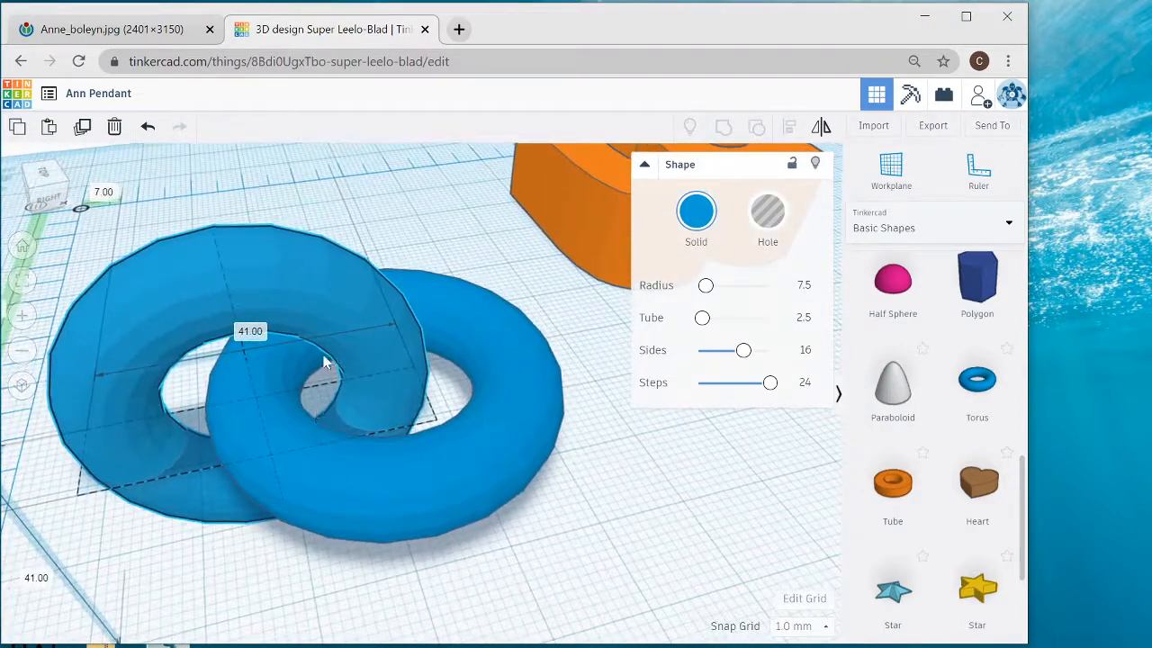
{"action": "scroll", "coordinate": [336, 429], "scroll_direction": "down", "scroll_amount": 3}
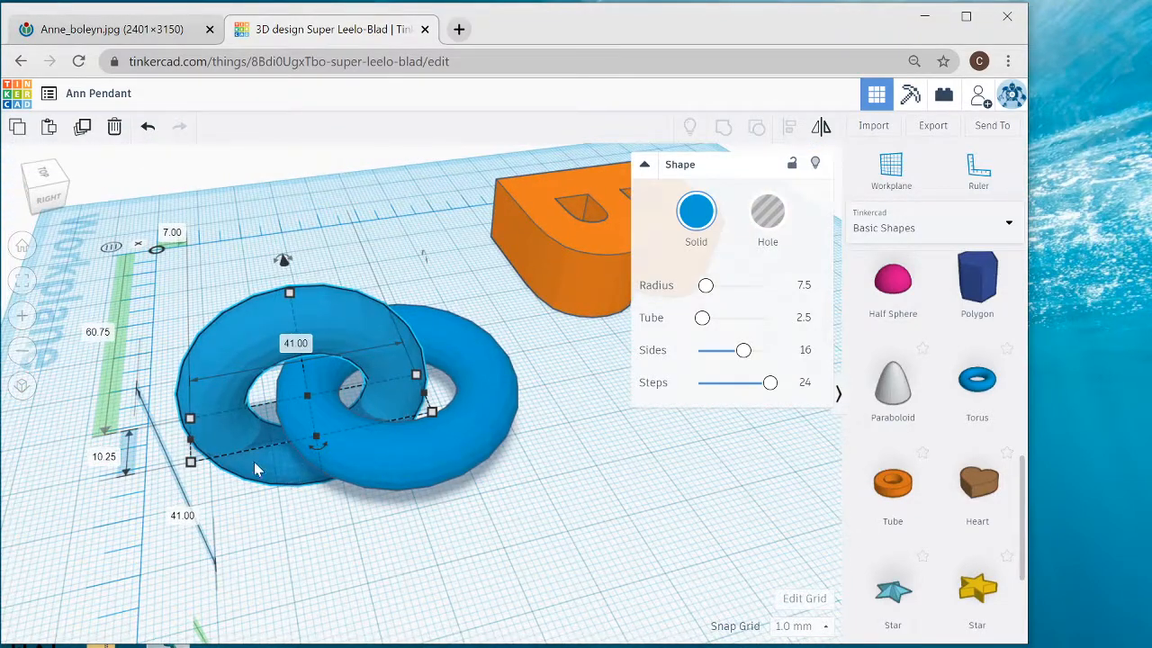
{"action": "left_click_drag", "start_coordinate": [273, 461], "coordinate": [220, 475]}
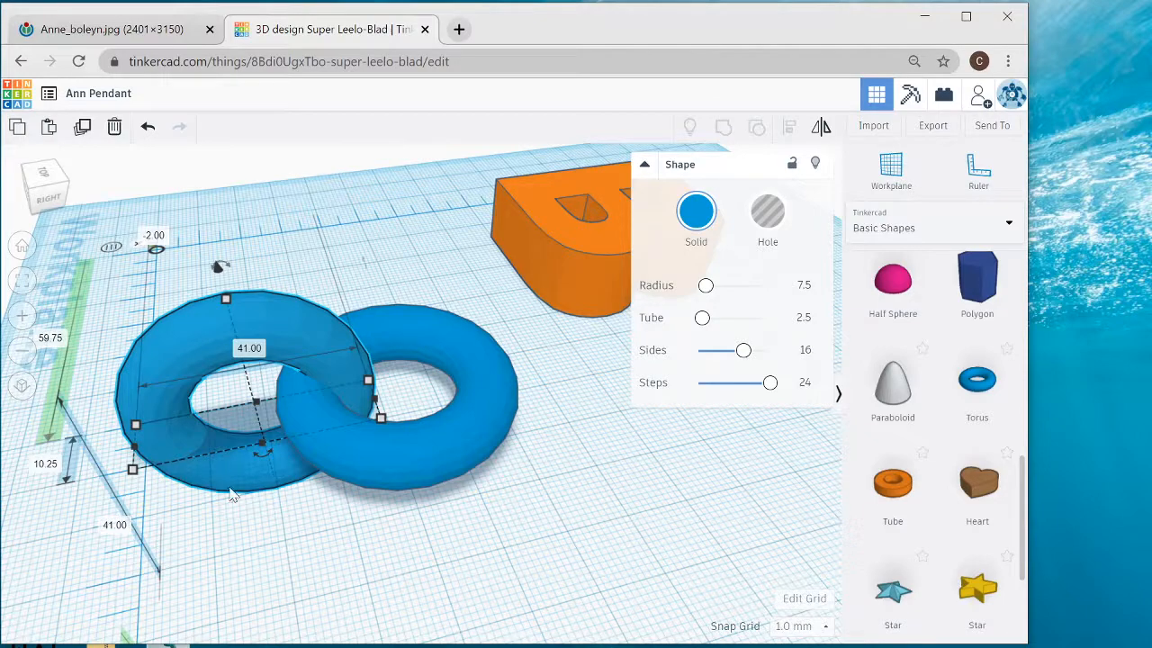
- Align both tori on their centres across the width, using the flat ring as the fixed reference
{"action": "right_click_drag", "start_coordinate": [333, 566], "coordinate": [353, 581]}
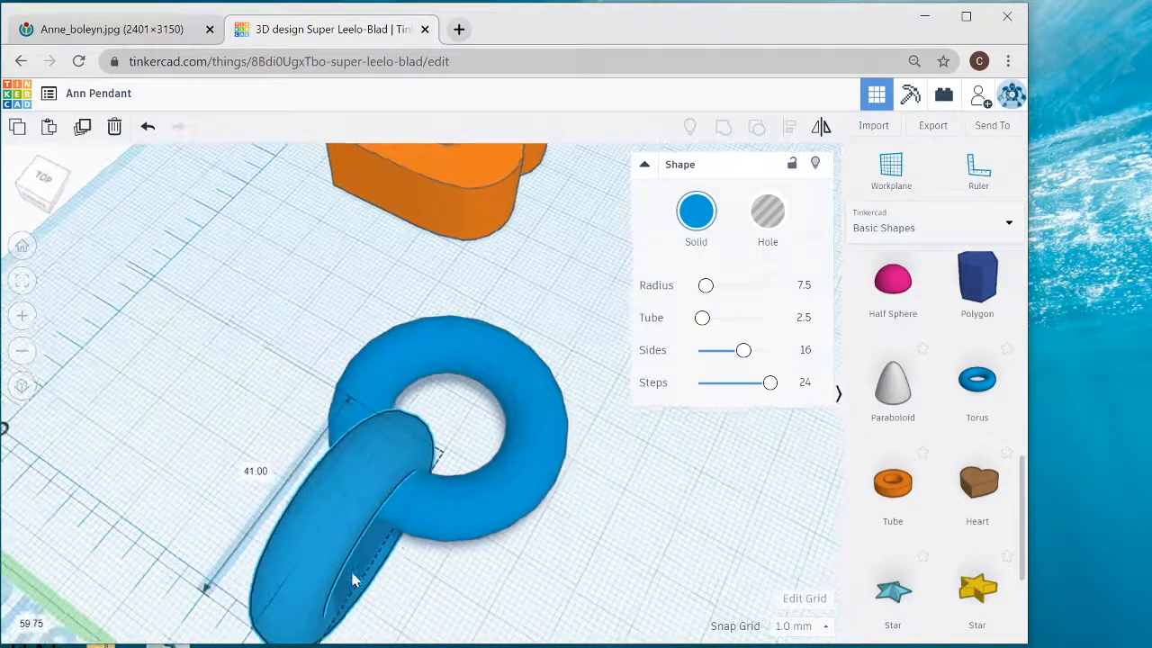
{"action": "scroll", "coordinate": [432, 548], "scroll_direction": "down", "scroll_amount": 5}
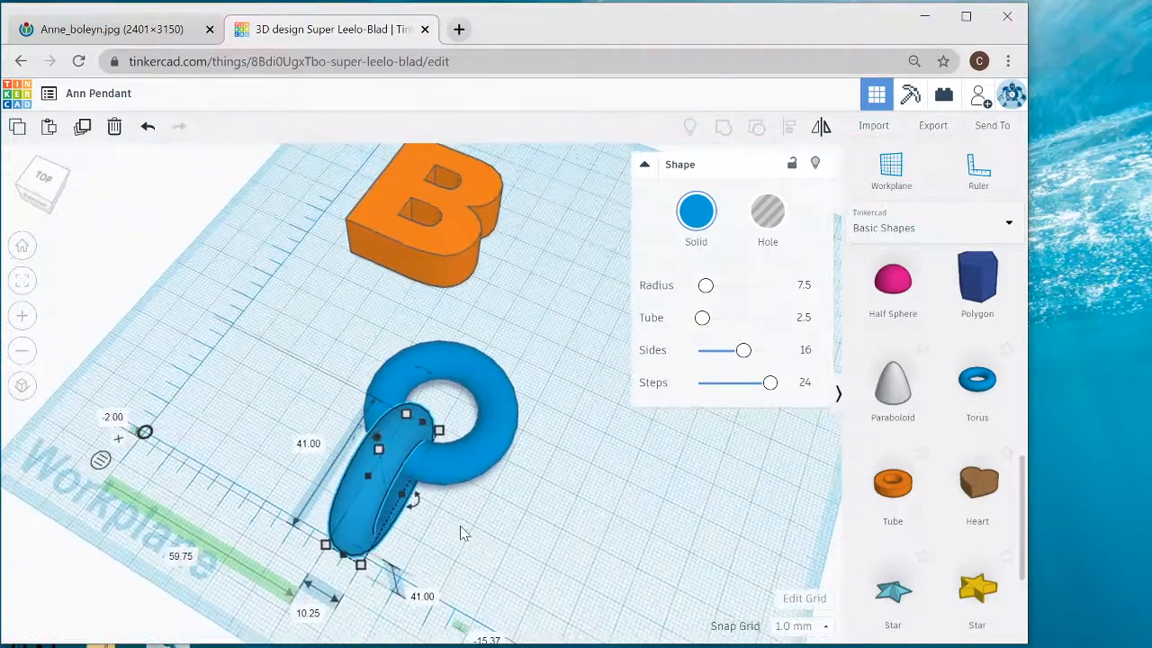
{"action": "right_click_drag", "start_coordinate": [460, 534], "coordinate": [530, 559]}
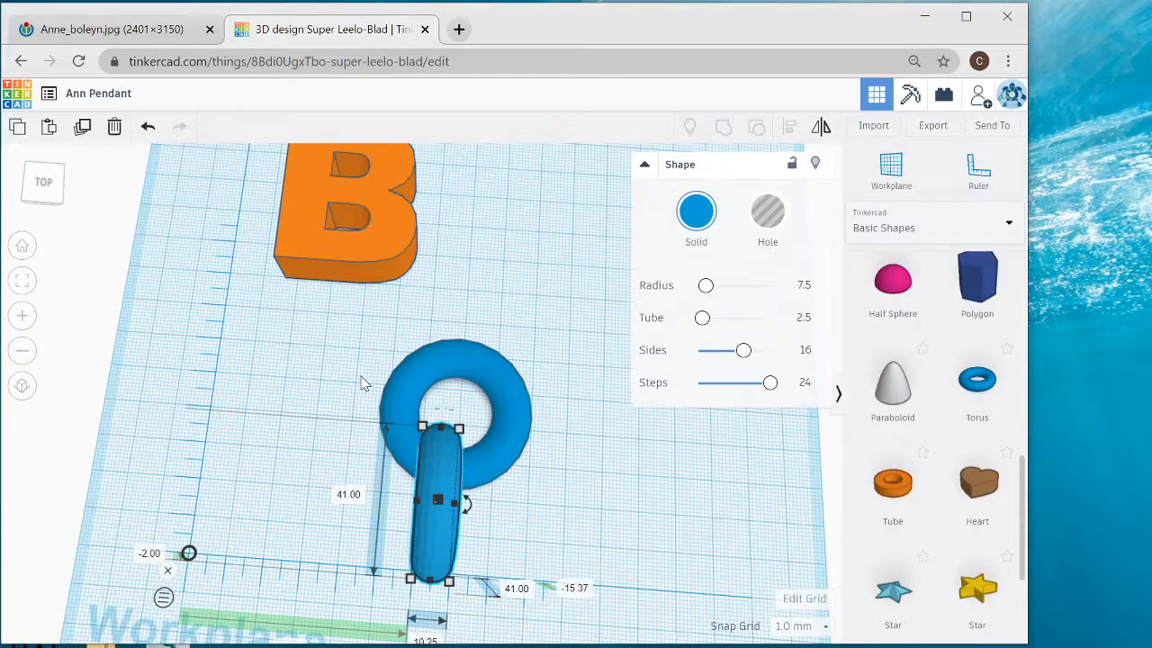
{"action": "left_click_drag", "start_coordinate": [362, 383], "coordinate": [540, 529]}
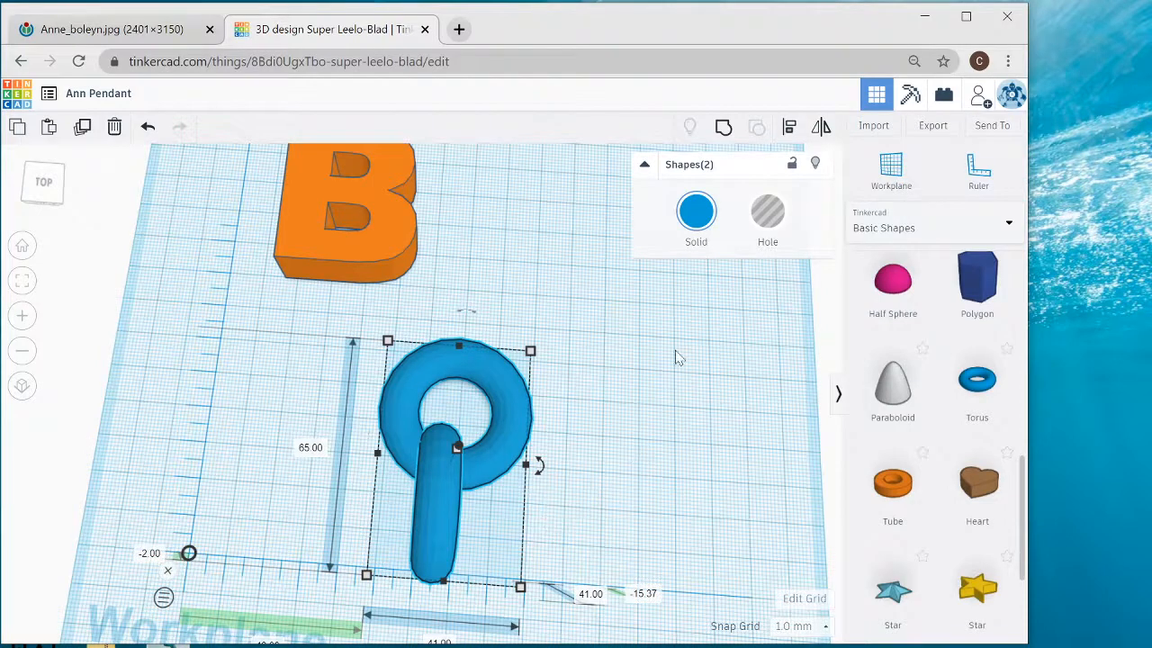
{"action": "left_click", "coordinate": [790, 130]}
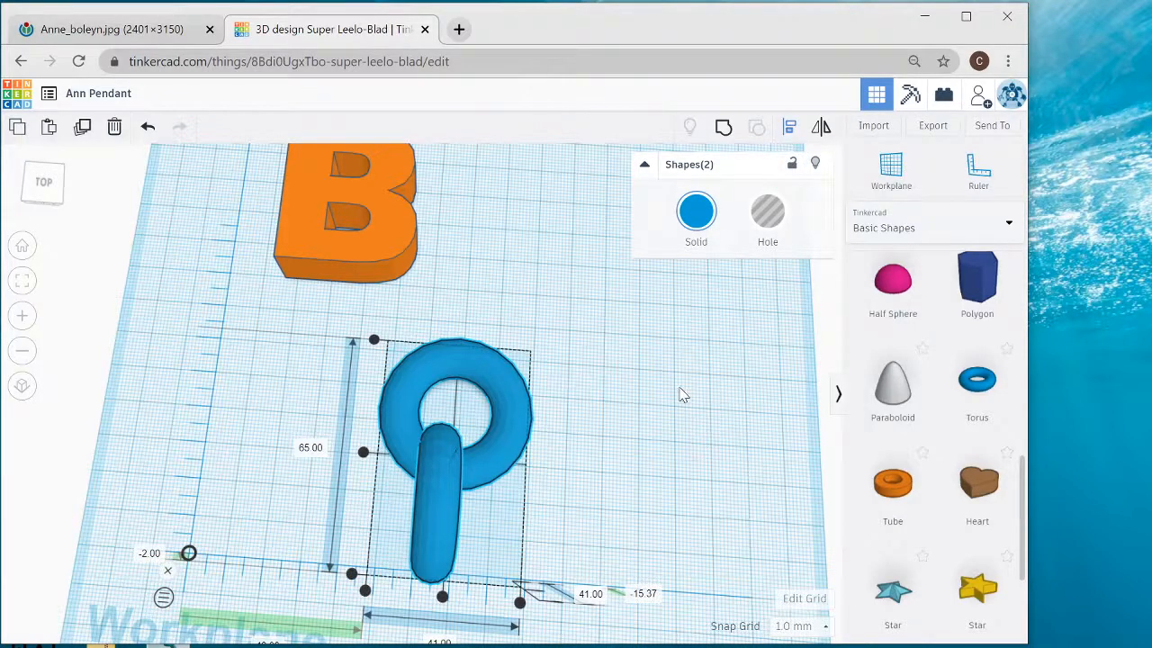
{"action": "middle_click_drag", "start_coordinate": [643, 378], "coordinate": [574, 308]}
{"action": "key", "text": "l"}
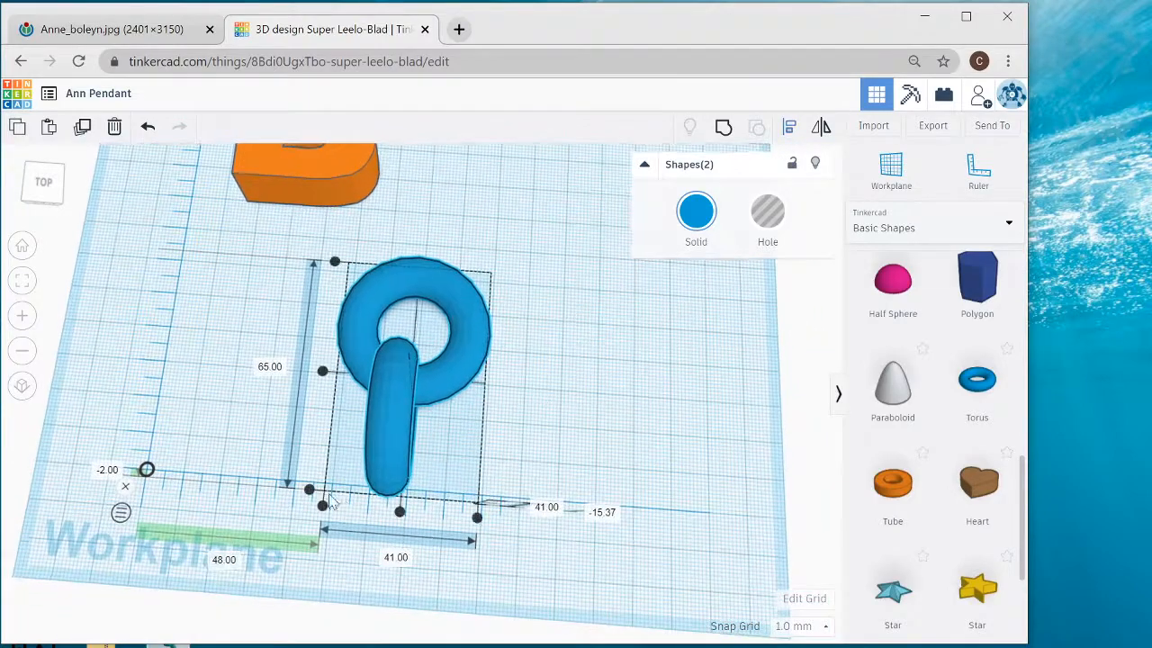
{"action": "right_click_drag", "start_coordinate": [317, 442], "coordinate": [334, 419]}
{"action": "key", "text": "l"}
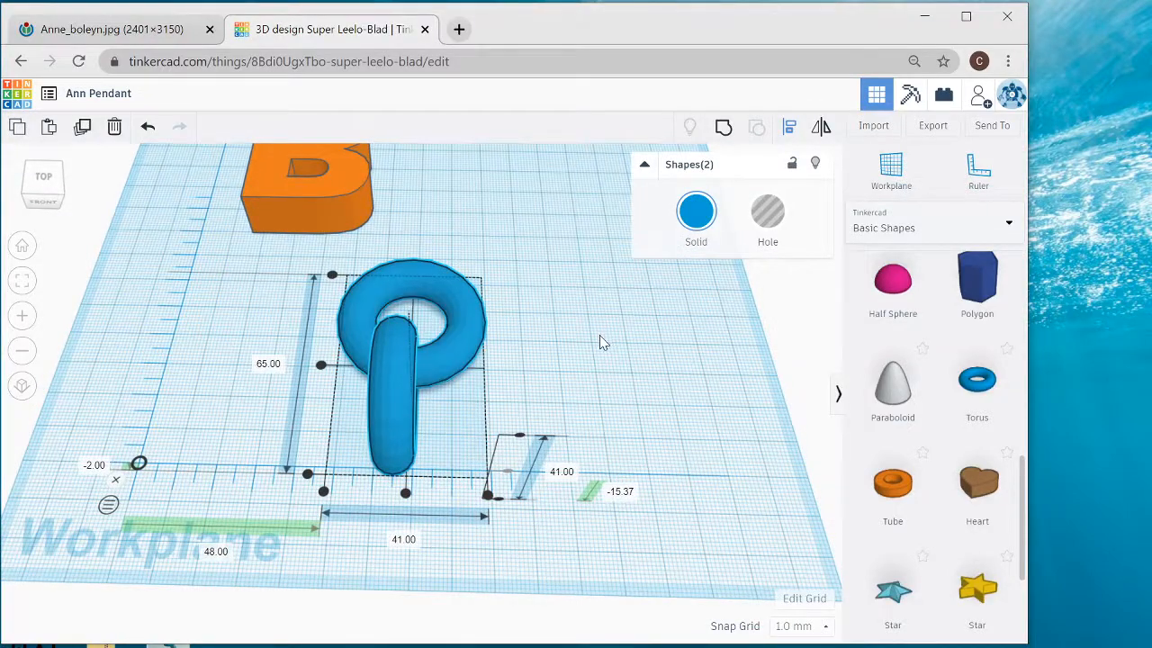
{"action": "right_click_drag", "start_coordinate": [606, 372], "coordinate": [607, 385]}
{"action": "key", "text": "l"}
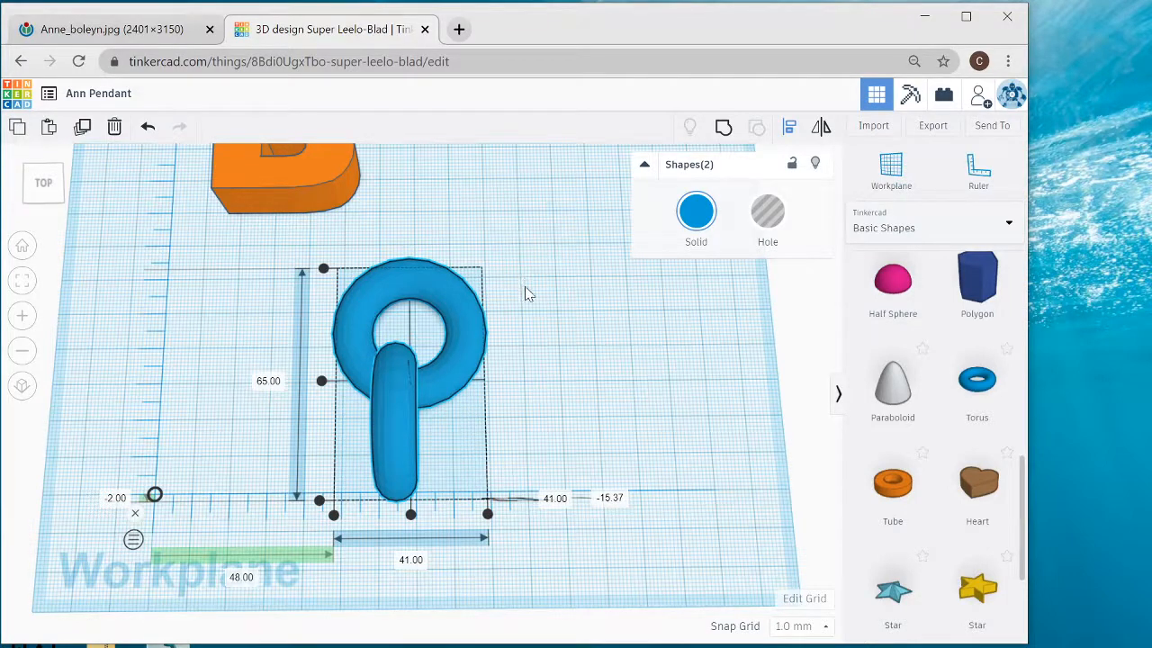
{"action": "left_click", "coordinate": [460, 303]}
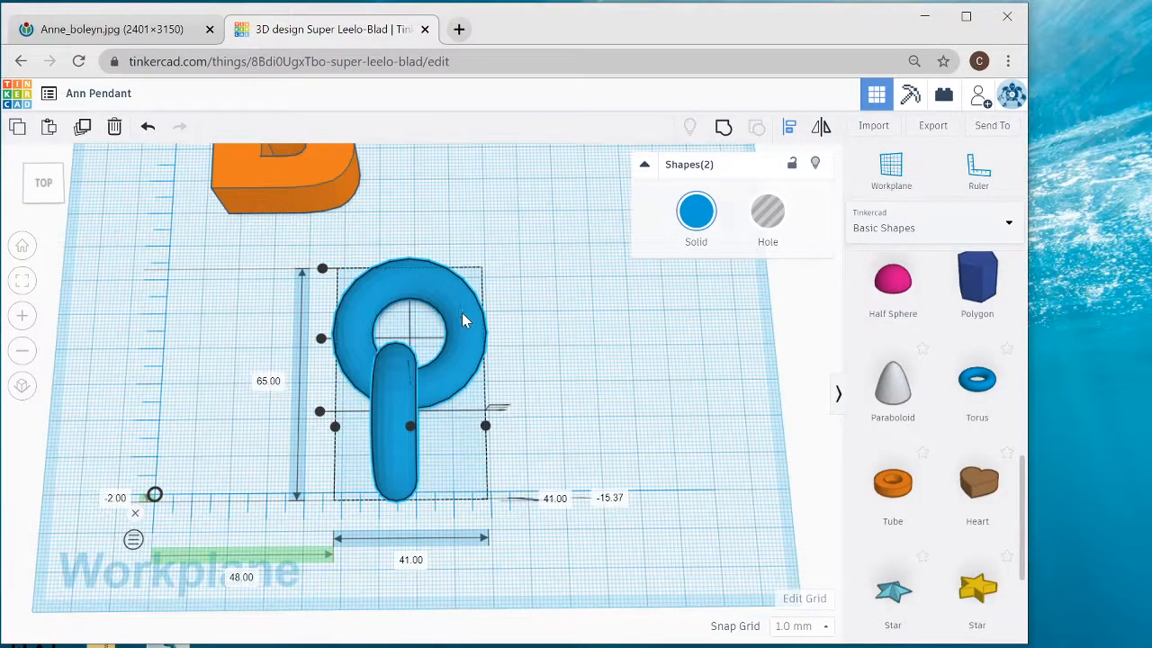
{"action": "left_click", "coordinate": [410, 429]}
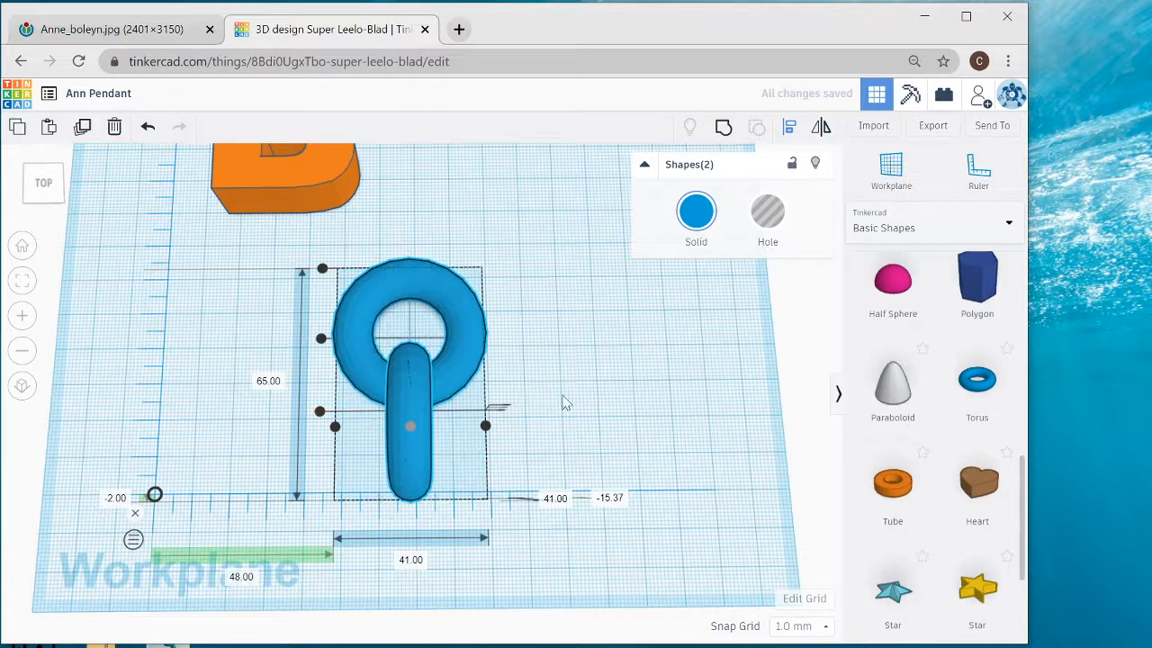
{"action": "left_click", "coordinate": [614, 351]}
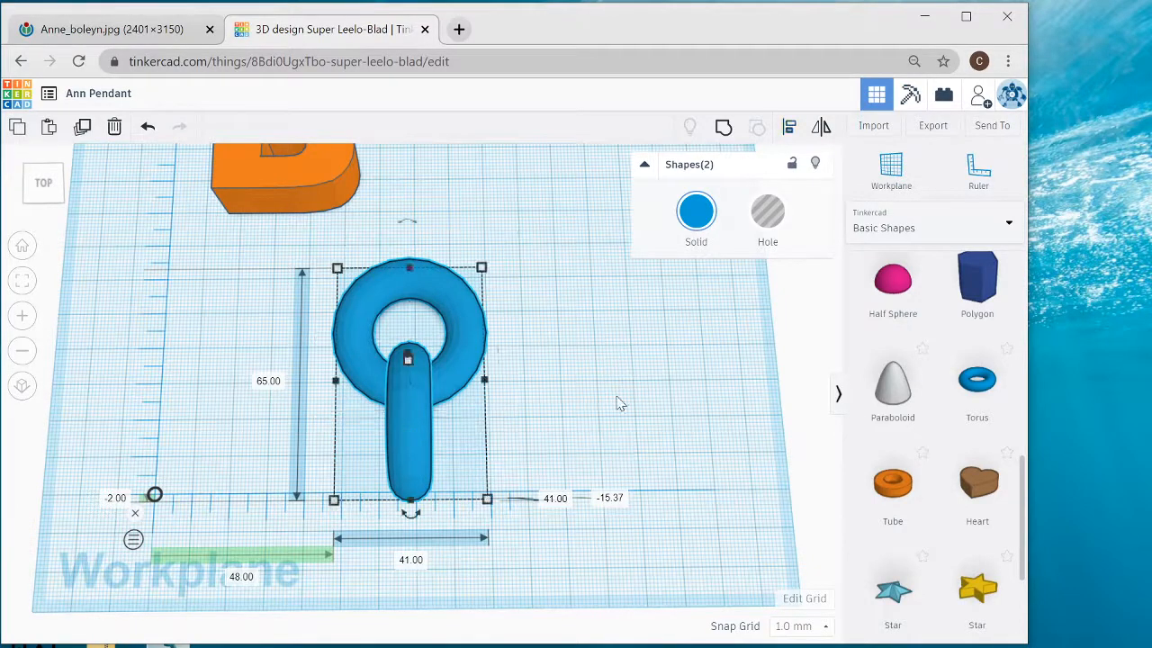
- Group the two linked tori into one shape and ungroup them again
{"action": "mouse_move", "coordinate": [617, 404]}
{"action": "right_mouse_down"}
{"action": "mouse_move", "coordinate": [531, 339]}
{"action": "mouse_move", "coordinate": [601, 409]}
{"action": "right_mouse_up"}
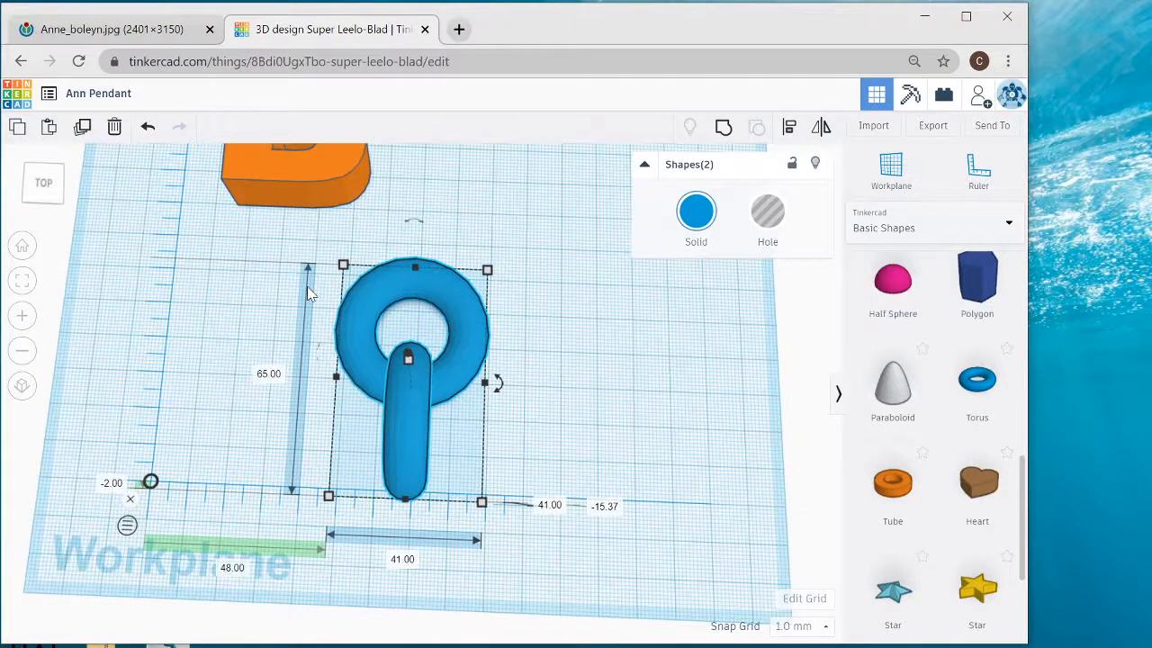
{"action": "left_click_drag", "start_coordinate": [306, 288], "coordinate": [495, 455]}
{"action": "left_click", "coordinate": [725, 132]}
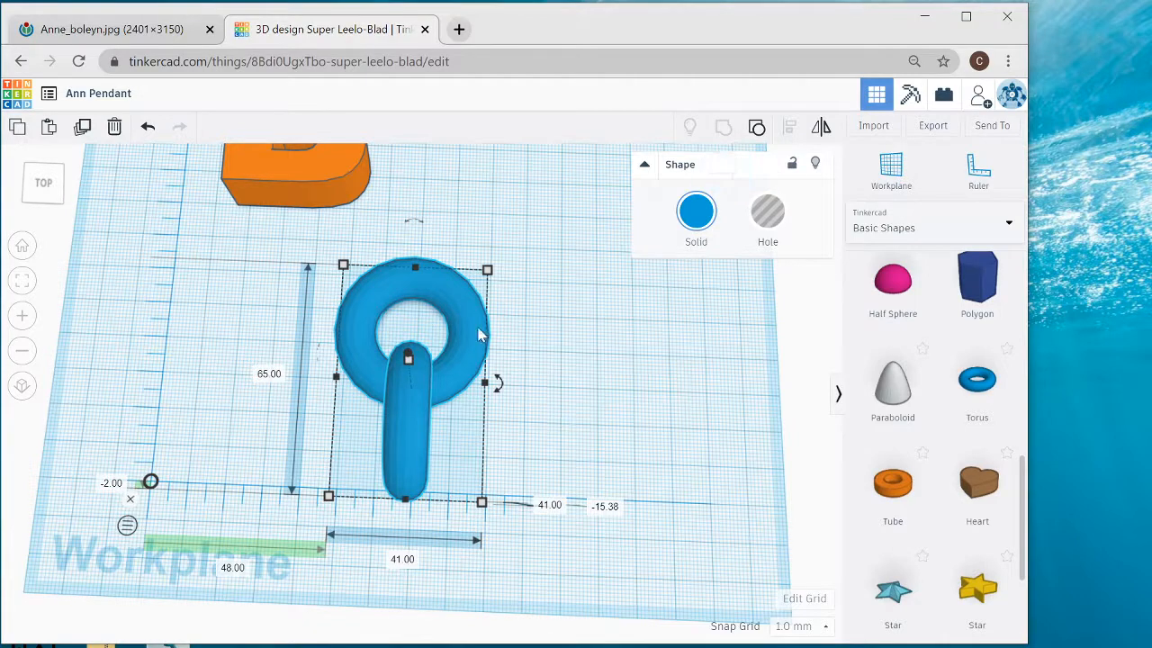
{"action": "left_click", "coordinate": [644, 325]}
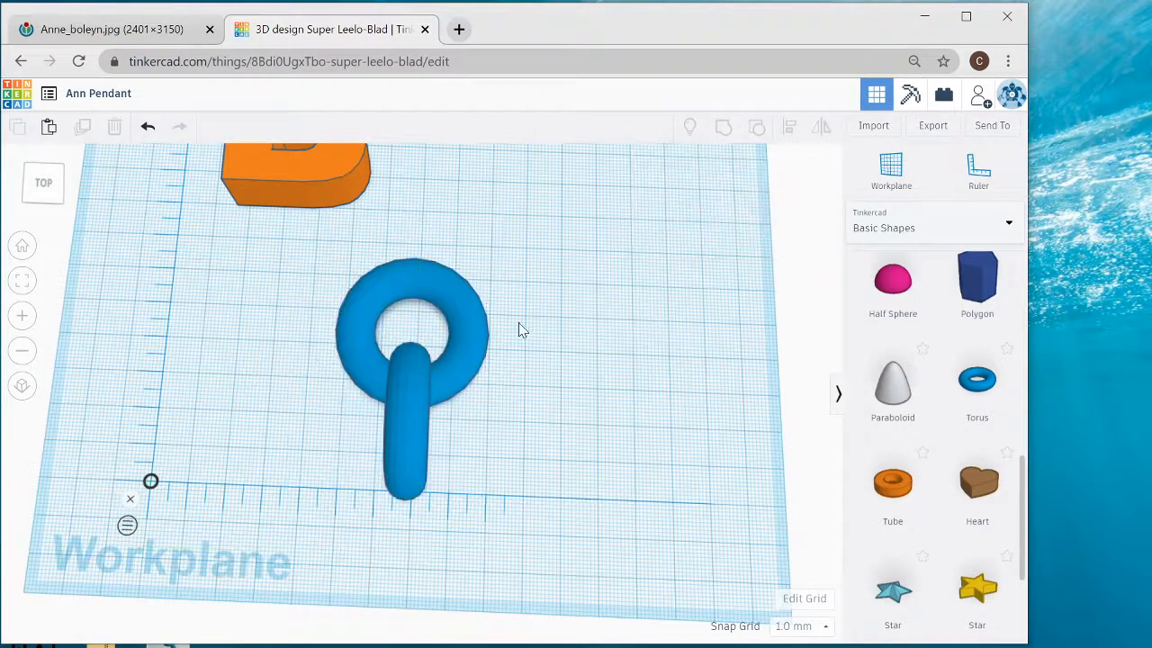
{"action": "left_click", "coordinate": [456, 317]}
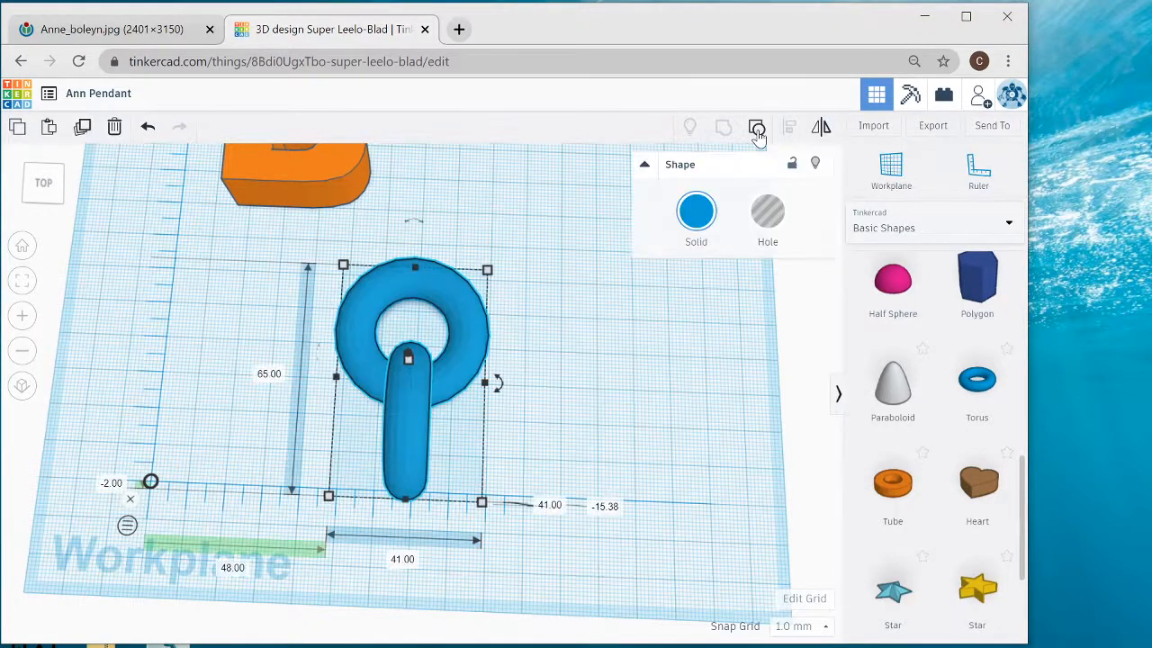
{"action": "left_click", "coordinate": [758, 133]}
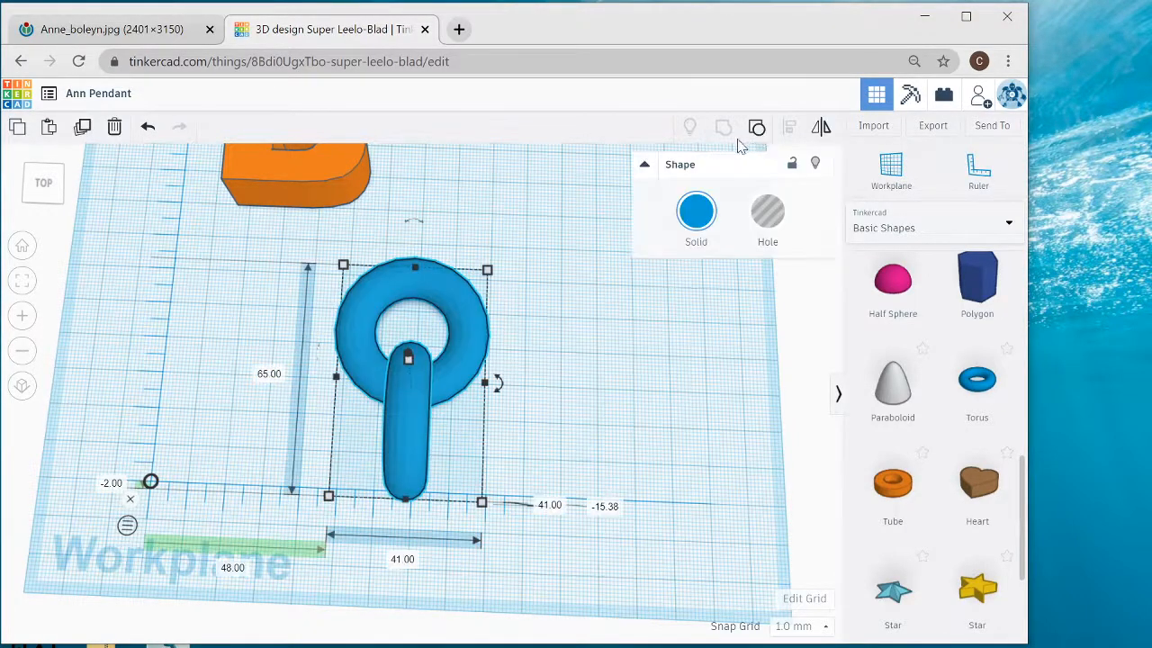
- Select both linked tori and group them into one shape
{"action": "left_click", "coordinate": [552, 265]}
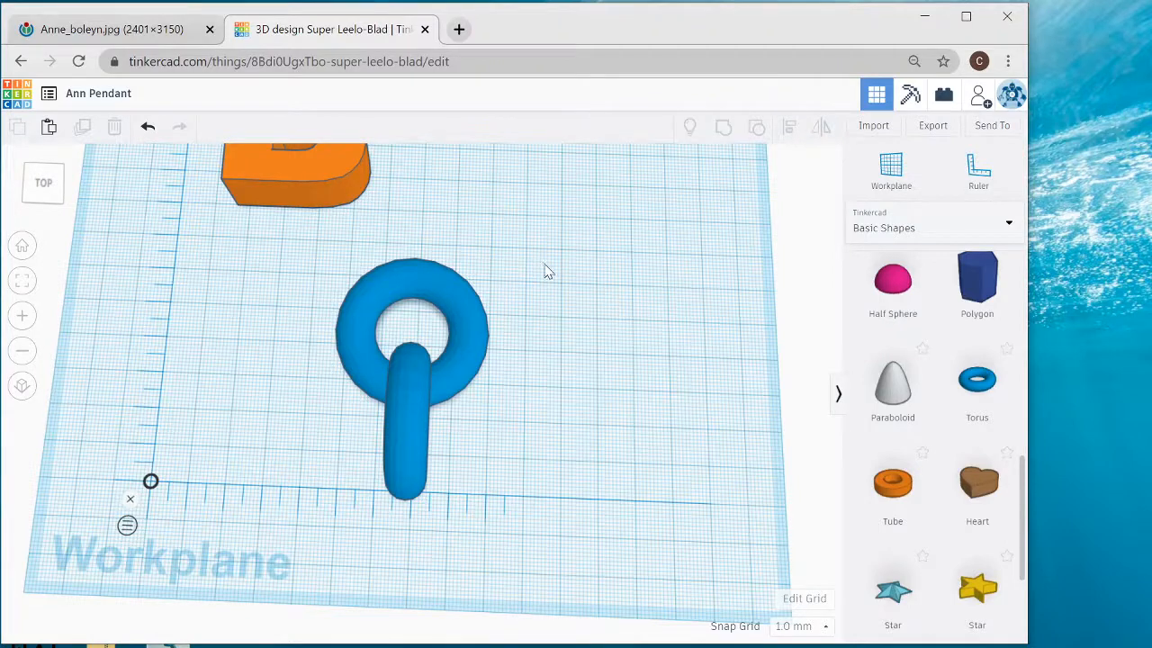
{"action": "left_click_drag", "start_coordinate": [544, 264], "coordinate": [336, 471]}
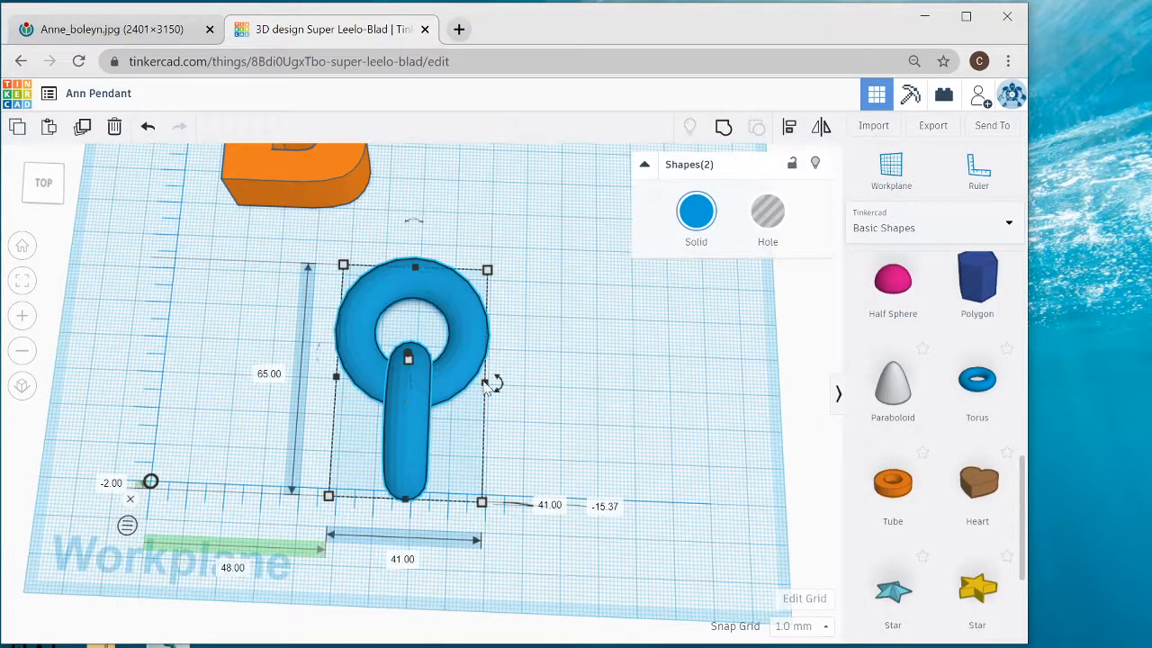
{"action": "left_click", "coordinate": [614, 380]}
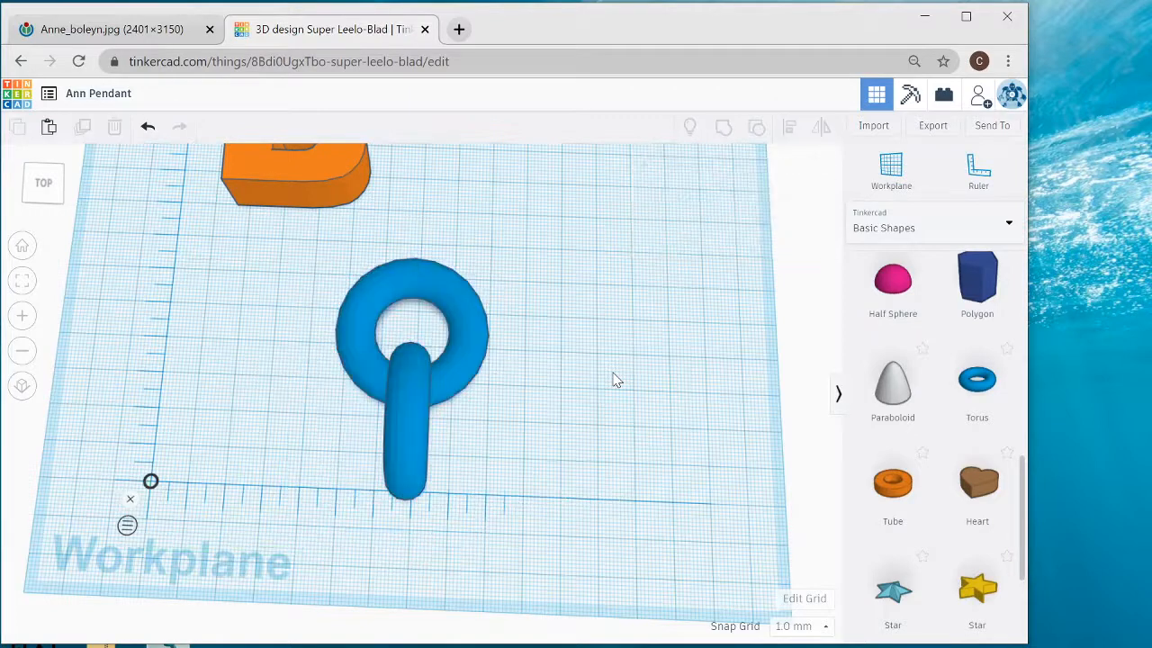
{"action": "left_click", "coordinate": [470, 336]}
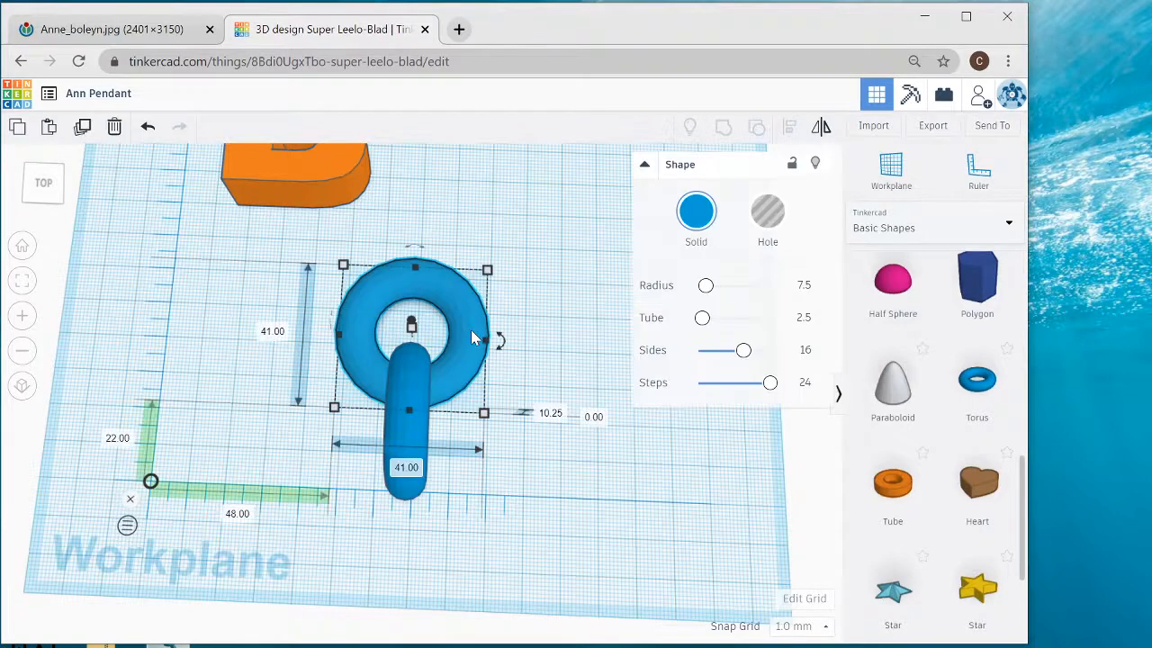
{"action": "left_click", "coordinate": [417, 376], "text": "shift"}
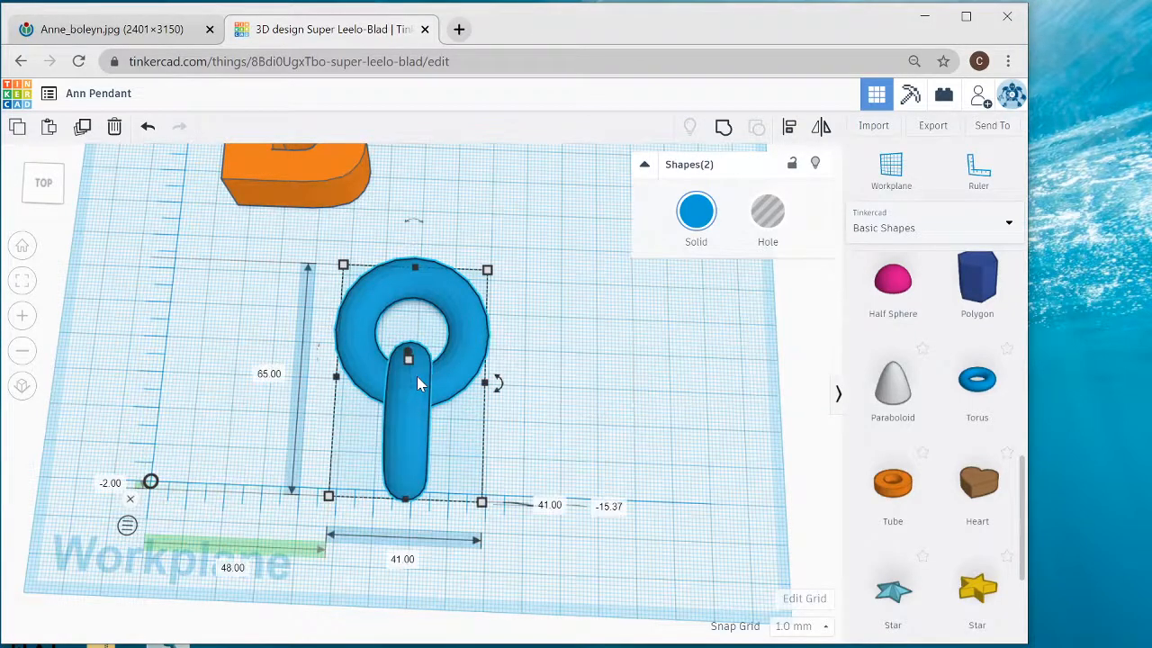
{"action": "left_click", "coordinate": [722, 130]}
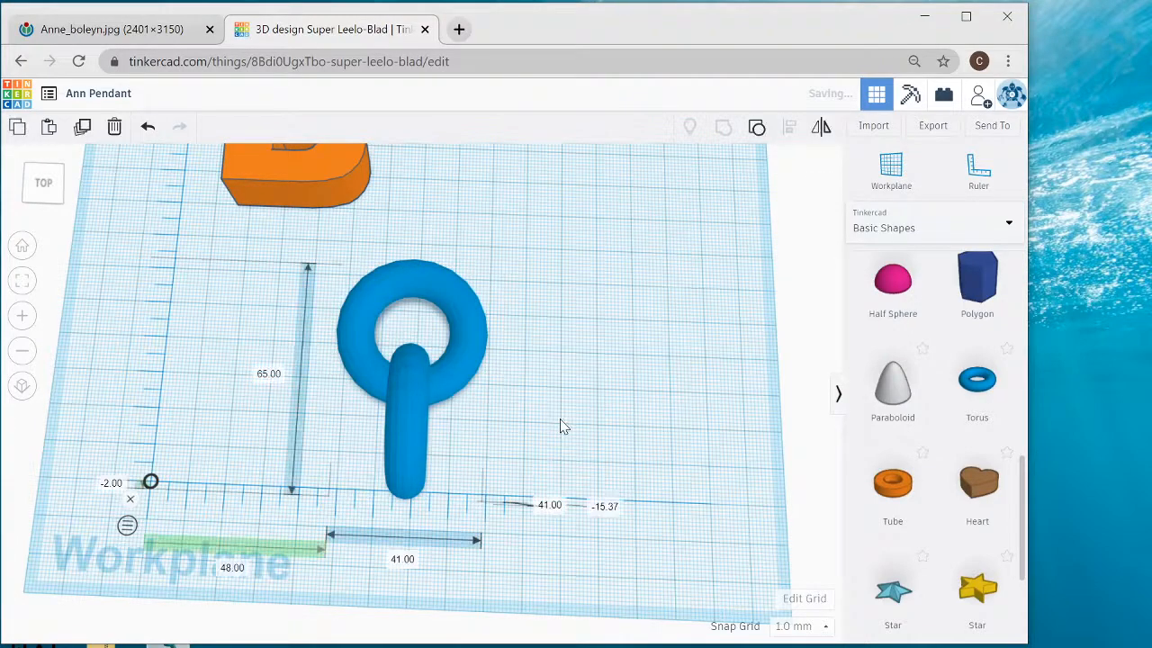
- Move the grouped tori beside the letter B, about 85 mm across and 65 mm back from the ruler's origin, and check the reference painting
{"action": "scroll", "coordinate": [561, 427], "scroll_direction": "down", "scroll_amount": 4}
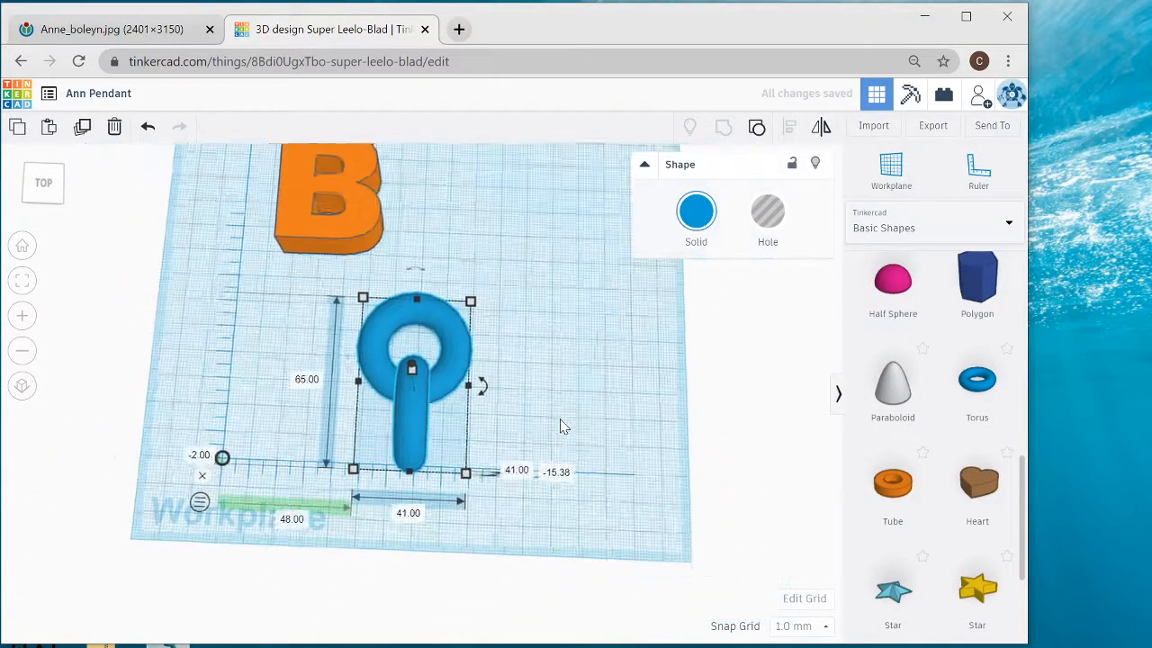
{"action": "left_click_drag", "start_coordinate": [409, 420], "coordinate": [513, 261]}
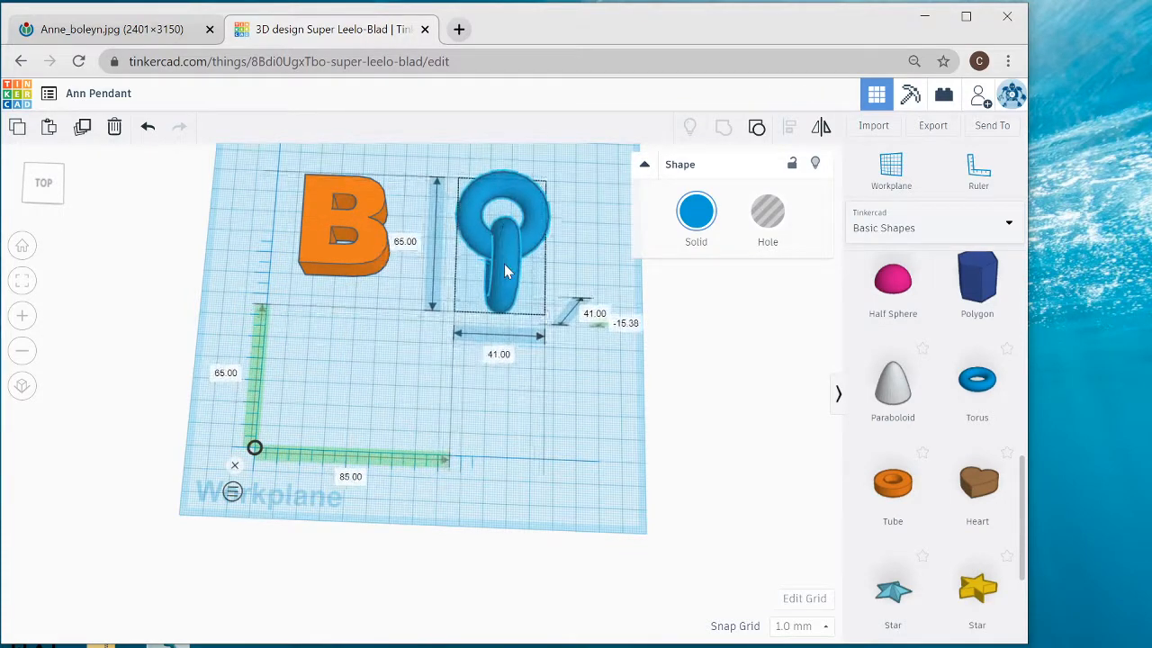
{"action": "left_click", "coordinate": [112, 29]}
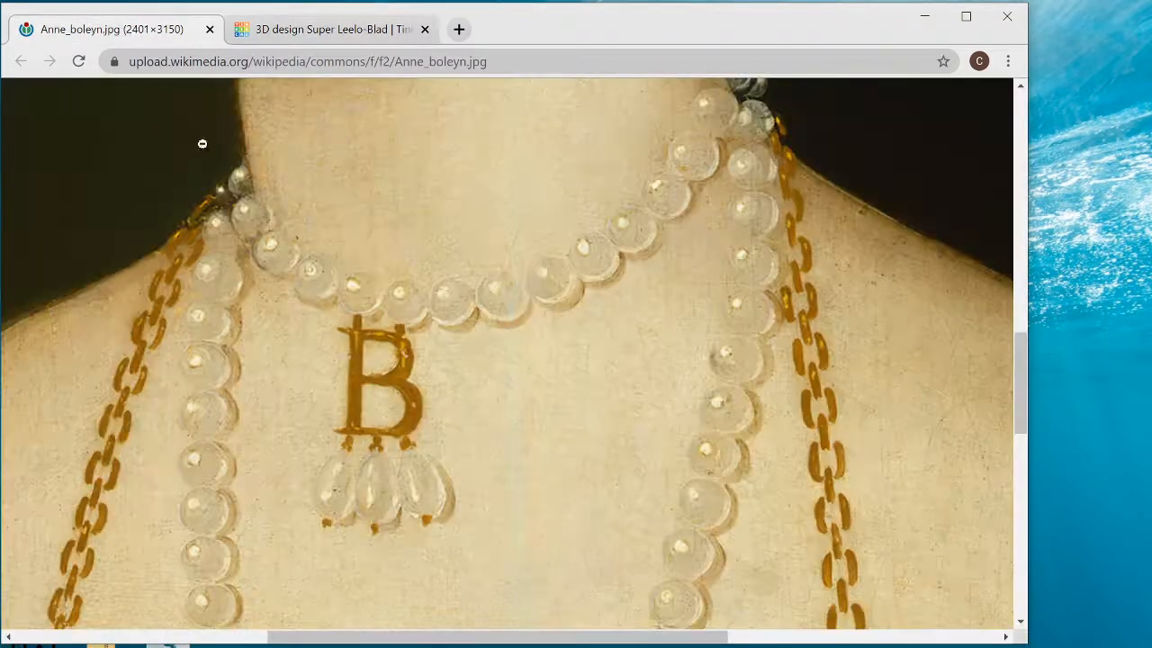
{"action": "left_click", "coordinate": [317, 37]}
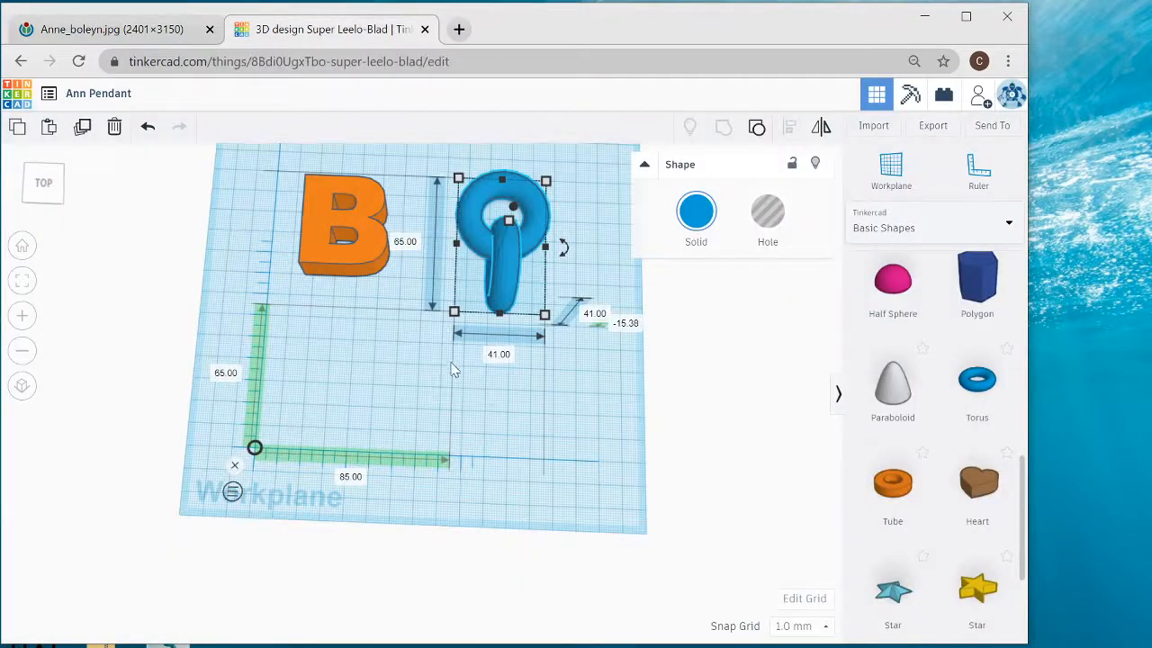
- Place a half sphere about 63 mm across and 14 mm back from the ruler's origin, and a paraboloid about 30 mm across and 34 mm back
{"action": "scroll", "coordinate": [453, 382], "scroll_direction": "up", "scroll_amount": 5}
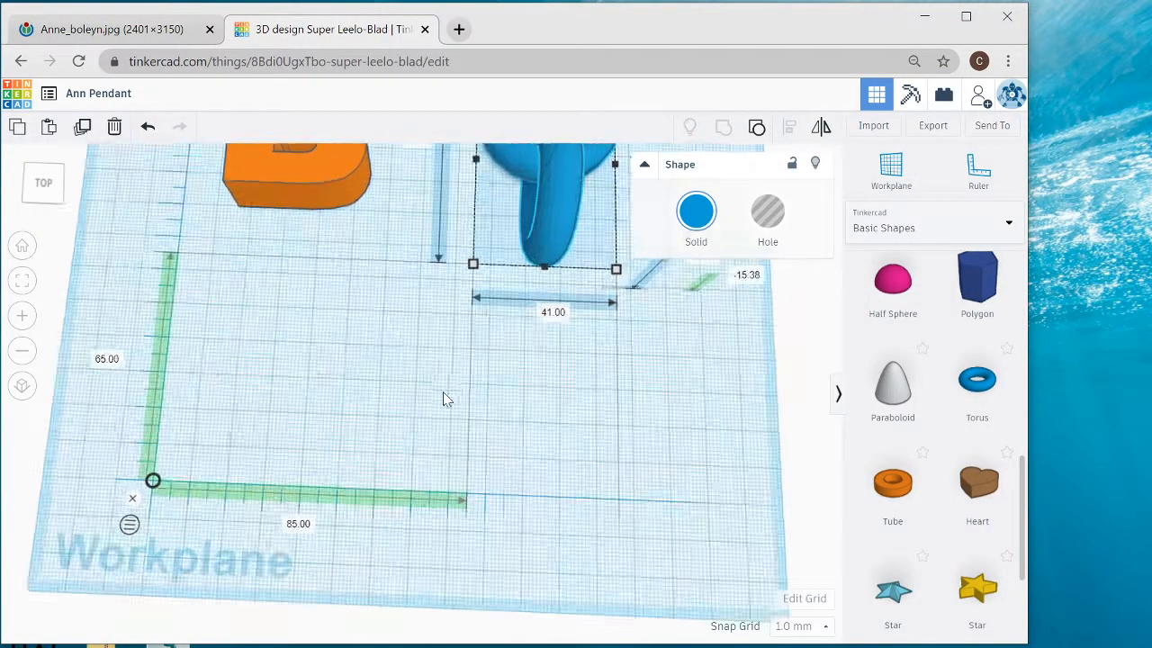
{"action": "right_click_drag", "start_coordinate": [432, 418], "coordinate": [423, 353]}
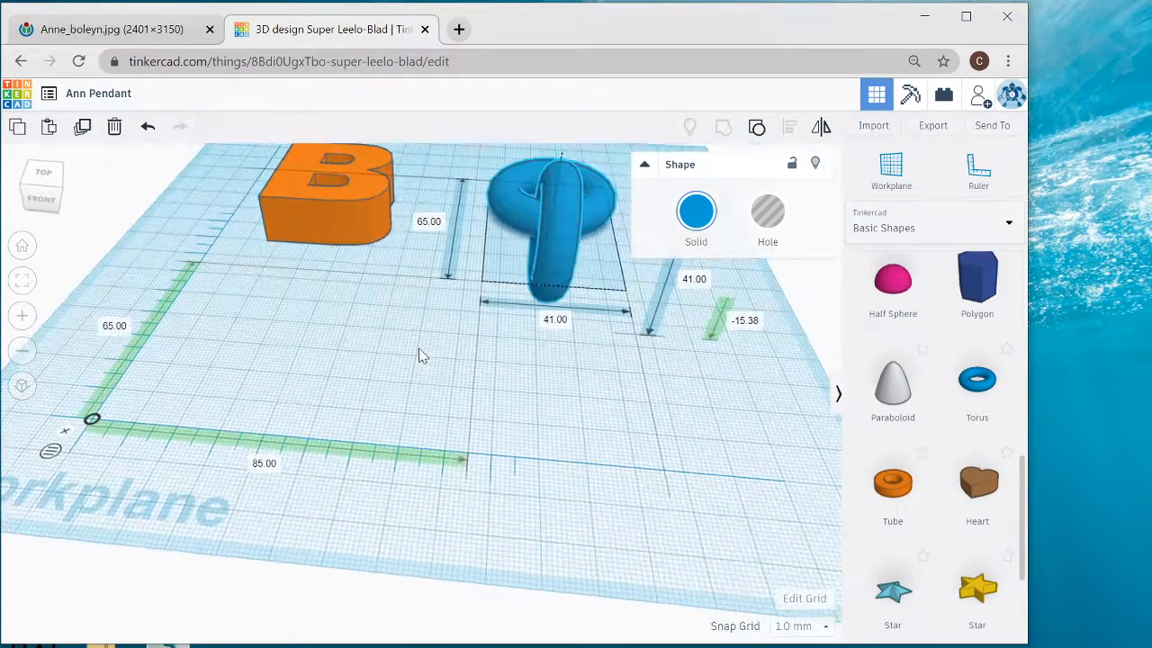
{"action": "scroll", "coordinate": [404, 362], "scroll_direction": "up", "scroll_amount": 3}
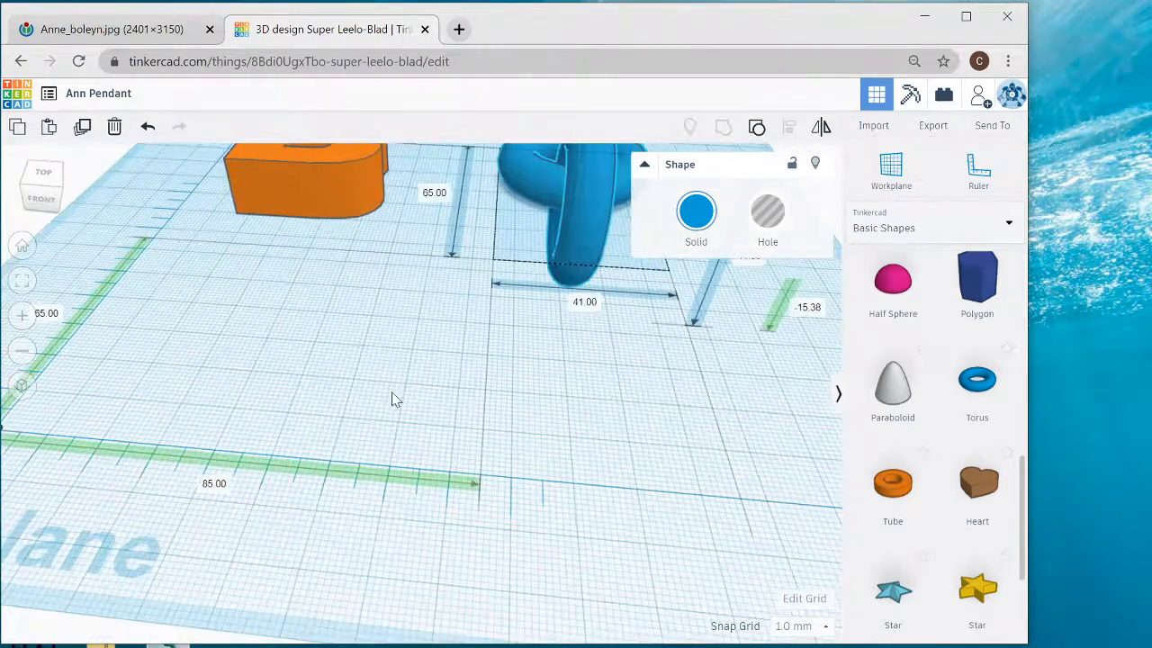
{"action": "scroll", "coordinate": [392, 399], "scroll_direction": "down", "scroll_amount": 4}
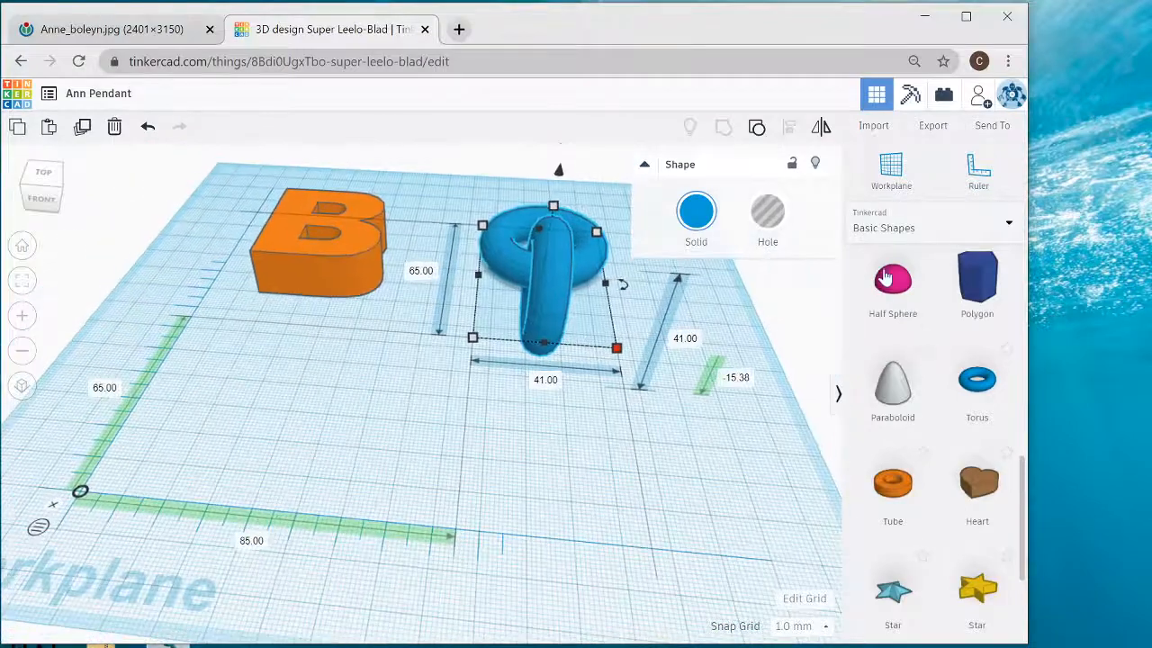
{"action": "left_click", "coordinate": [886, 281]}
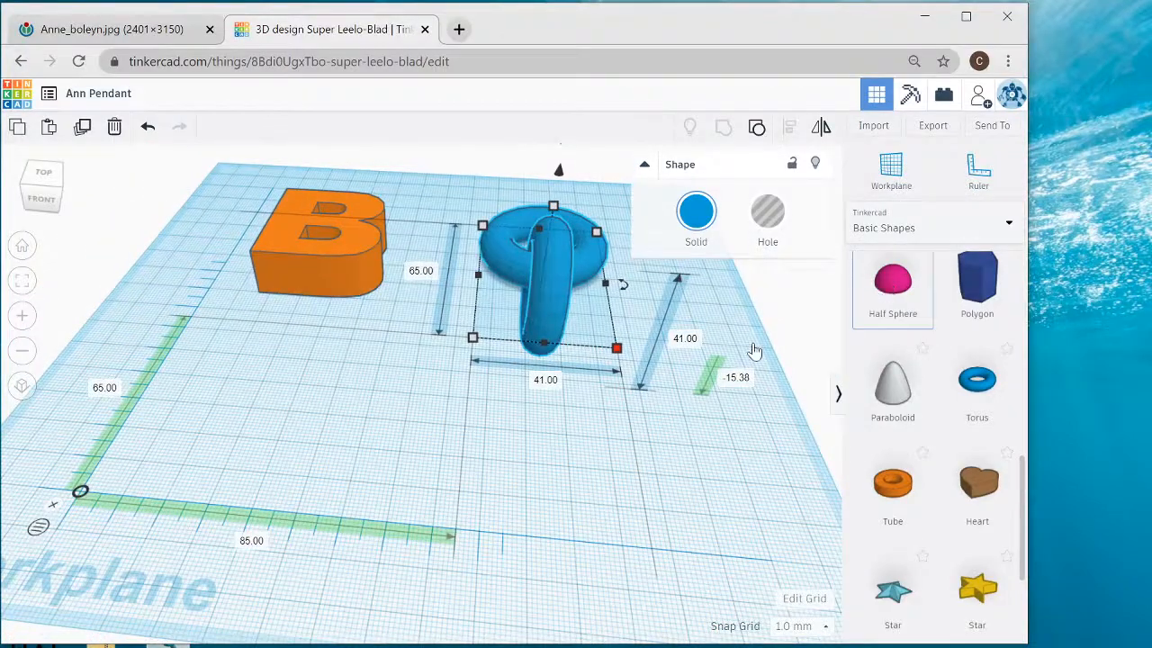
{"action": "left_click", "coordinate": [395, 446]}
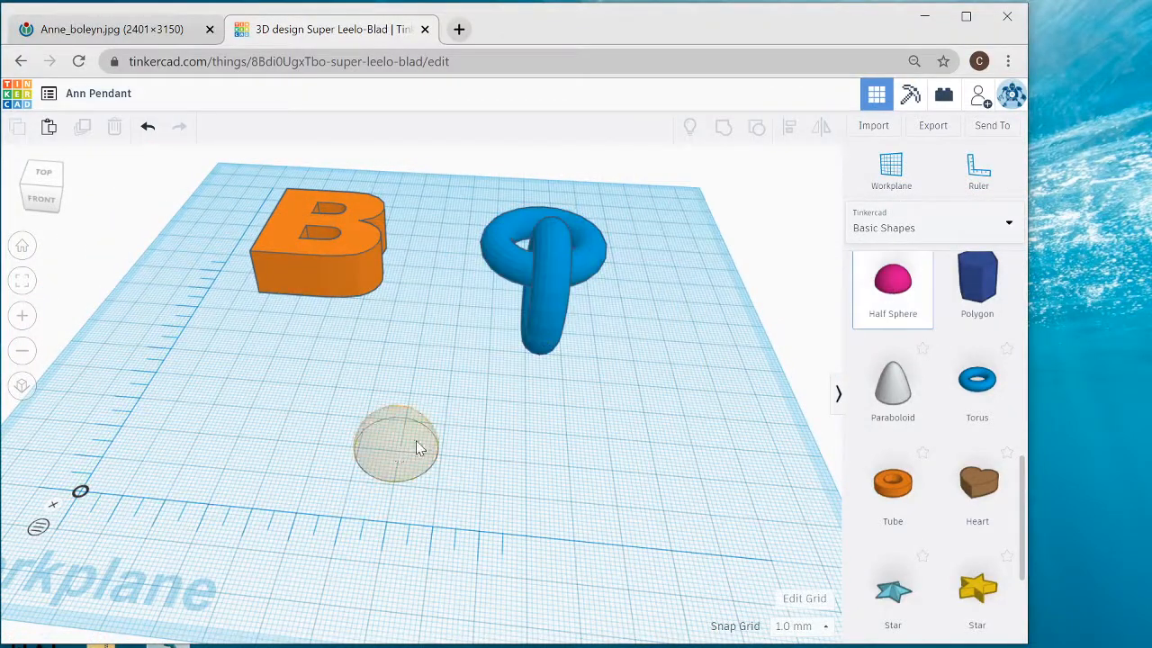
{"action": "left_click", "coordinate": [903, 400]}
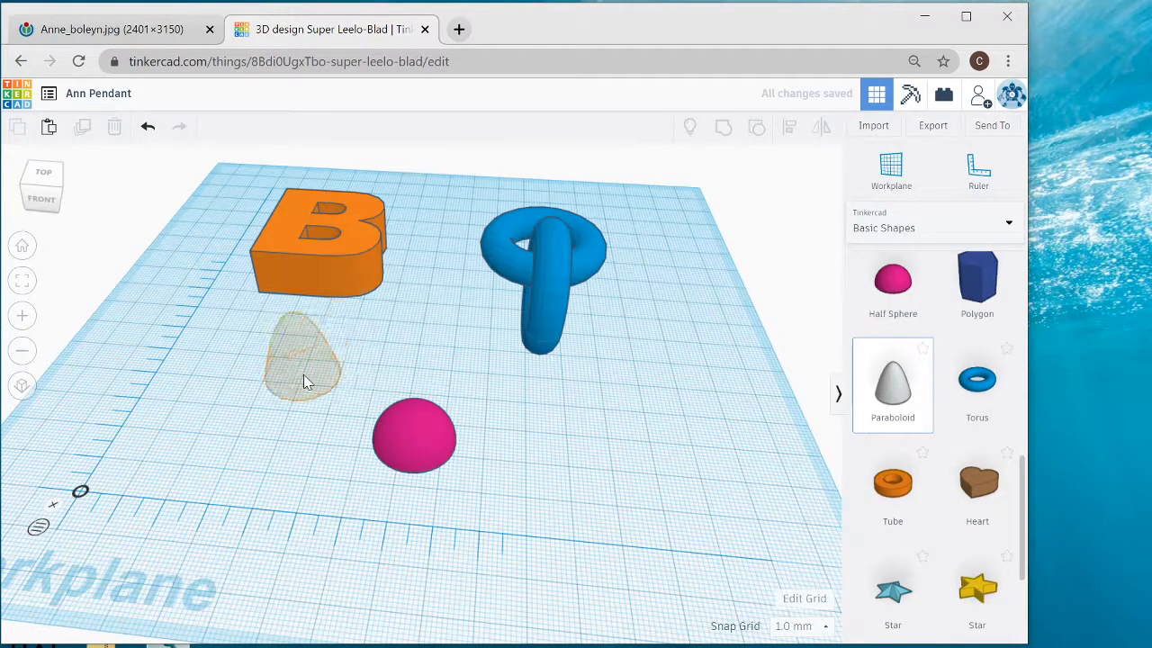
{"action": "left_click", "coordinate": [303, 374]}
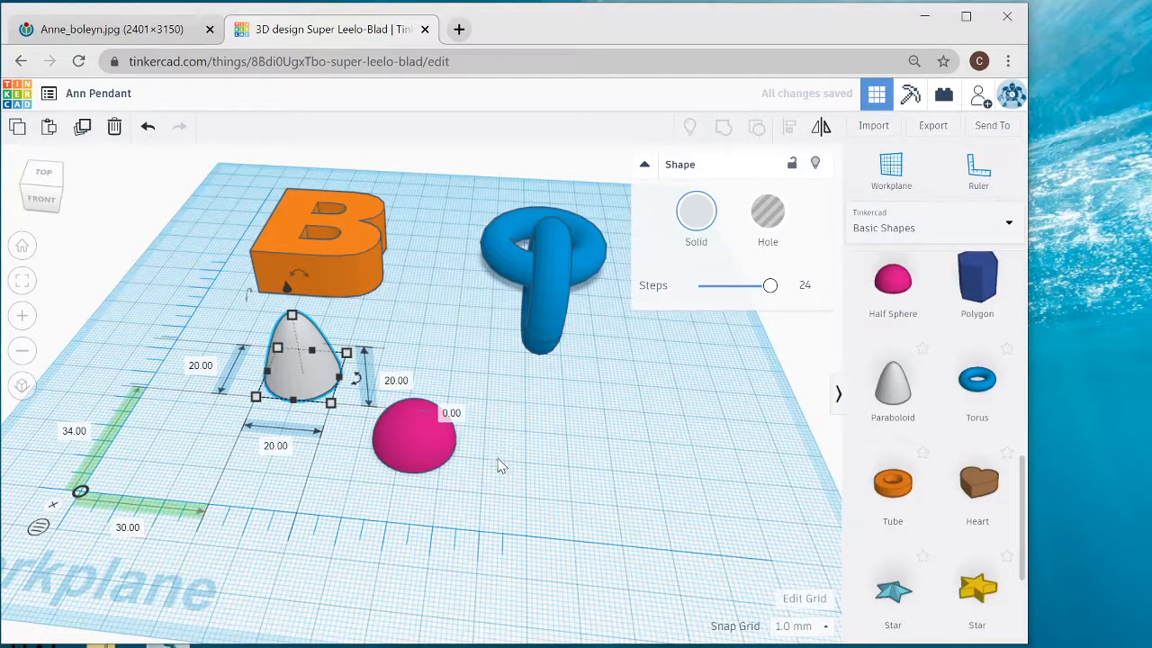
- Mirror the half sphere vertically so its flat face points up
{"action": "right_click_drag", "start_coordinate": [482, 447], "coordinate": [482, 437]}
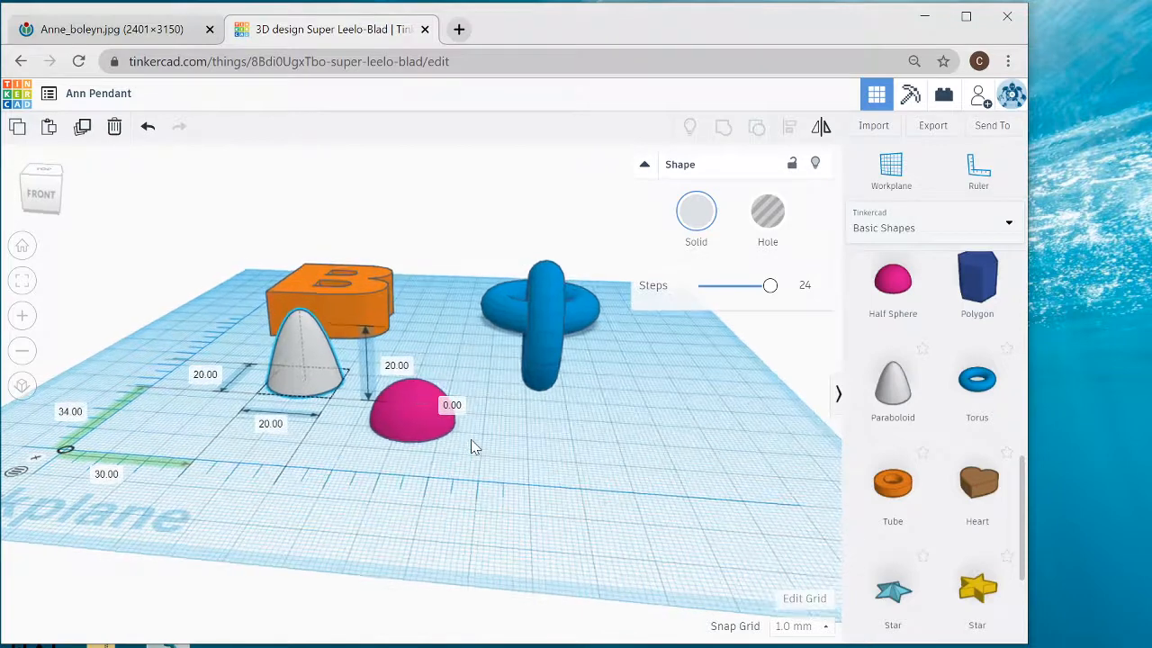
{"action": "left_click", "coordinate": [411, 421]}
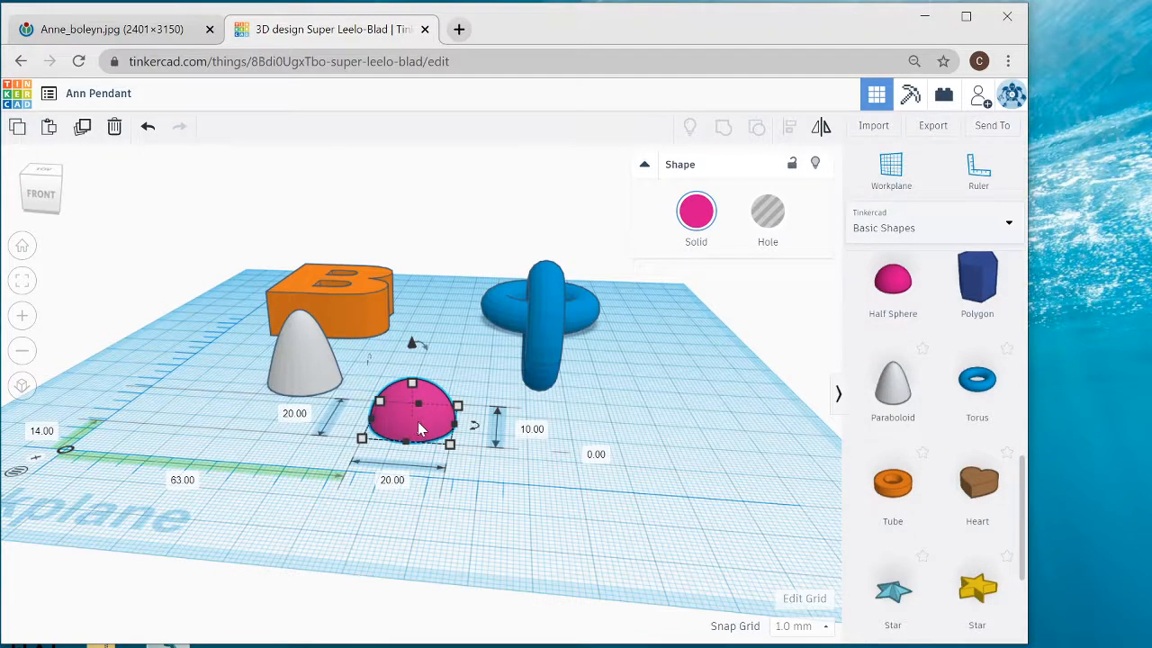
{"action": "mouse_move", "coordinate": [426, 348]}
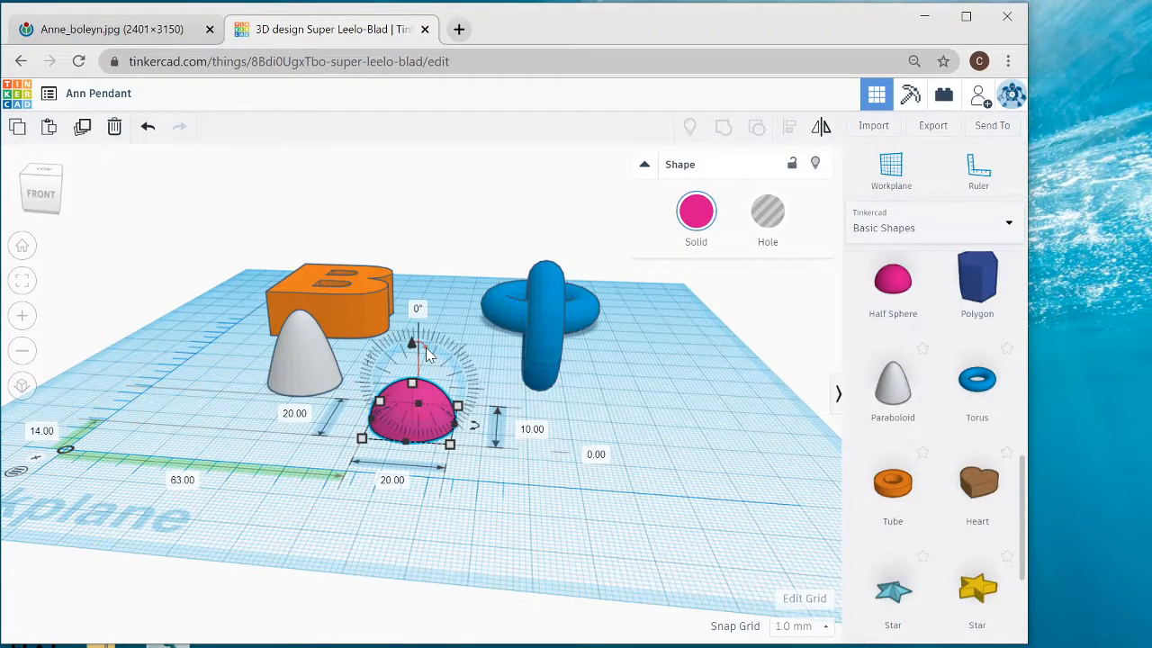
{"action": "left_click", "coordinate": [821, 130]}
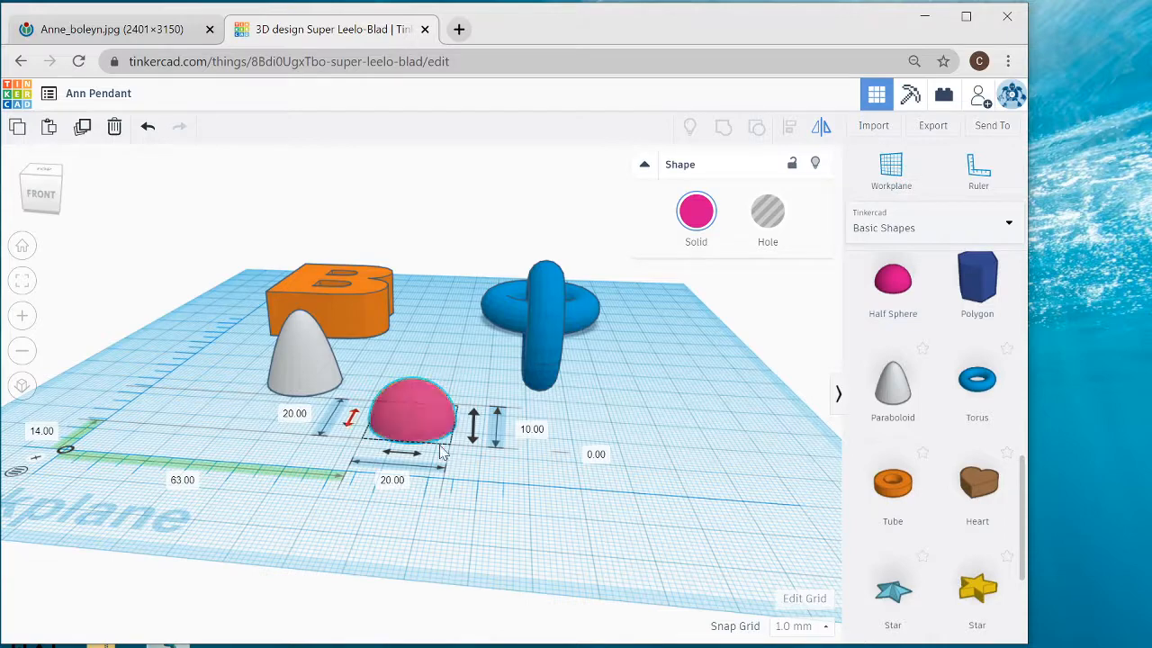
{"action": "left_click", "coordinate": [477, 435]}
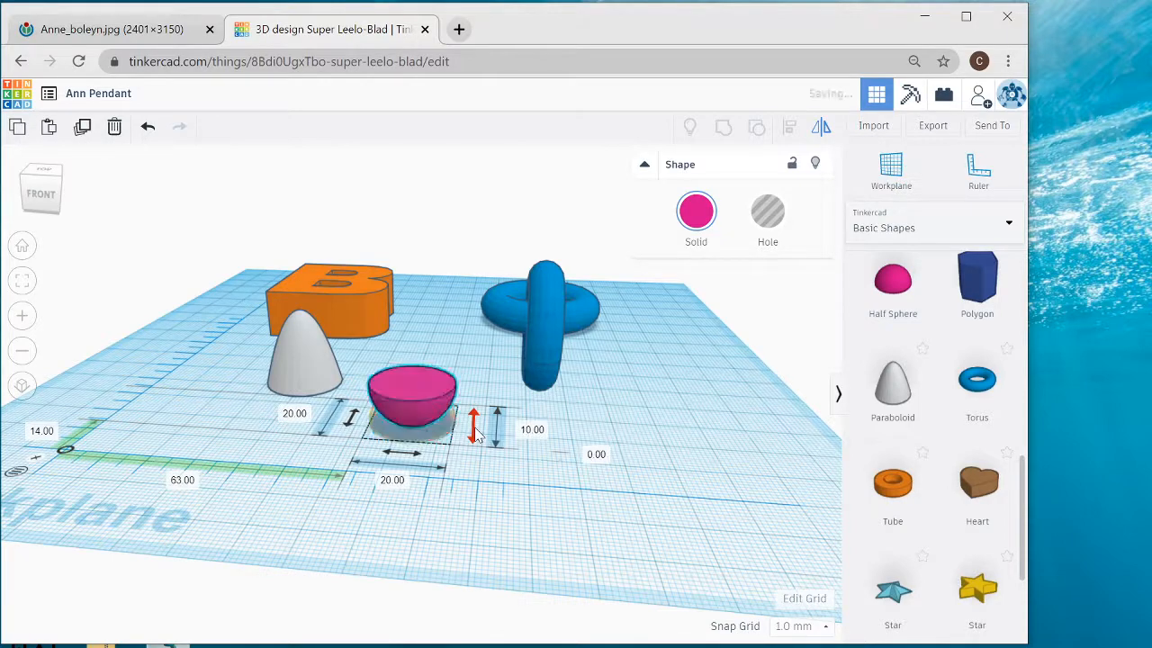
{"action": "right_click_drag", "start_coordinate": [492, 543], "coordinate": [502, 560]}
{"action": "left_click", "coordinate": [501, 553]}
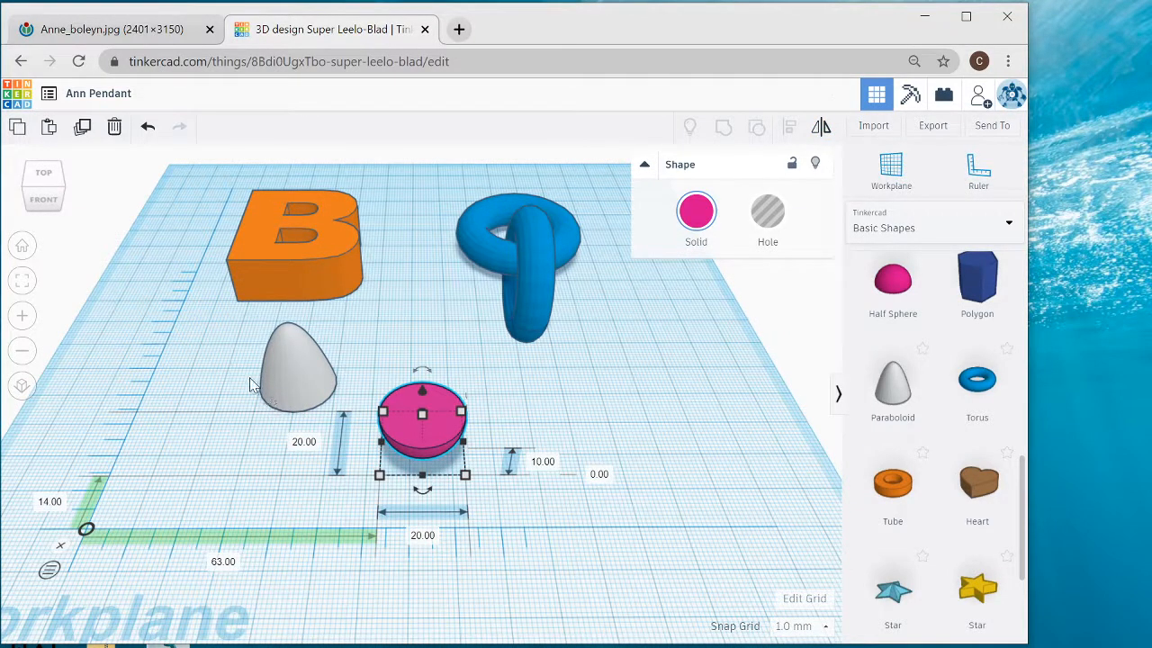
- Align the paraboloid and the half sphere on their centres in both horizontal directions
{"action": "left_click_drag", "start_coordinate": [238, 382], "coordinate": [484, 475]}
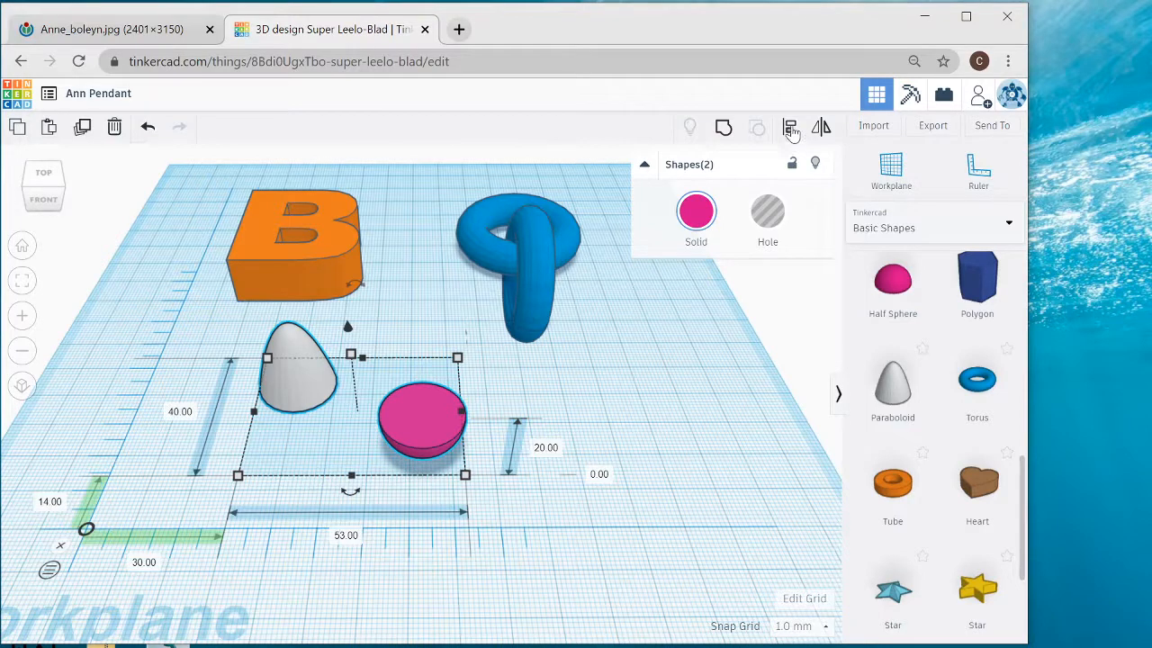
{"action": "left_click", "coordinate": [791, 131]}
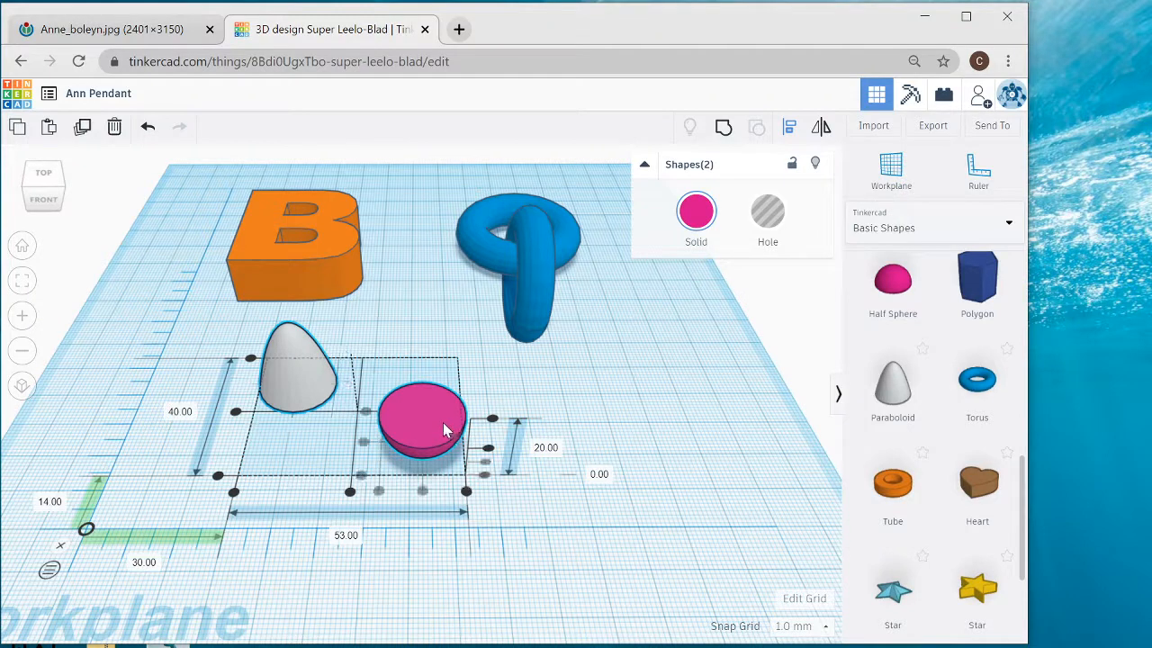
{"action": "left_click", "coordinate": [423, 493]}
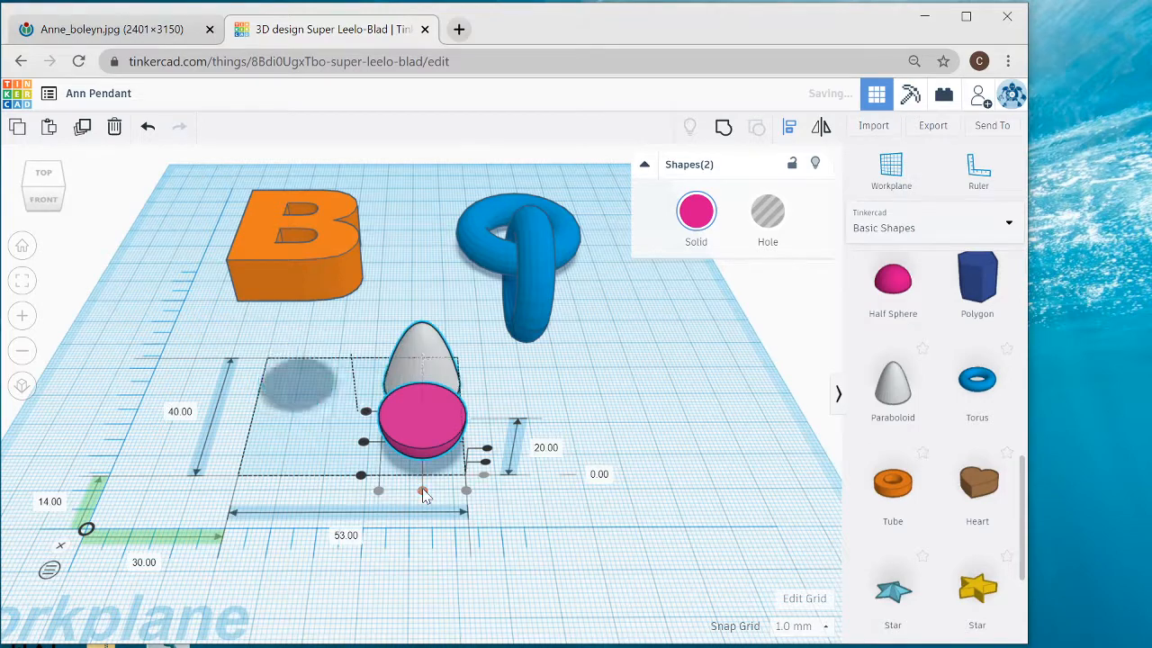
{"action": "left_click", "coordinate": [363, 444]}
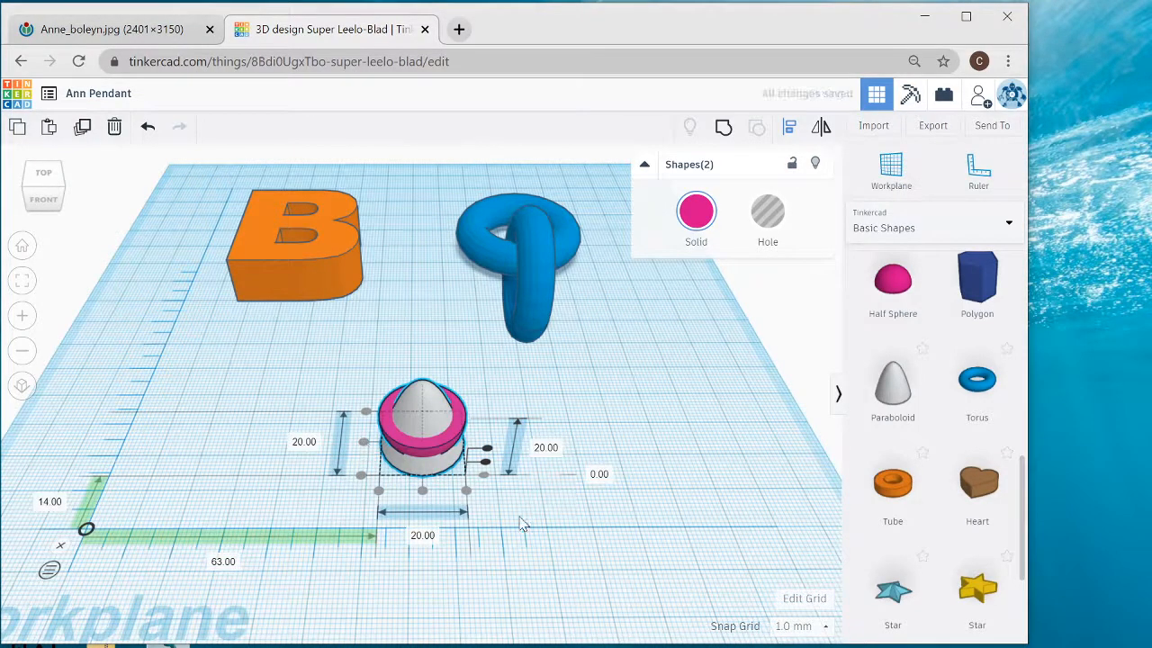
{"action": "right_click_drag", "start_coordinate": [522, 522], "coordinate": [514, 479]}
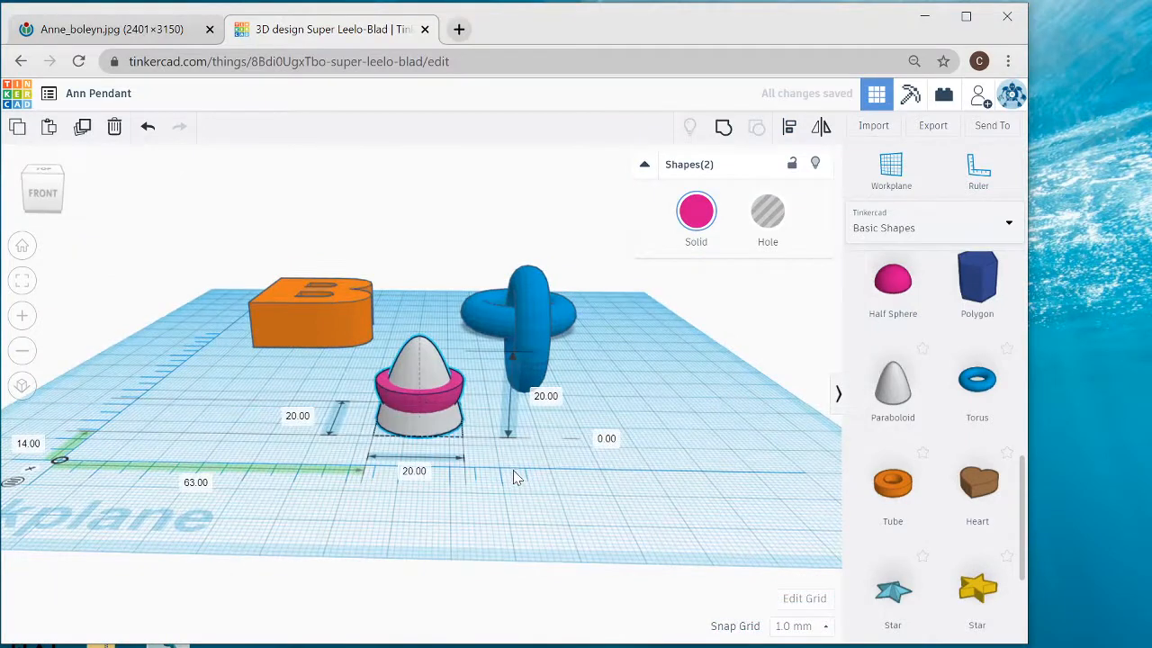
{"action": "key", "text": "l"}
{"action": "left_click", "coordinate": [487, 396]}
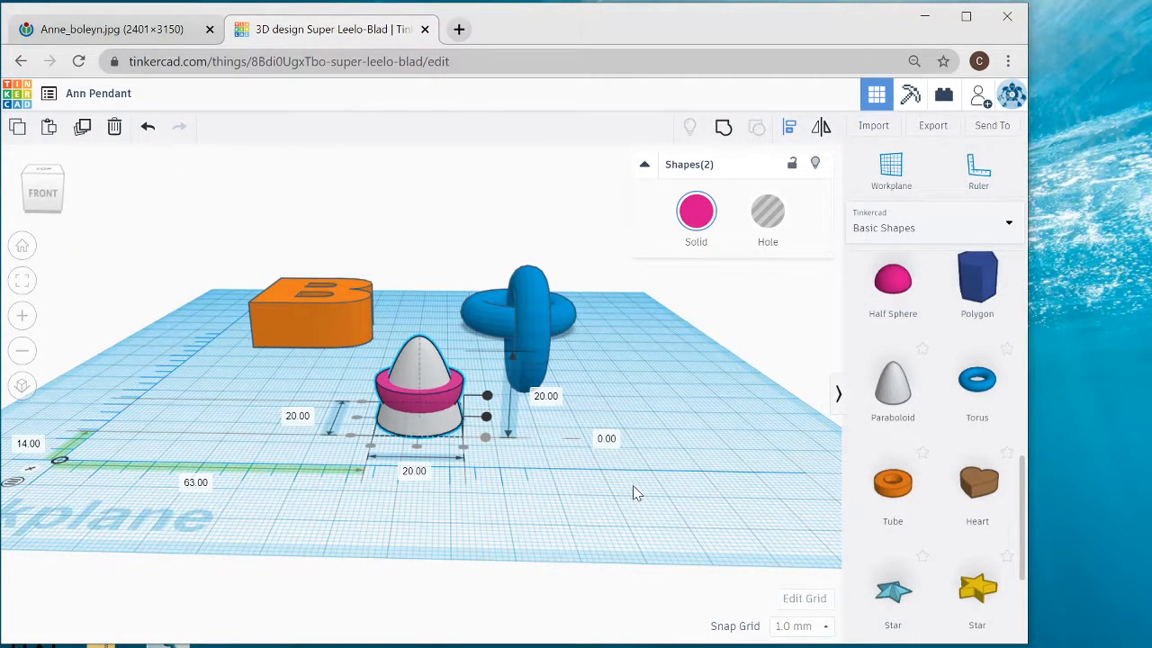
{"action": "right_click_drag", "start_coordinate": [599, 481], "coordinate": [607, 530]}
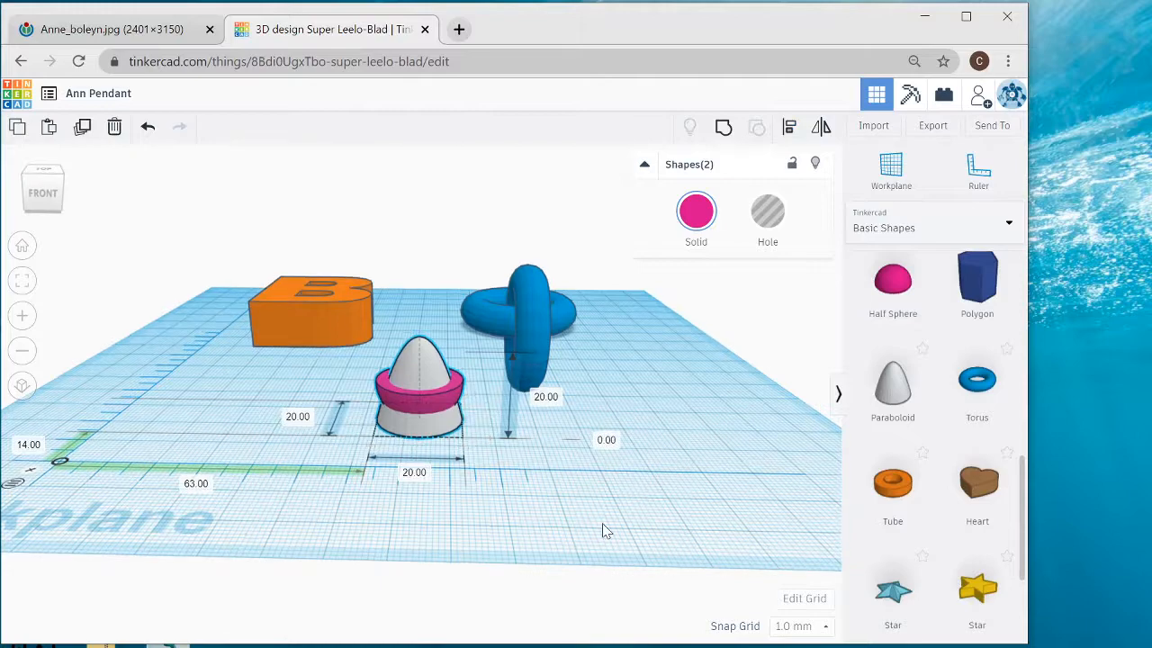
{"action": "key", "text": "l"}
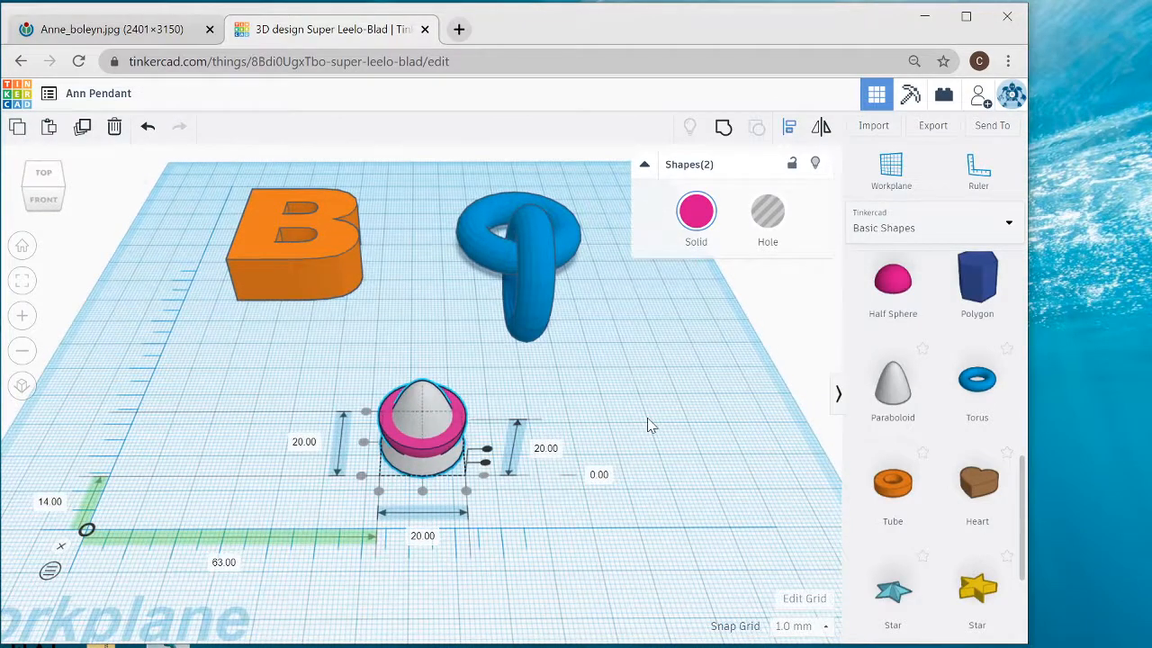
{"action": "left_click", "coordinate": [648, 419]}
{"action": "left_click", "coordinate": [648, 419]}
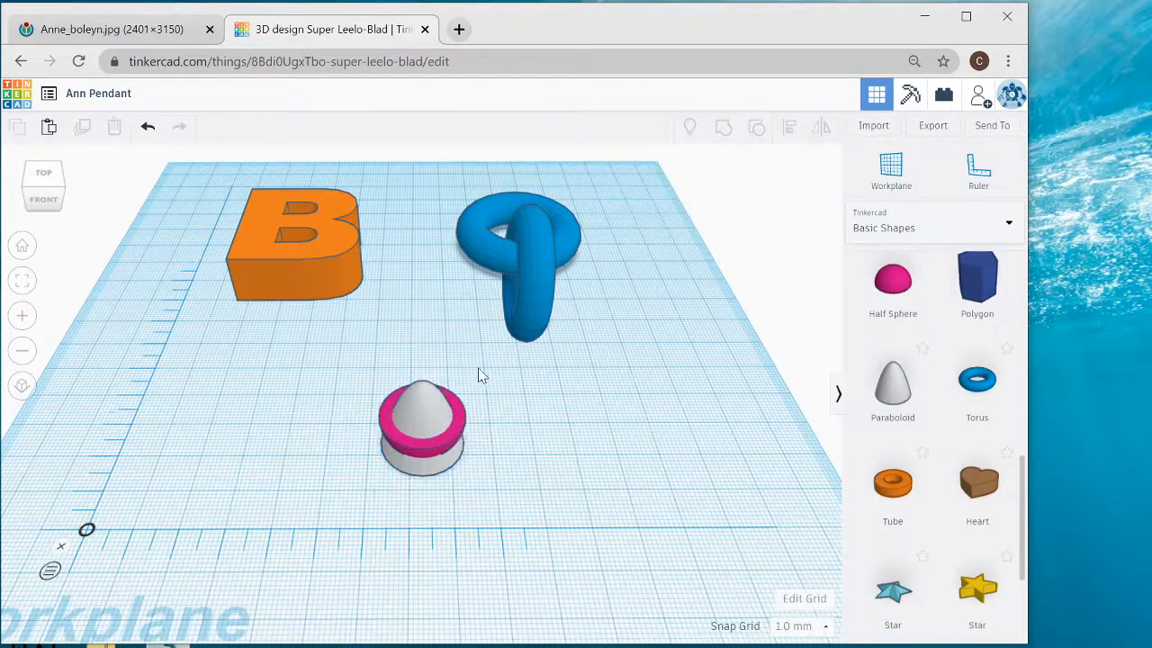
- Raise the paraboloid 10 mm above the workplane, onto the flat face of the half sphere
{"action": "left_click", "coordinate": [440, 410]}
{"action": "scroll", "coordinate": [452, 421], "scroll_direction": "up", "scroll_amount": 5}
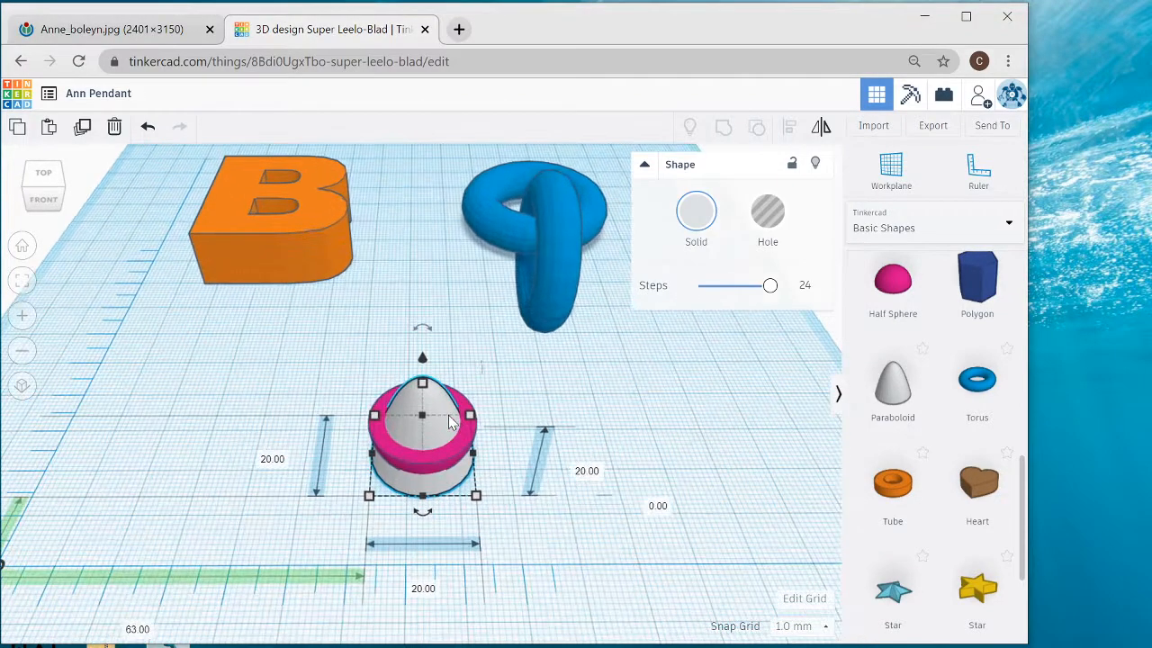
{"action": "right_click_drag", "start_coordinate": [540, 463], "coordinate": [528, 453]}
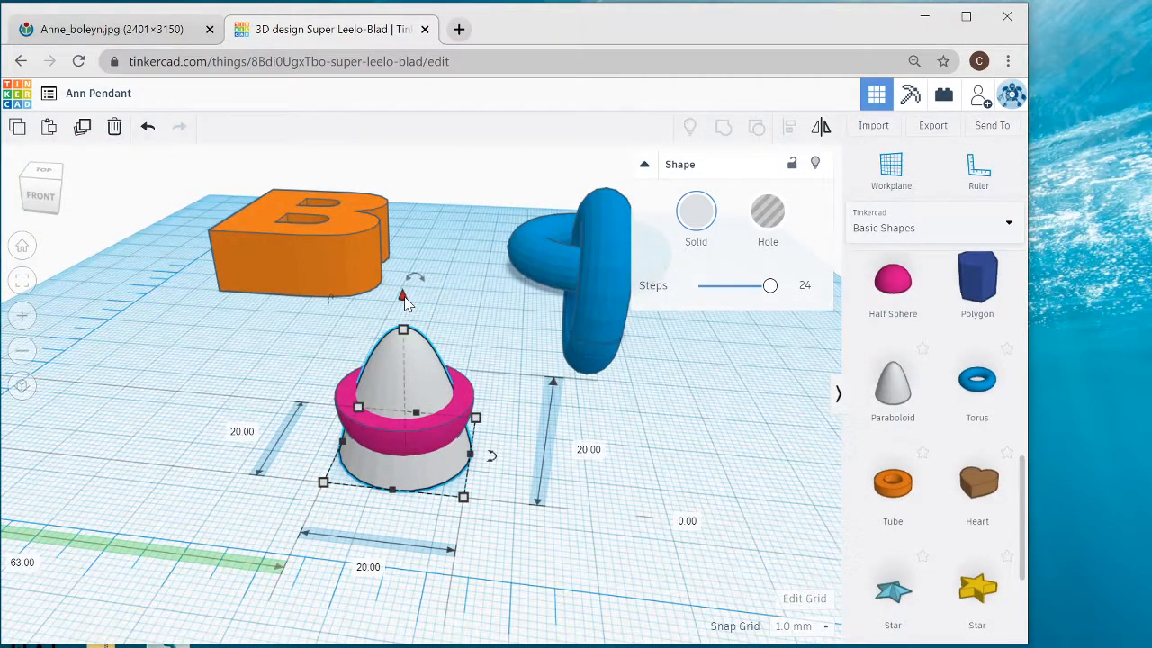
{"action": "left_click_drag", "start_coordinate": [404, 299], "coordinate": [410, 267]}
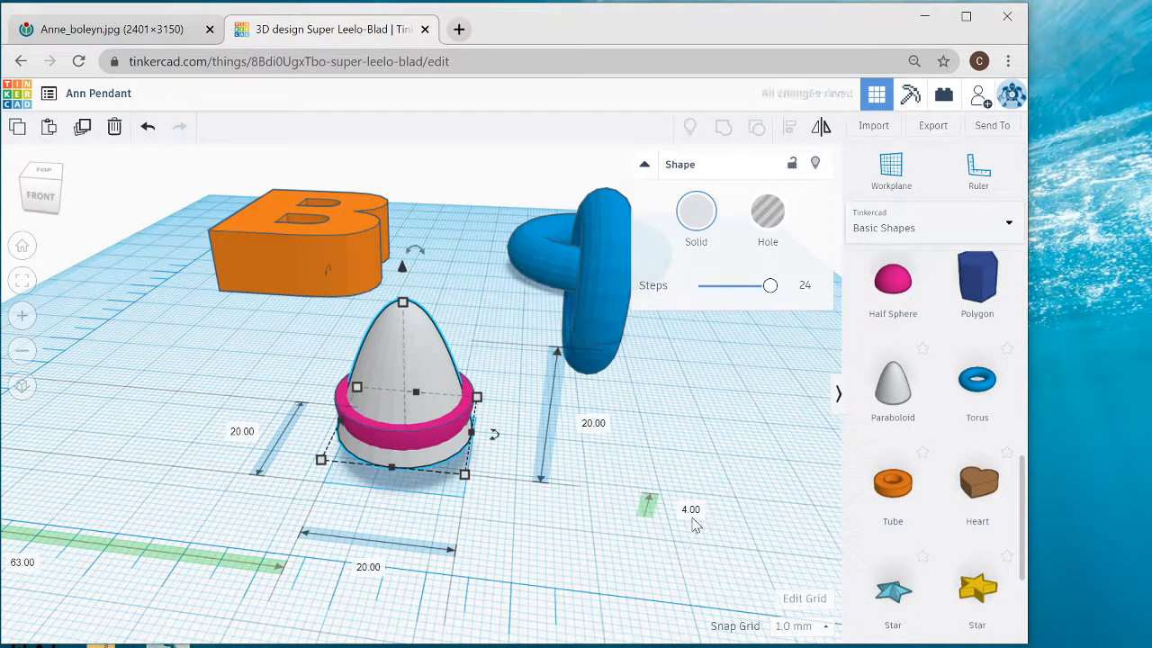
{"action": "left_click", "coordinate": [690, 509]}
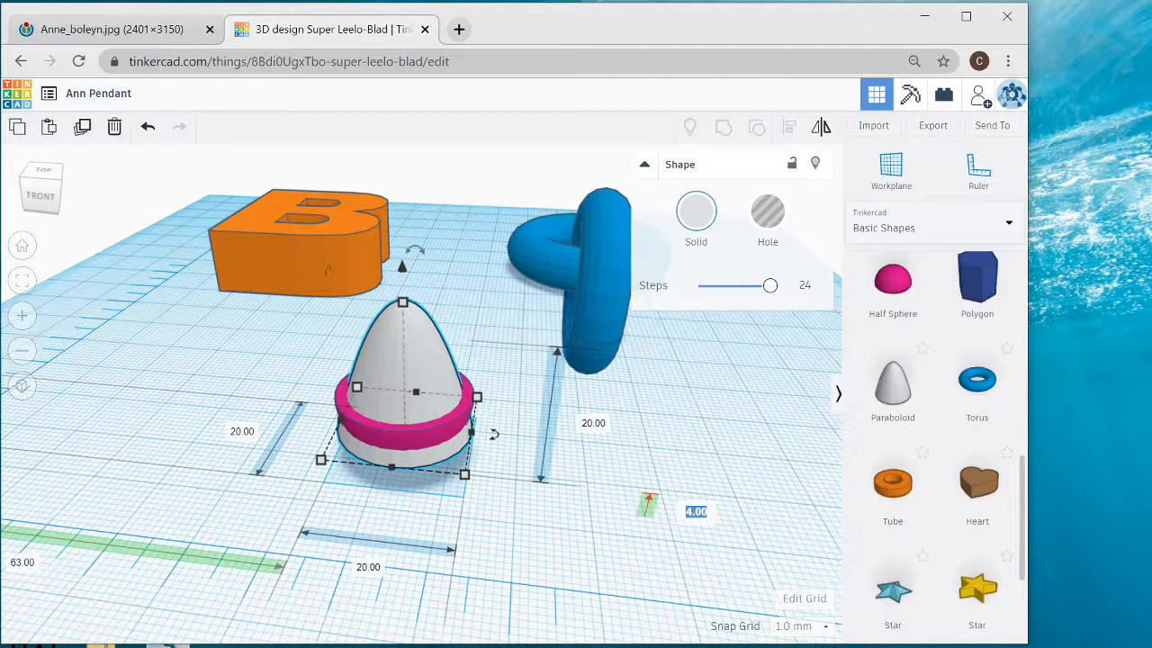
{"action": "type", "text": "10"}
{"action": "key", "text": "Return"}
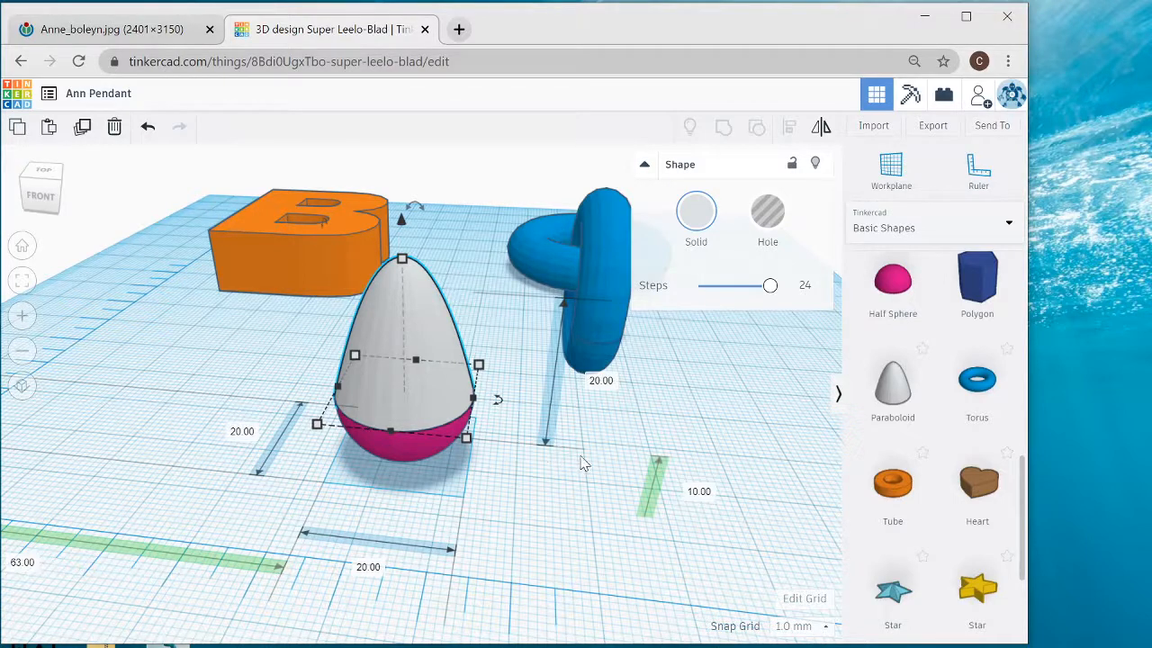
- Fine-tune the paraboloid's height above the workplane to 9.75 mm
{"action": "left_click", "coordinate": [699, 492]}
{"action": "type", "text": "9.75"}
{"action": "key", "text": "Return"}
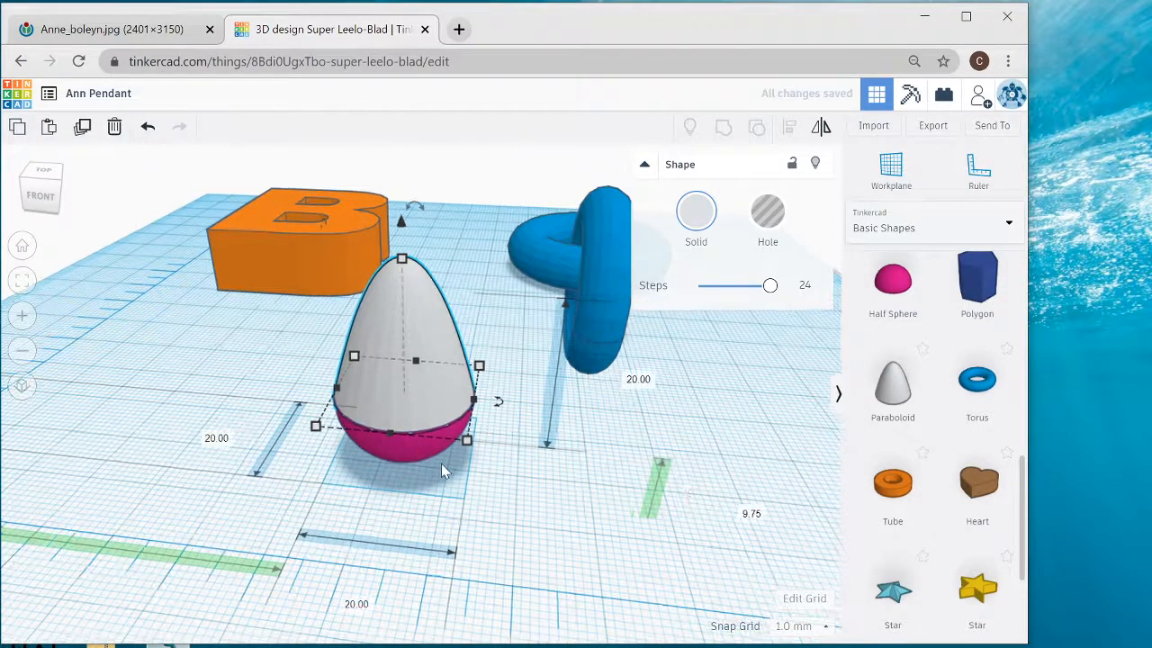
- Check the seam between the paraboloid and the half sphere up close, and group the two shapes into one drop
{"action": "scroll", "coordinate": [441, 464], "scroll_direction": "up", "scroll_amount": 4}
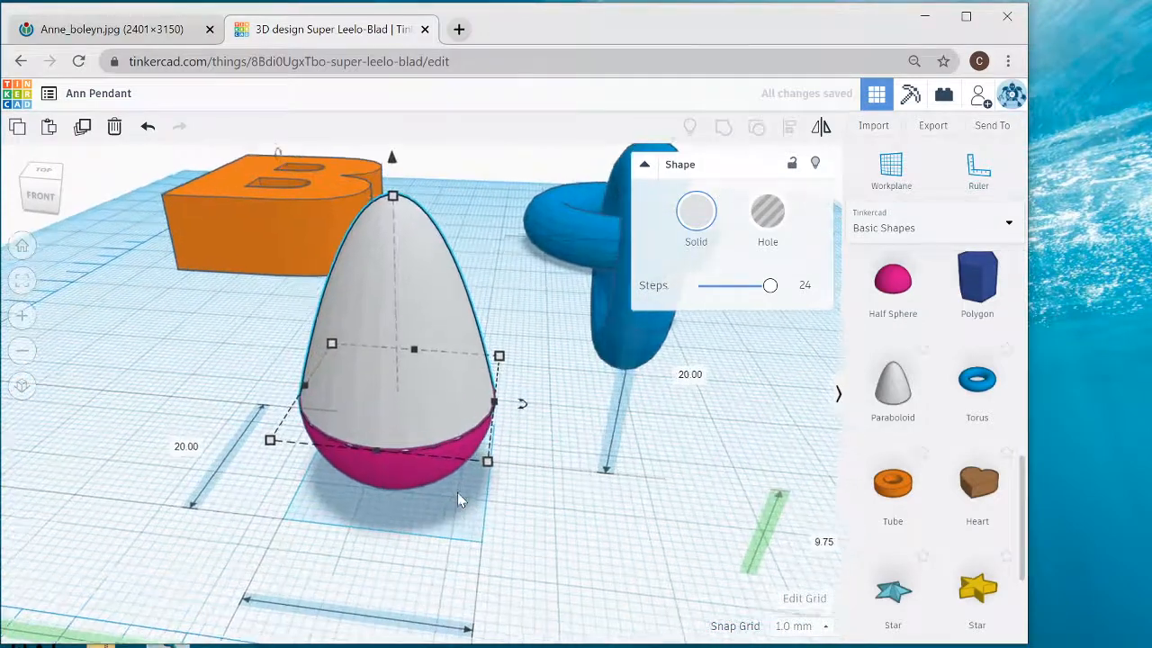
{"action": "scroll", "coordinate": [457, 492], "scroll_direction": "up", "scroll_amount": 5}
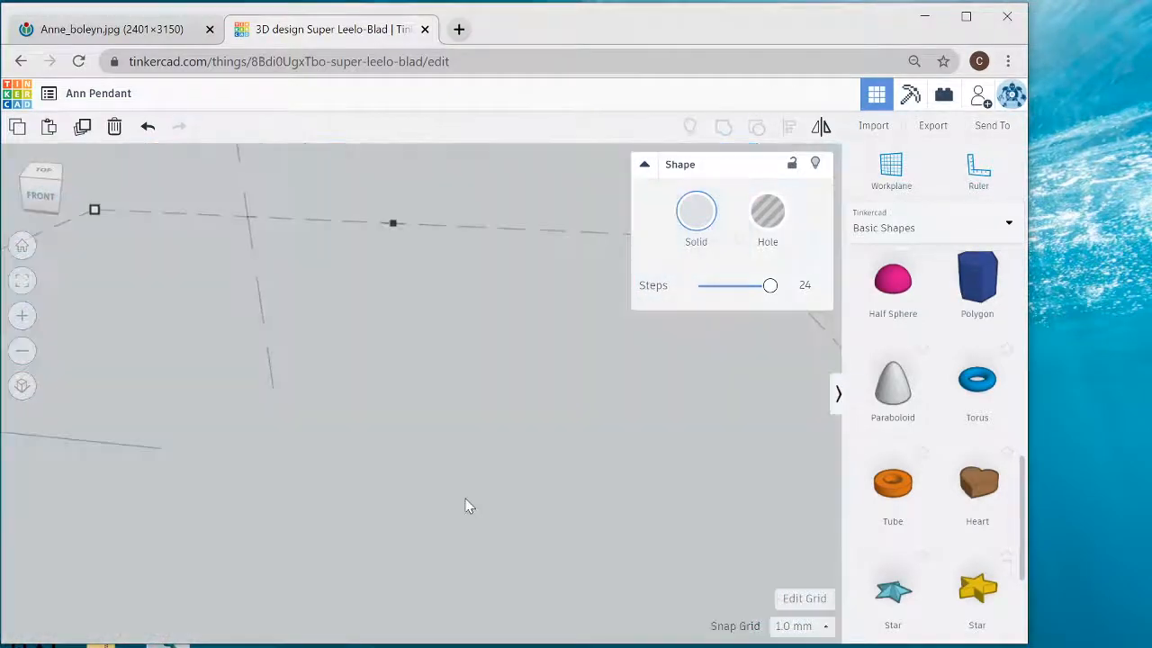
{"action": "scroll", "coordinate": [472, 505], "scroll_direction": "down", "scroll_amount": 4}
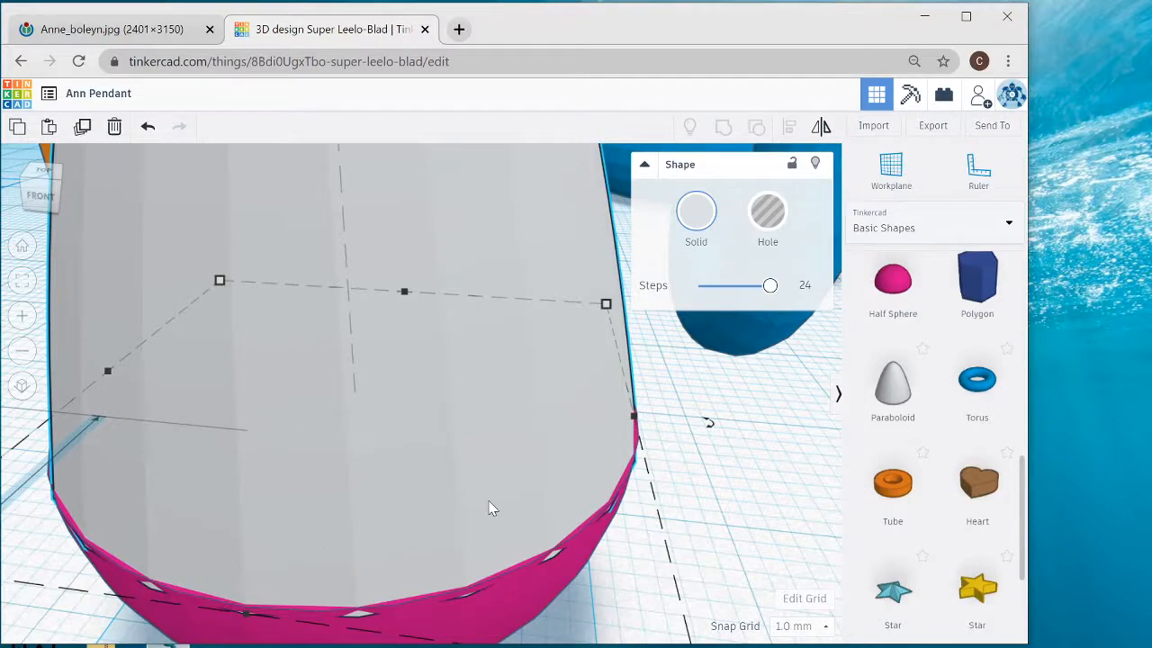
{"action": "scroll", "coordinate": [721, 510], "scroll_direction": "down", "scroll_amount": 3}
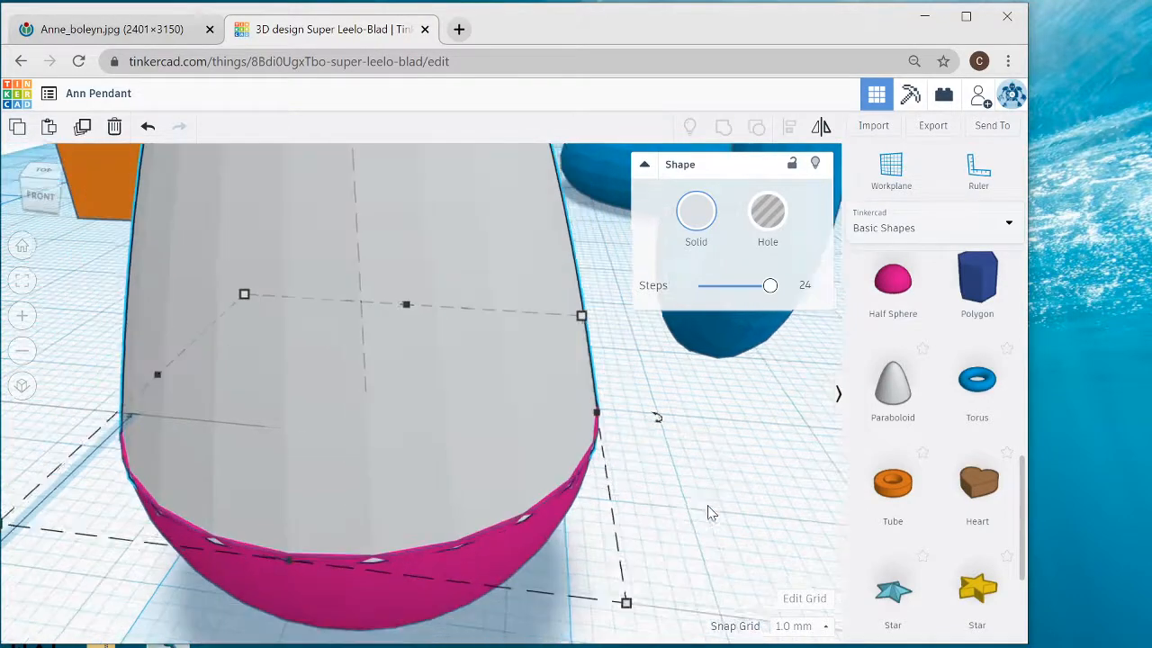
{"action": "scroll", "coordinate": [684, 502], "scroll_direction": "down", "scroll_amount": 5}
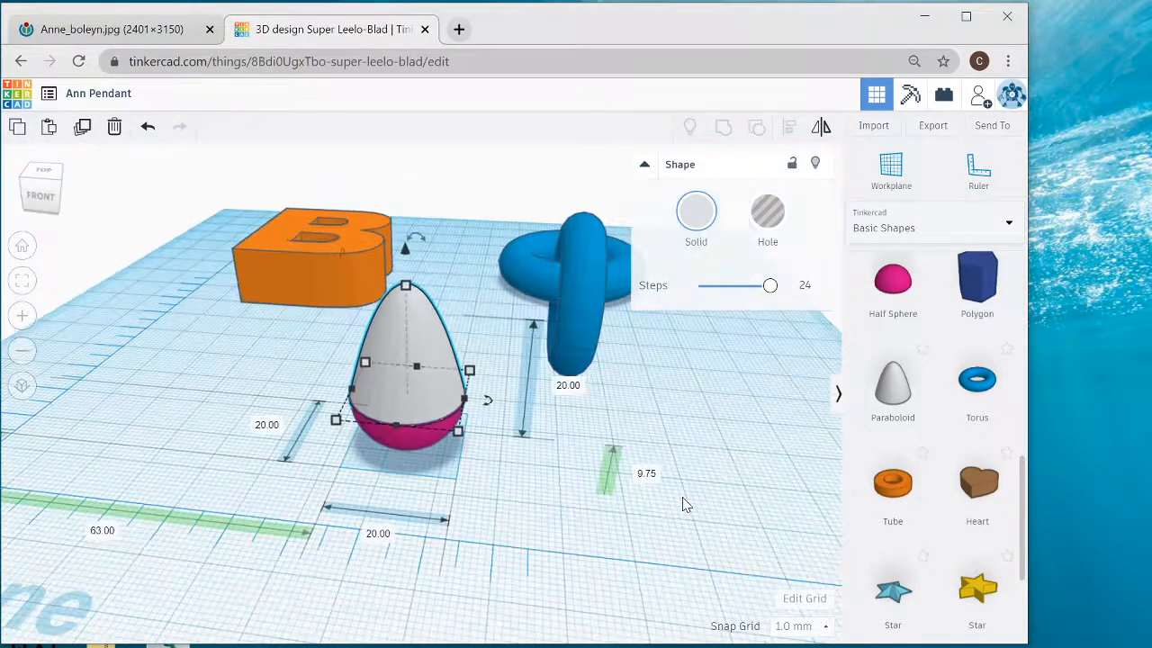
{"action": "scroll", "coordinate": [682, 504], "scroll_direction": "down", "scroll_amount": 2}
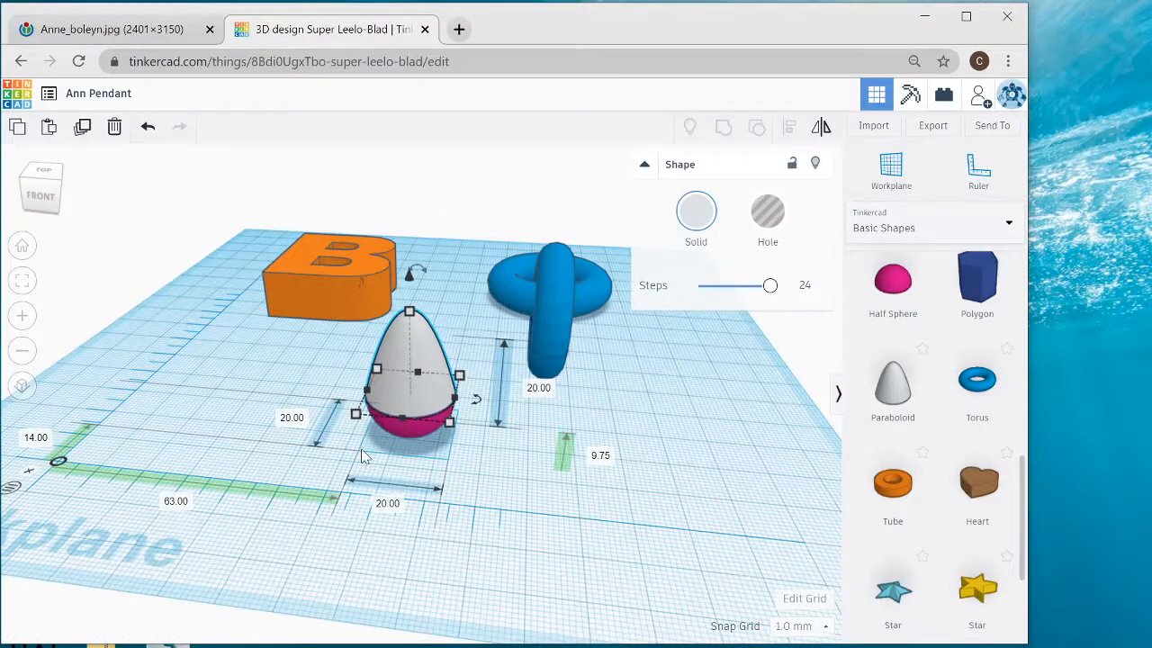
{"action": "left_click_drag", "start_coordinate": [361, 449], "coordinate": [435, 388]}
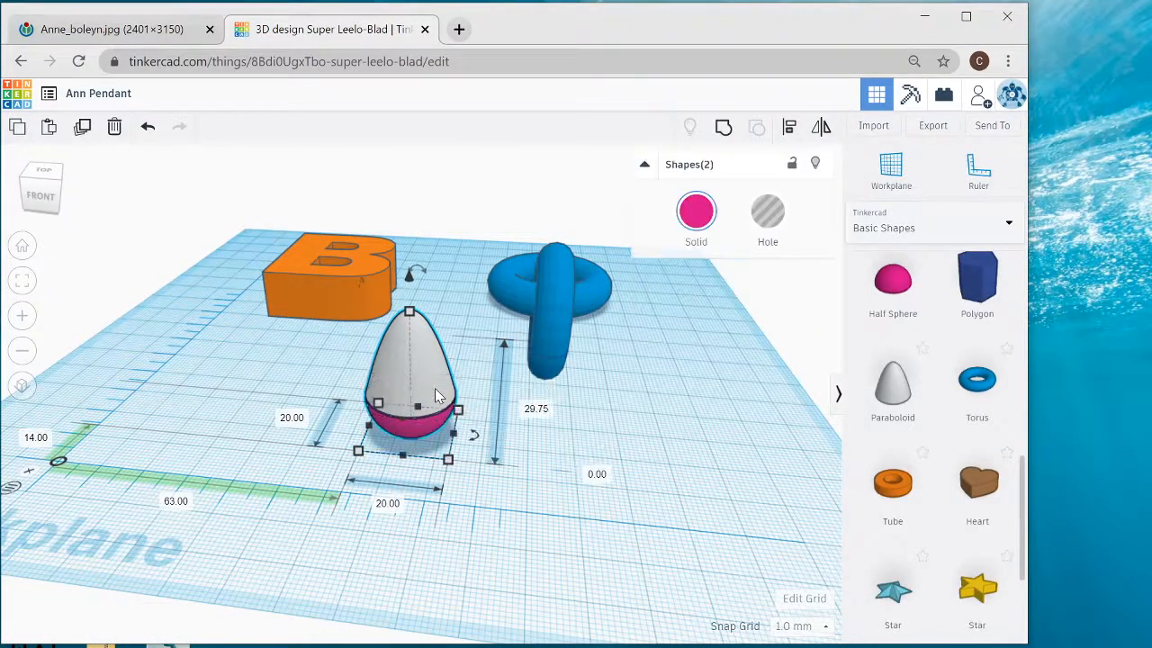
{"action": "left_click", "coordinate": [723, 129]}
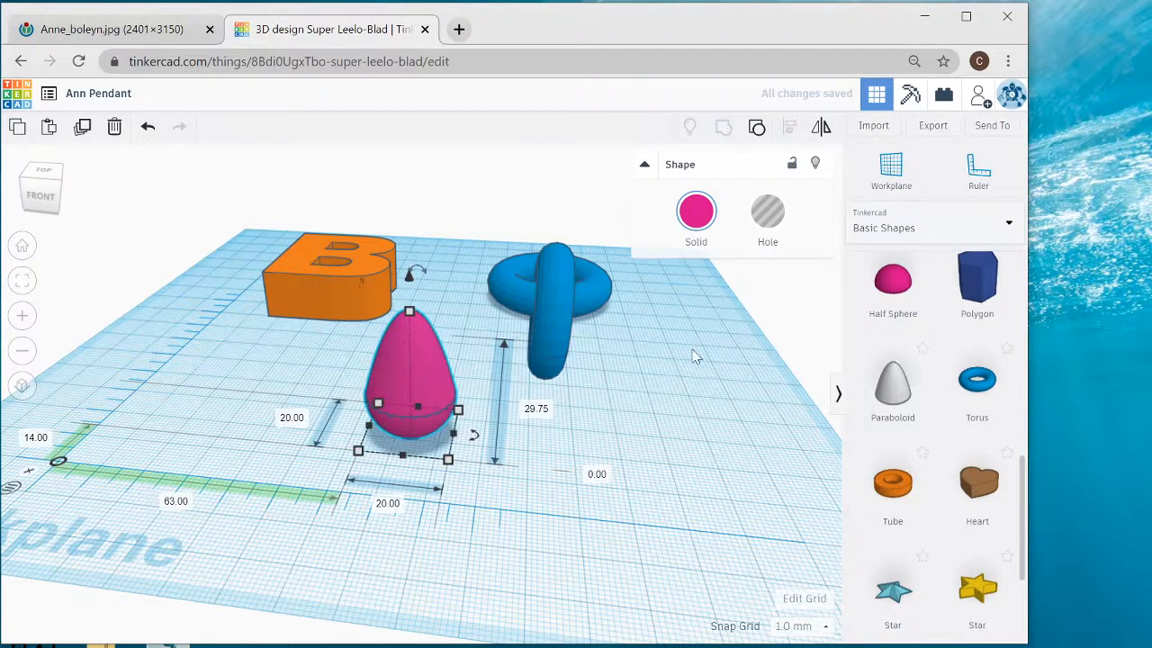
- Scale the drop uniformly to about 43 mm wide and 64 mm tall, and compare it with the pearls in the reference painting
{"action": "right_click_drag", "start_coordinate": [746, 476], "coordinate": [642, 503]}
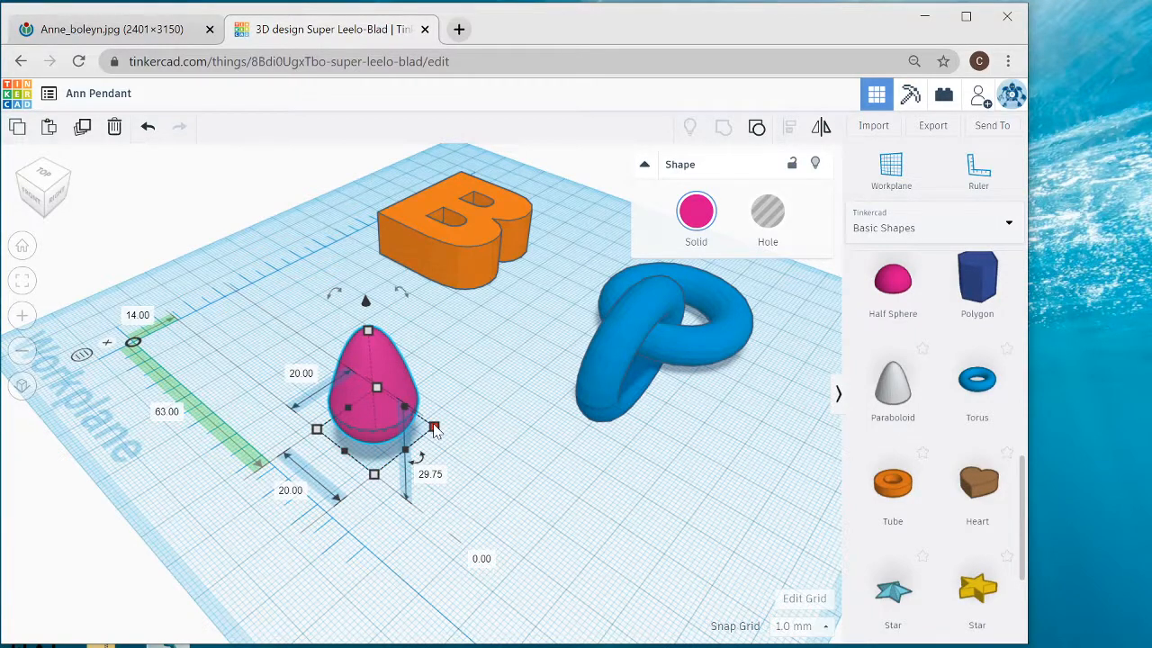
{"action": "left_click_drag", "start_coordinate": [434, 428], "coordinate": [555, 446], "text": "shift"}
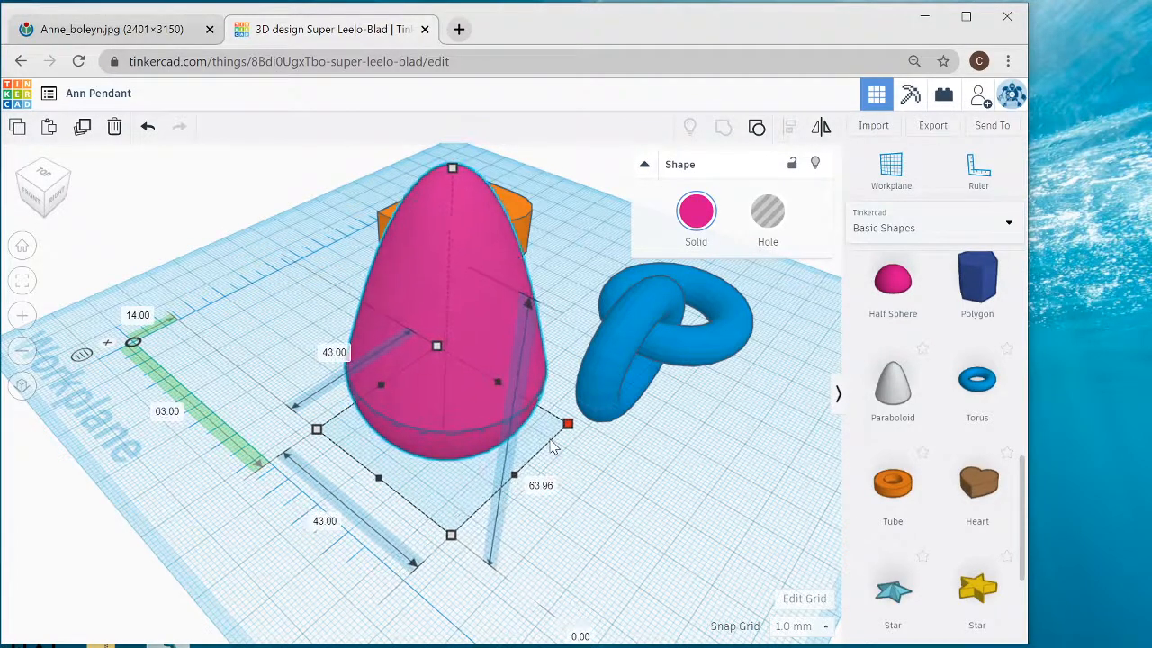
{"action": "left_click", "coordinate": [99, 33]}
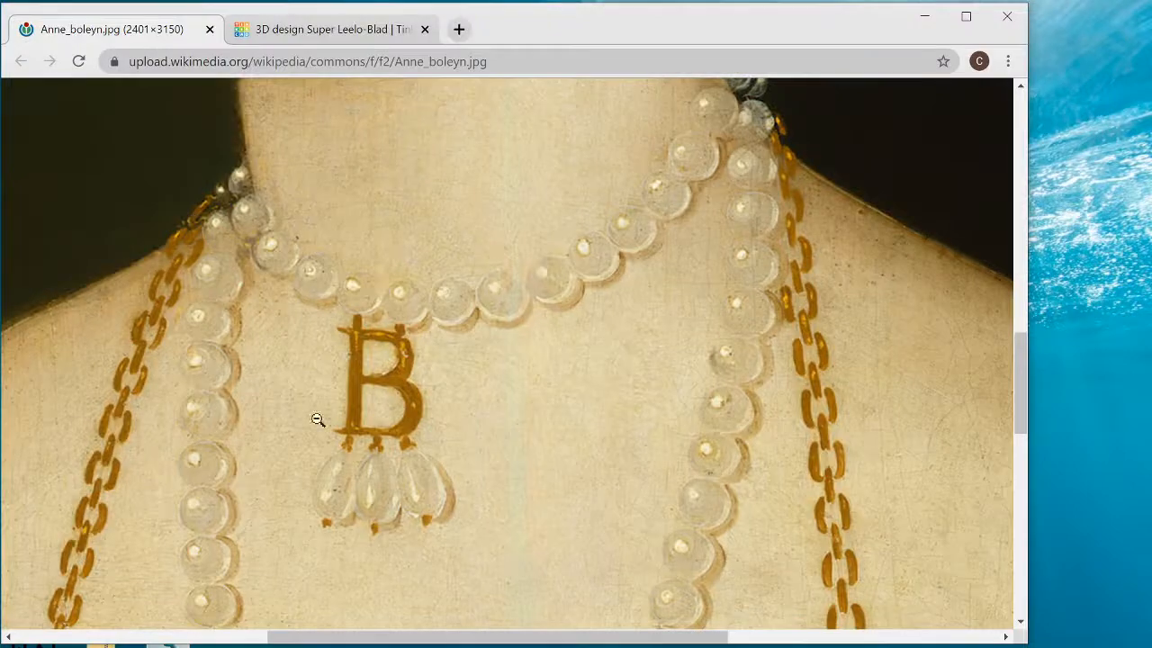
{"action": "left_click", "coordinate": [410, 411]}
{"action": "left_click", "coordinate": [306, 34]}
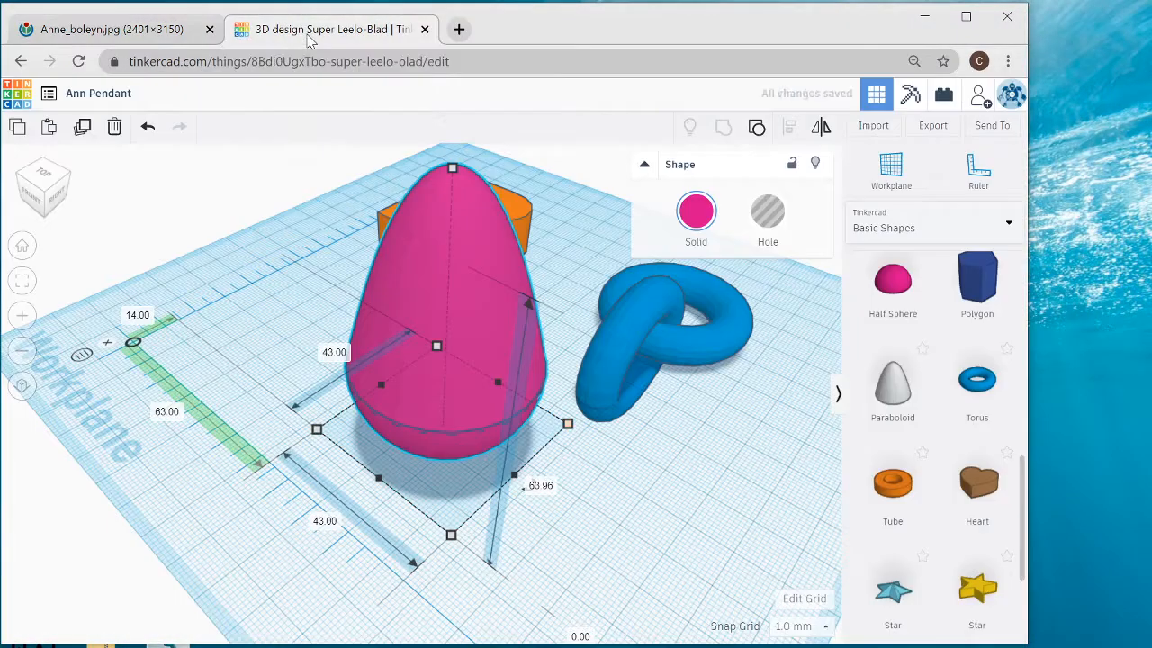
- Rotate the drop by -90° onto its side with its tip towards the tori, and move it about 84 mm across from the ruler's origin
{"action": "right_click_drag", "start_coordinate": [562, 427], "coordinate": [555, 433]}
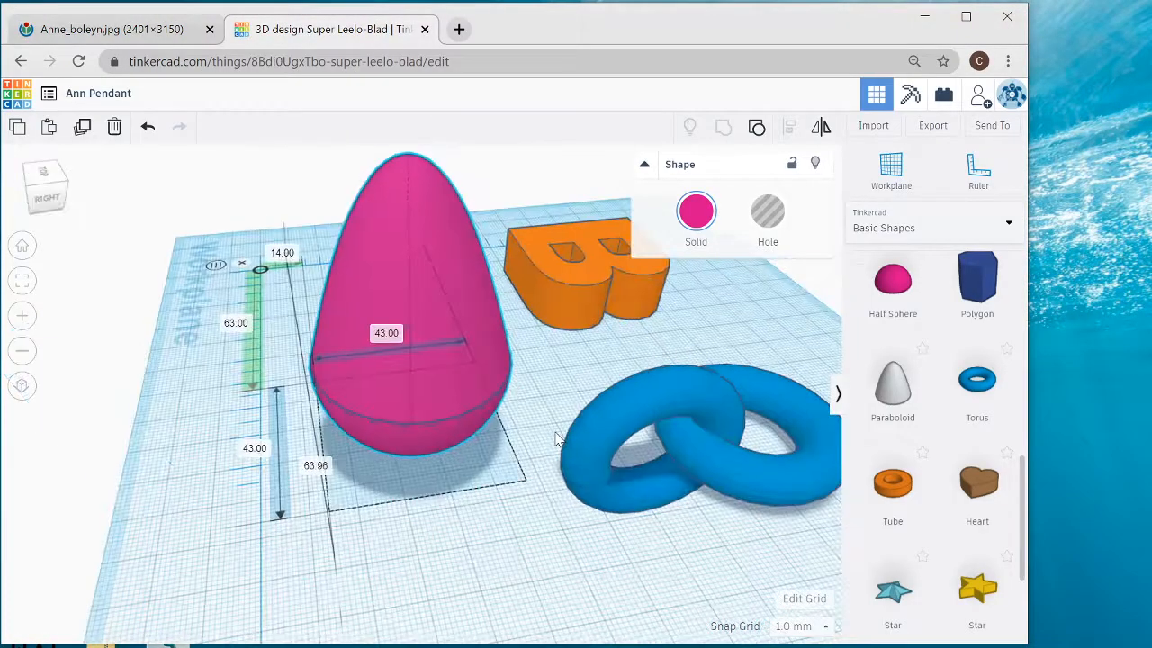
{"action": "scroll", "coordinate": [555, 438], "scroll_direction": "down", "scroll_amount": 5}
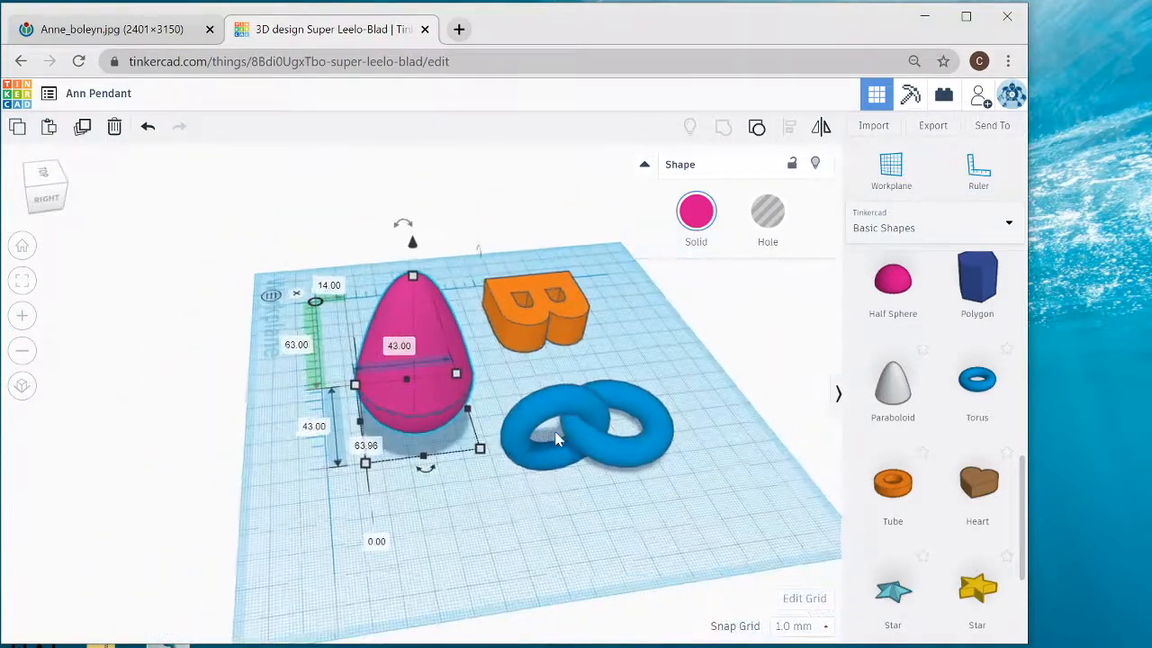
{"action": "left_click", "coordinate": [405, 230]}
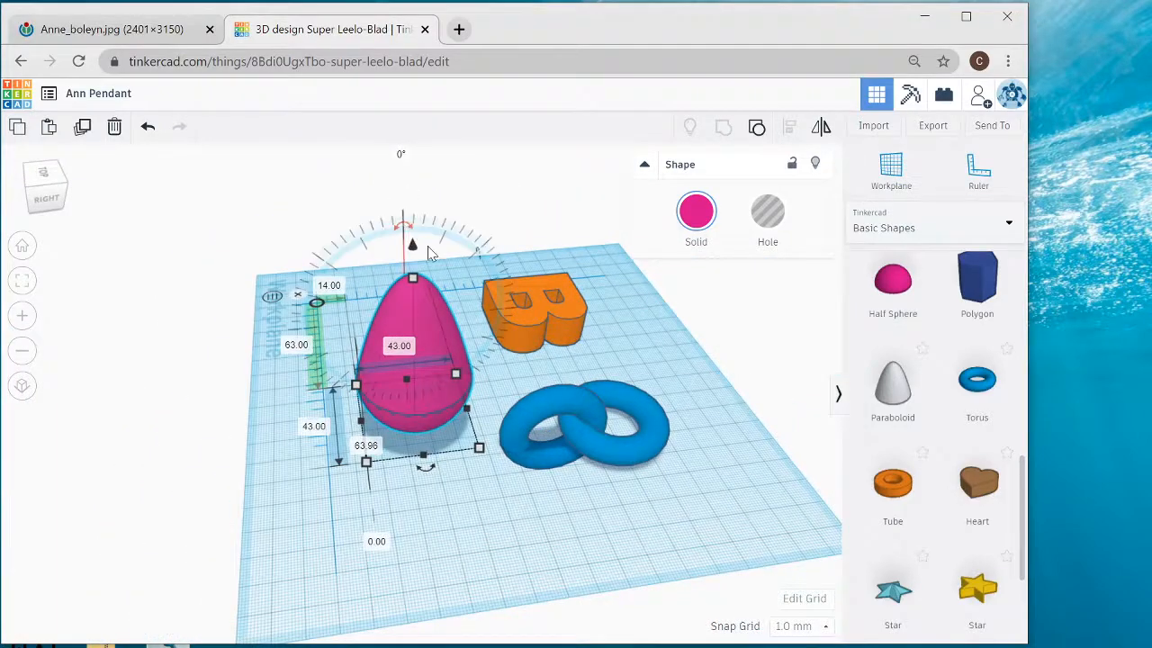
{"action": "left_click_drag", "start_coordinate": [427, 246], "coordinate": [486, 312]}
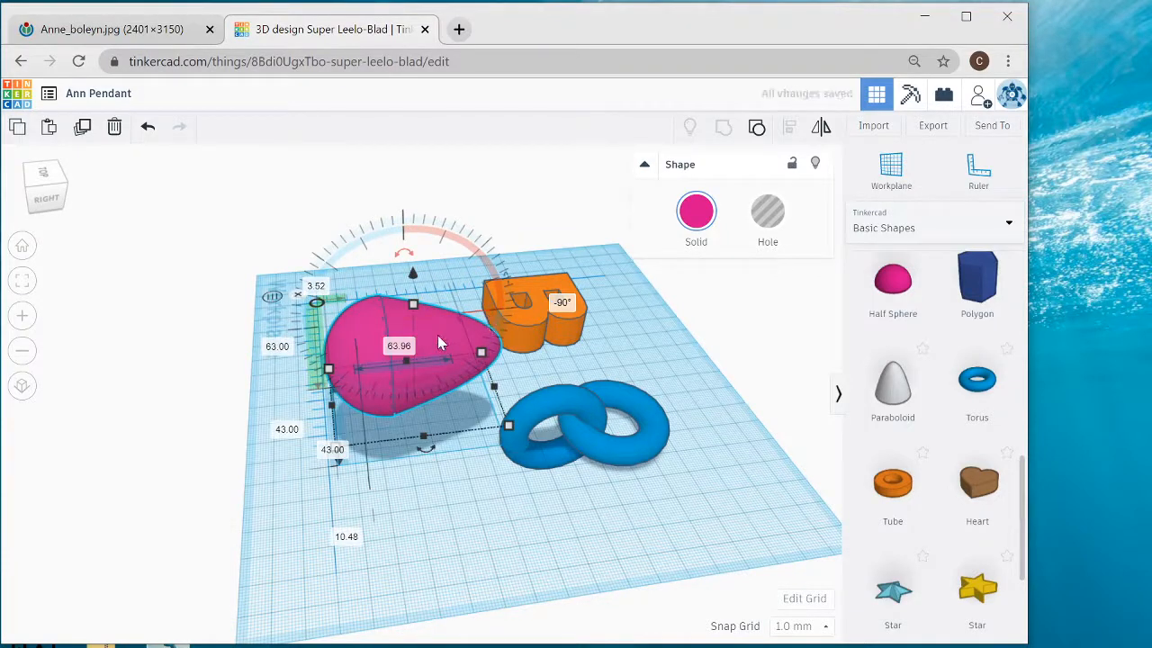
{"action": "left_click_drag", "start_coordinate": [444, 347], "coordinate": [451, 378]}
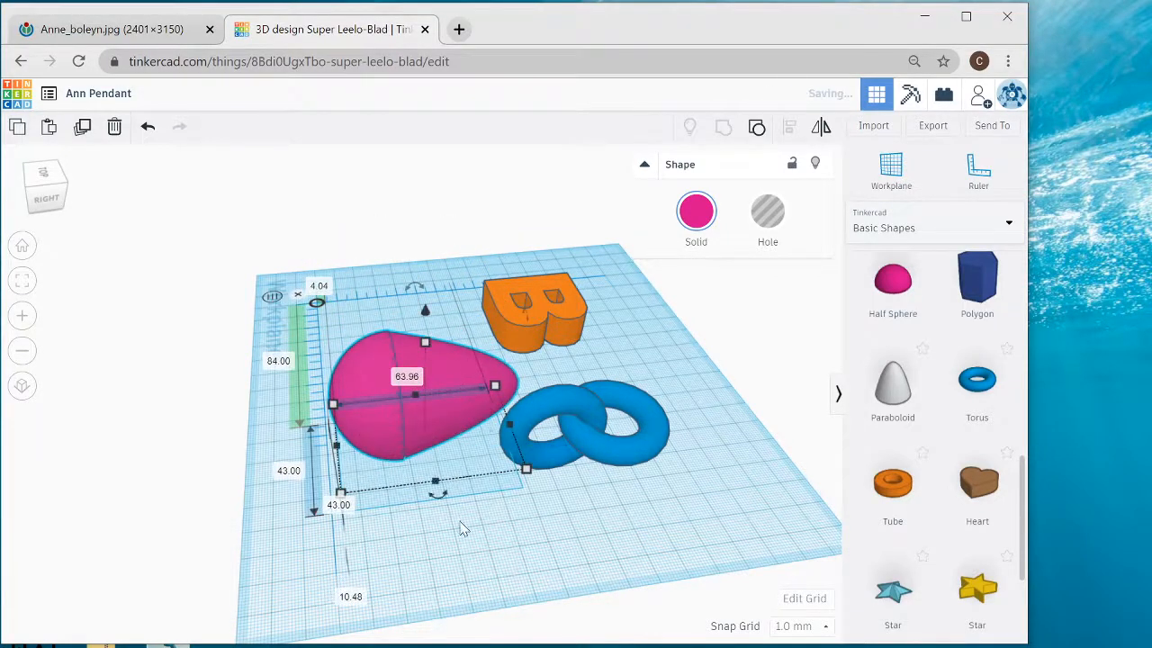
- Lower the lying drop to about 17 mm below the workplane so its tip lines up with the tori
{"action": "right_click_drag", "start_coordinate": [439, 481], "coordinate": [430, 454]}
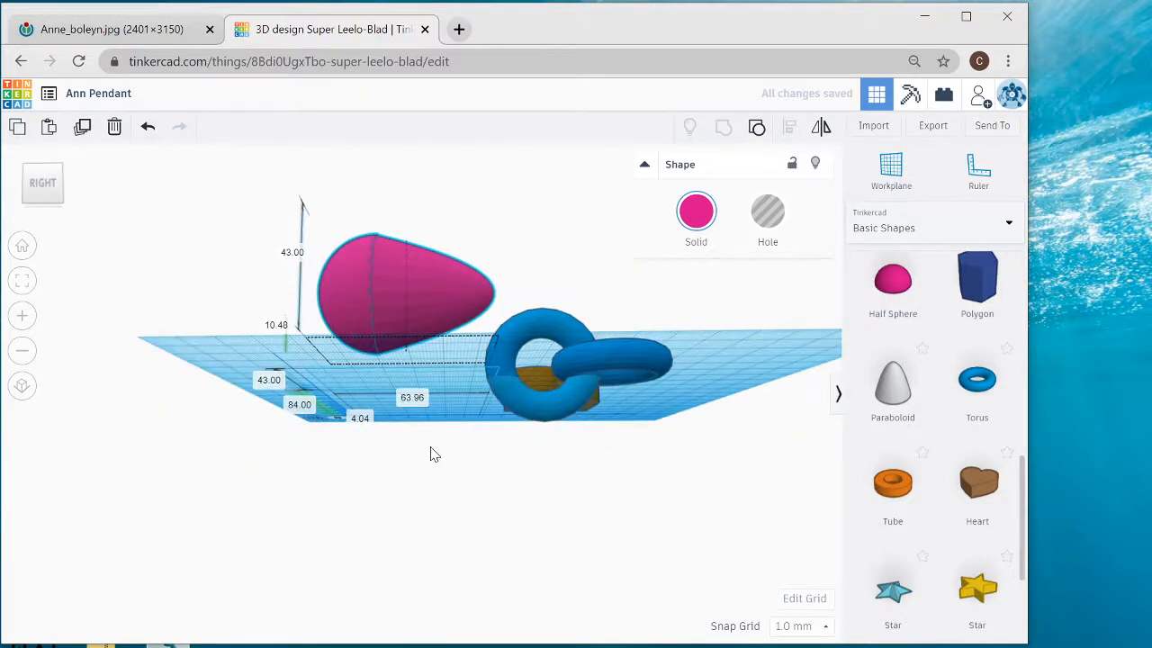
{"action": "right_click_drag", "start_coordinate": [425, 400], "coordinate": [427, 375]}
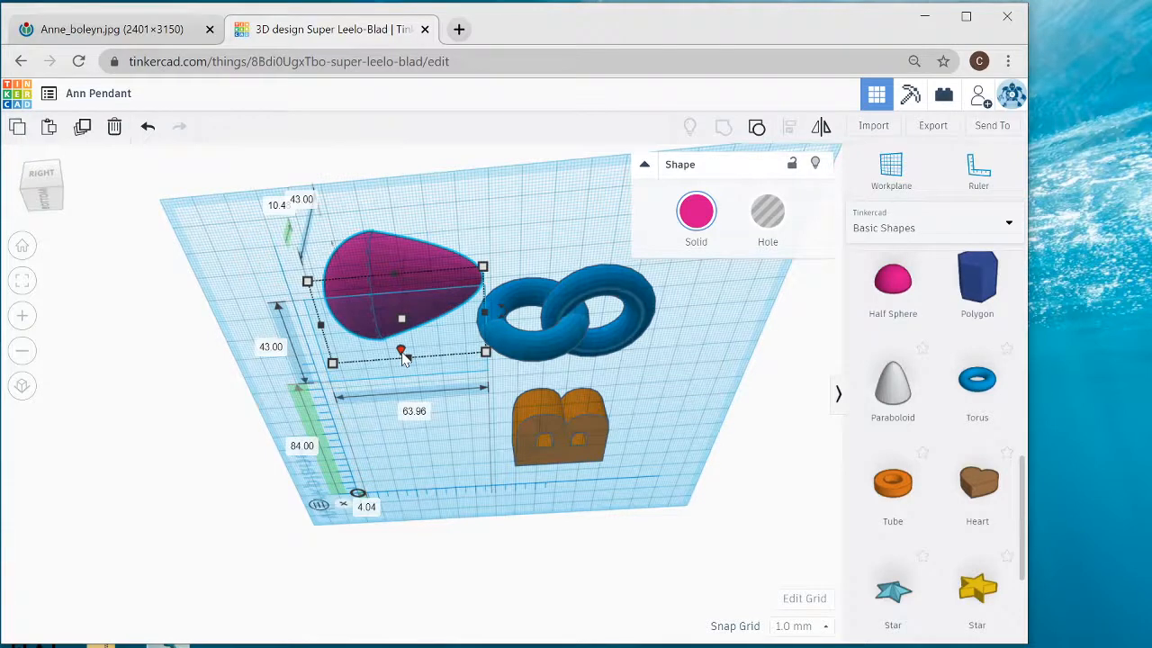
{"action": "left_click_drag", "start_coordinate": [404, 378], "coordinate": [405, 402]}
{"action": "right_click_drag", "start_coordinate": [413, 177], "coordinate": [431, 378]}
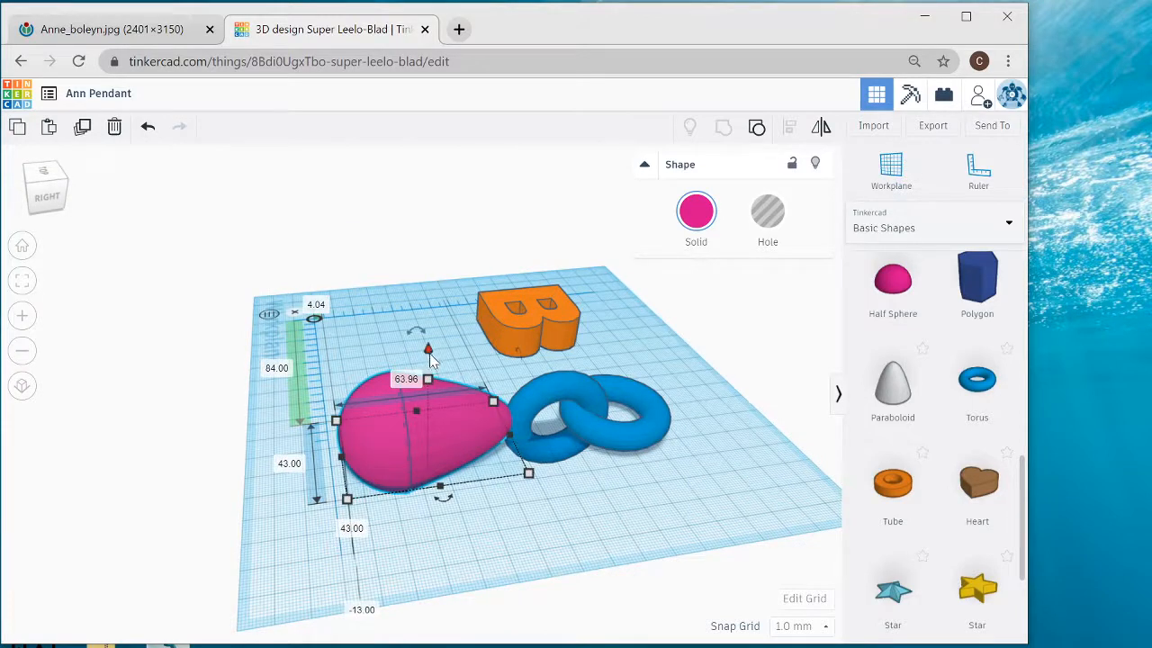
{"action": "left_click_drag", "start_coordinate": [429, 350], "coordinate": [430, 359]}
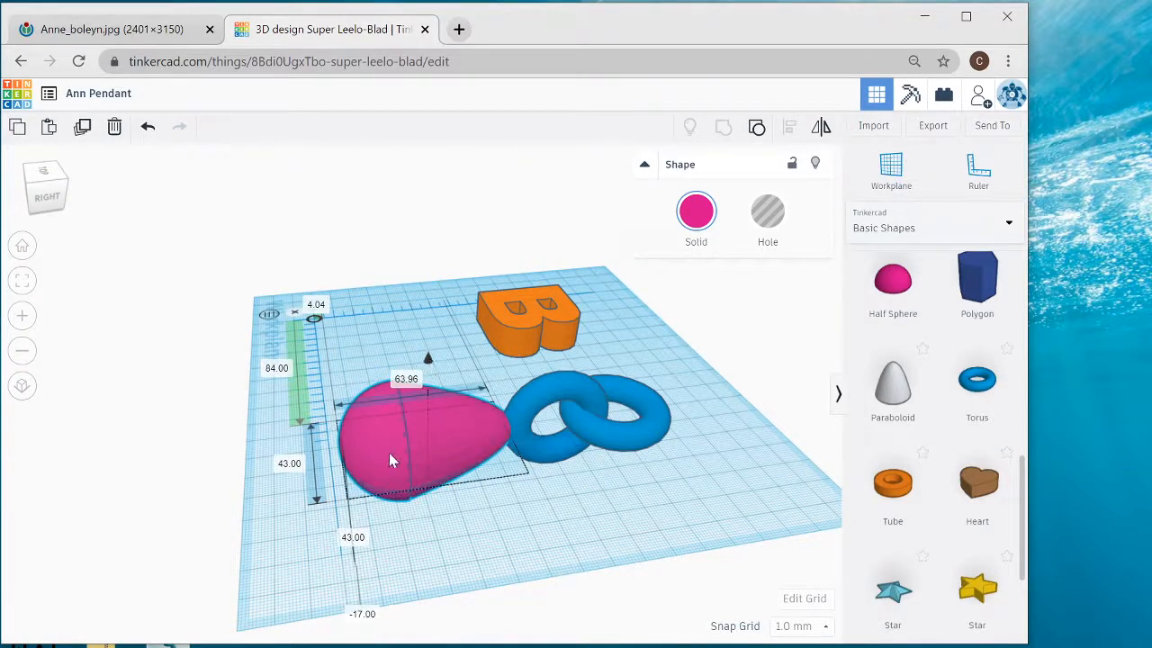
- Slide the drop to about 85 mm across and 9 mm back from the ruler's origin, and lower it slightly until its tip meets the torus
{"action": "left_click_drag", "start_coordinate": [391, 451], "coordinate": [407, 452]}
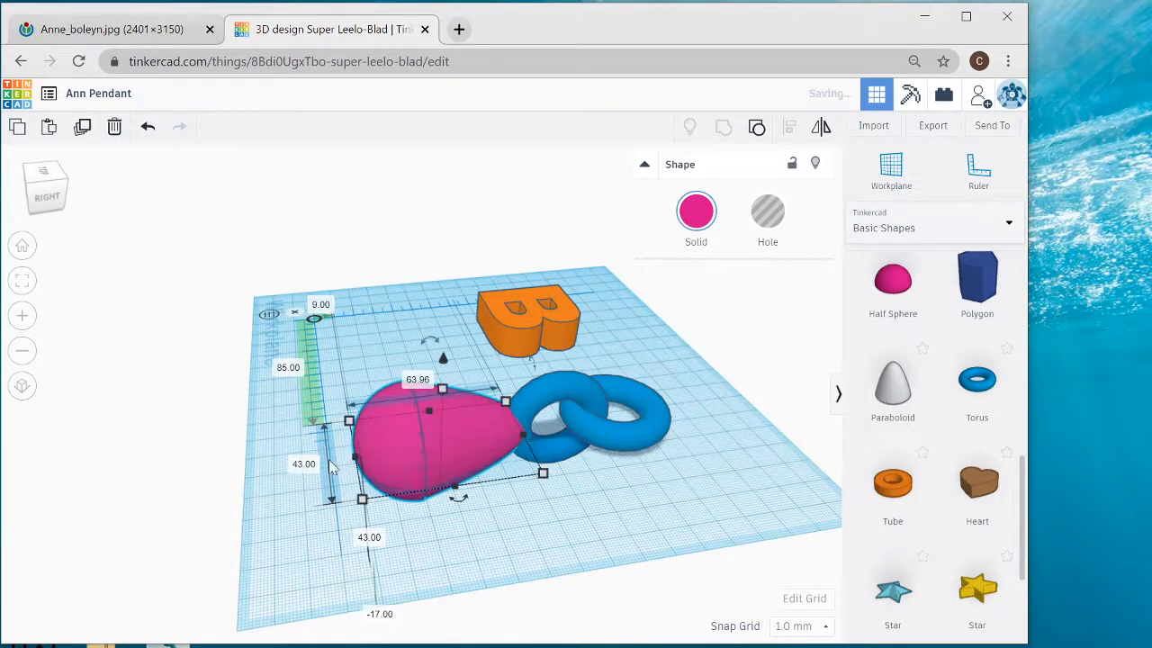
{"action": "right_click_drag", "start_coordinate": [306, 461], "coordinate": [699, 485]}
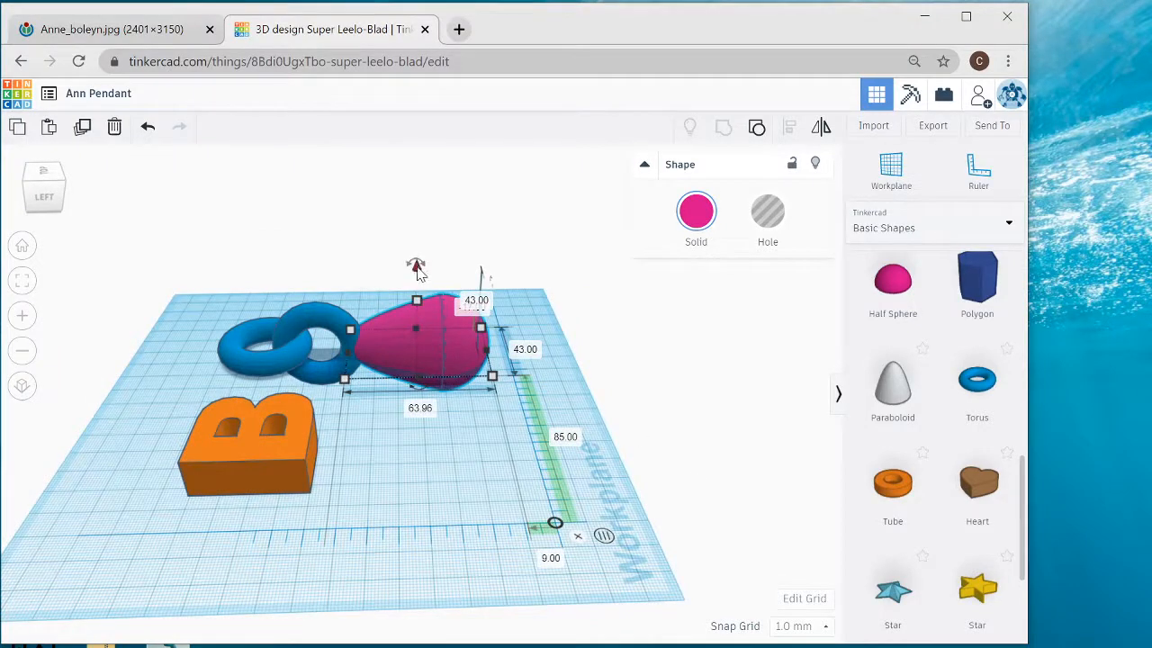
{"action": "left_click_drag", "start_coordinate": [418, 271], "coordinate": [416, 284]}
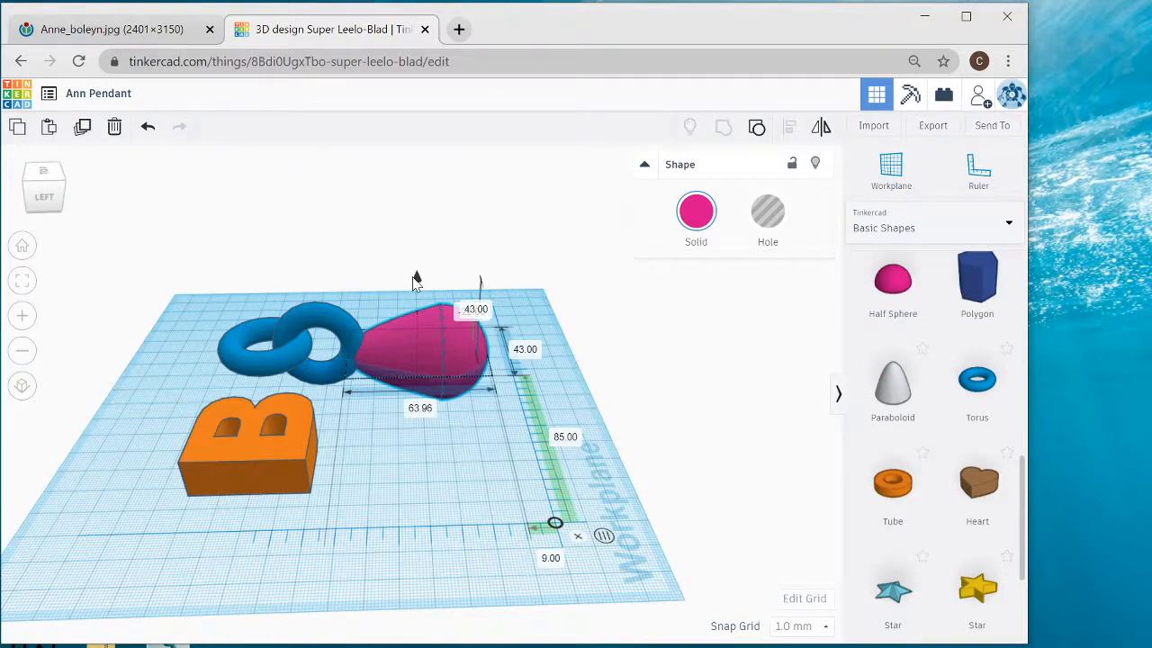
{"action": "left_click_drag", "start_coordinate": [416, 281], "coordinate": [416, 282]}
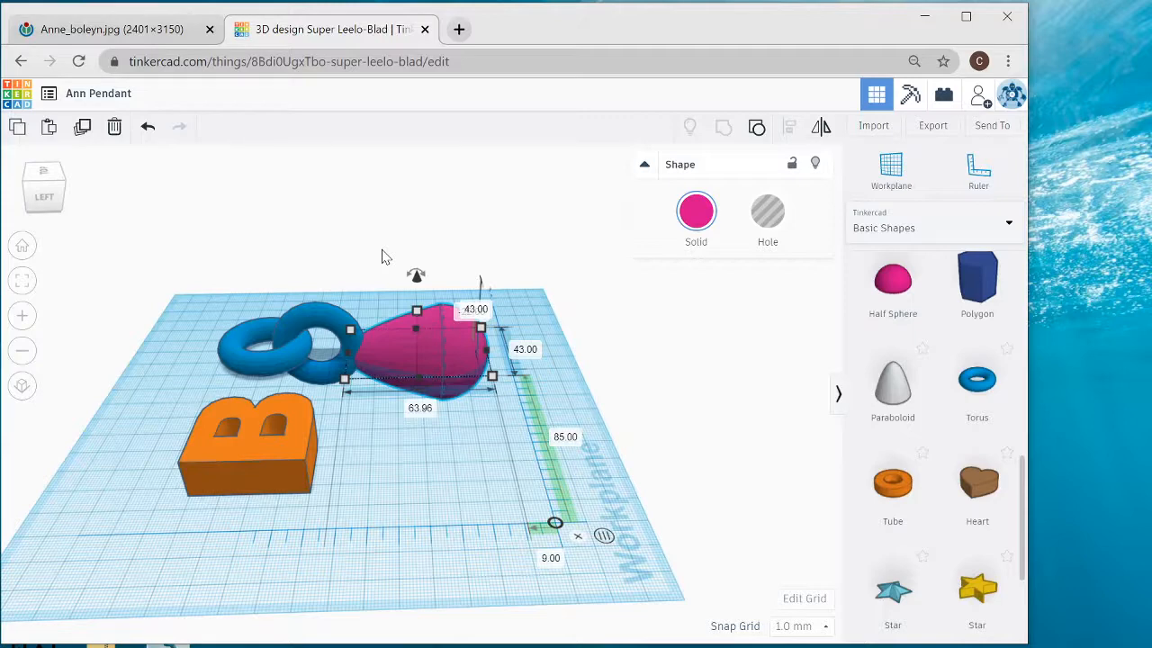
- Zoom in on the grouped tori, turn them into a hole to examine their overlap with the drop, and restore them to solid
{"action": "left_click", "coordinate": [303, 320]}
{"action": "key", "text": "f"}
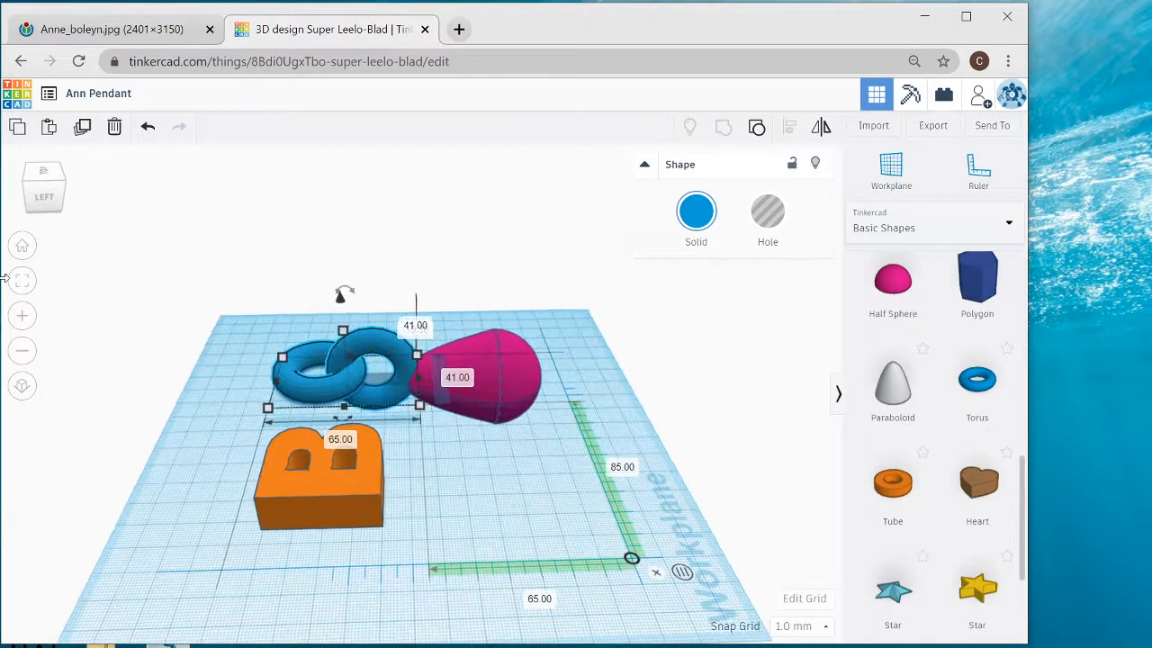
{"action": "left_click", "coordinate": [23, 288]}
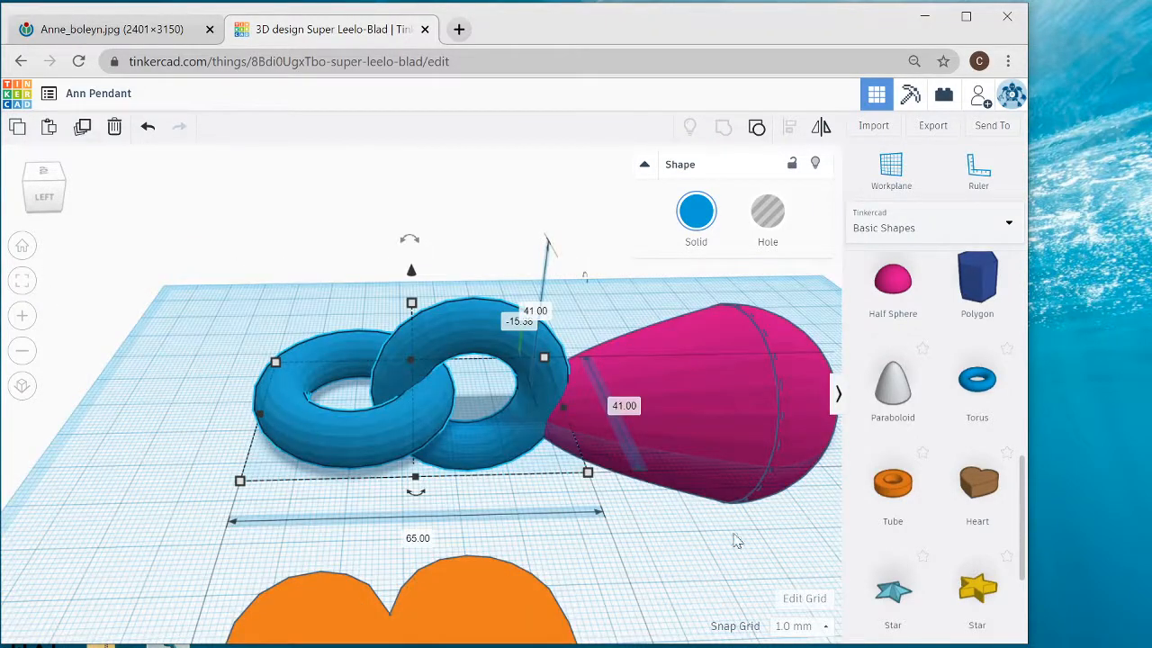
{"action": "left_click", "coordinate": [774, 214]}
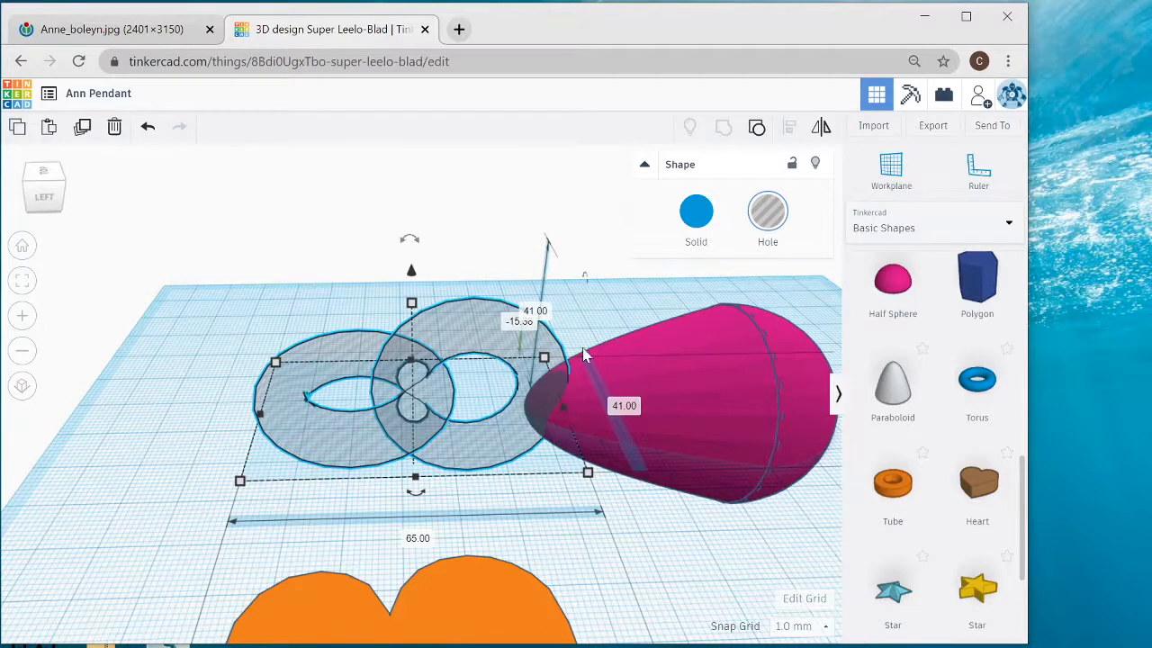
{"action": "left_click", "coordinate": [699, 220]}
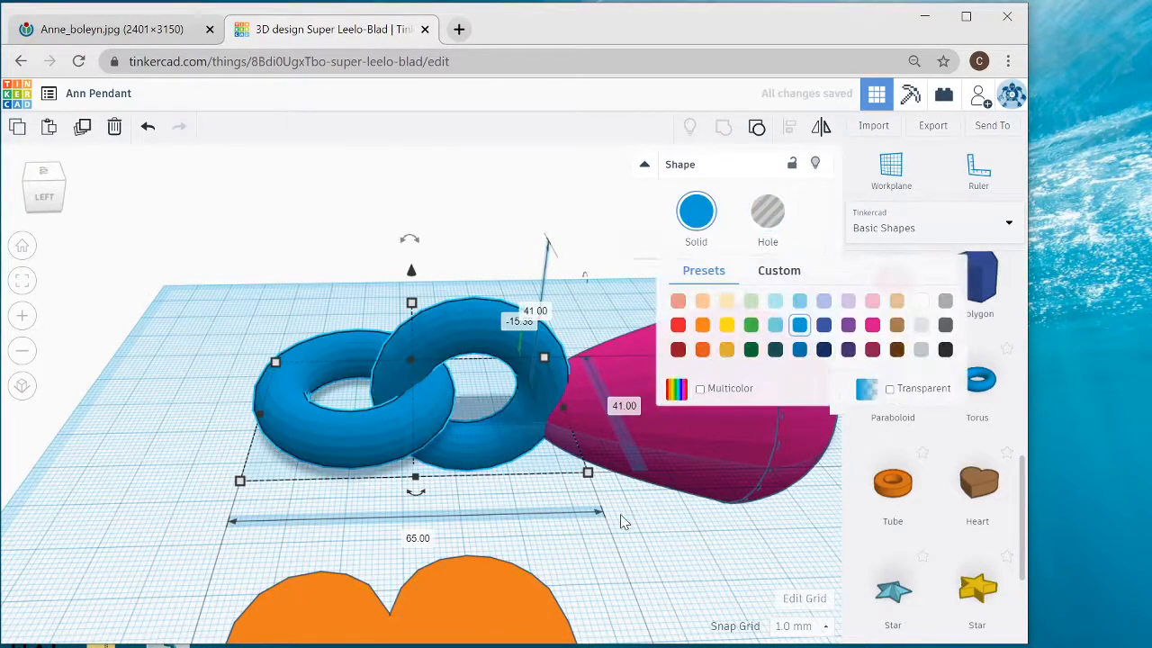
- Group the linked tori and the lying pearl drop into one shape
{"action": "right_click_drag", "start_coordinate": [569, 537], "coordinate": [466, 551]}
{"action": "scroll", "coordinate": [465, 551], "scroll_direction": "down", "scroll_amount": 3}
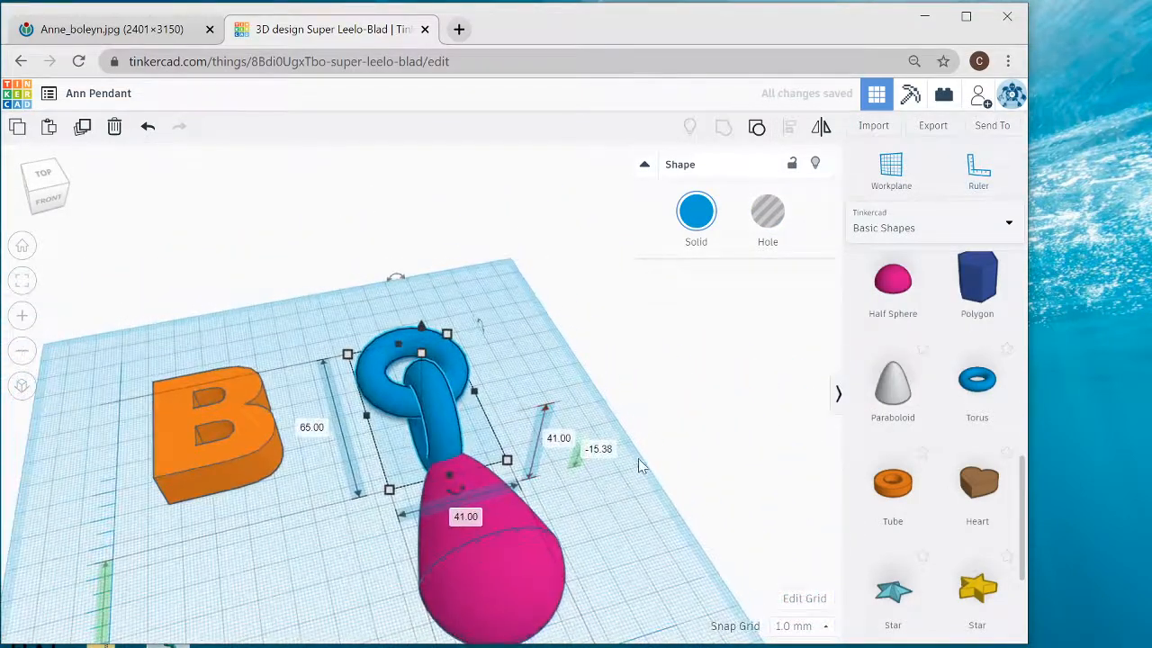
{"action": "scroll", "coordinate": [674, 432], "scroll_direction": "up", "scroll_amount": 2}
{"action": "scroll", "coordinate": [746, 363], "scroll_direction": "down", "scroll_amount": 1}
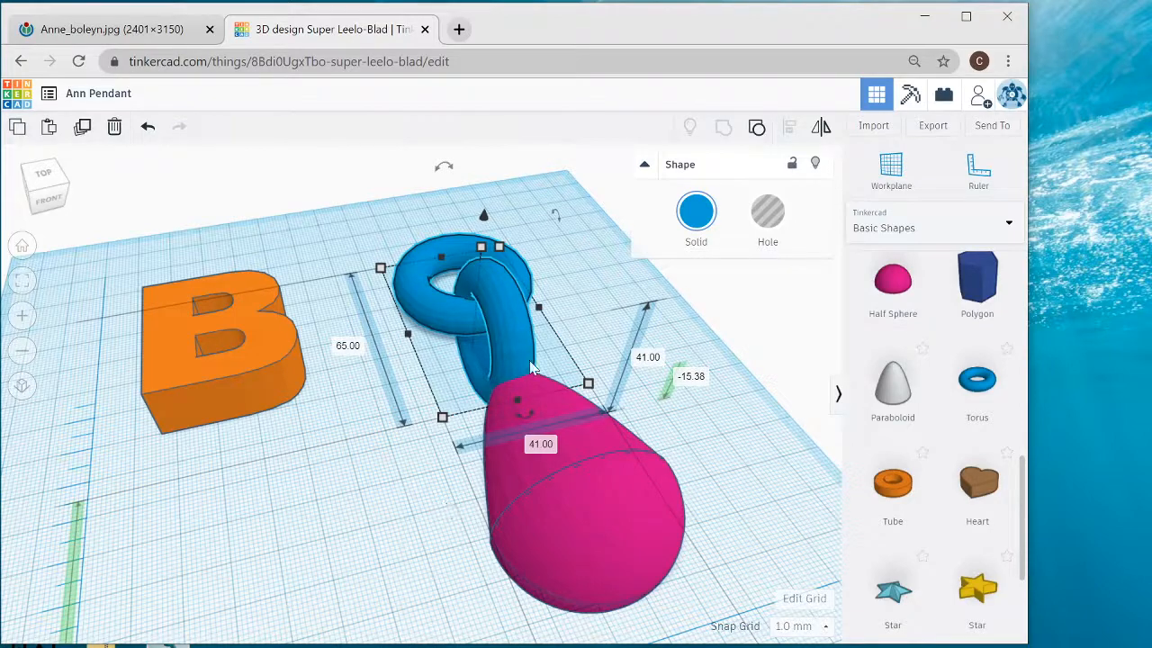
{"action": "left_click_drag", "start_coordinate": [529, 360], "coordinate": [601, 324]}
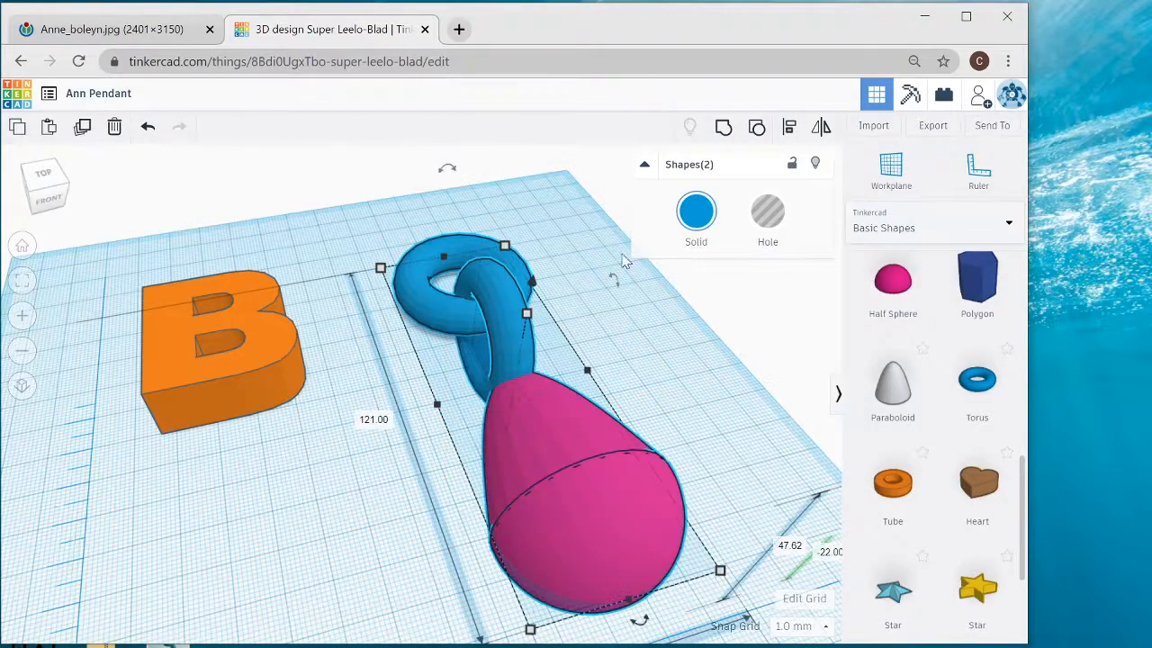
{"action": "left_click", "coordinate": [723, 130]}
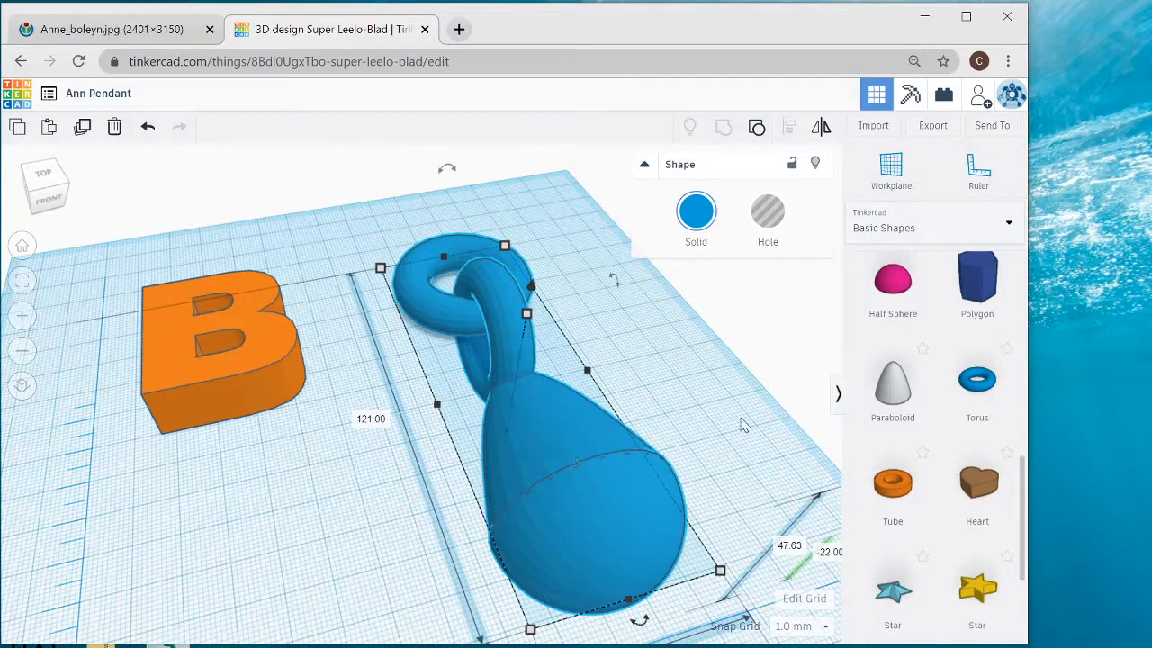
- Scale the chained drop down proportionally to about 34 mm long and 12 mm wide, and place it just below the letter B
{"action": "right_click_drag", "start_coordinate": [723, 378], "coordinate": [707, 398]}
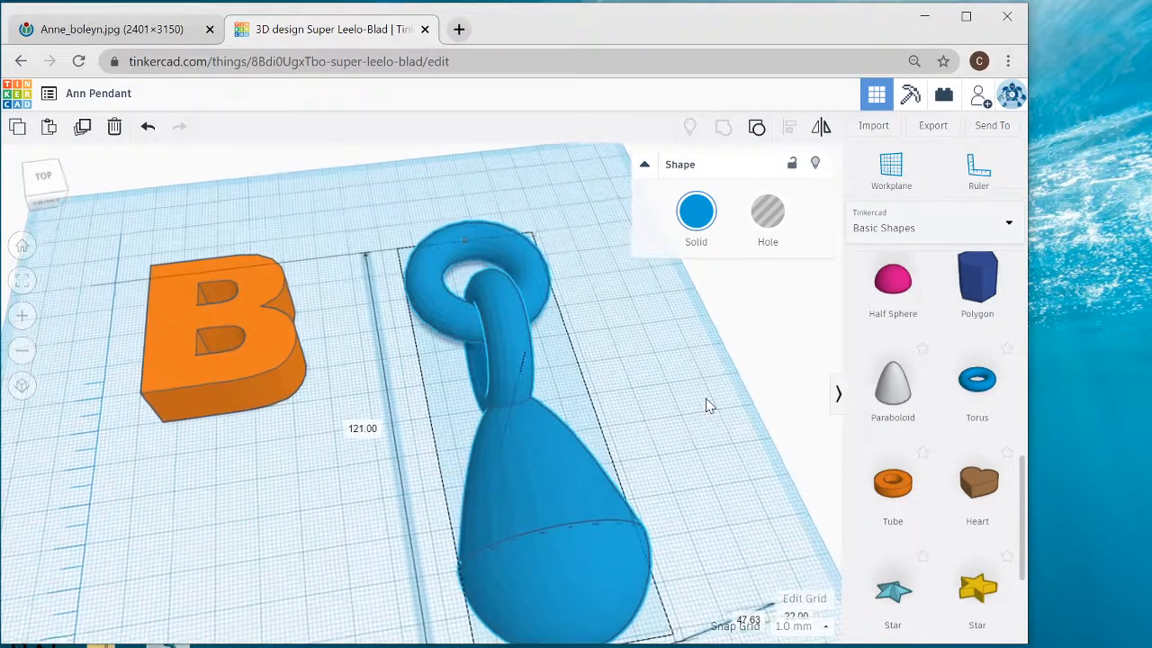
{"action": "scroll", "coordinate": [707, 399], "scroll_direction": "down", "scroll_amount": 3}
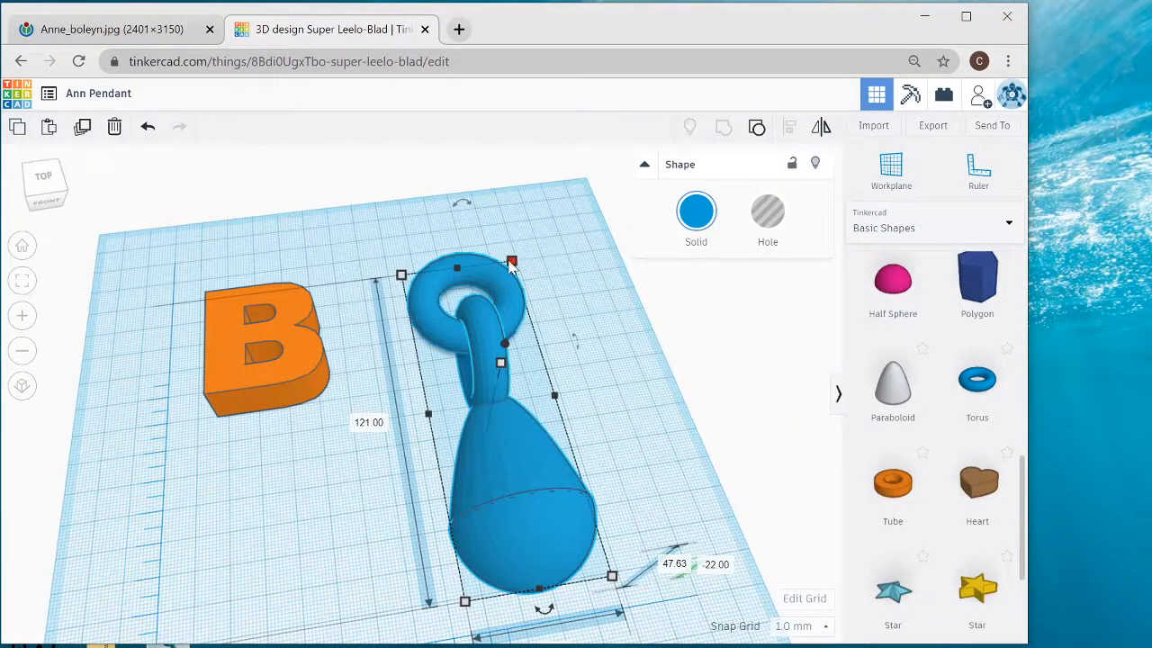
{"action": "left_click_drag", "start_coordinate": [513, 262], "coordinate": [475, 520], "text": "shift"}
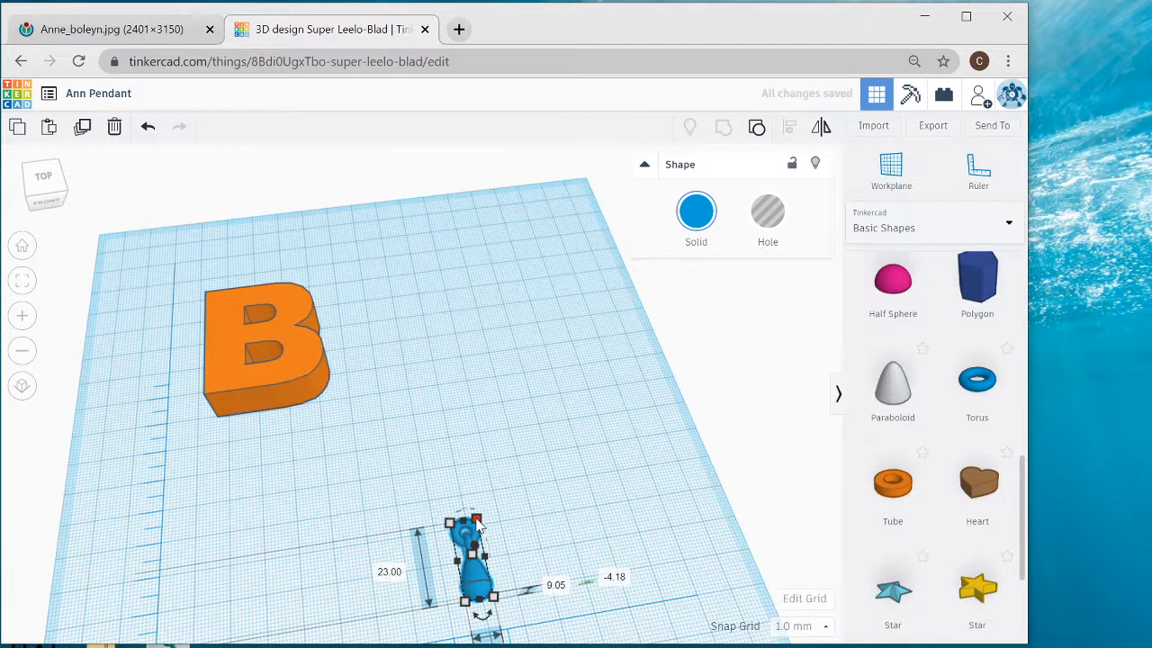
{"action": "left_click_drag", "start_coordinate": [477, 519], "coordinate": [490, 497], "text": "shift"}
{"action": "left_click_drag", "start_coordinate": [452, 583], "coordinate": [225, 520]}
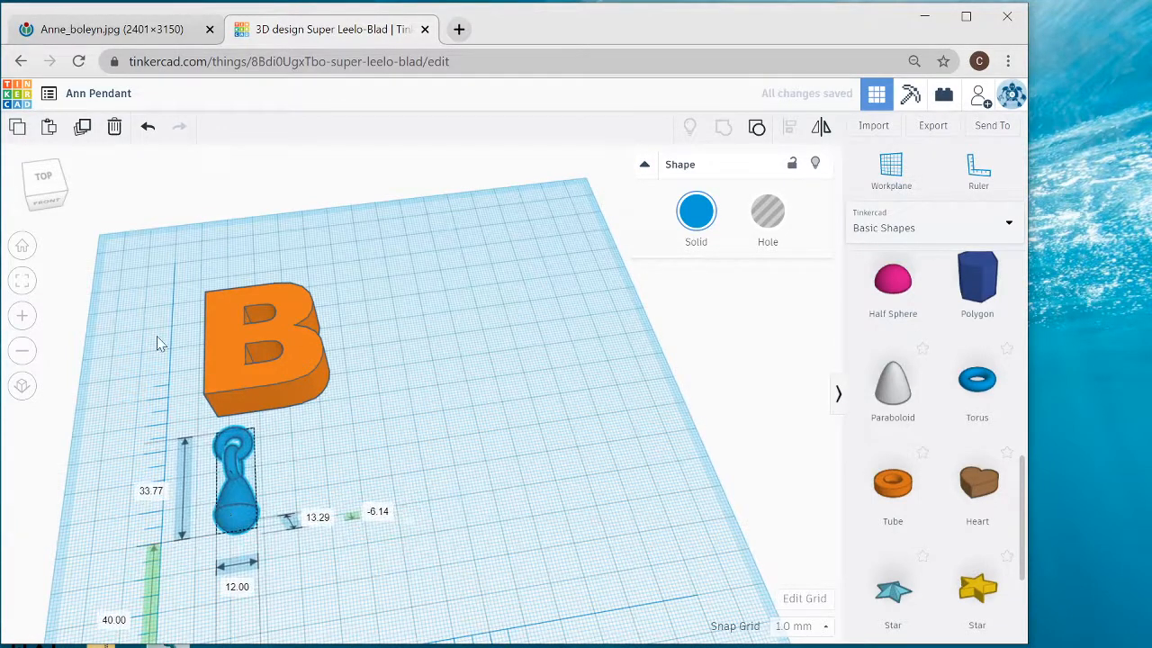
- Make two copies of the small chained drop beside the original, consulting the Anne Boleyn necklace picture for the number of pearls
{"action": "left_click_drag", "start_coordinate": [155, 334], "coordinate": [369, 576]}
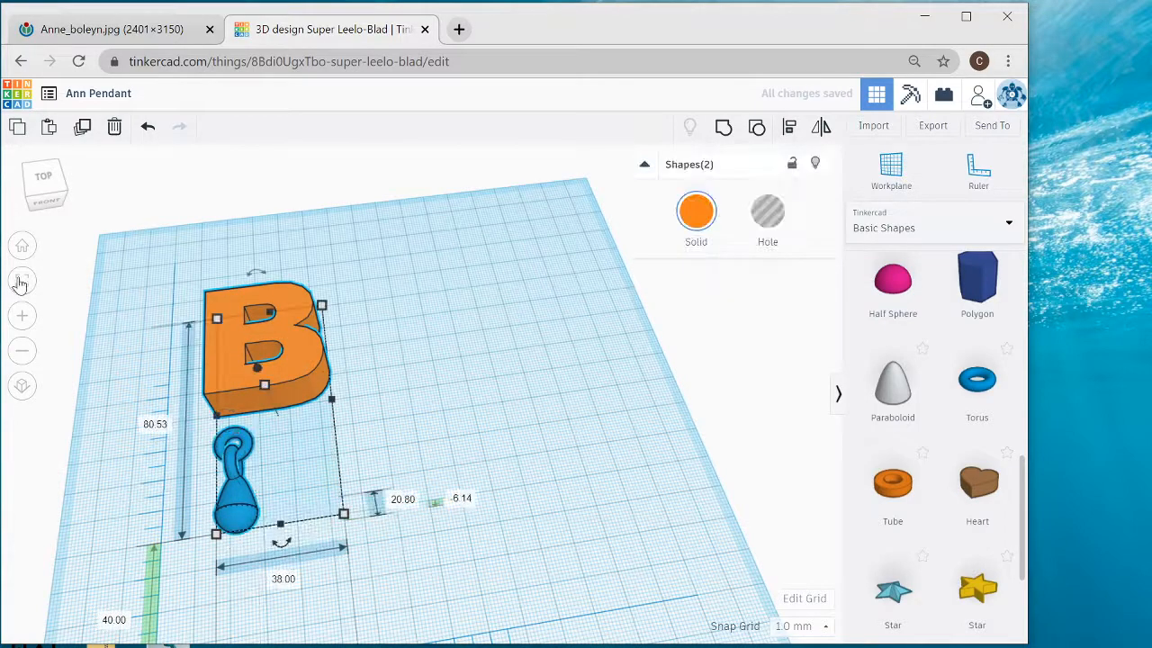
{"action": "left_click", "coordinate": [23, 280]}
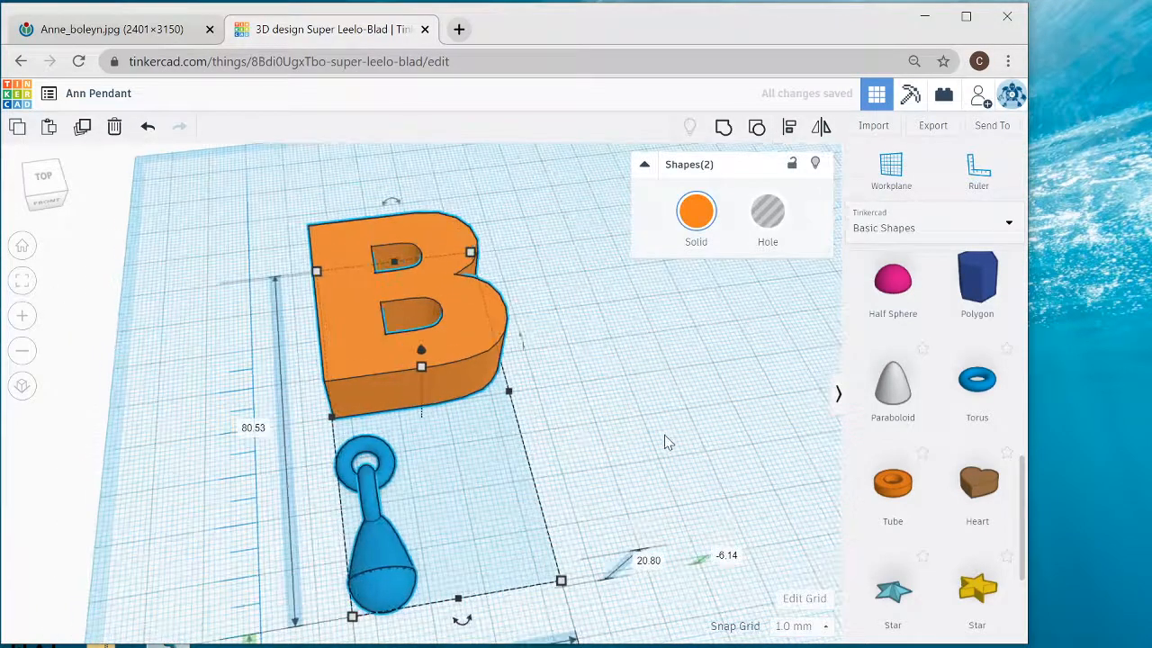
{"action": "right_click_drag", "start_coordinate": [664, 433], "coordinate": [655, 431]}
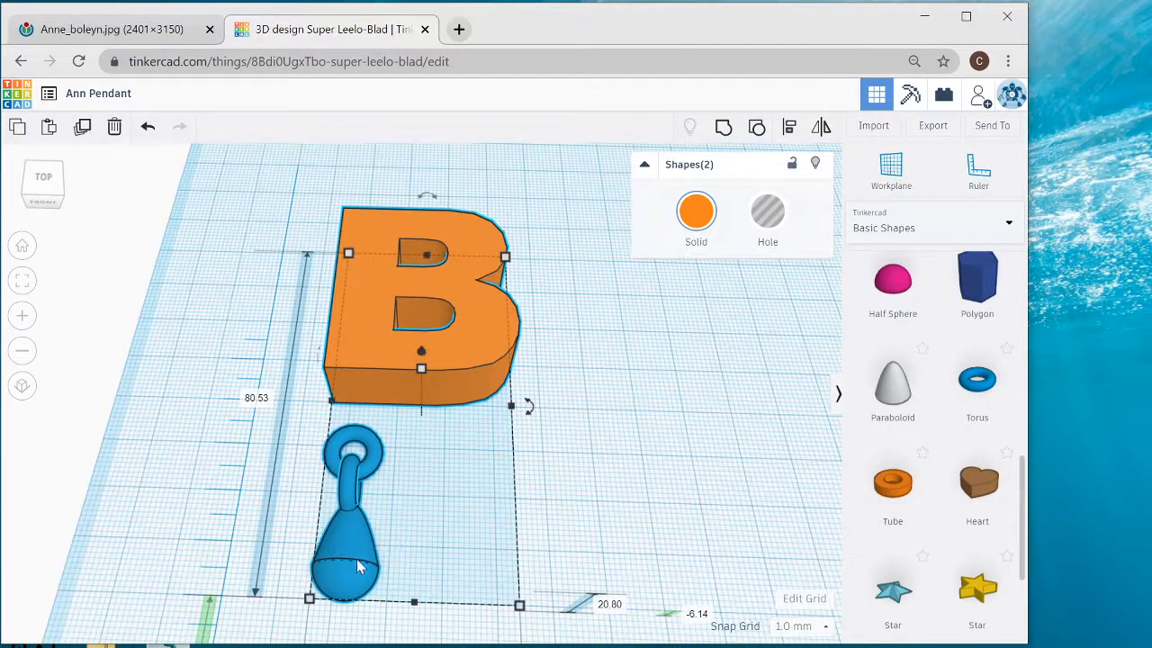
{"action": "left_click", "coordinate": [407, 540]}
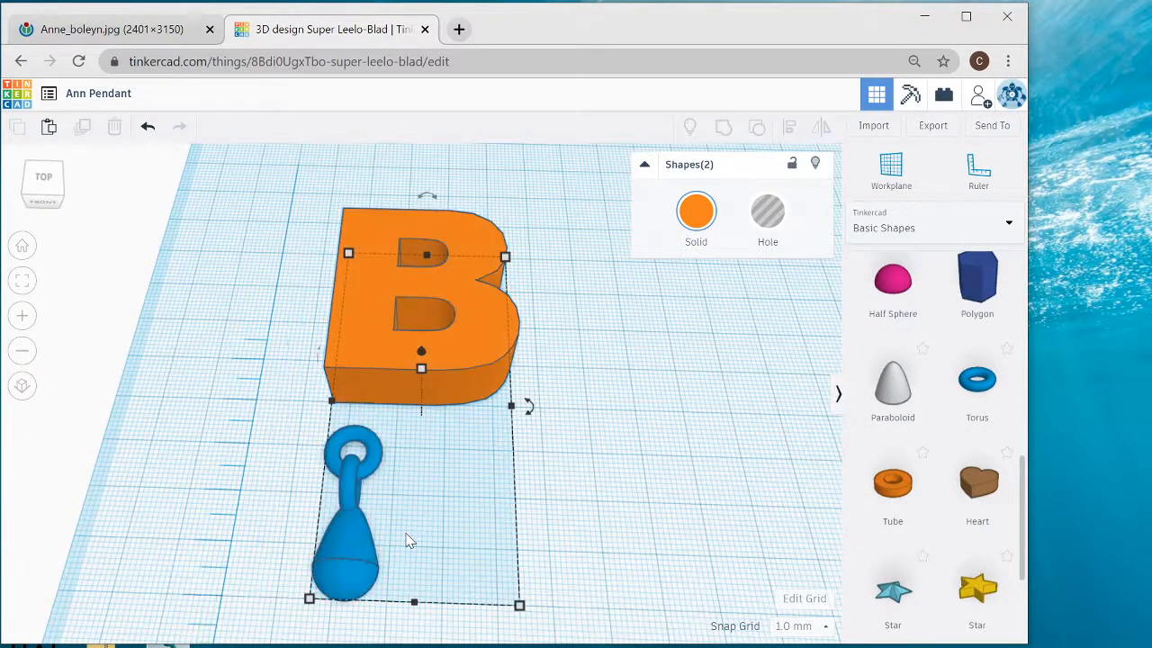
{"action": "left_click", "coordinate": [357, 572]}
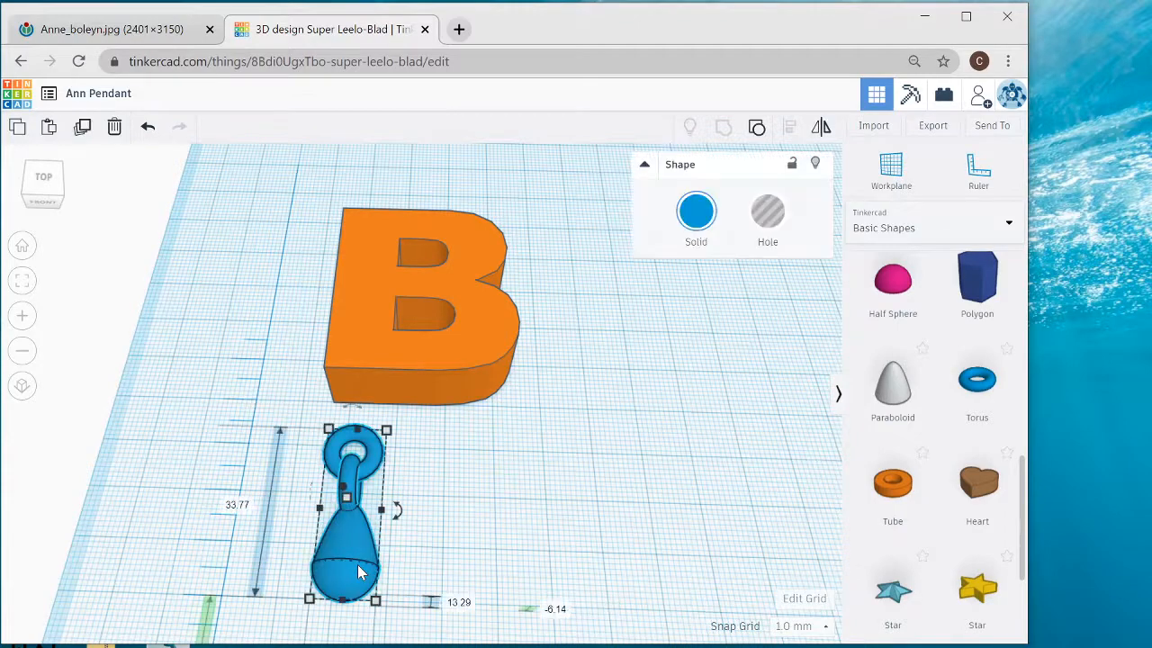
{"action": "key", "text": "ctrl+v"}
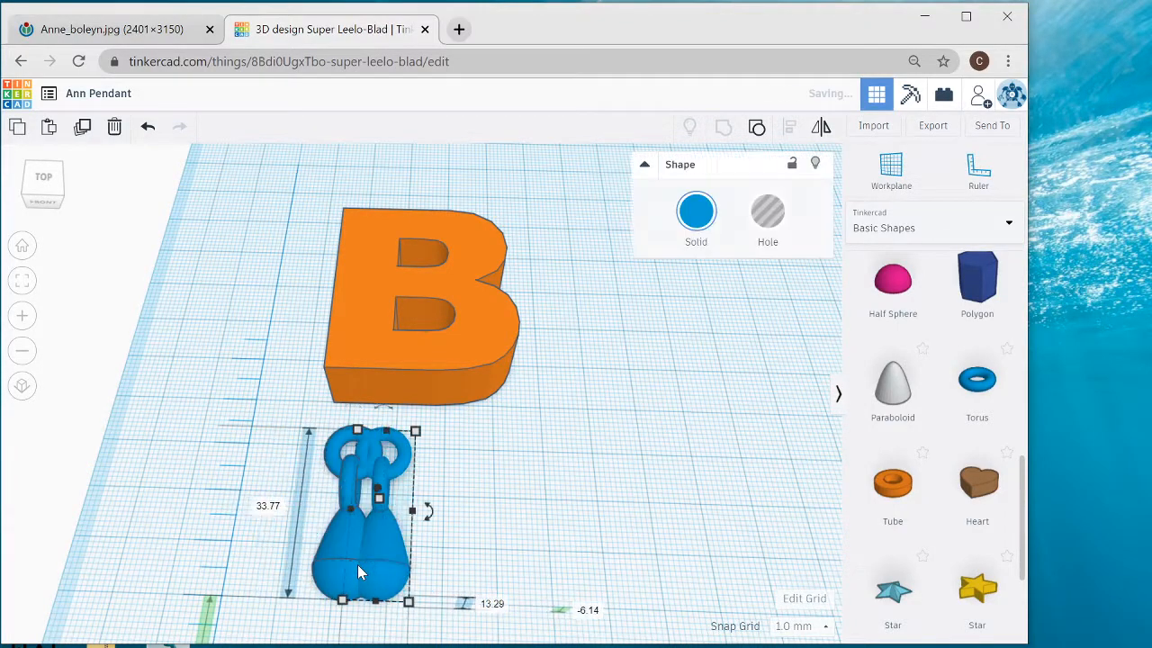
{"action": "left_click", "coordinate": [155, 38]}
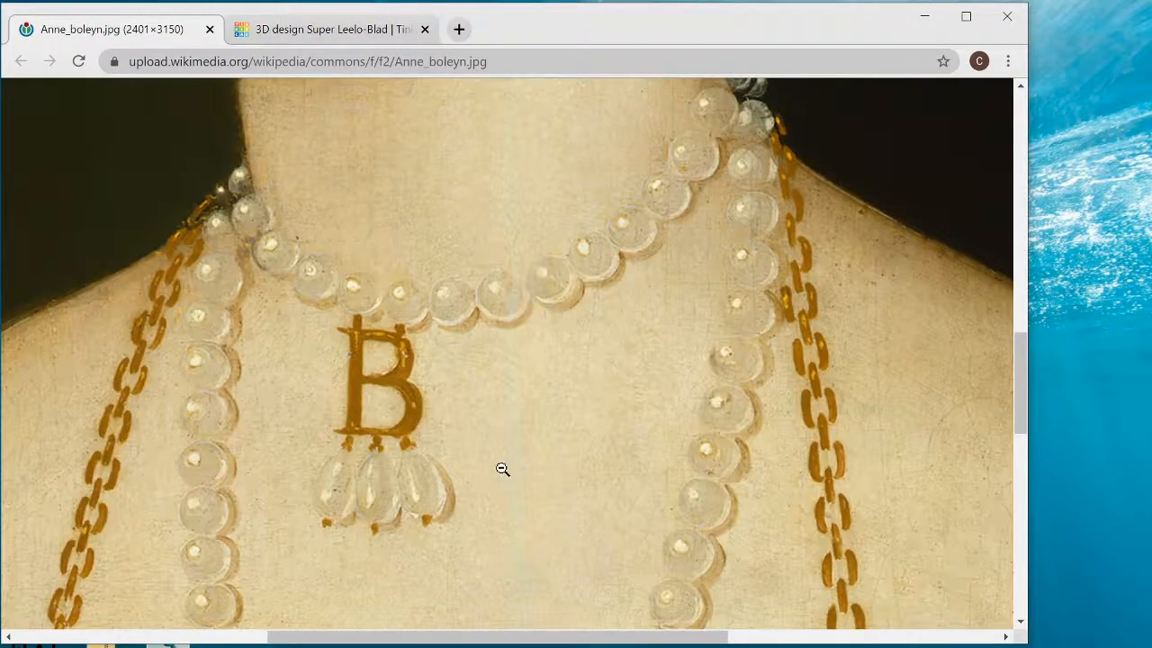
{"action": "left_click", "coordinate": [285, 35]}
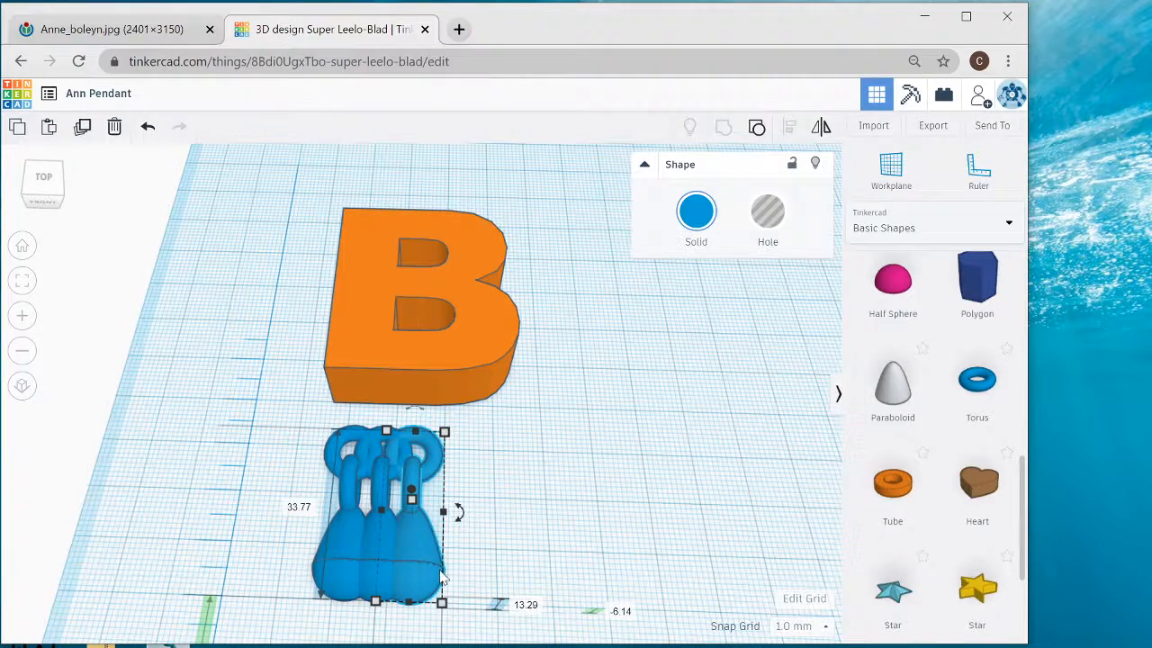
- Spread the three chained drops in a row along the B's lower edge so that their upper tori overlap the letter
{"action": "left_click_drag", "start_coordinate": [416, 565], "coordinate": [493, 569]}
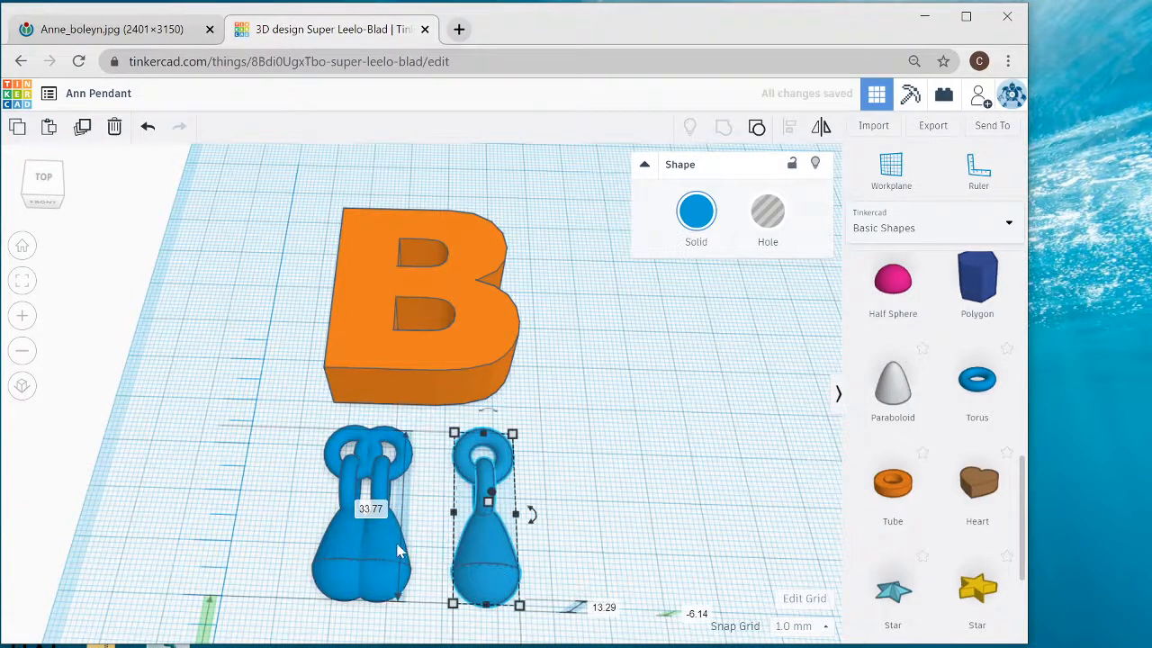
{"action": "left_click_drag", "start_coordinate": [383, 544], "coordinate": [402, 506]}
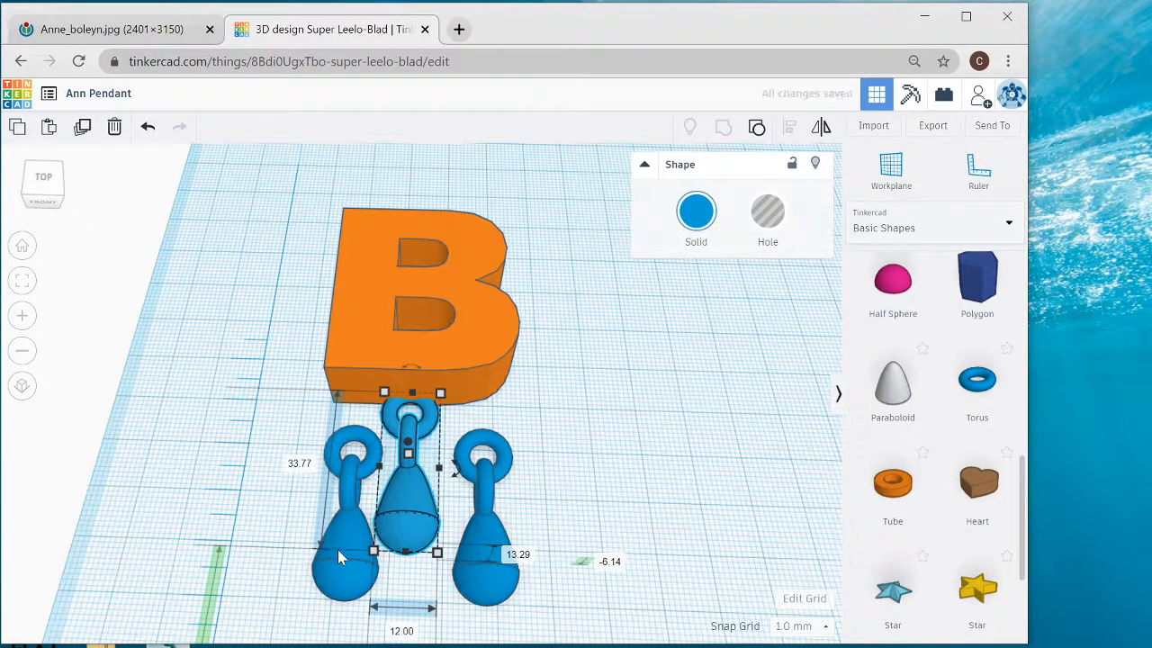
{"action": "left_click_drag", "start_coordinate": [338, 537], "coordinate": [338, 497]}
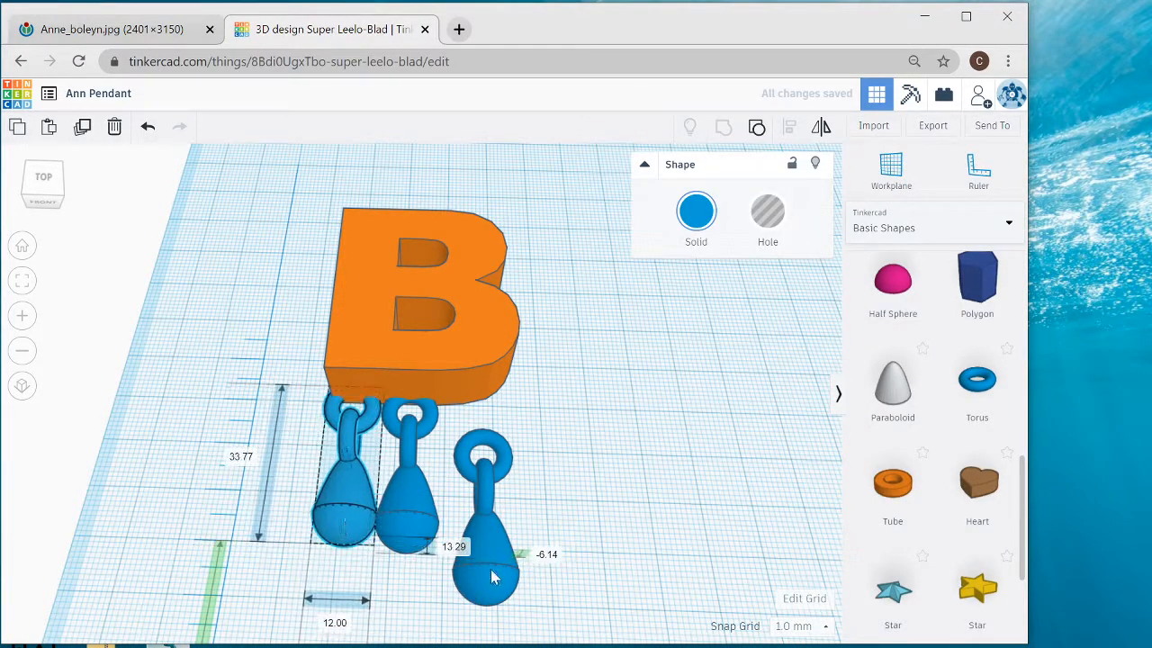
{"action": "left_click_drag", "start_coordinate": [489, 559], "coordinate": [483, 512]}
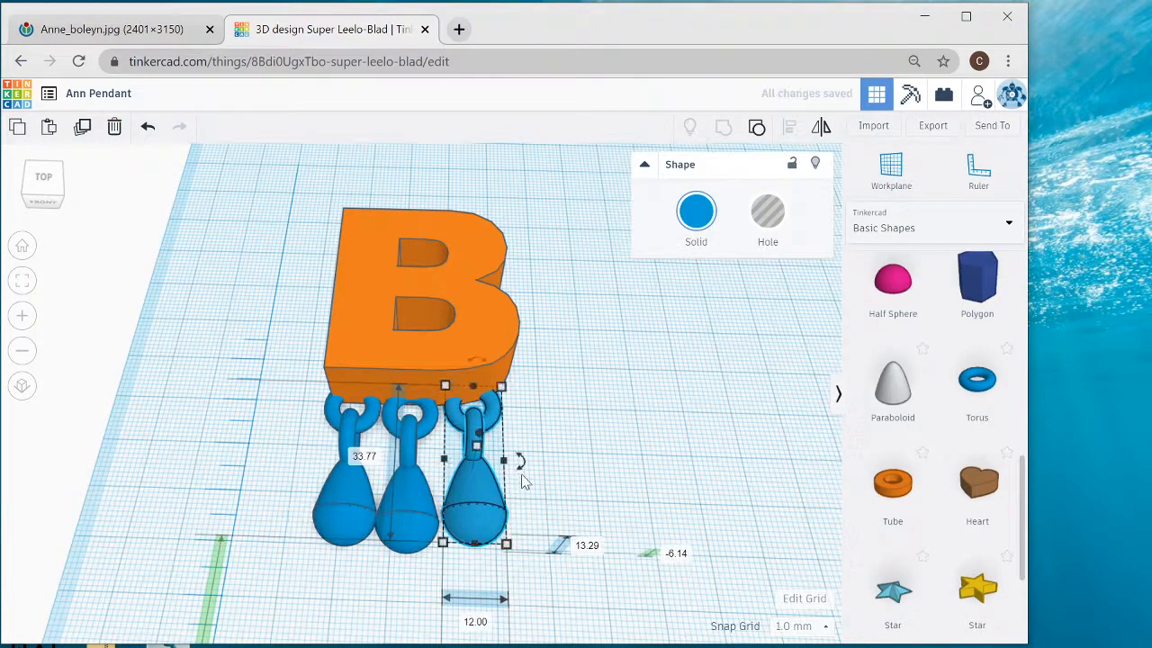
- Tilt the right-hand drop 17° outward and shift it towards the B's outer edge, then recentre the middle drop under the letter
{"action": "left_click_drag", "start_coordinate": [521, 466], "coordinate": [655, 429]}
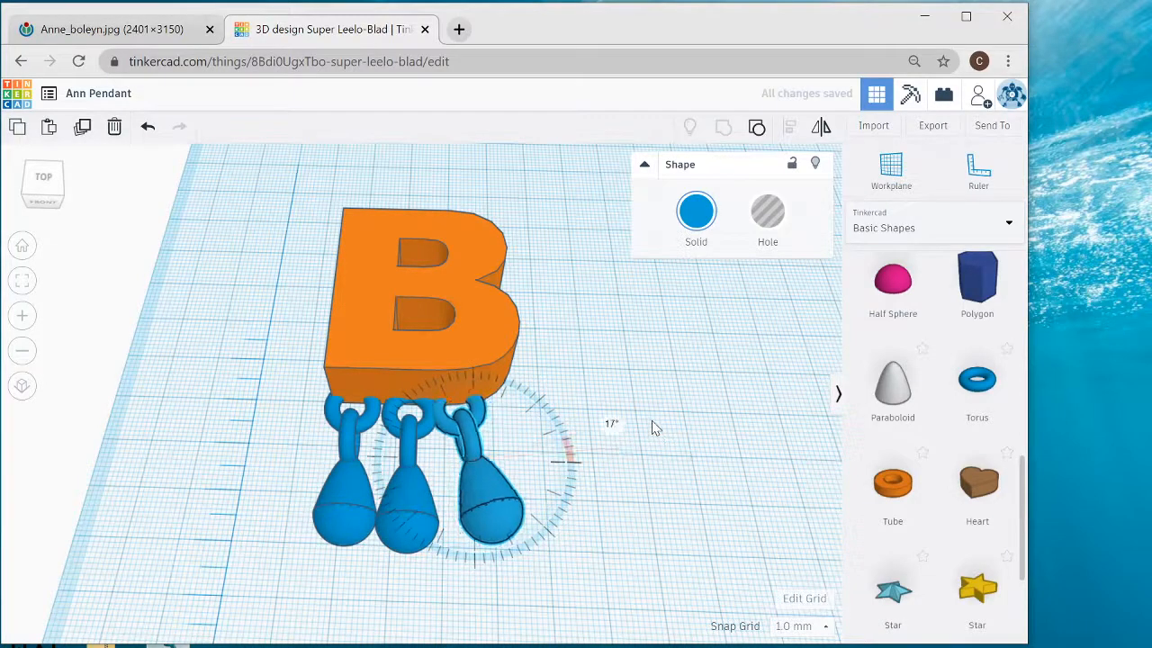
{"action": "left_click_drag", "start_coordinate": [497, 511], "coordinate": [520, 501]}
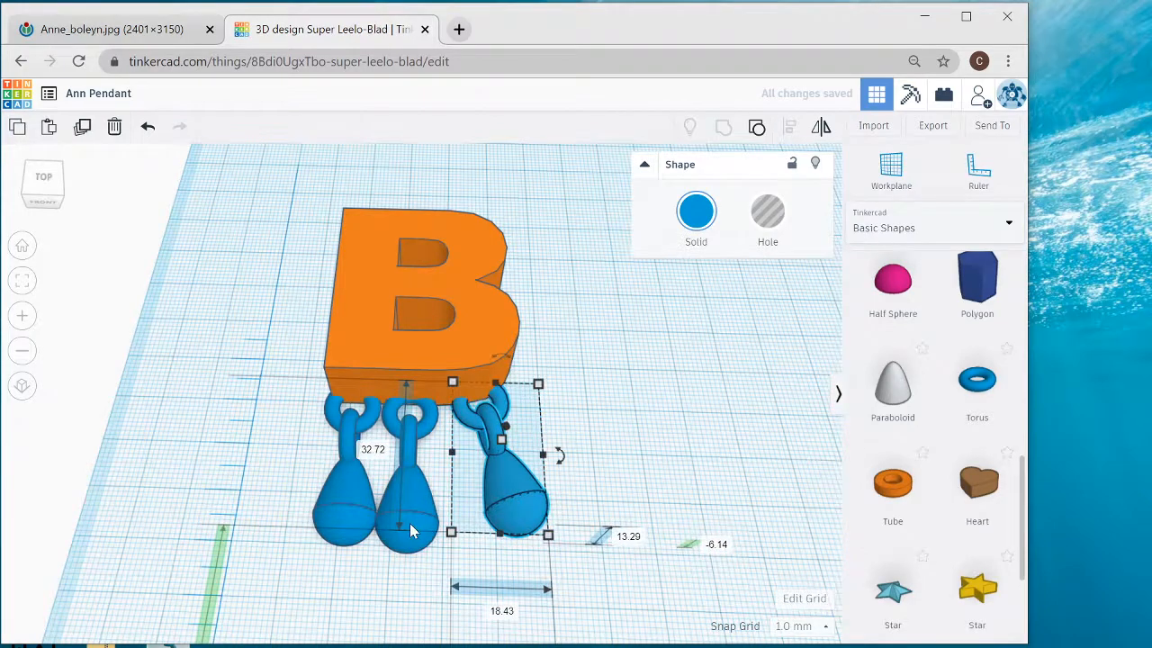
{"action": "left_click_drag", "start_coordinate": [410, 531], "coordinate": [428, 531]}
- Tilt the left-hand drop slightly outward and nudge it 2 mm towards the middle drop
{"action": "left_click", "coordinate": [345, 520]}
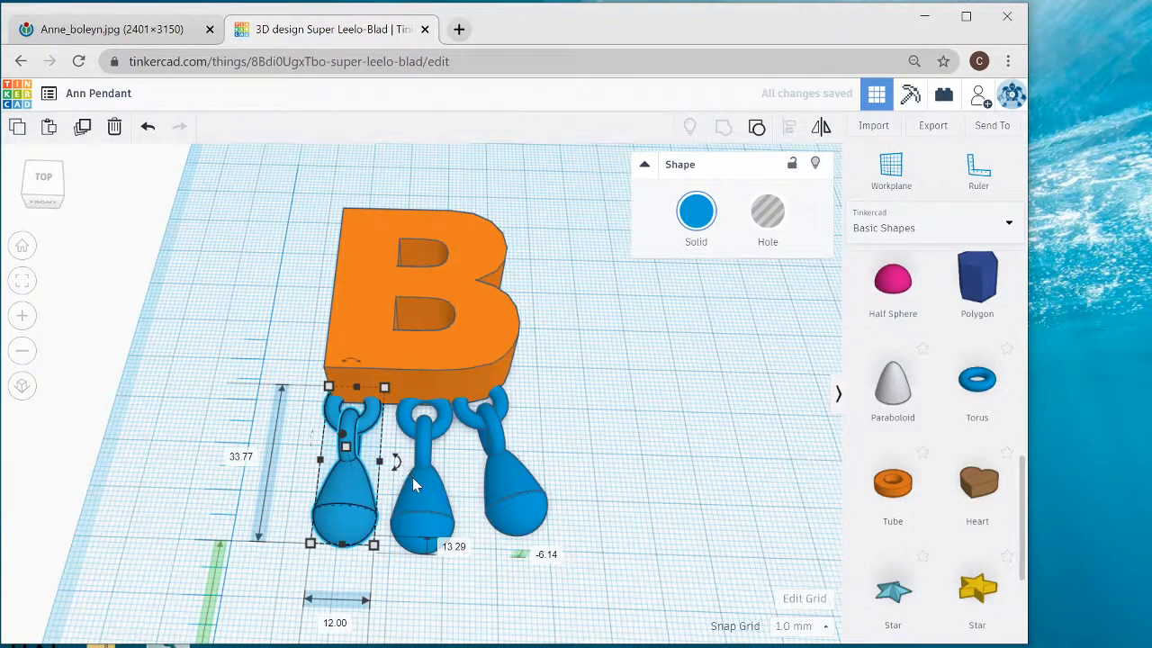
{"action": "left_click_drag", "start_coordinate": [396, 462], "coordinate": [497, 499]}
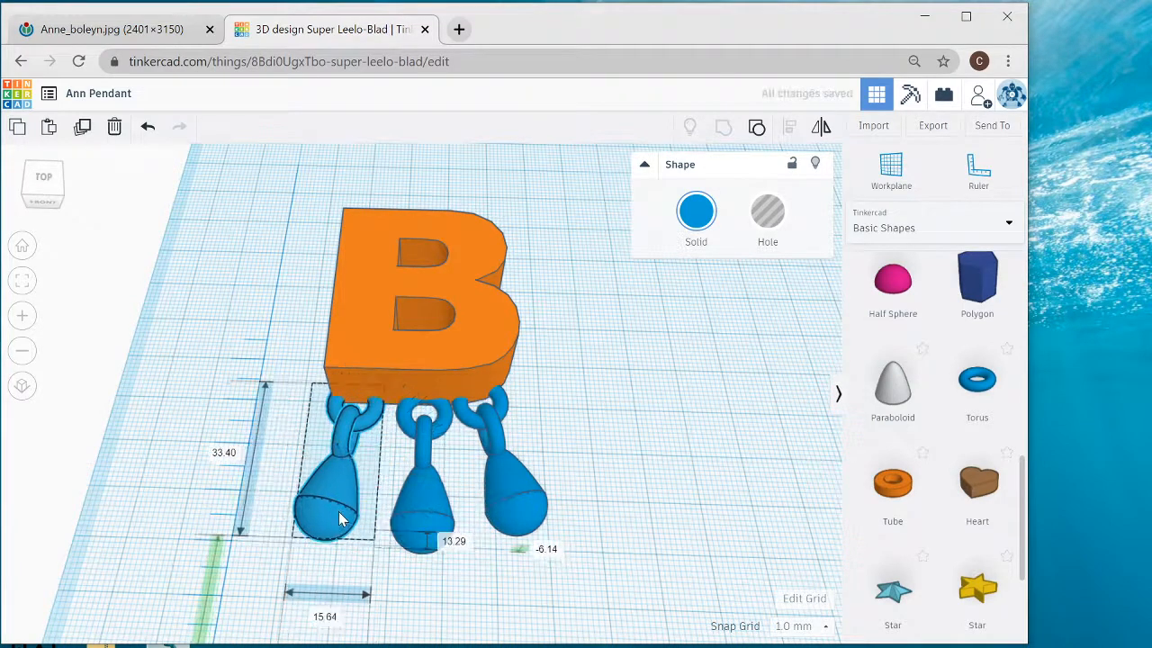
{"action": "key", "text": "Right"}
{"action": "key", "text": "Right"}
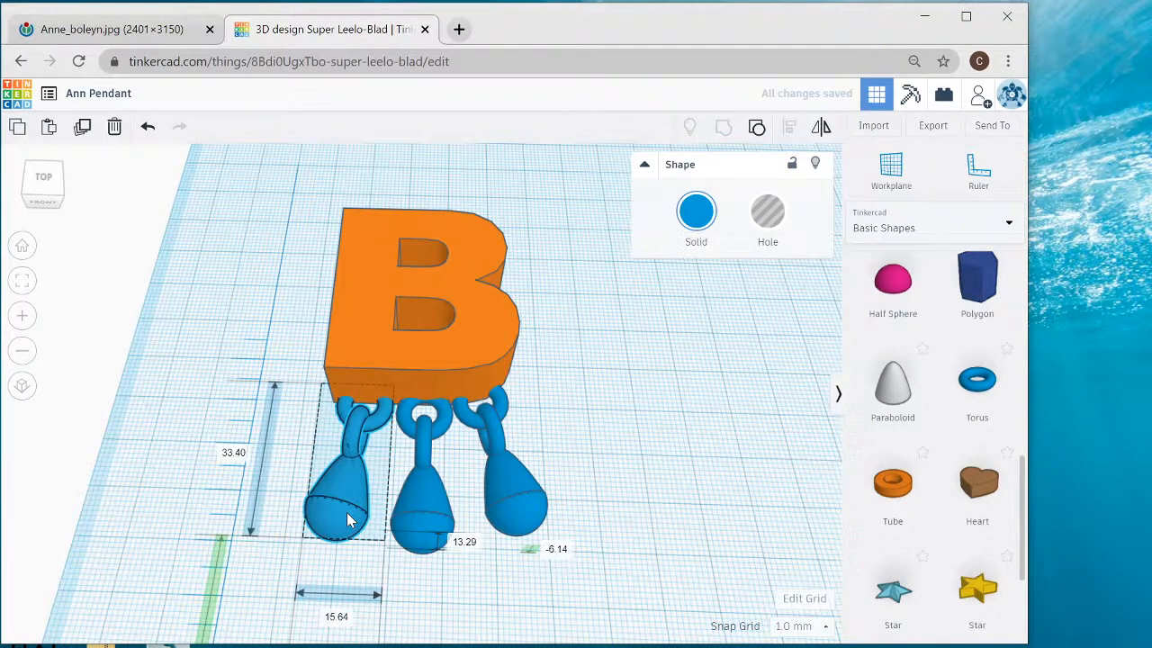
- Align the letter B and the left-hand drop vertically through the middle of their heights
{"action": "right_click_drag", "start_coordinate": [719, 512], "coordinate": [645, 416]}
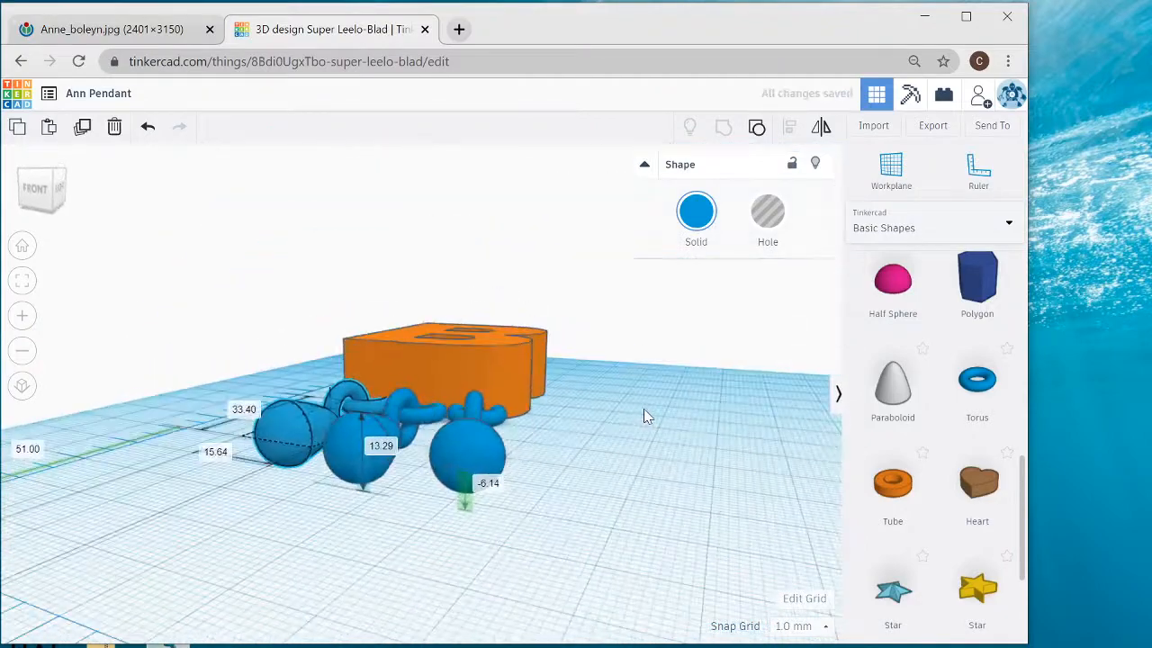
{"action": "right_click_drag", "start_coordinate": [630, 463], "coordinate": [686, 528]}
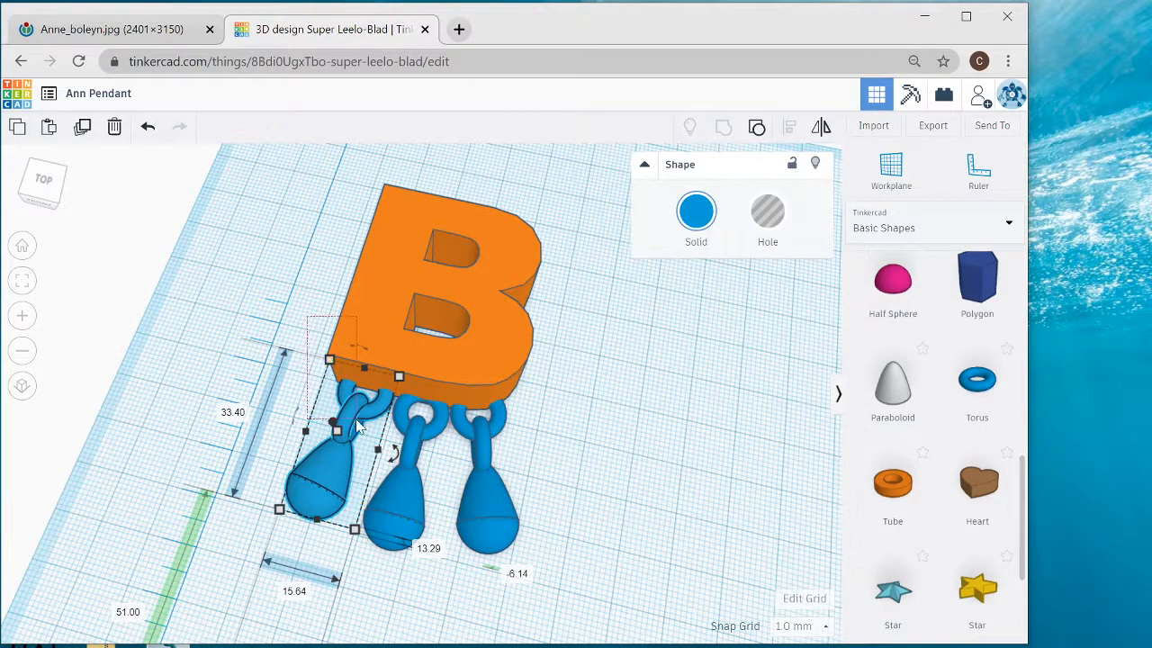
{"action": "left_click_drag", "start_coordinate": [356, 423], "coordinate": [355, 428]}
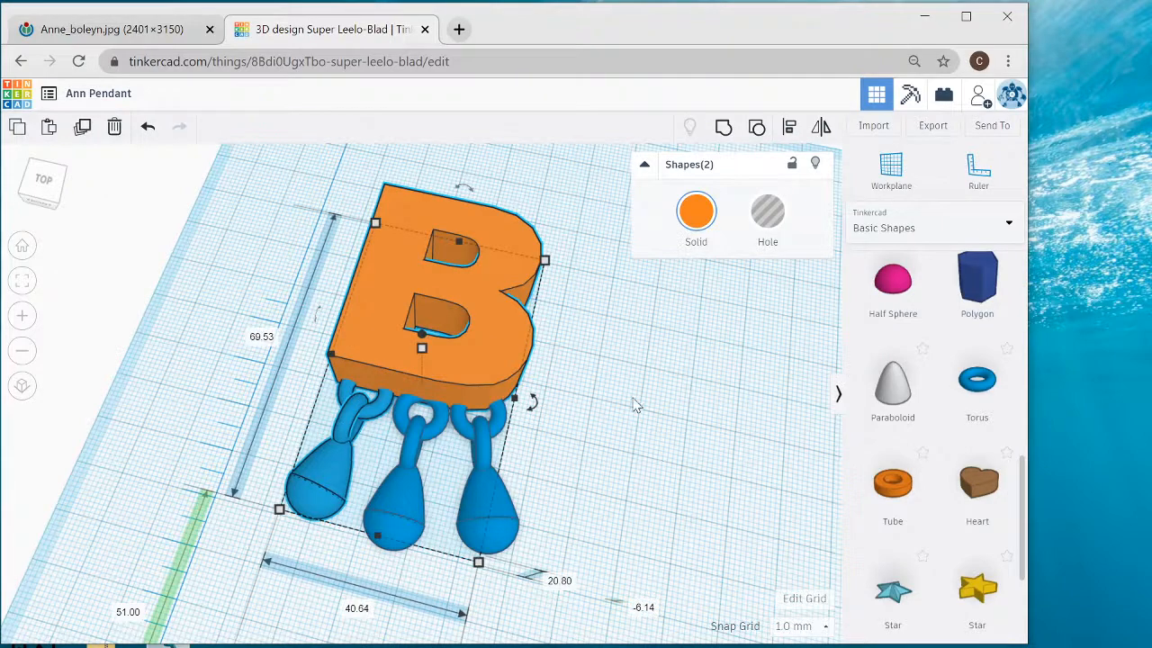
{"action": "left_click", "coordinate": [783, 145]}
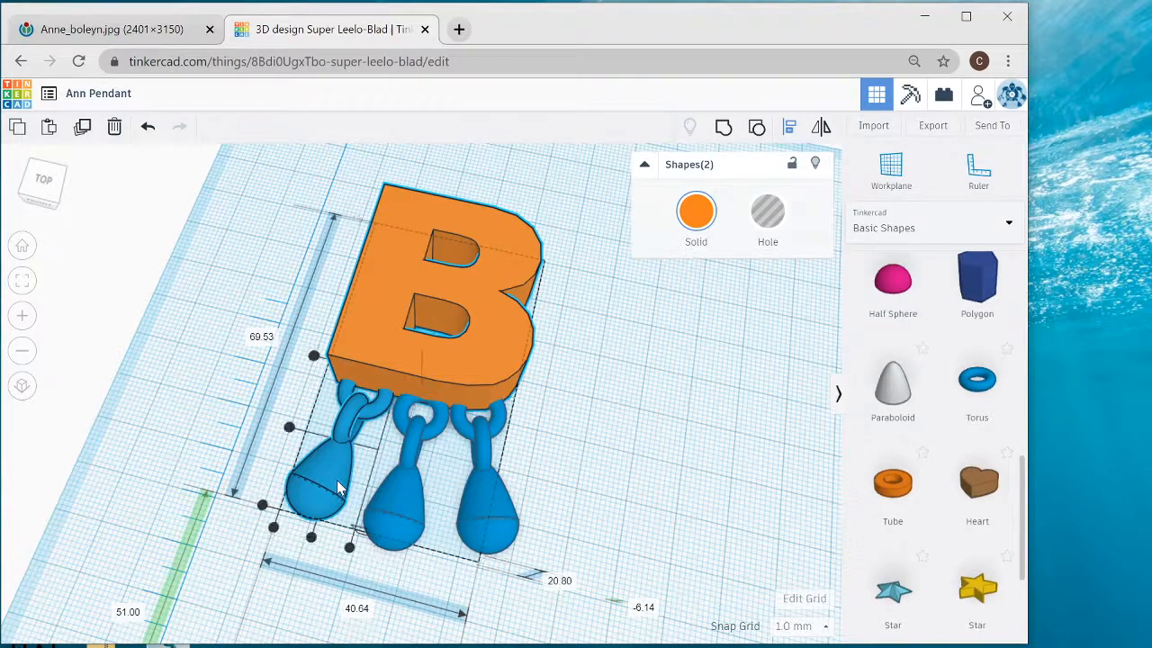
{"action": "right_click_drag", "start_coordinate": [382, 443], "coordinate": [364, 402]}
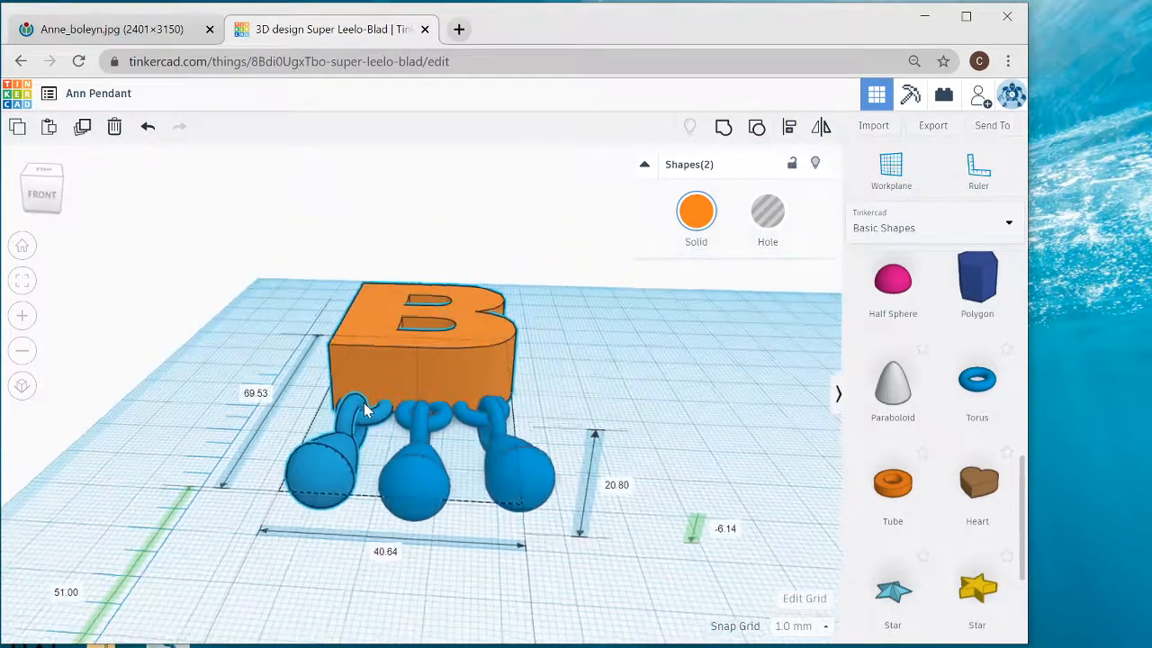
{"action": "left_click", "coordinate": [390, 494]}
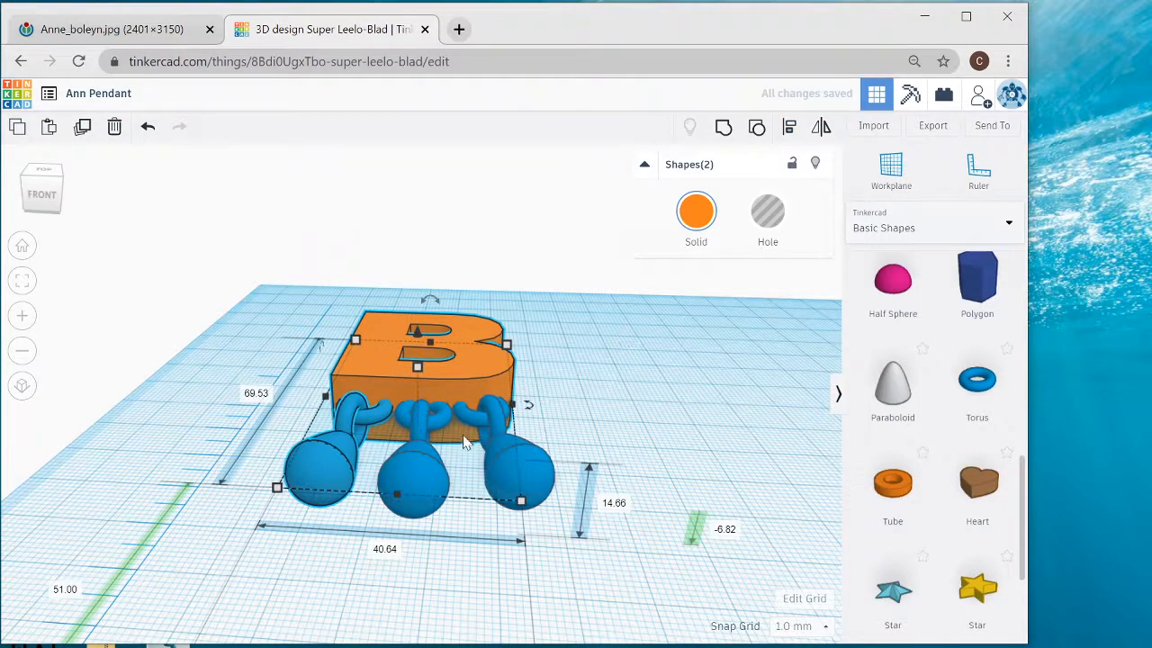
- Check how the B hangs in the necklace picture, and add a tube with radius 10 to the workplane beside the letter
{"action": "right_click_drag", "start_coordinate": [648, 317], "coordinate": [728, 380]}
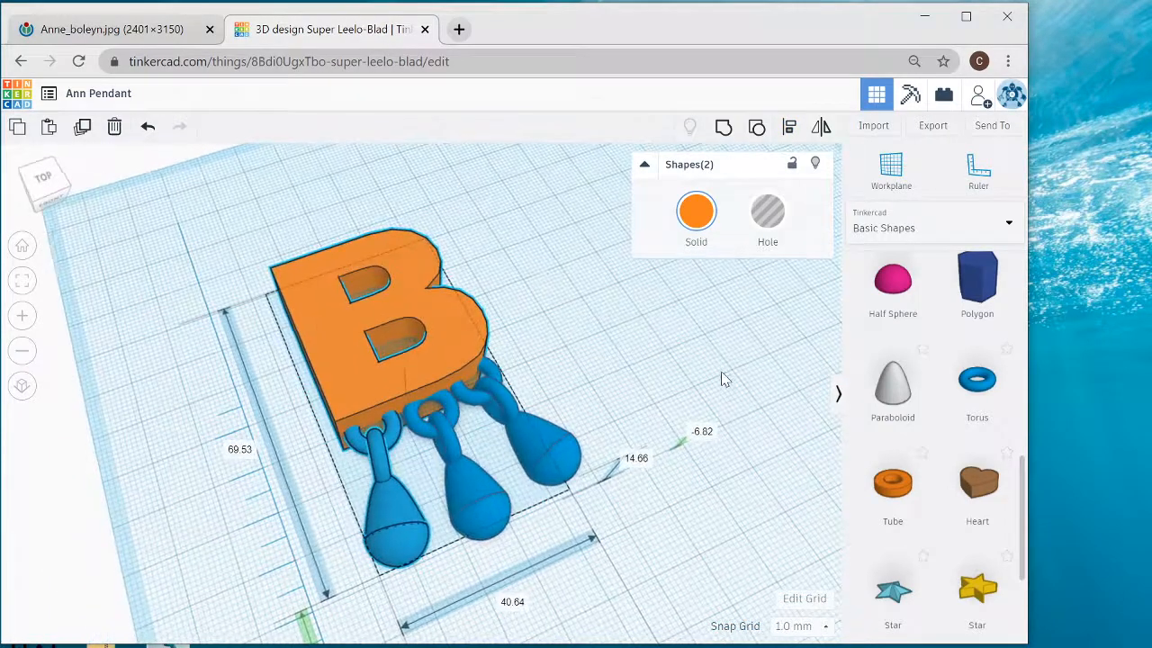
{"action": "left_click", "coordinate": [151, 37]}
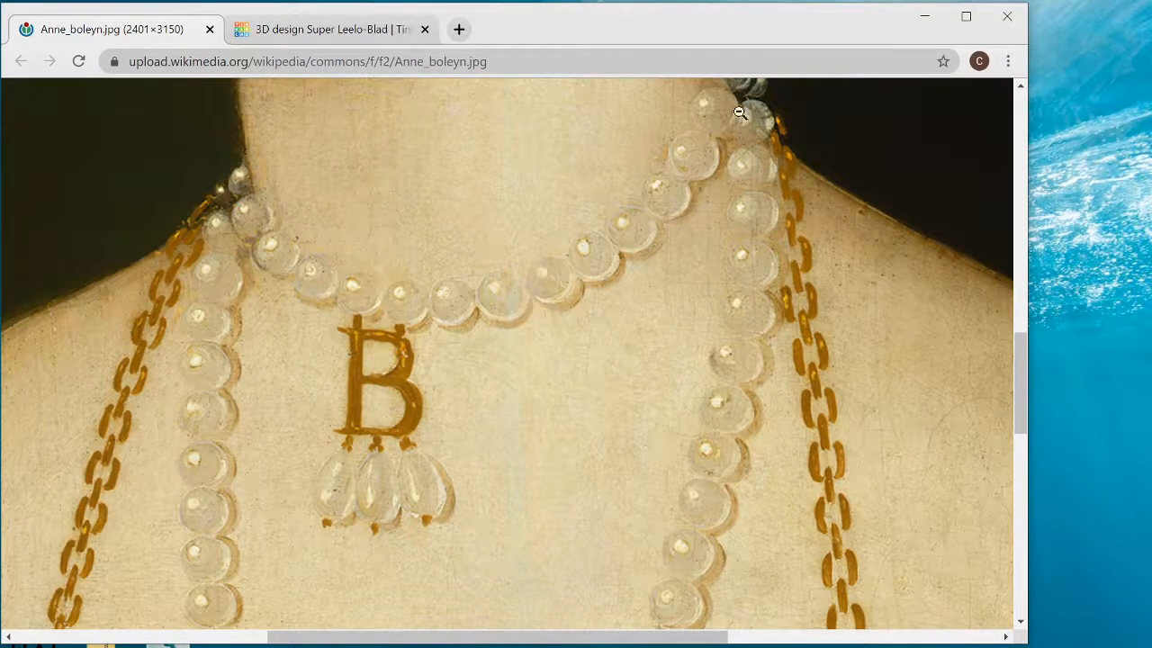
{"action": "left_click", "coordinate": [315, 31]}
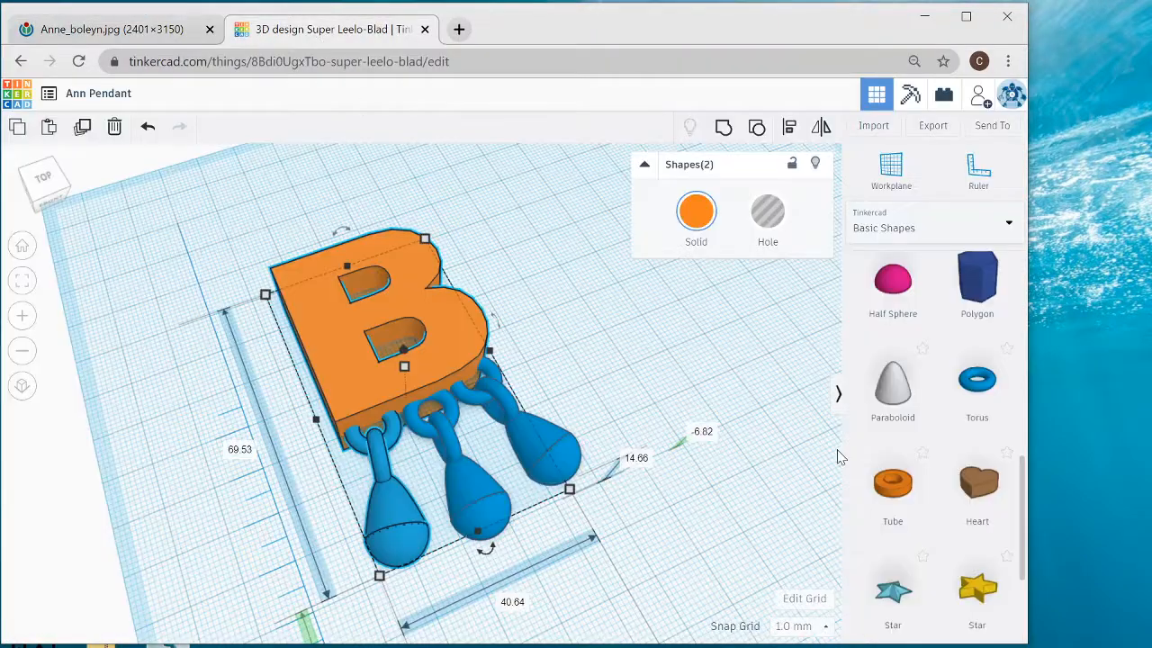
{"action": "left_click_drag", "start_coordinate": [896, 495], "coordinate": [687, 358]}
{"action": "middle_click_drag", "start_coordinate": [640, 496], "coordinate": [502, 529]}
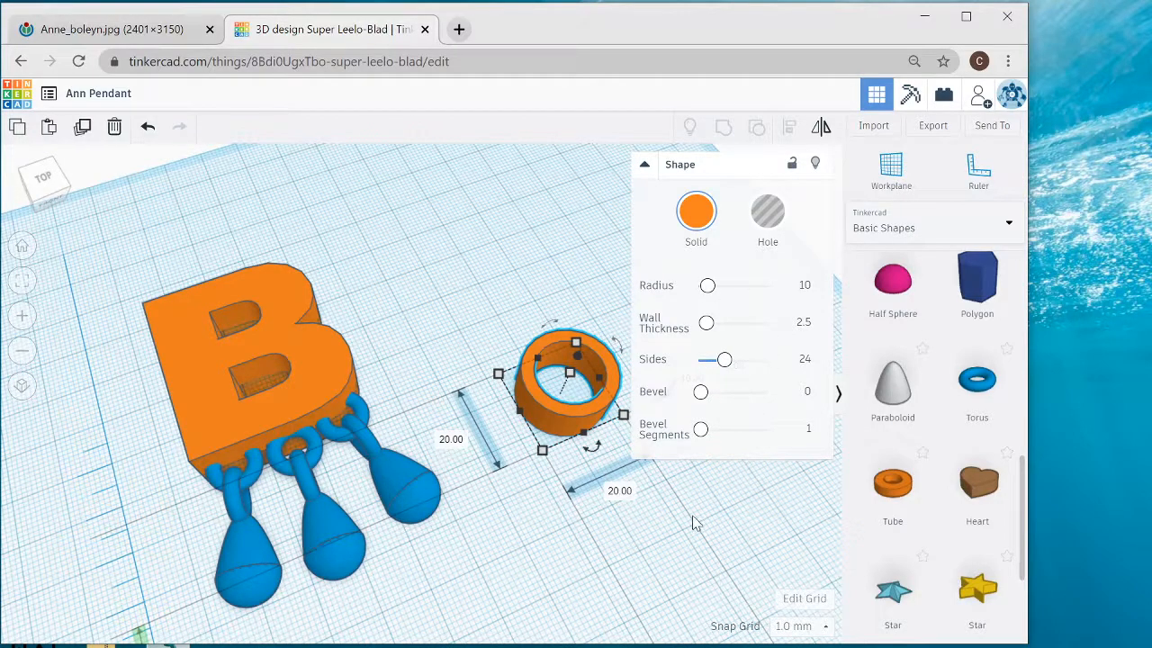
- Recolour the tube beside the letter with the light red preset
{"action": "middle_click_drag", "start_coordinate": [593, 503], "coordinate": [432, 524]}
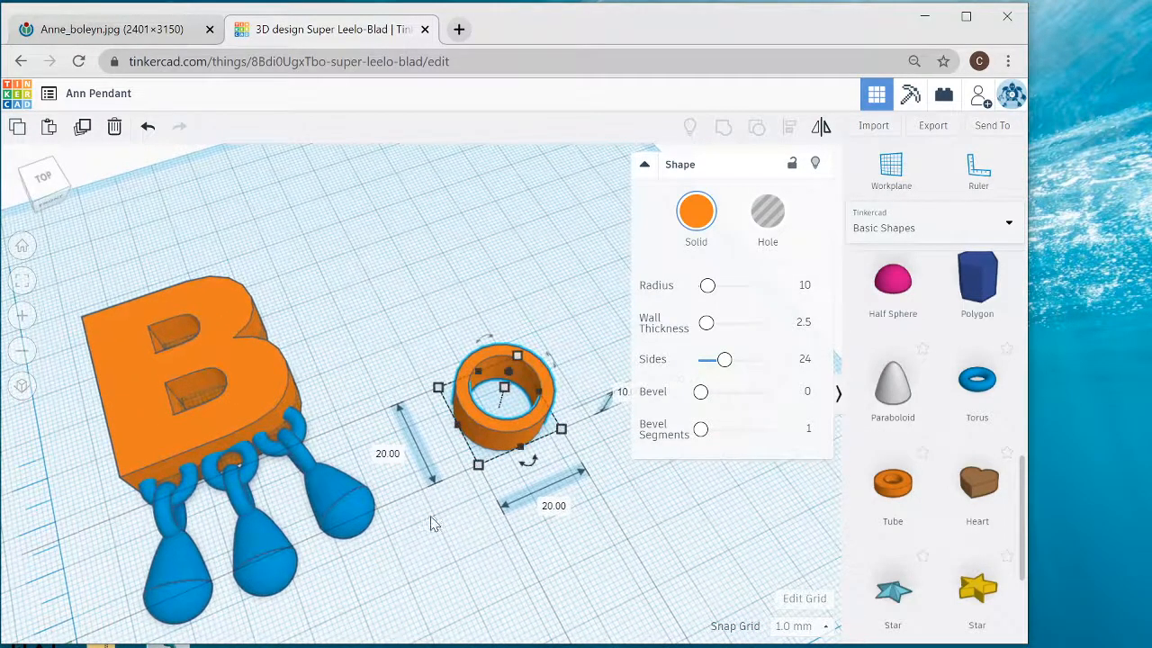
{"action": "left_click", "coordinate": [698, 215]}
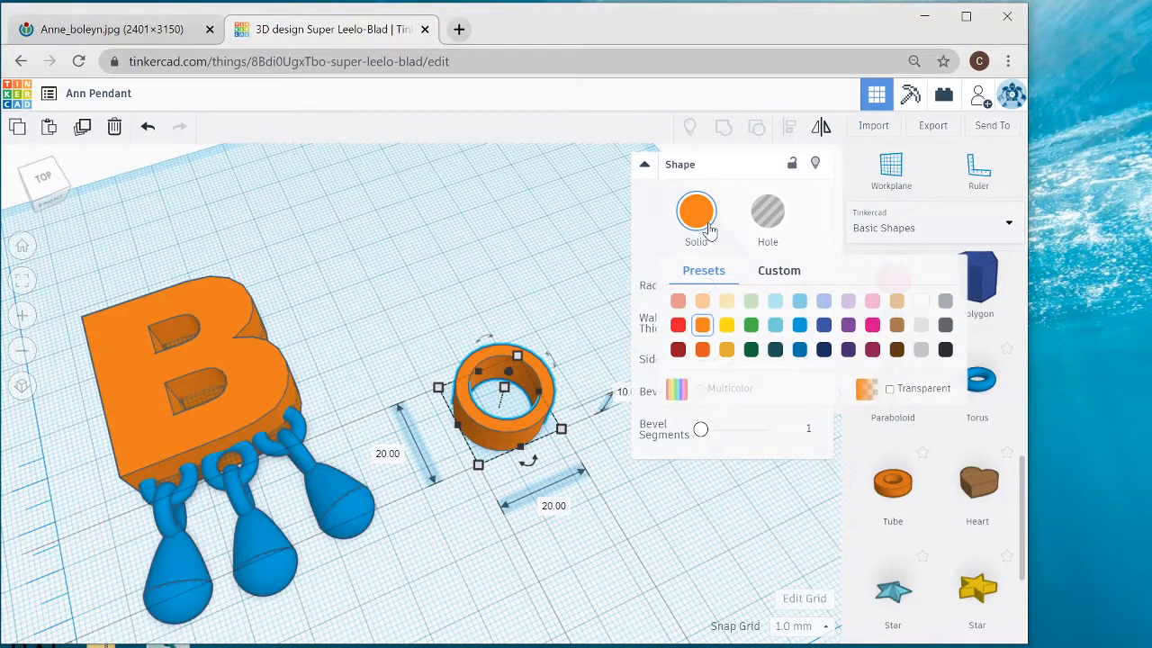
{"action": "left_click", "coordinate": [679, 302]}
{"action": "scroll", "coordinate": [577, 301], "scroll_direction": "up", "scroll_amount": 3}
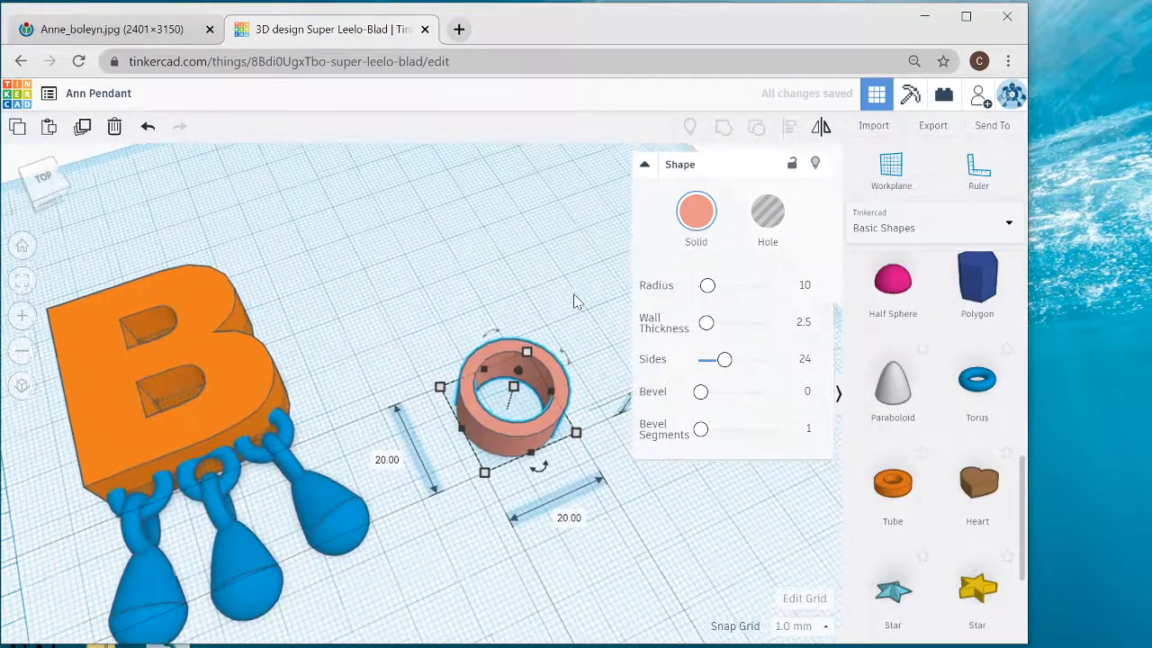
- Try a radius of 5 on the tube and set it back to 10
{"action": "scroll", "coordinate": [557, 219], "scroll_direction": "up", "scroll_amount": 1}
{"action": "middle_click_drag", "start_coordinate": [558, 219], "coordinate": [339, 170]}
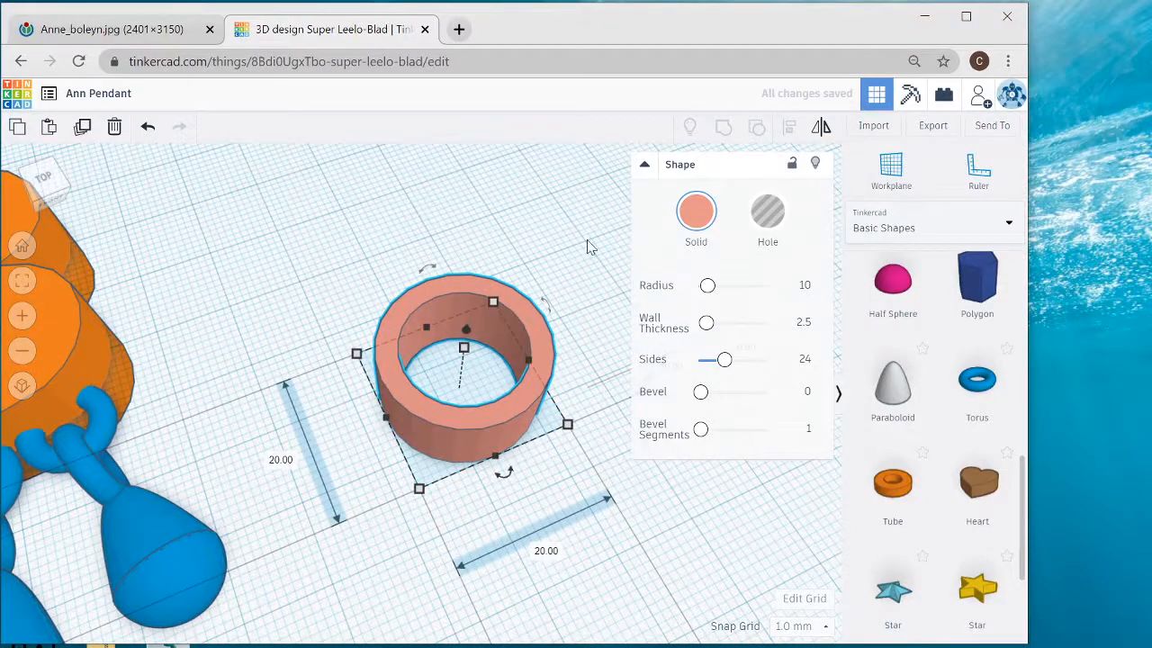
{"action": "right_click_drag", "start_coordinate": [583, 261], "coordinate": [580, 257]}
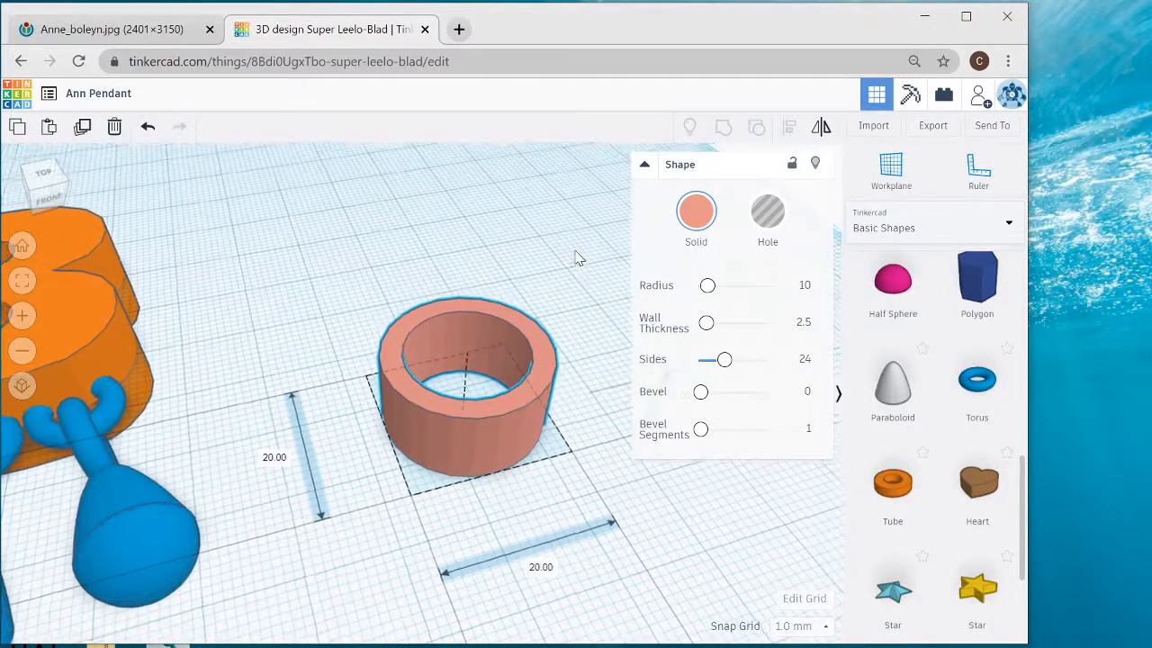
{"action": "left_click", "coordinate": [803, 284]}
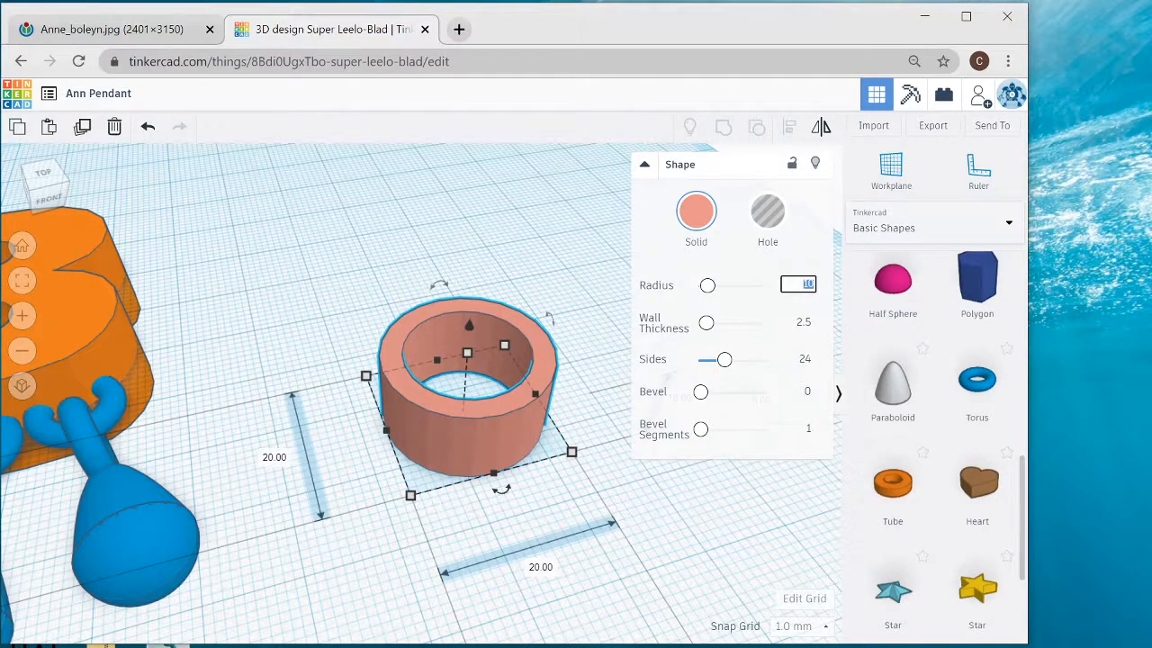
{"action": "key", "text": "Return"}
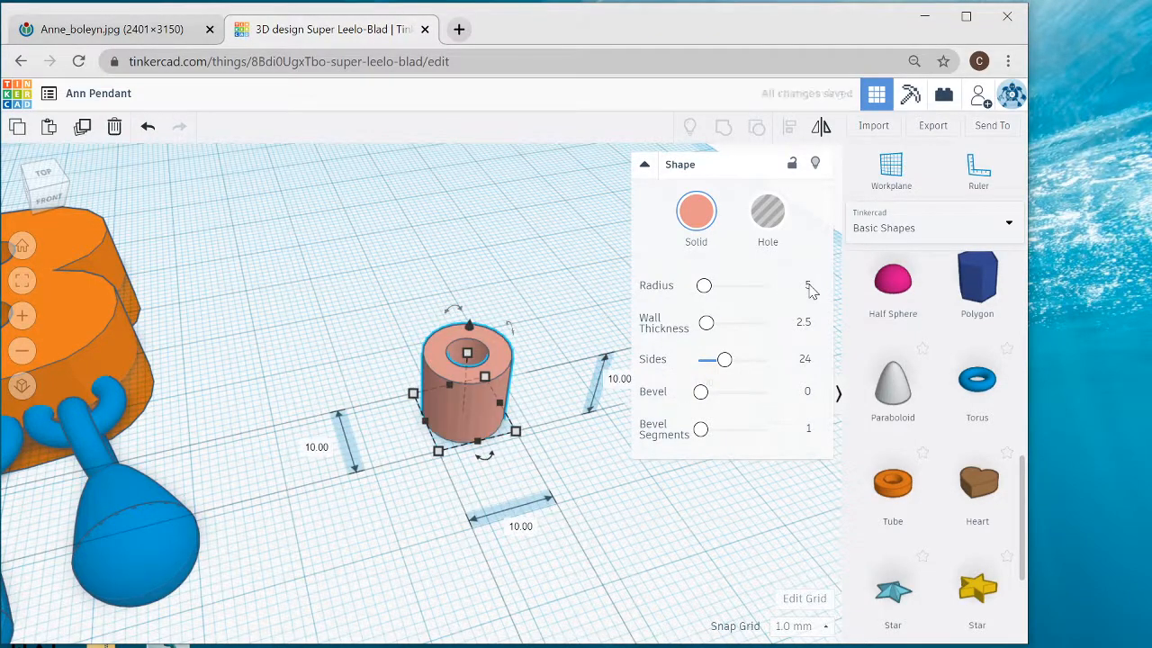
{"action": "left_click", "coordinate": [810, 284]}
{"action": "type", "text": "10"}
{"action": "key", "text": "Return"}
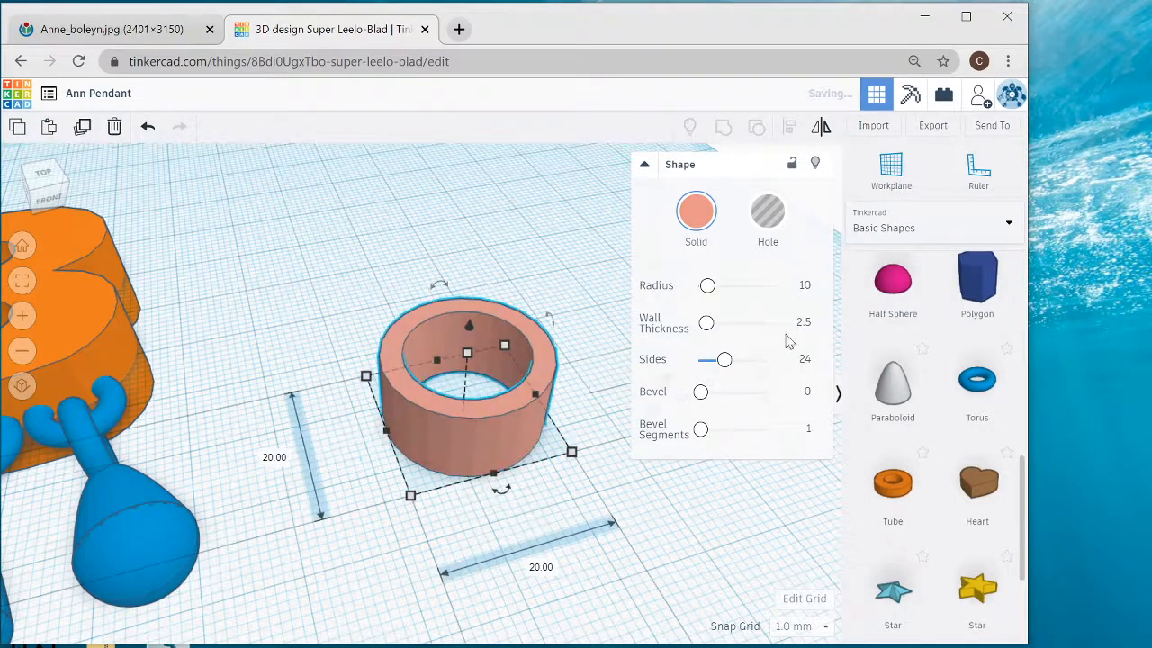
- Set the tube's wall thickness to 5
{"action": "mouse_move", "coordinate": [707, 324]}
{"action": "left_mouse_down"}
{"action": "mouse_move", "coordinate": [722, 335]}
{"action": "mouse_move", "coordinate": [711, 330]}
{"action": "left_mouse_up"}
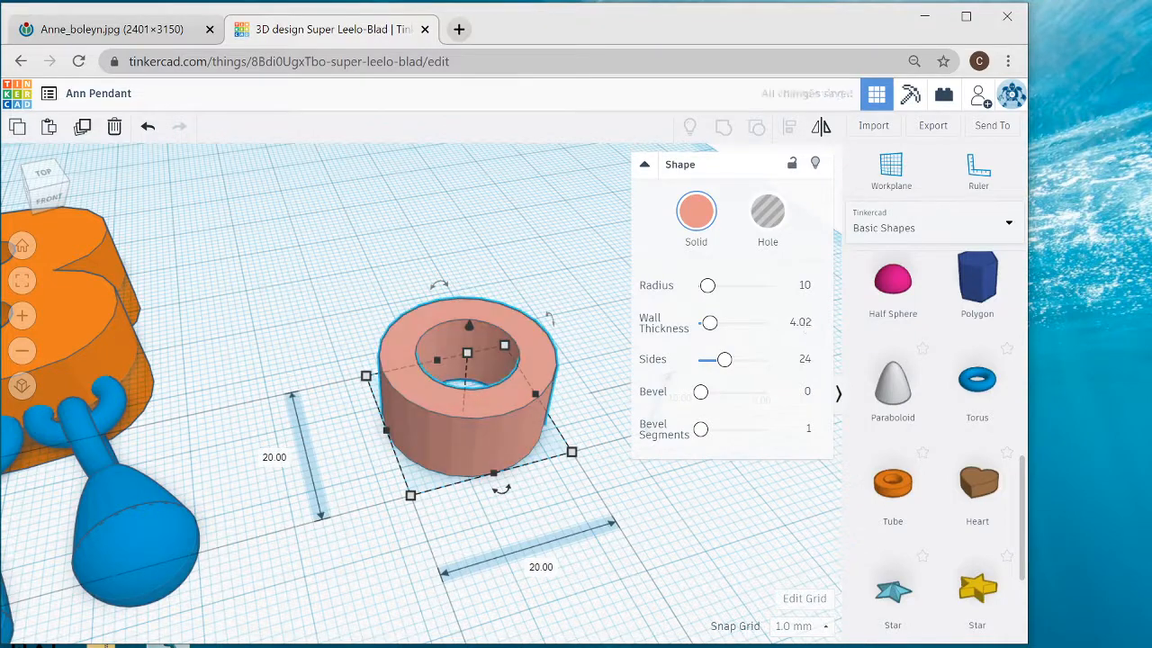
{"action": "left_click", "coordinate": [803, 323]}
{"action": "type", "text": "5"}
{"action": "key", "text": "Return"}
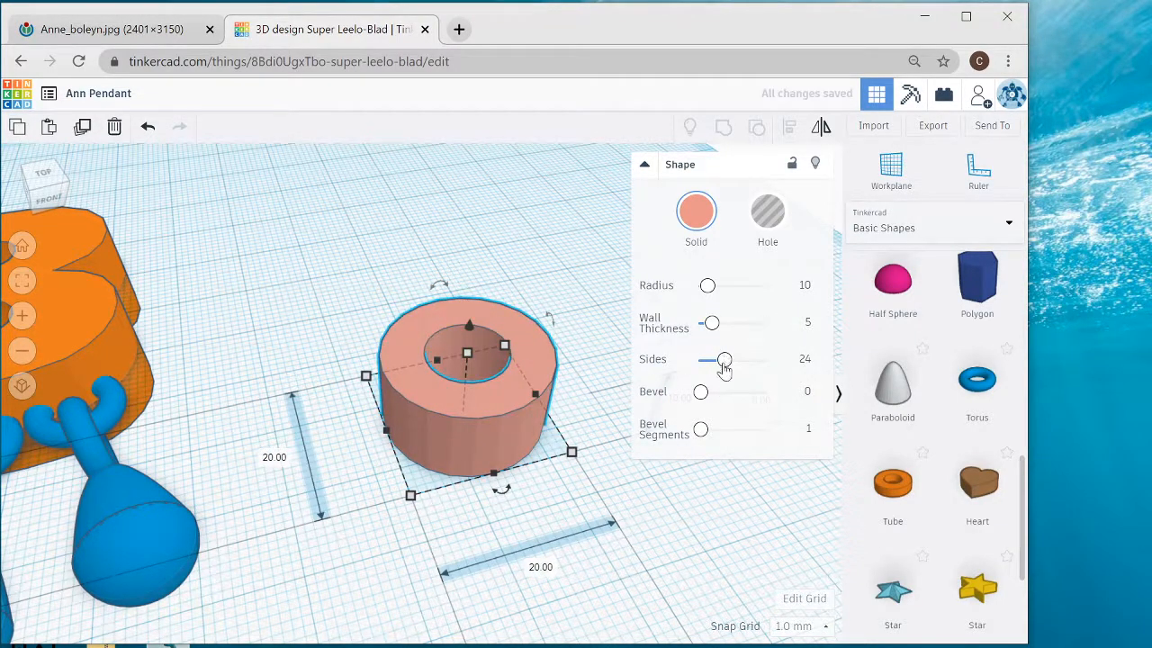
- Smooth the tube with 64 sides and round its edges with a bevel of 2.31 and 10 bevel segments
{"action": "scroll", "coordinate": [459, 465], "scroll_direction": "up", "scroll_amount": 2}
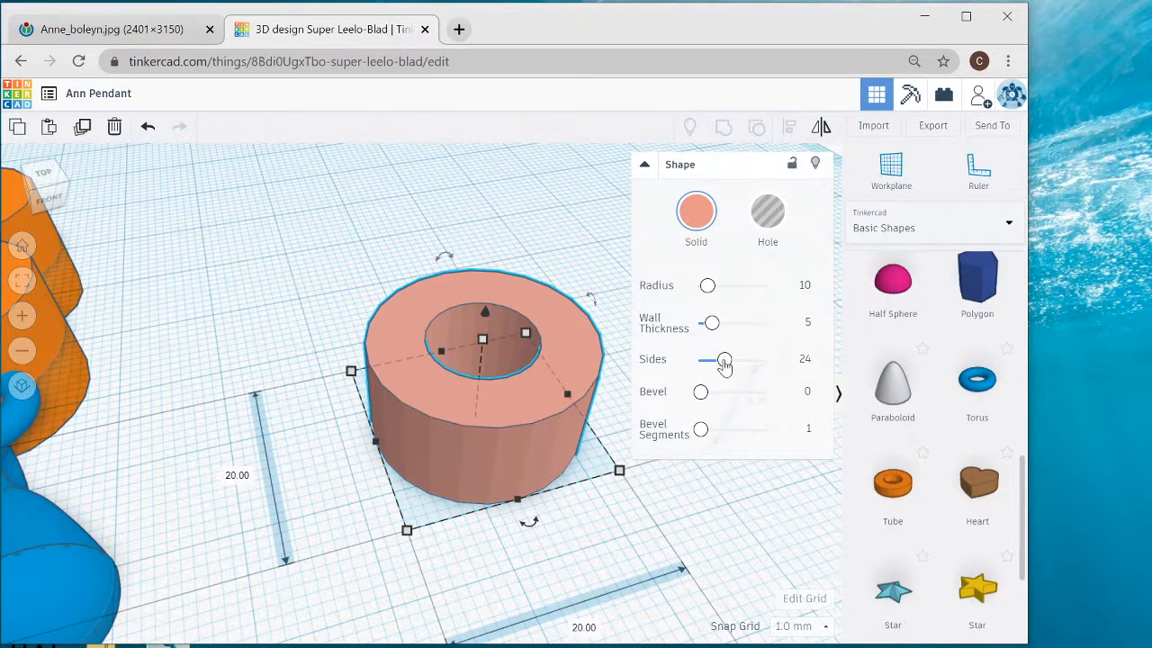
{"action": "left_click_drag", "start_coordinate": [724, 362], "coordinate": [800, 362]}
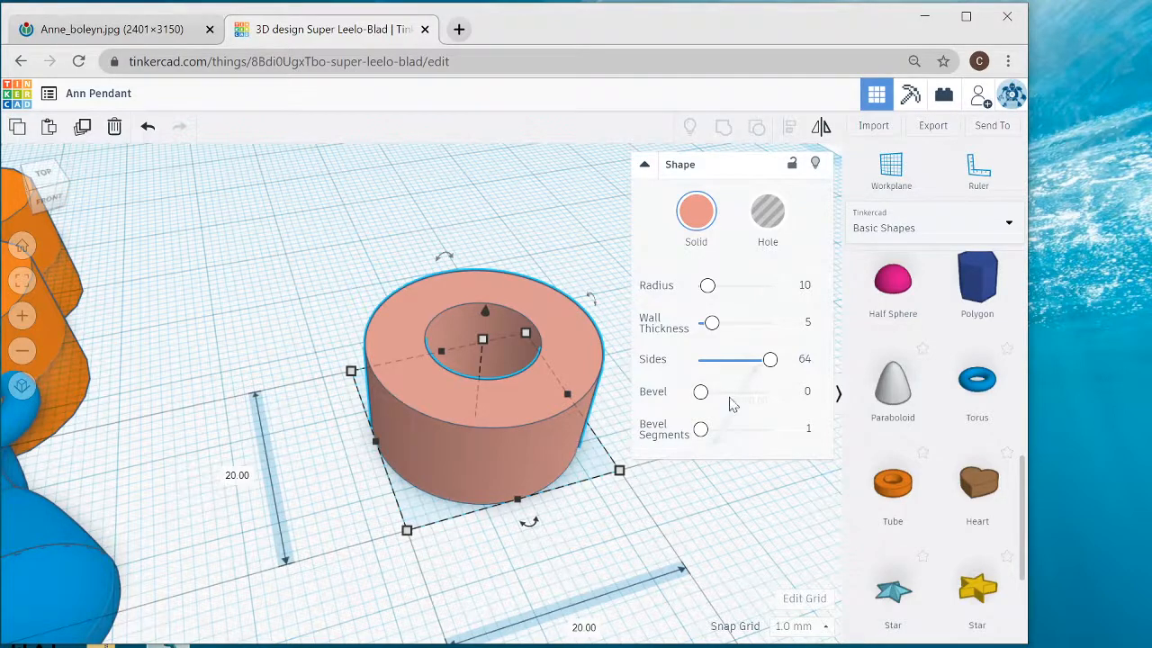
{"action": "left_click_drag", "start_coordinate": [700, 392], "coordinate": [805, 461]}
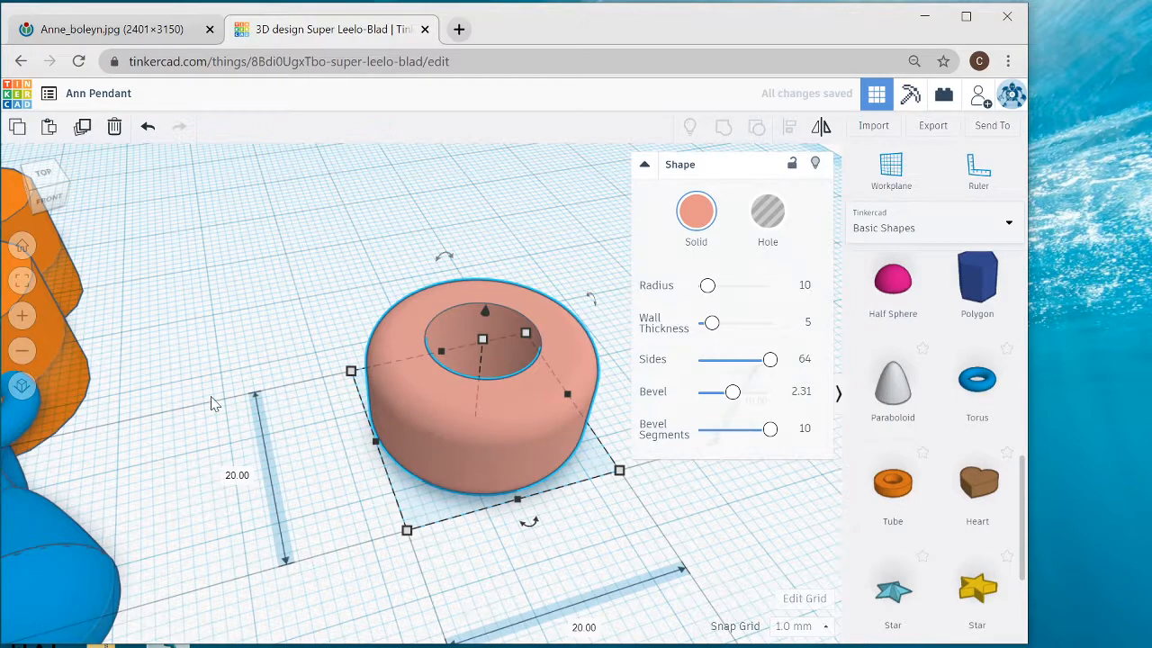
- Move the tube to the upper edge of the letter B and set its height to 5 mm
{"action": "scroll", "coordinate": [241, 444], "scroll_direction": "down", "scroll_amount": 3}
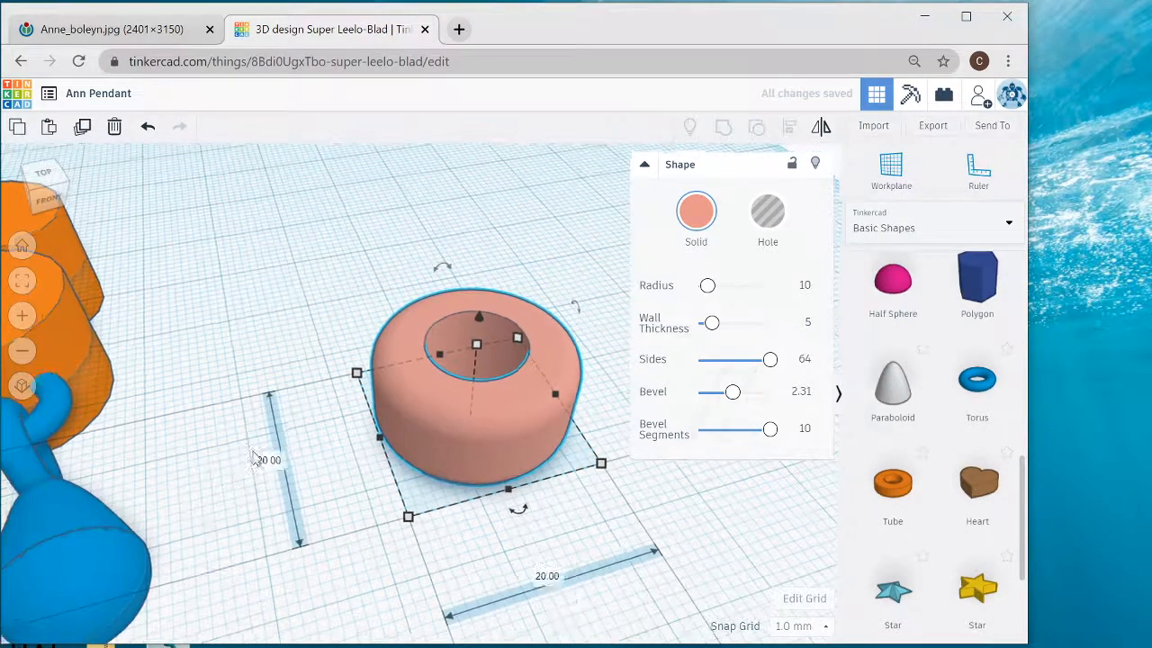
{"action": "scroll", "coordinate": [263, 373], "scroll_direction": "down", "scroll_amount": 3}
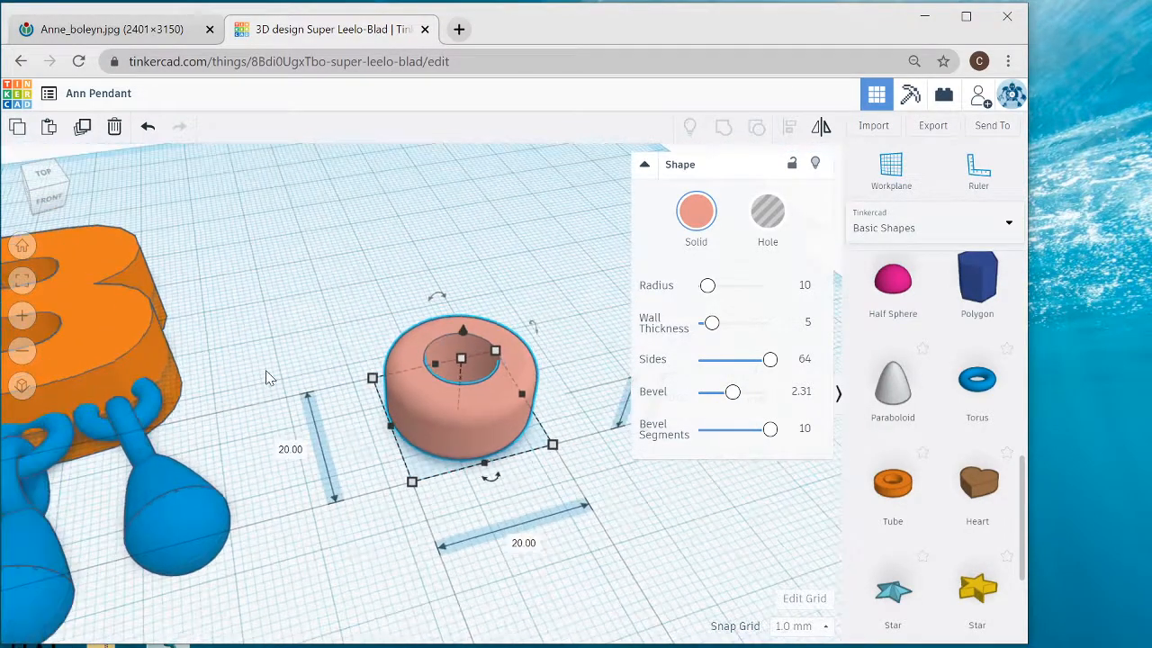
{"action": "scroll", "coordinate": [272, 379], "scroll_direction": "up", "scroll_amount": 2}
{"action": "middle_click_drag", "start_coordinate": [351, 398], "coordinate": [524, 451]}
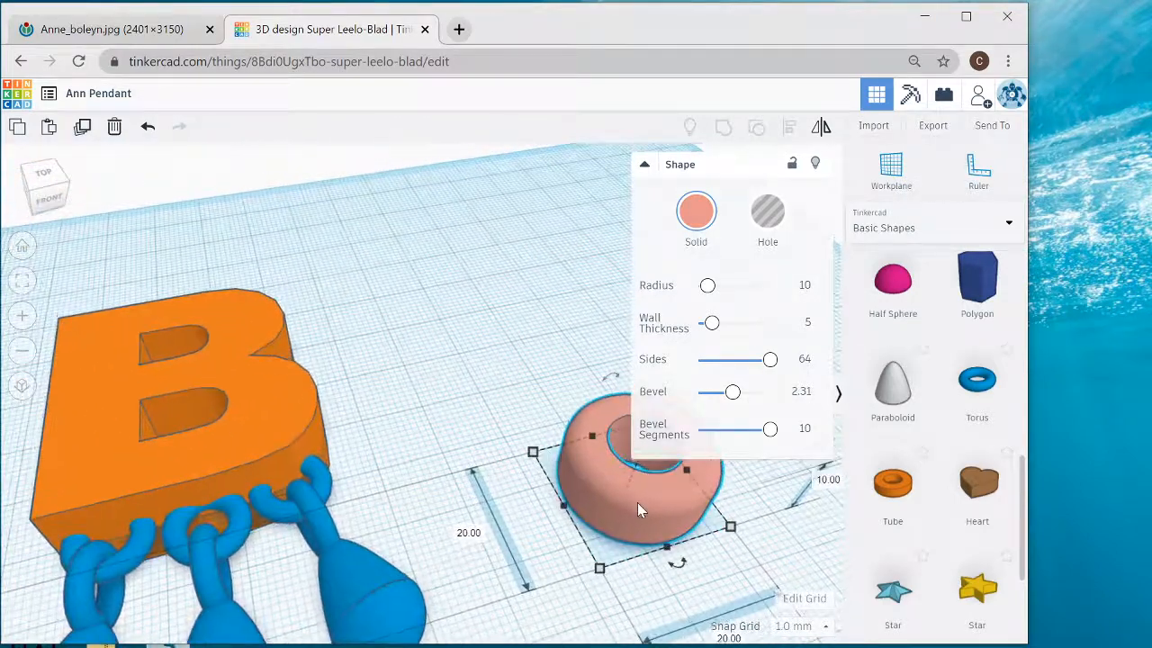
{"action": "left_click_drag", "start_coordinate": [635, 500], "coordinate": [157, 312]}
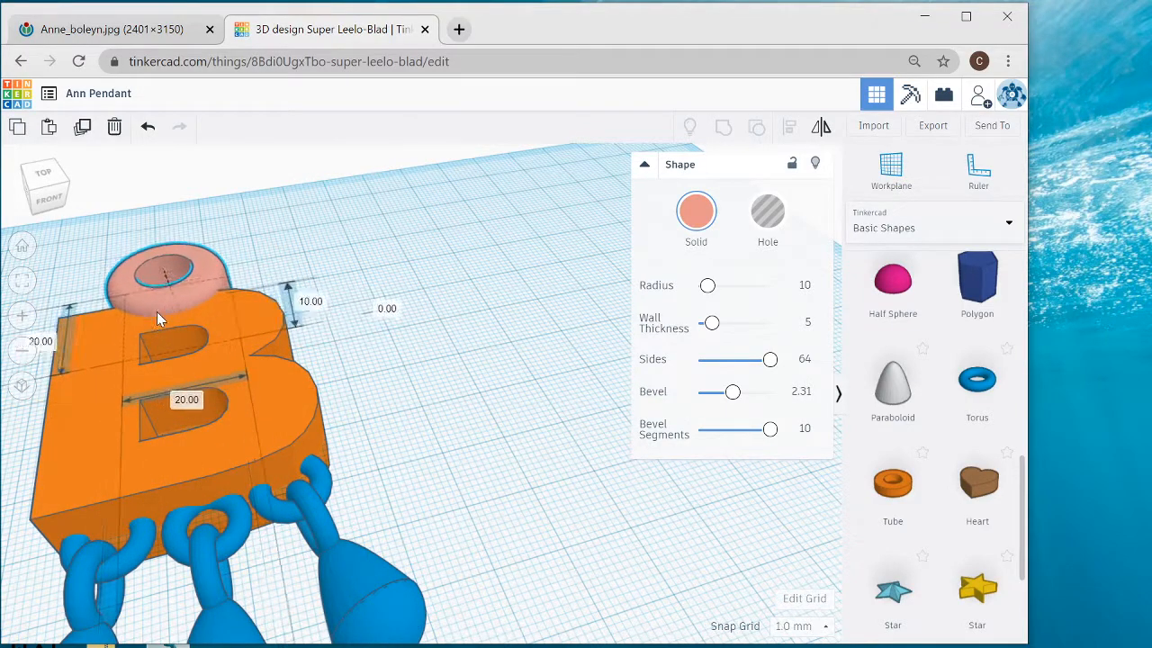
{"action": "left_click", "coordinate": [315, 301]}
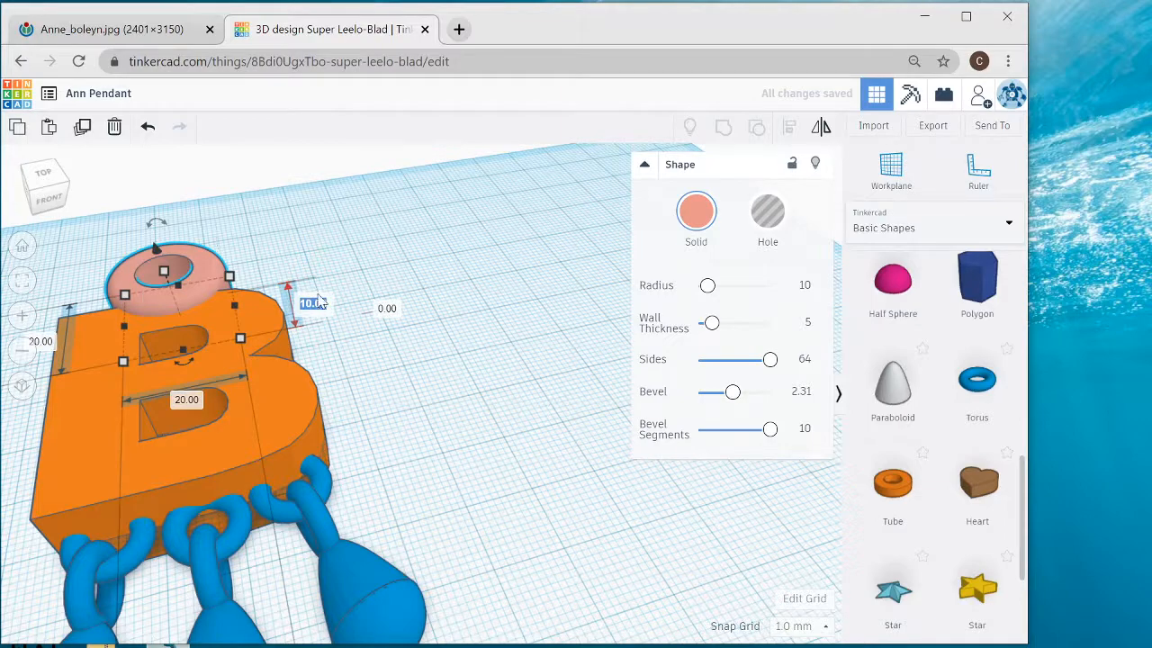
{"action": "key", "text": "Return"}
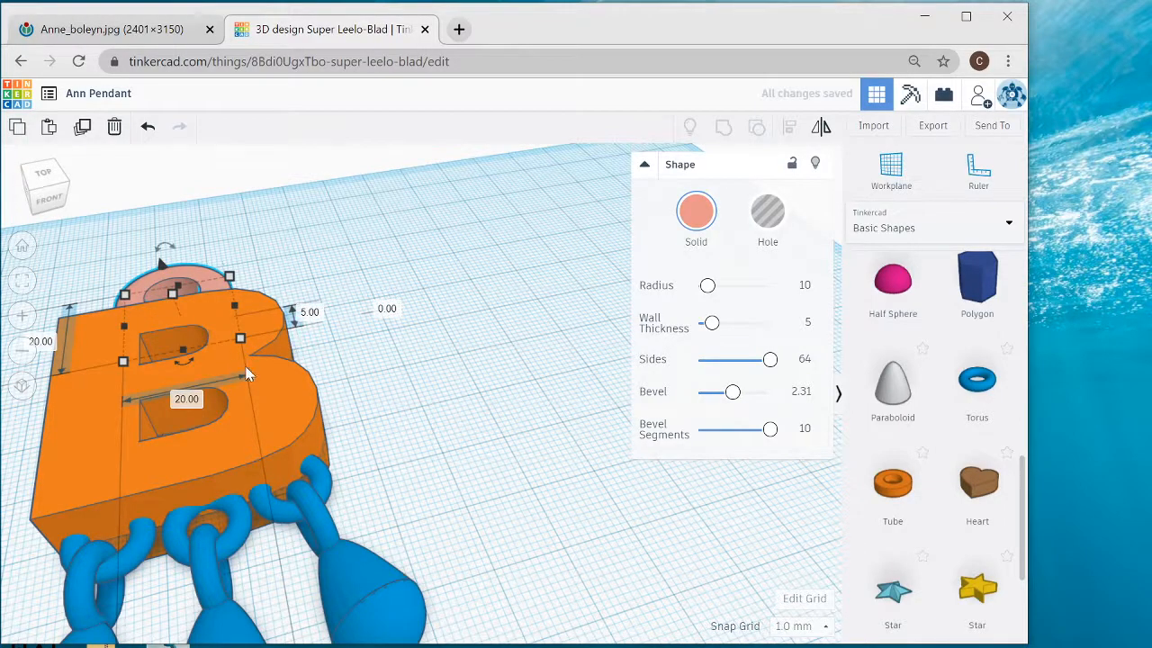
- Shift the tube slightly down and towards the B's straight side so that it overlaps the letter's upper edge
{"action": "right_click_drag", "start_coordinate": [376, 387], "coordinate": [414, 414]}
{"action": "mouse_move", "coordinate": [416, 414]}
{"action": "middle_mouse_down"}
{"action": "mouse_move", "coordinate": [753, 323]}
{"action": "mouse_move", "coordinate": [691, 252]}
{"action": "middle_mouse_up"}
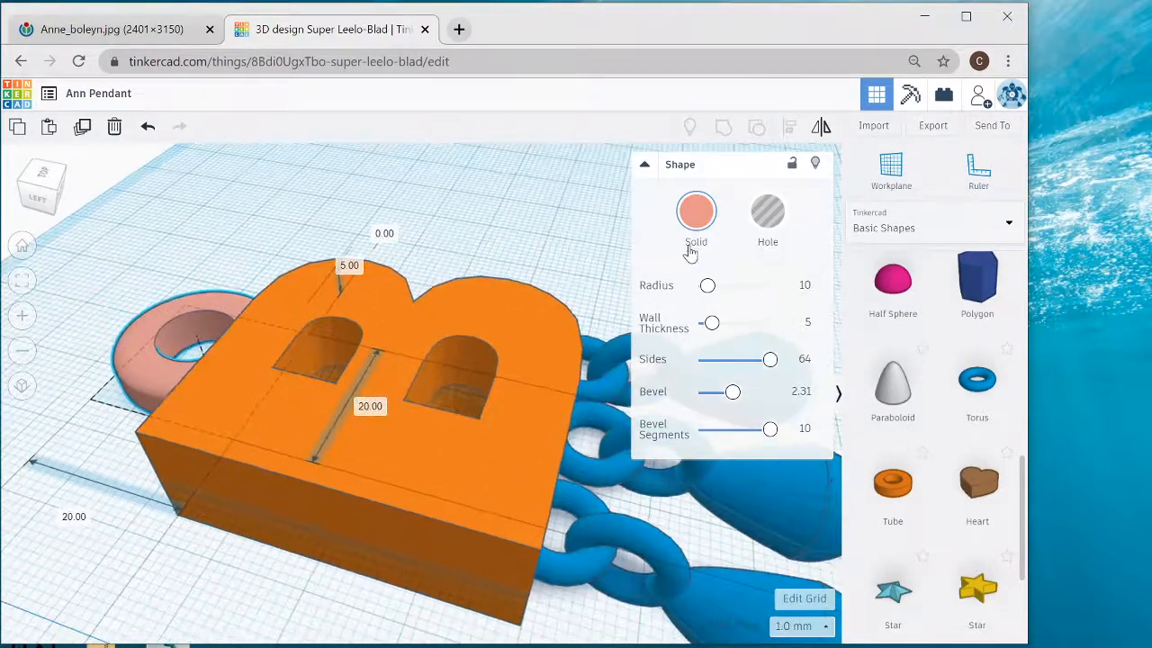
{"action": "right_click_drag", "start_coordinate": [451, 220], "coordinate": [219, 303]}
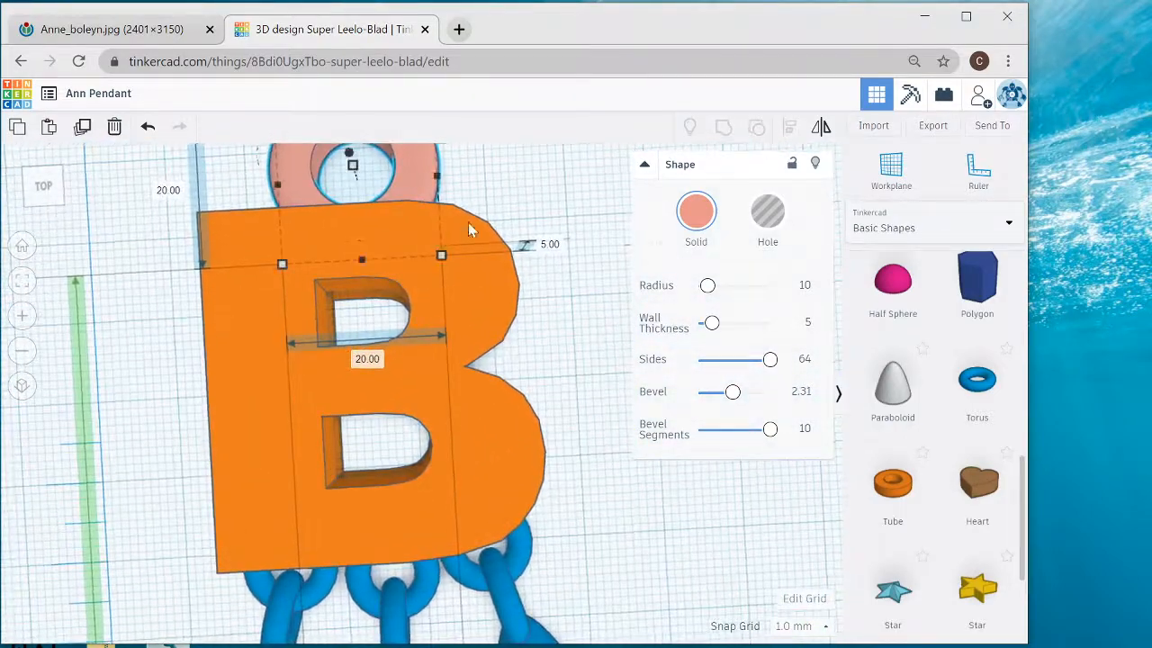
{"action": "middle_click_drag", "start_coordinate": [535, 201], "coordinate": [562, 268]}
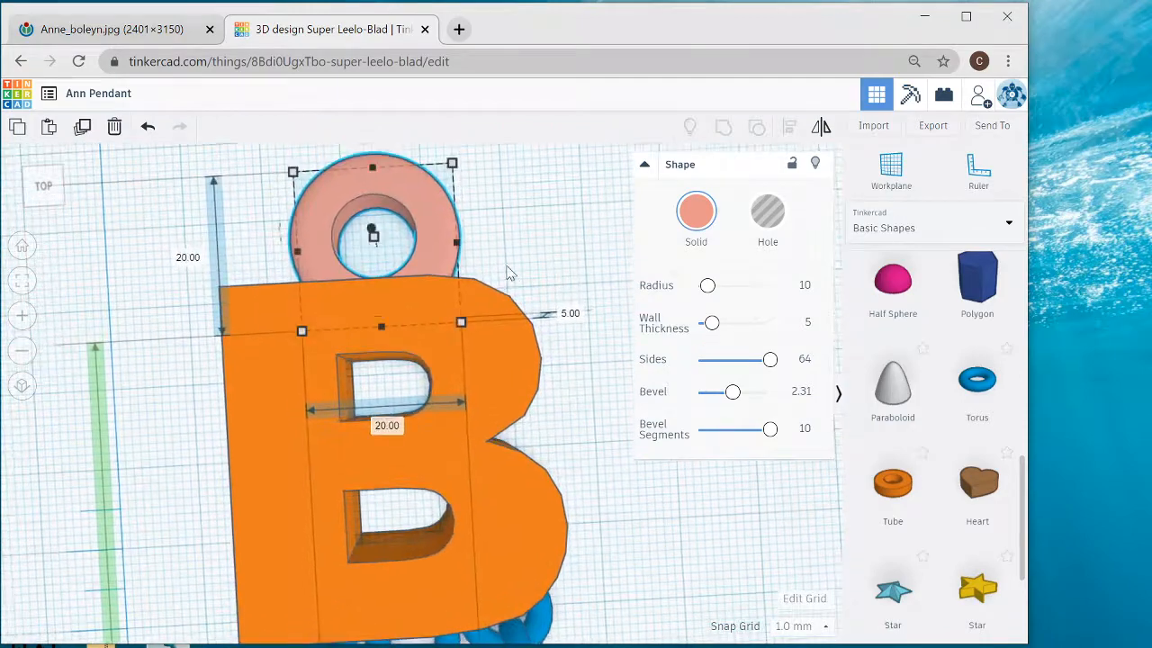
{"action": "right_click_drag", "start_coordinate": [430, 229], "coordinate": [408, 243]}
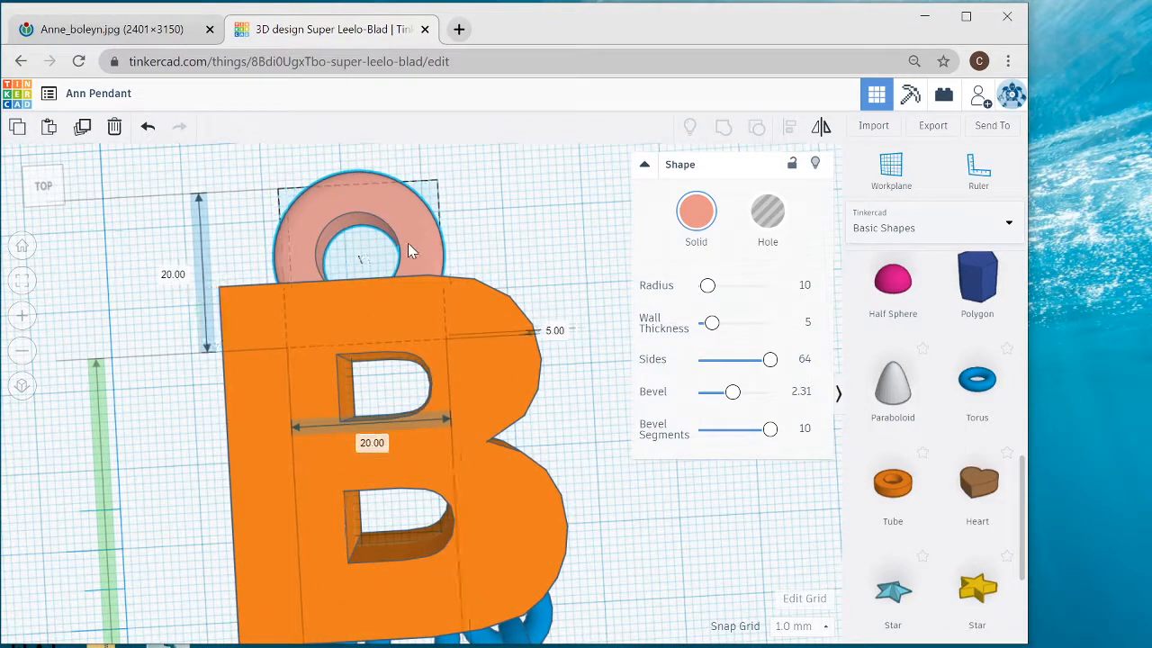
{"action": "left_click_drag", "start_coordinate": [405, 254], "coordinate": [407, 252]}
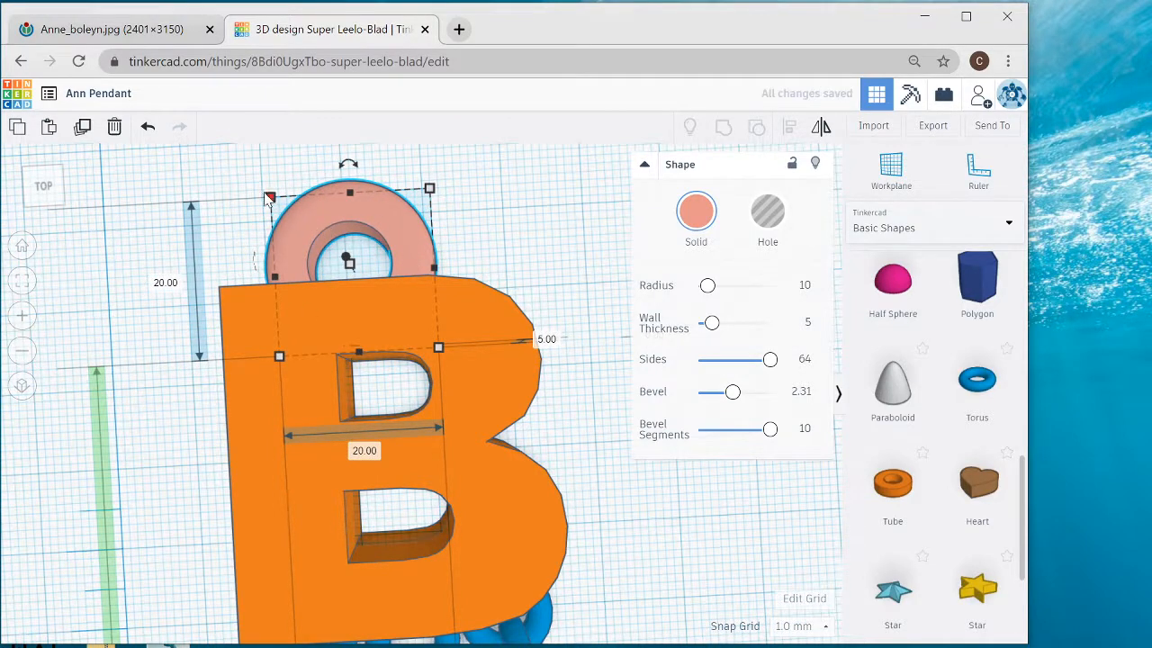
- Scale the tube proportionally to 15 by 15 mm and reposition it so its opening shows above the B's upper edge
{"action": "left_click_drag", "start_coordinate": [270, 197], "coordinate": [305, 244]}
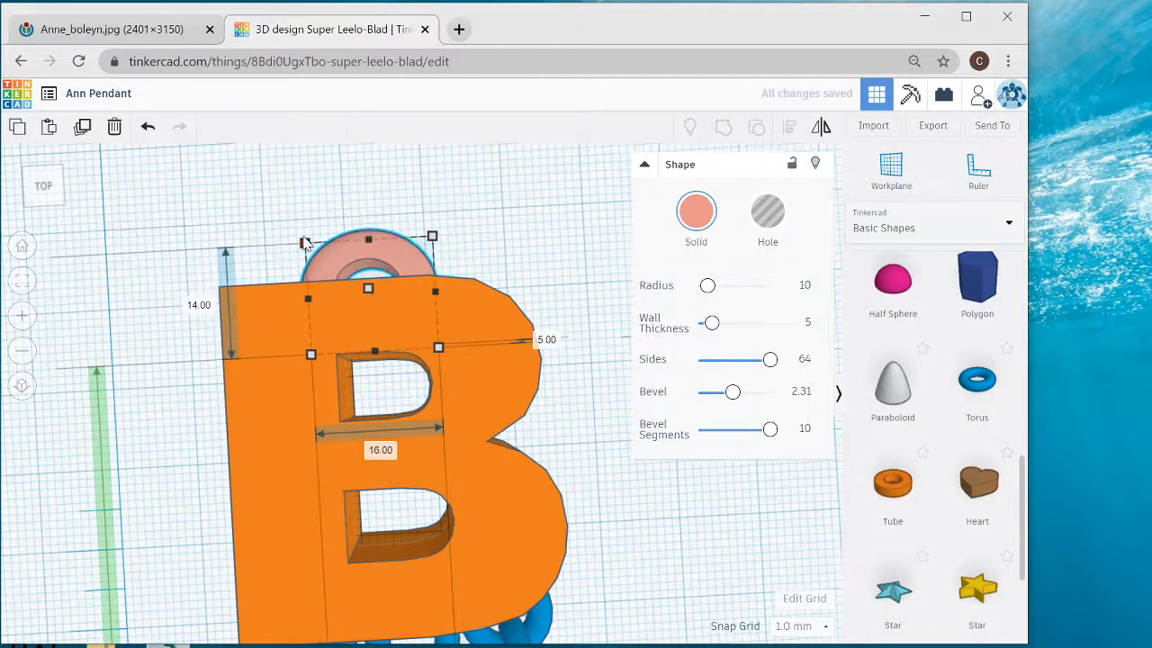
{"action": "left_click", "coordinate": [148, 127]}
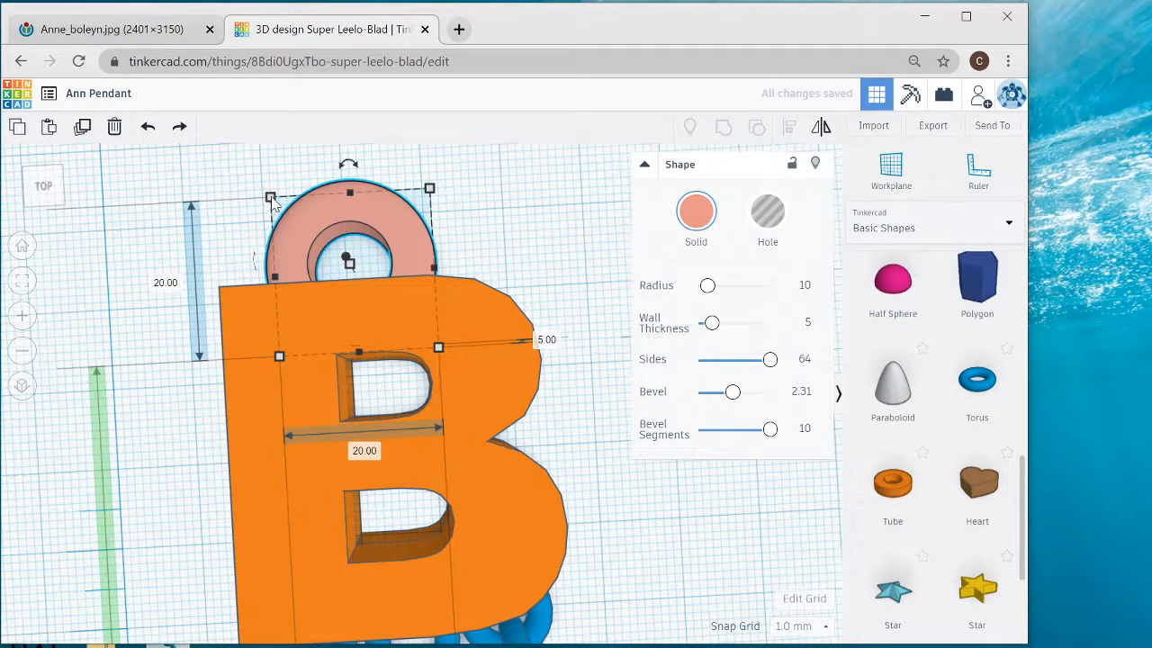
{"action": "left_click_drag", "start_coordinate": [271, 198], "coordinate": [313, 237]}
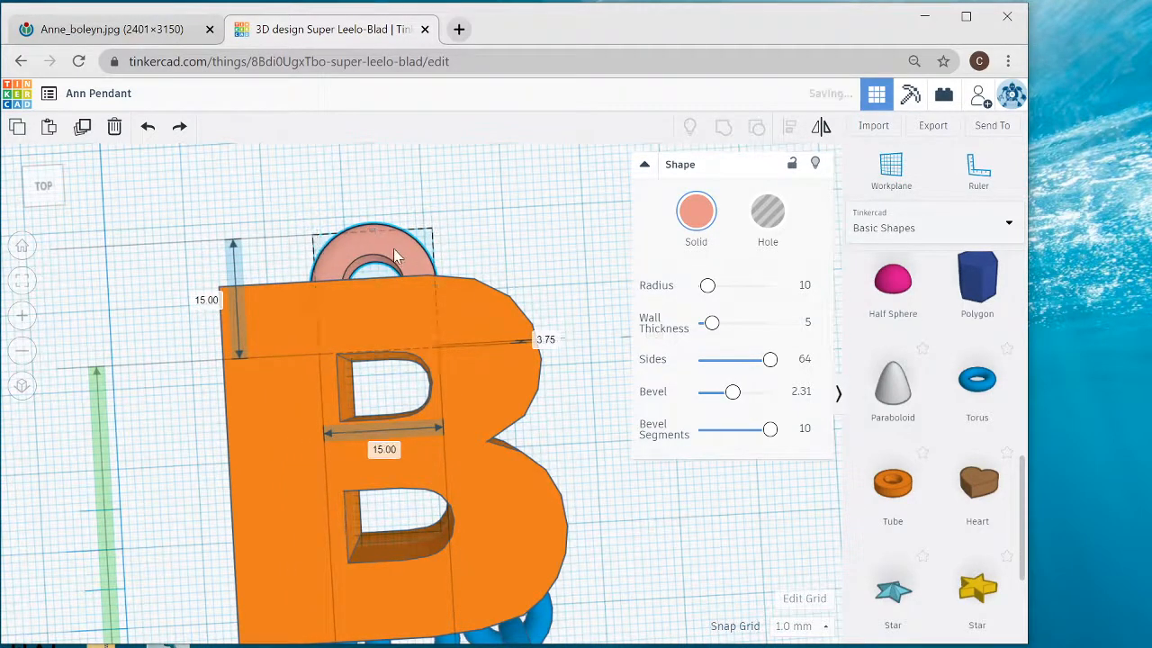
{"action": "left_click_drag", "start_coordinate": [394, 250], "coordinate": [386, 239]}
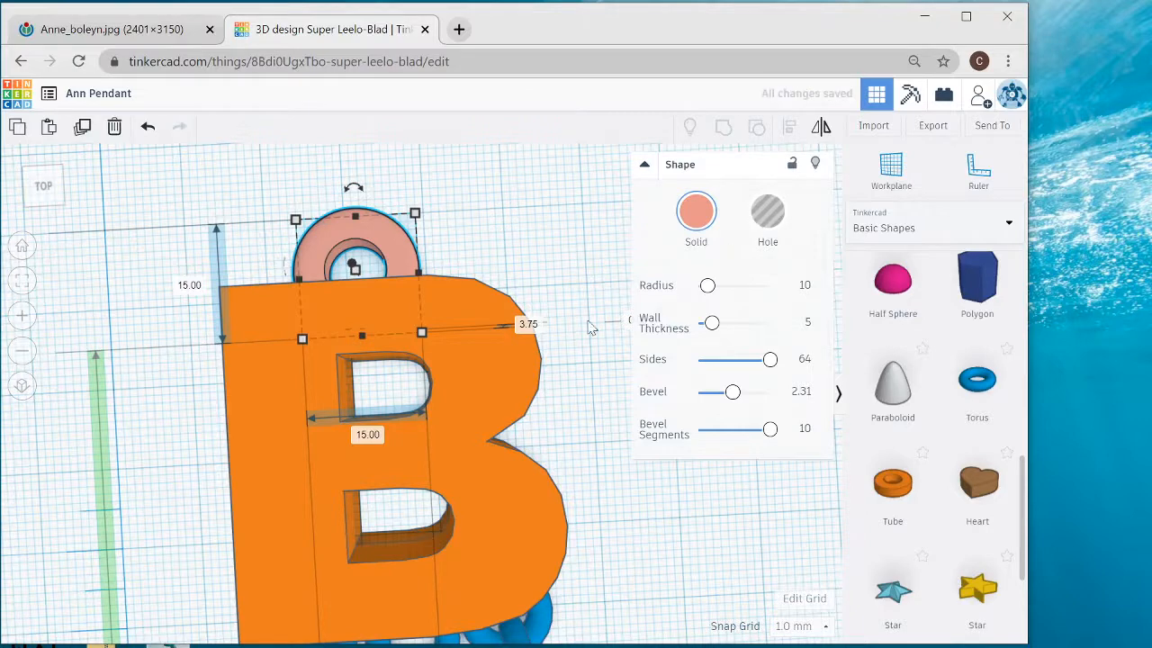
- Switch the tube and the letter B temporarily to holes to inspect where they overlap, and restore both to solid
{"action": "left_click", "coordinate": [769, 223]}
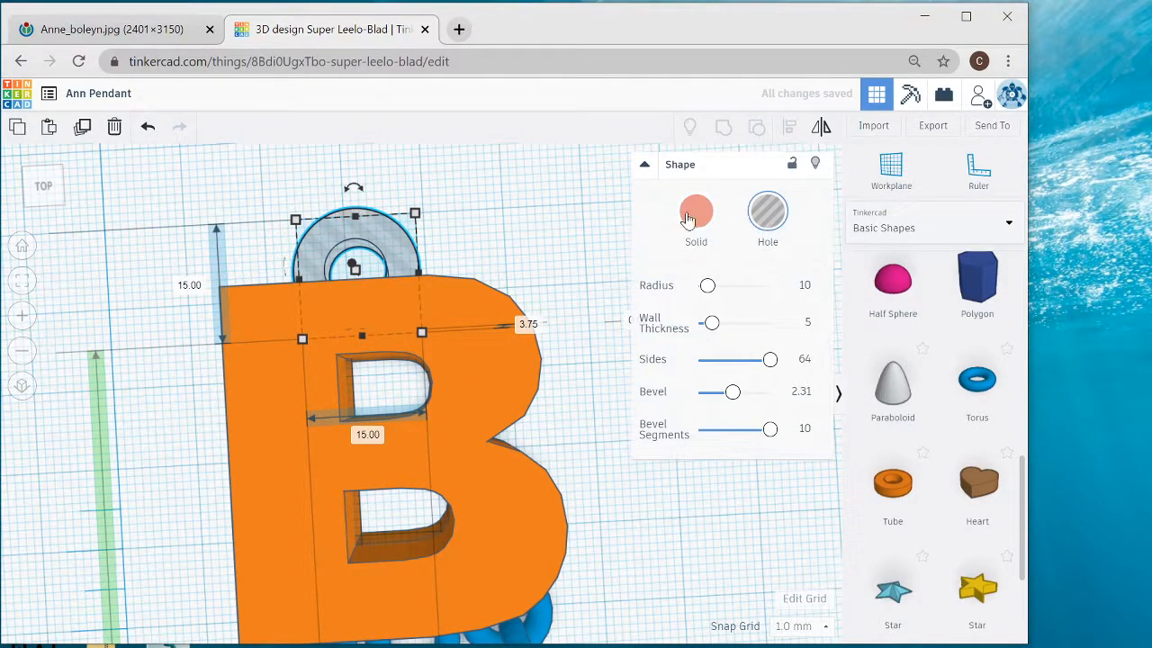
{"action": "left_click", "coordinate": [693, 216]}
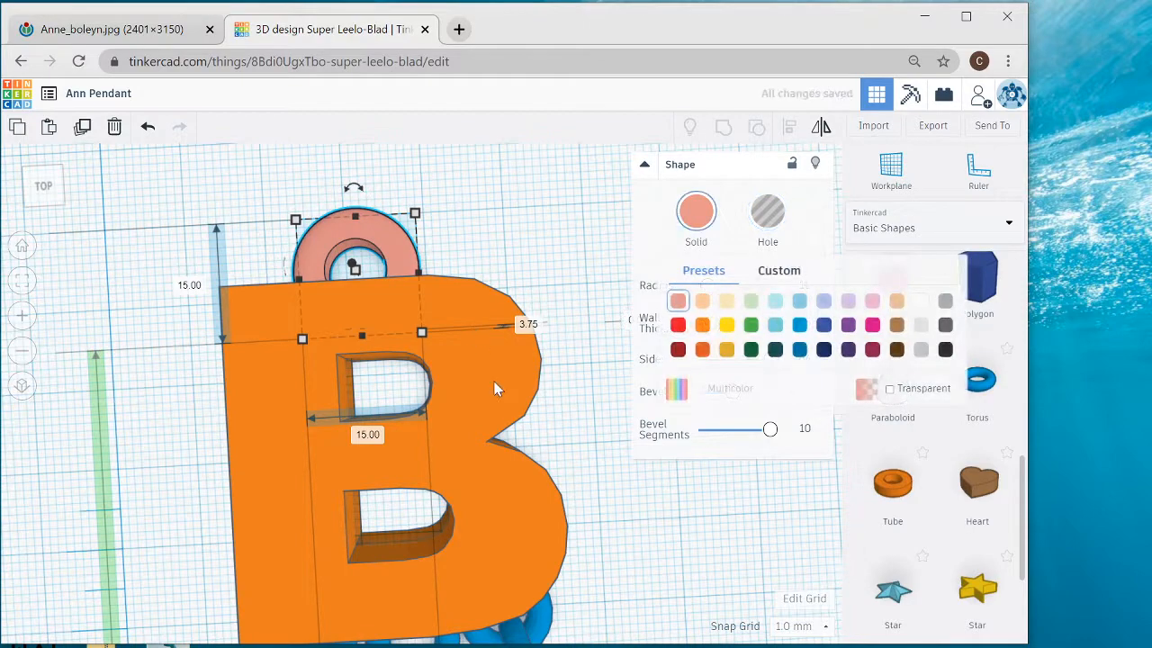
{"action": "left_click", "coordinate": [495, 389]}
{"action": "left_click", "coordinate": [768, 216]}
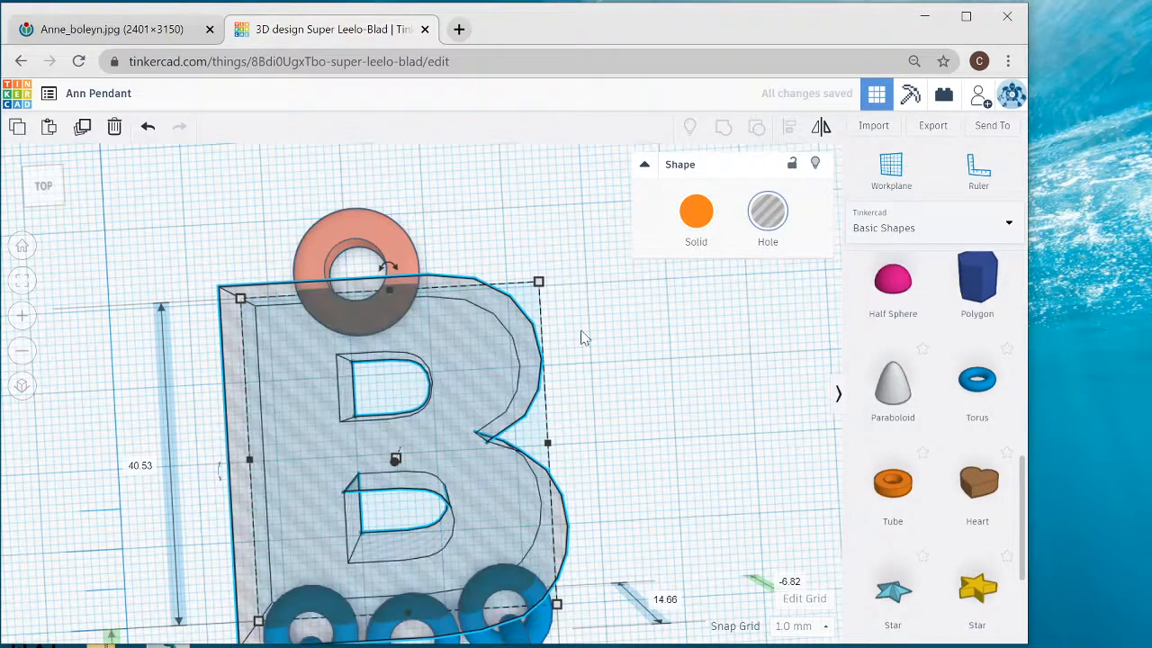
{"action": "right_click_drag", "start_coordinate": [665, 361], "coordinate": [318, 410]}
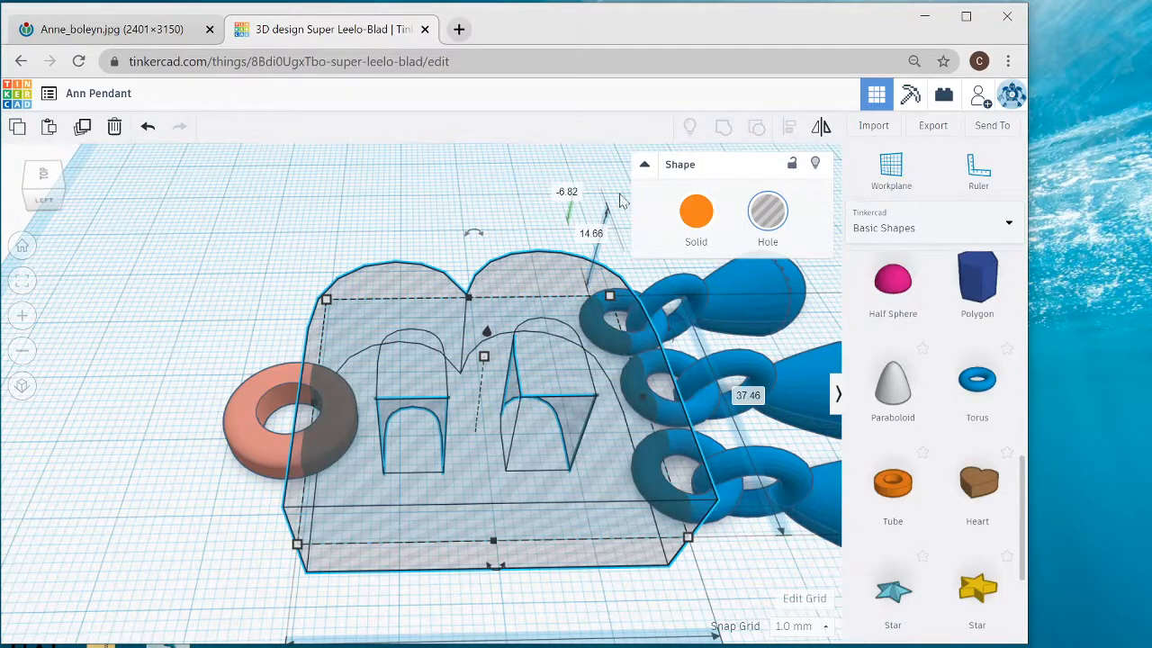
{"action": "left_click", "coordinate": [688, 213]}
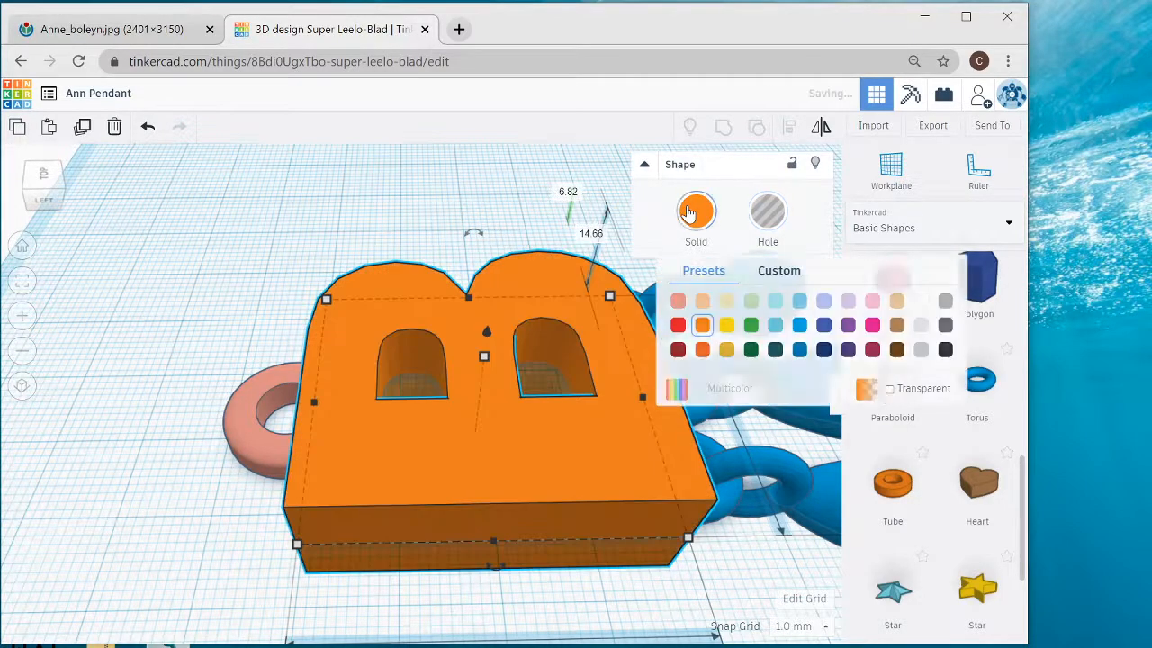
- Group the letter B, the hanging loop and the three chained pearl drops into one object
{"action": "right_click_drag", "start_coordinate": [468, 232], "coordinate": [331, 259]}
{"action": "scroll", "coordinate": [331, 260], "scroll_direction": "down", "scroll_amount": 6}
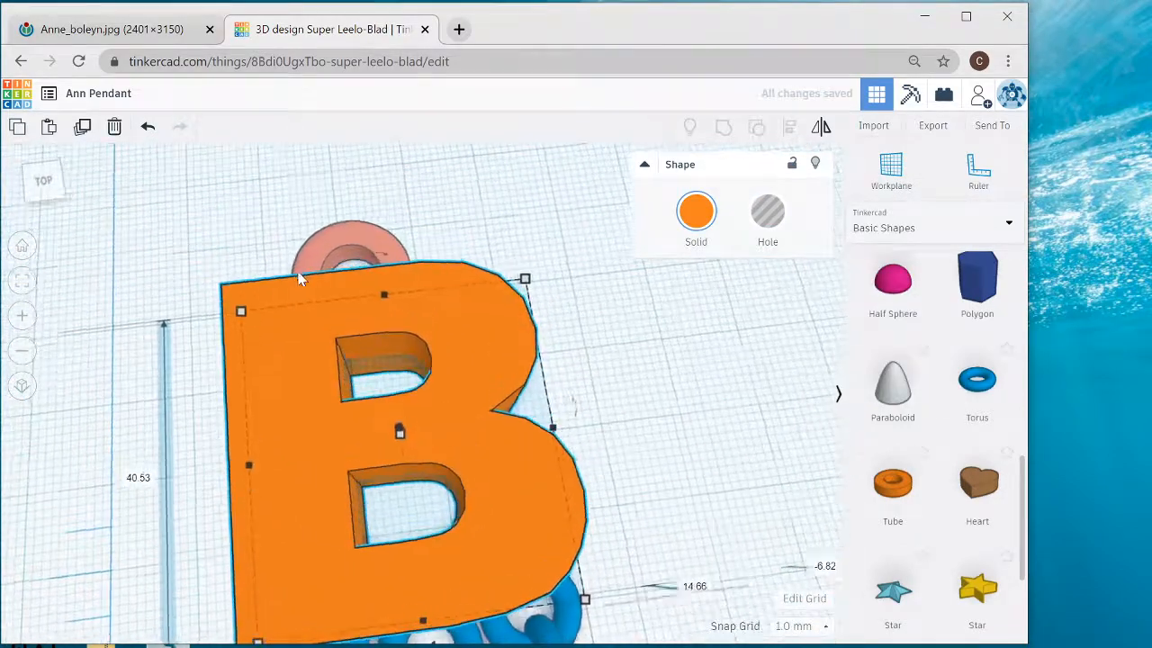
{"action": "scroll", "coordinate": [302, 274], "scroll_direction": "down", "scroll_amount": 3}
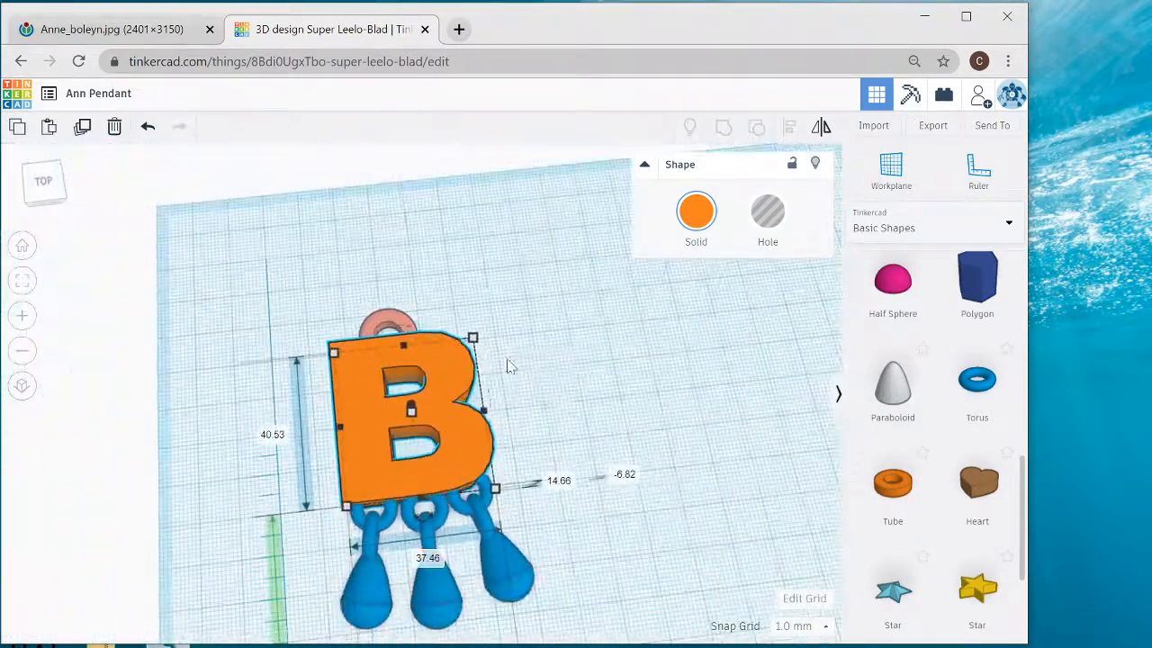
{"action": "middle_click_drag", "start_coordinate": [589, 337], "coordinate": [633, 282]}
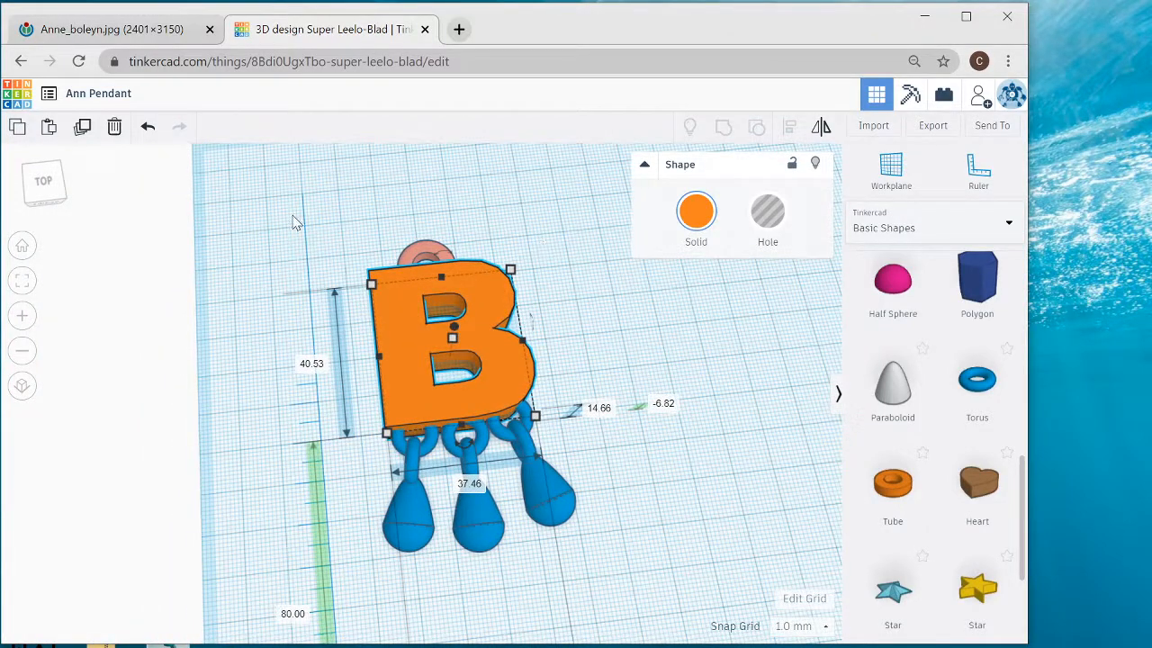
{"action": "left_click_drag", "start_coordinate": [540, 489], "coordinate": [606, 564]}
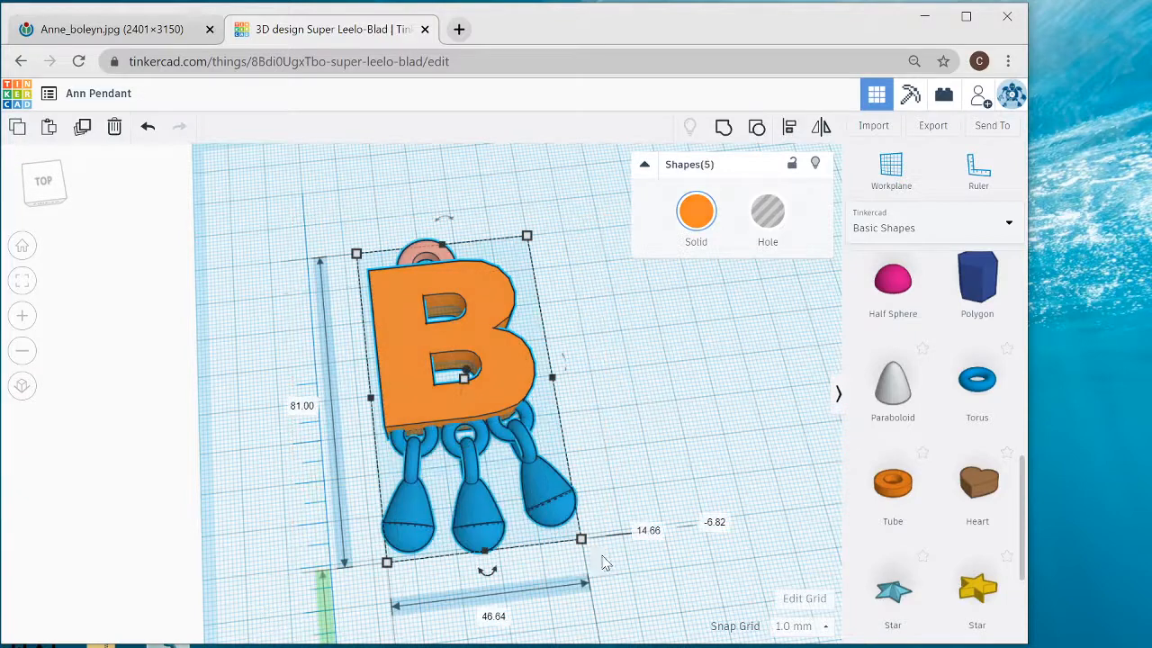
{"action": "left_click", "coordinate": [725, 131]}
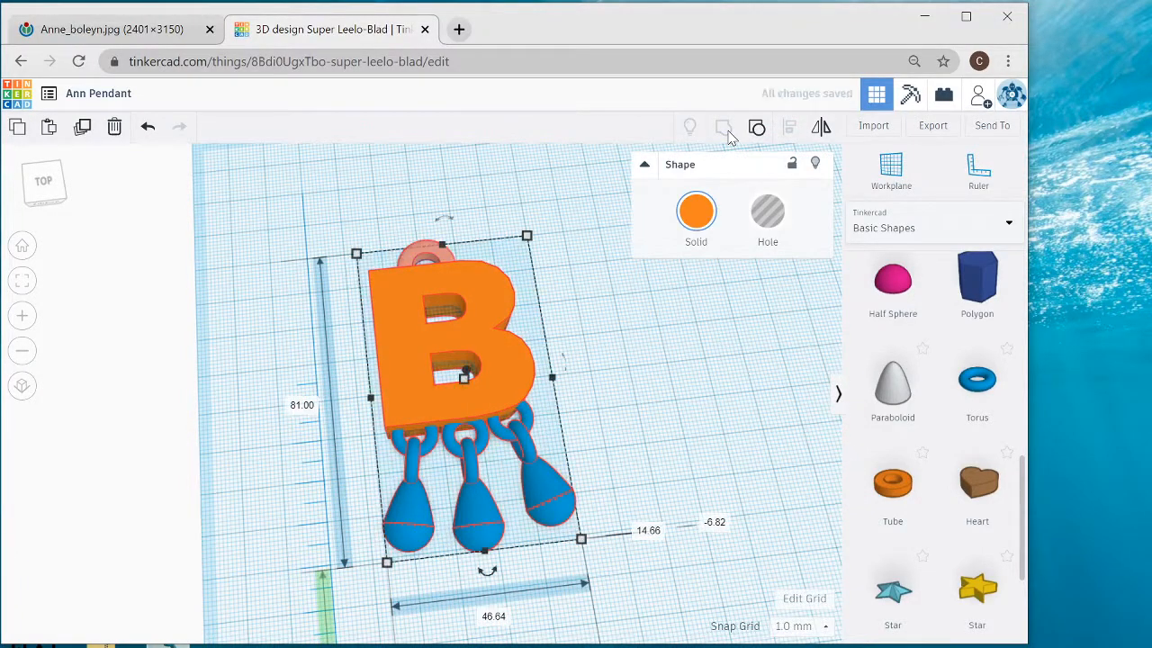
{"action": "left_click", "coordinate": [725, 131]}
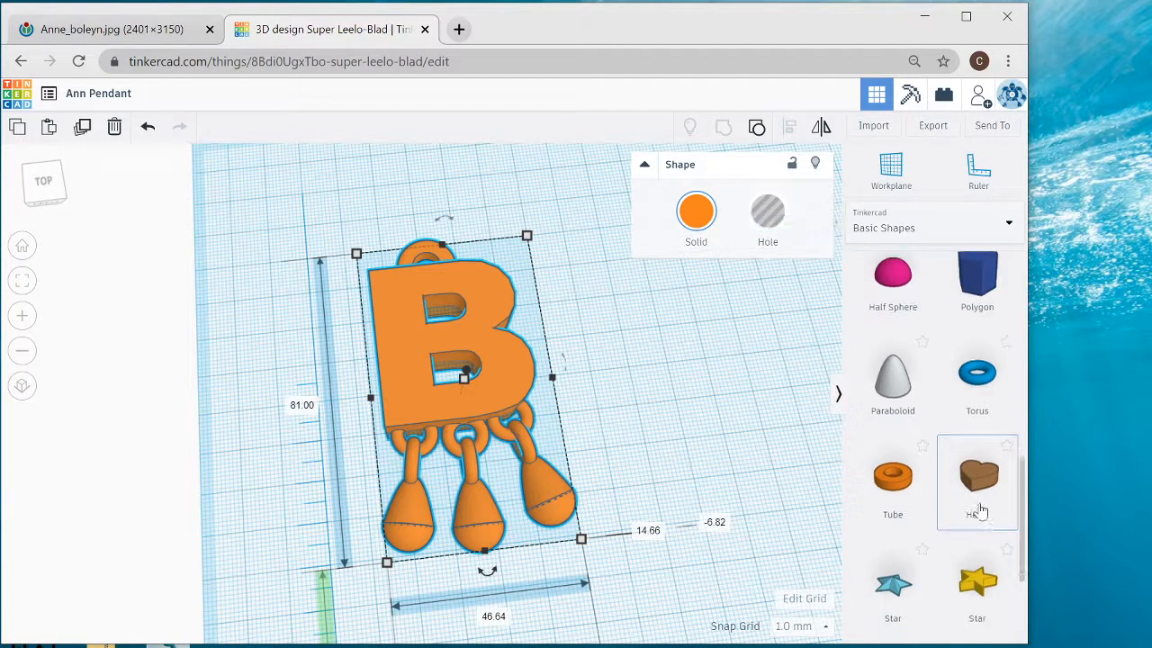
- Look through the shapes offered in the Basic Shapes and Text and numbers collections
{"action": "scroll", "coordinate": [979, 511], "scroll_direction": "down", "scroll_amount": 1}
{"action": "scroll", "coordinate": [980, 511], "scroll_direction": "down", "scroll_amount": 1}
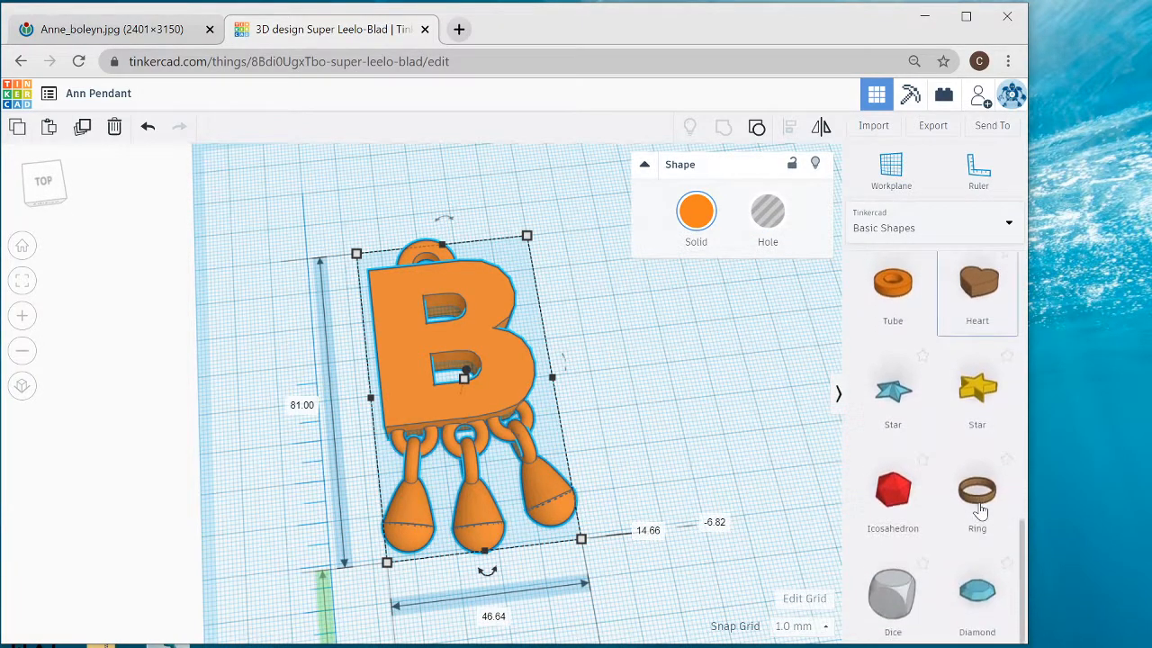
{"action": "scroll", "coordinate": [981, 511], "scroll_direction": "up", "scroll_amount": 1}
{"action": "scroll", "coordinate": [981, 511], "scroll_direction": "up", "scroll_amount": 5}
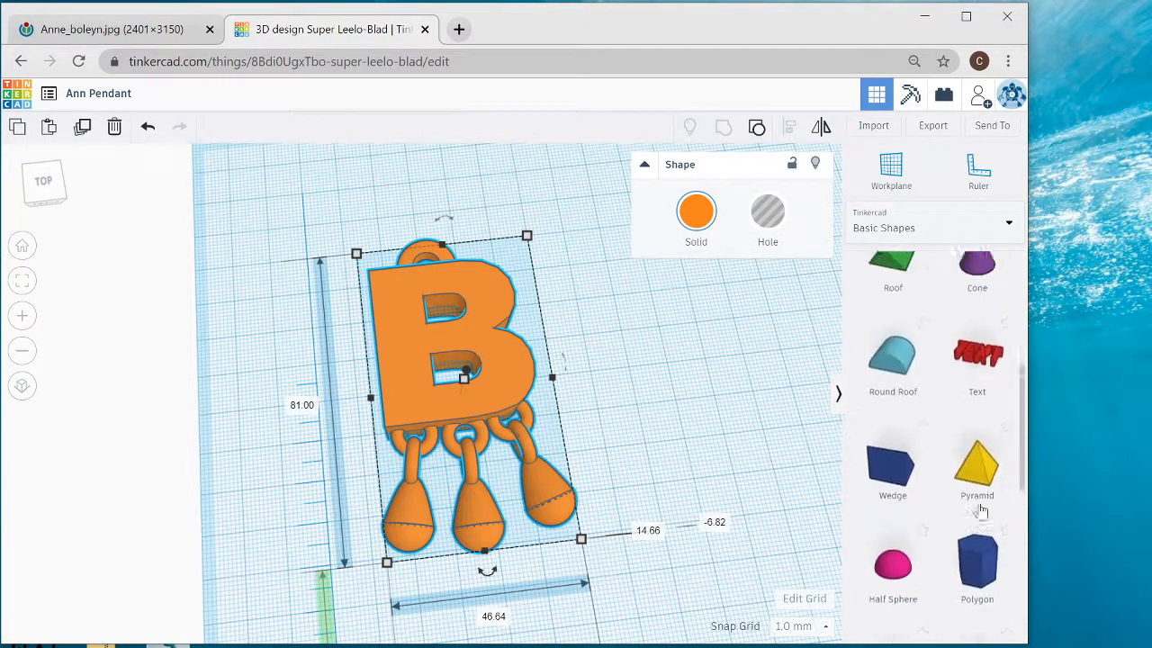
{"action": "scroll", "coordinate": [981, 511], "scroll_direction": "up", "scroll_amount": 2}
{"action": "scroll", "coordinate": [981, 512], "scroll_direction": "down", "scroll_amount": 5}
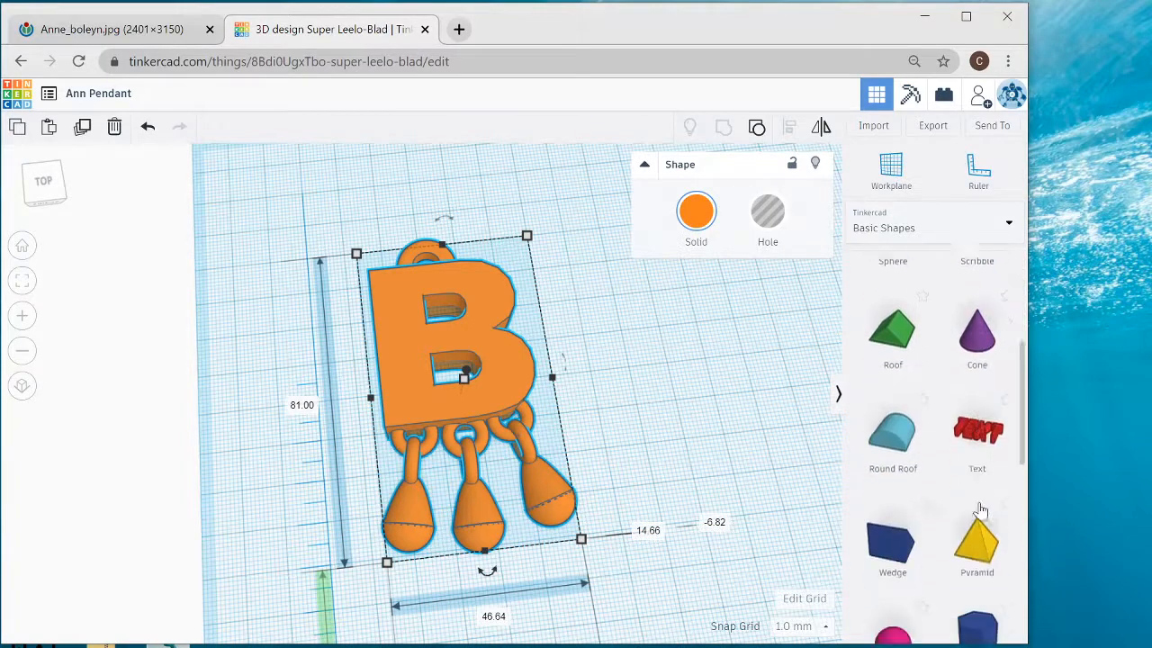
{"action": "scroll", "coordinate": [981, 509], "scroll_direction": "down", "scroll_amount": 1}
{"action": "left_click", "coordinate": [905, 227]}
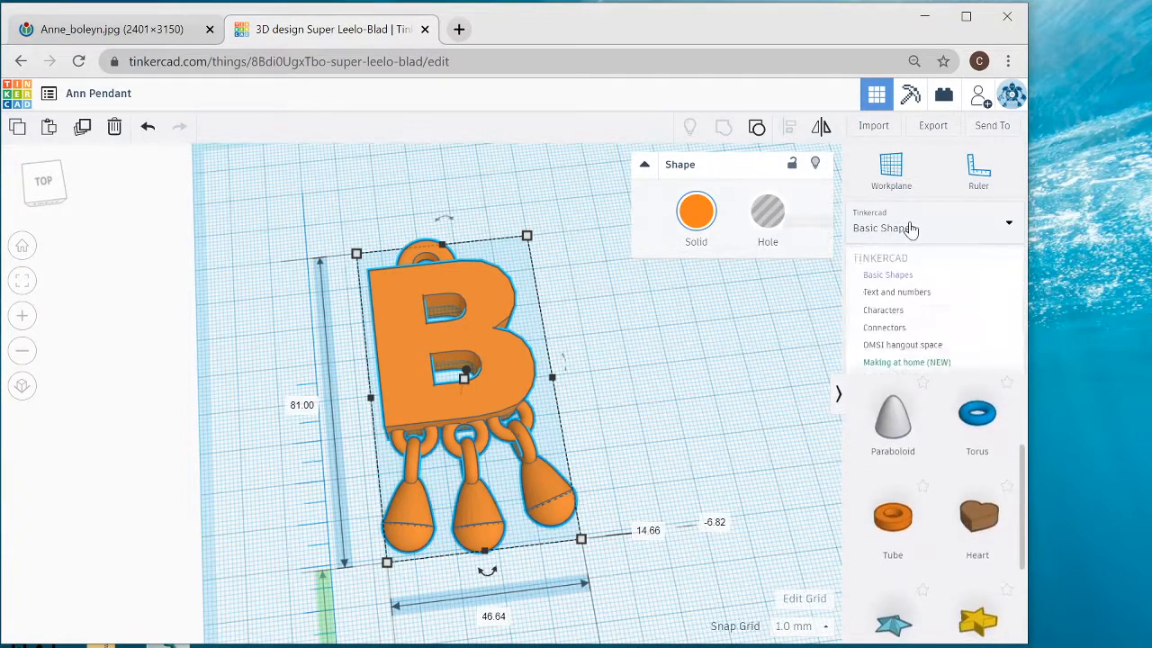
{"action": "left_click", "coordinate": [932, 295]}
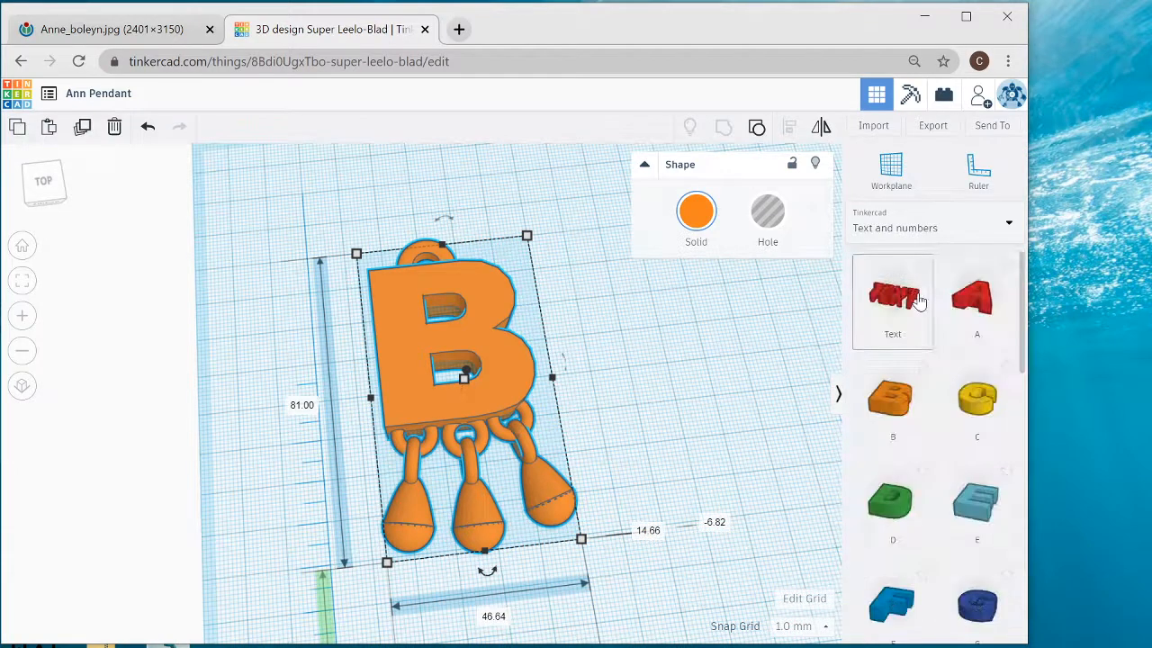
{"action": "scroll", "coordinate": [956, 328], "scroll_direction": "down", "scroll_amount": 5}
{"action": "scroll", "coordinate": [955, 328], "scroll_direction": "up", "scroll_amount": 3}
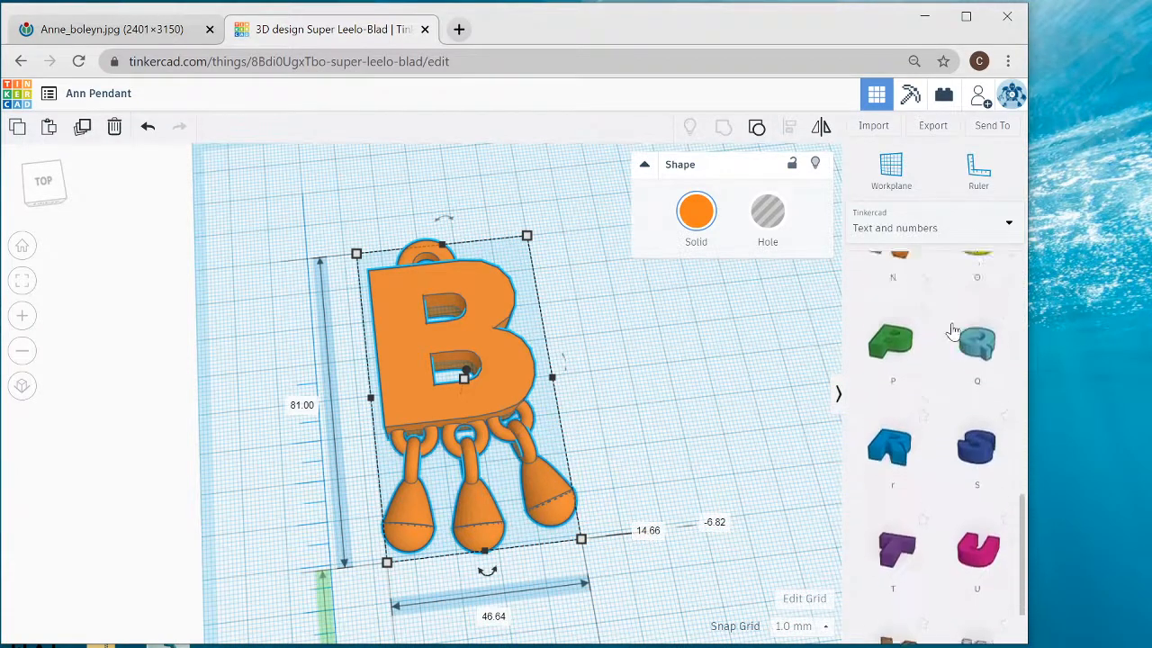
{"action": "scroll", "coordinate": [927, 260], "scroll_direction": "up", "scroll_amount": 1}
- Browse the first three pages of all Shape Generators and return to the Basic Shapes collection
{"action": "left_click", "coordinate": [911, 221]}
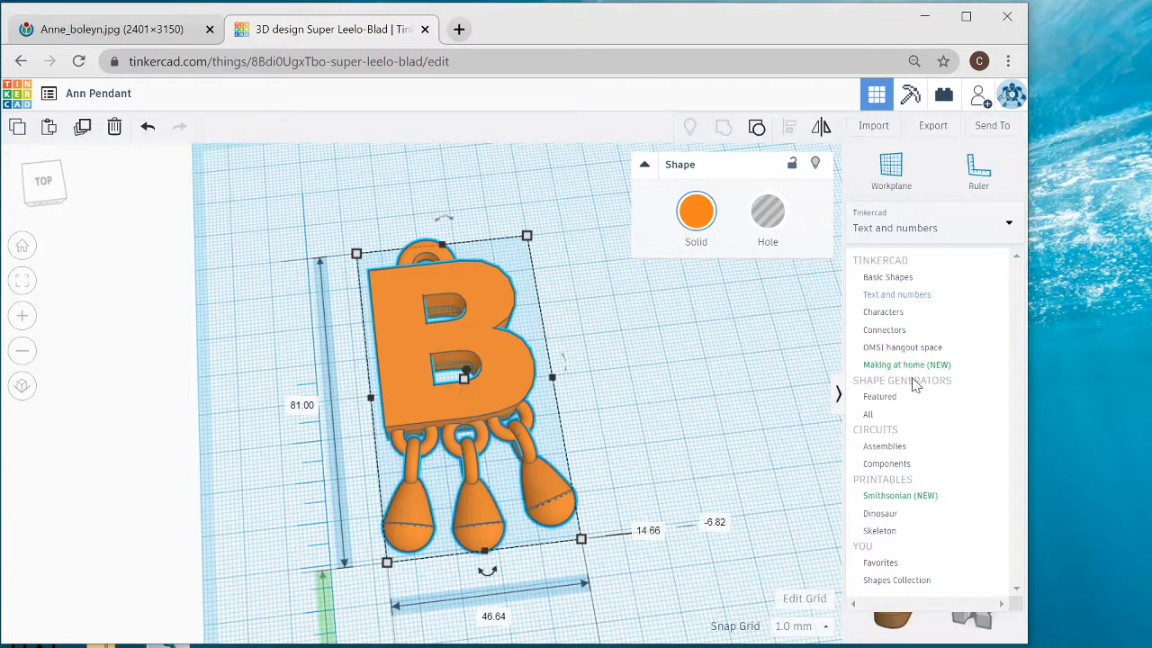
{"action": "left_click", "coordinate": [868, 417]}
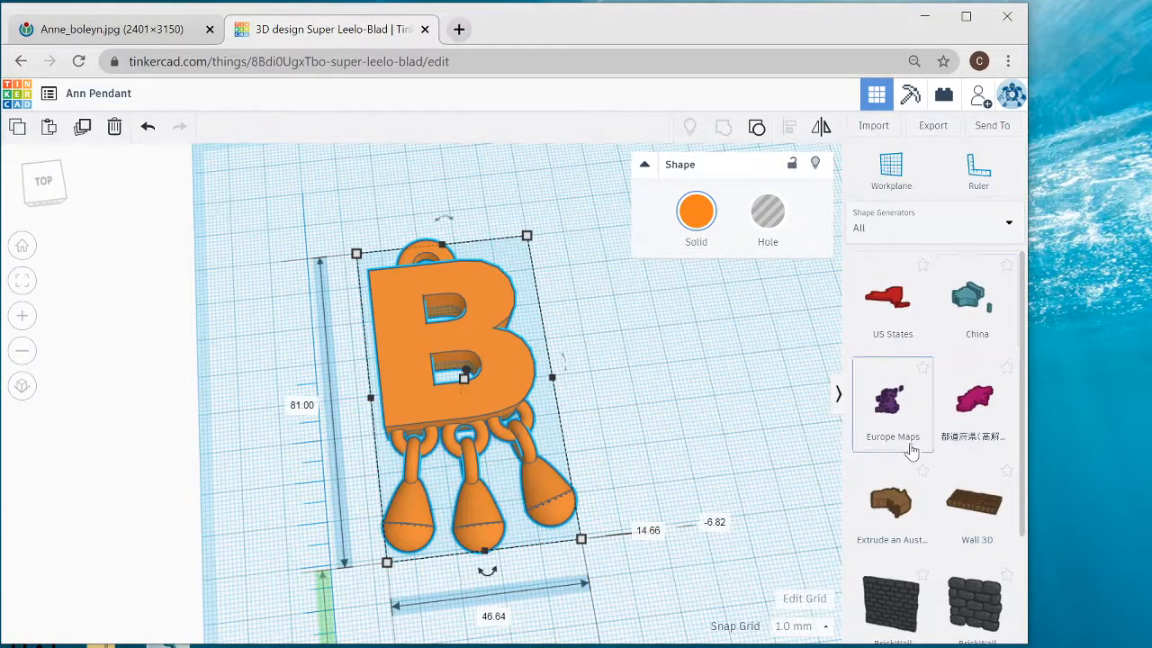
{"action": "scroll", "coordinate": [931, 524], "scroll_direction": "down", "scroll_amount": 3}
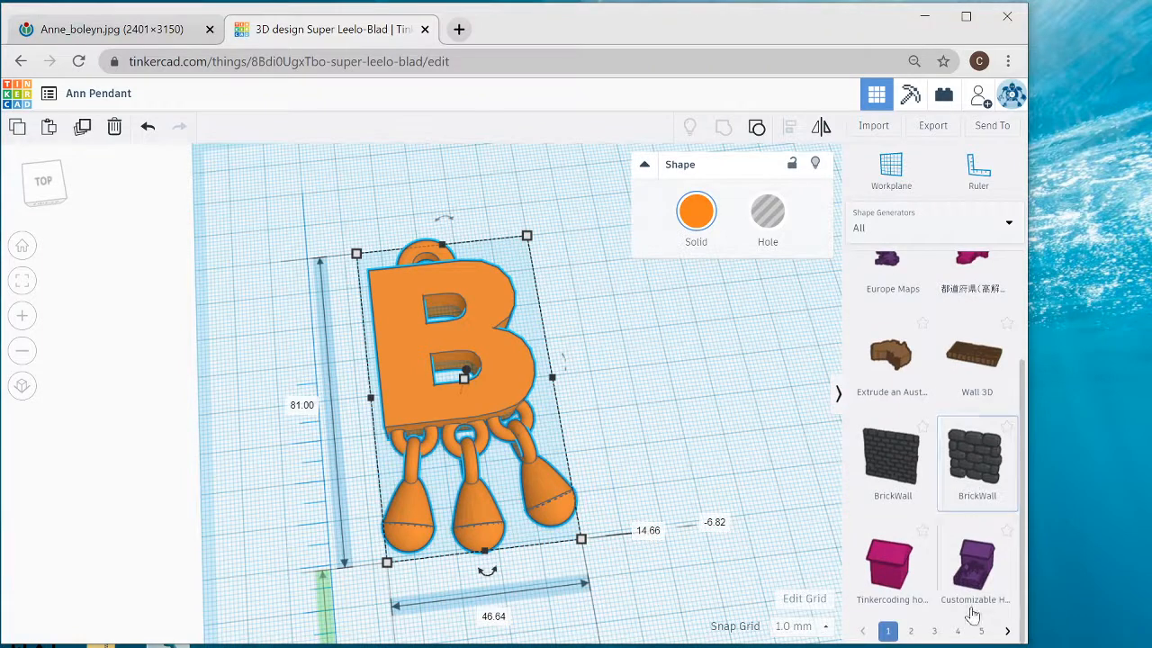
{"action": "left_click", "coordinate": [910, 631]}
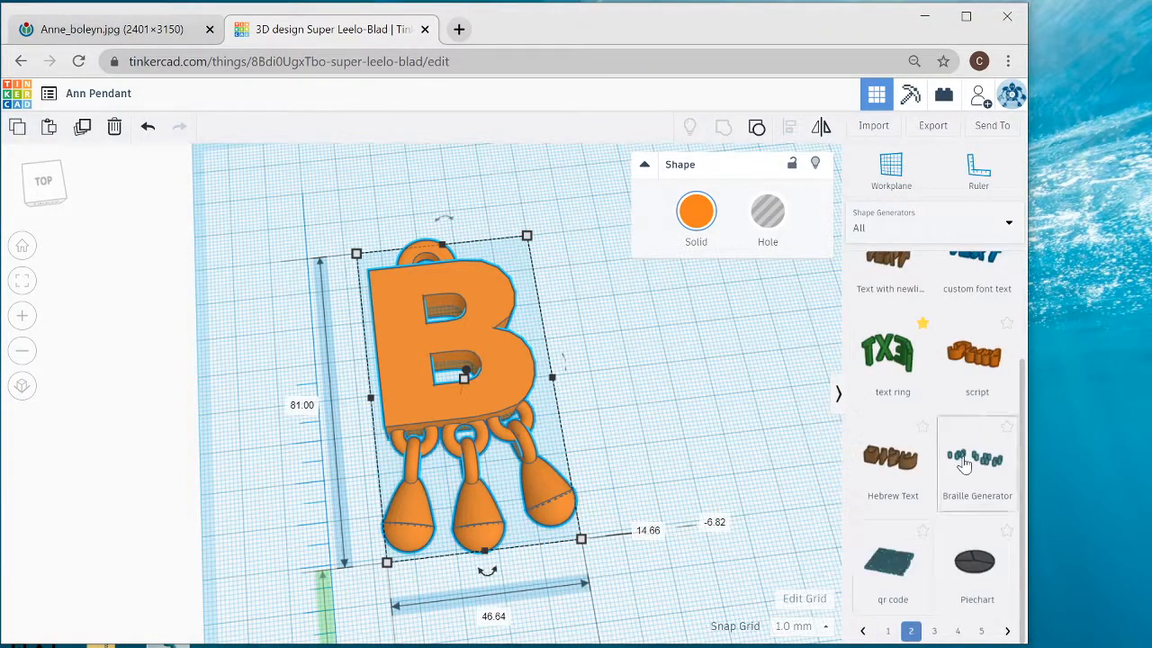
{"action": "scroll", "coordinate": [959, 467], "scroll_direction": "up", "scroll_amount": 1}
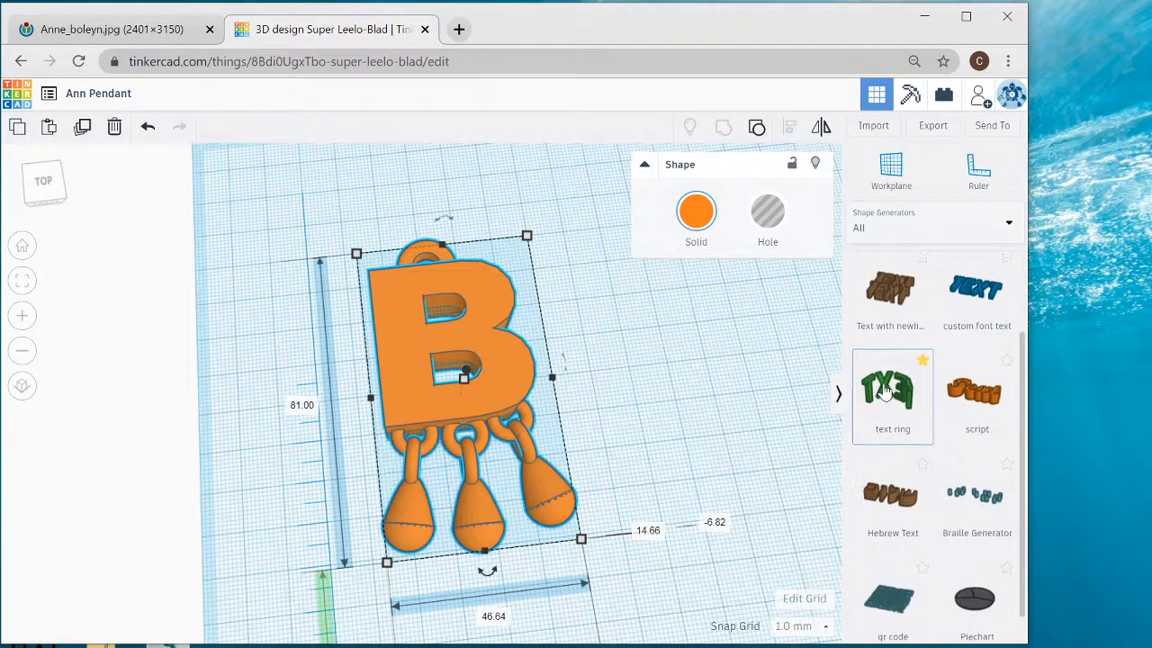
{"action": "scroll", "coordinate": [909, 414], "scroll_direction": "up", "scroll_amount": 3}
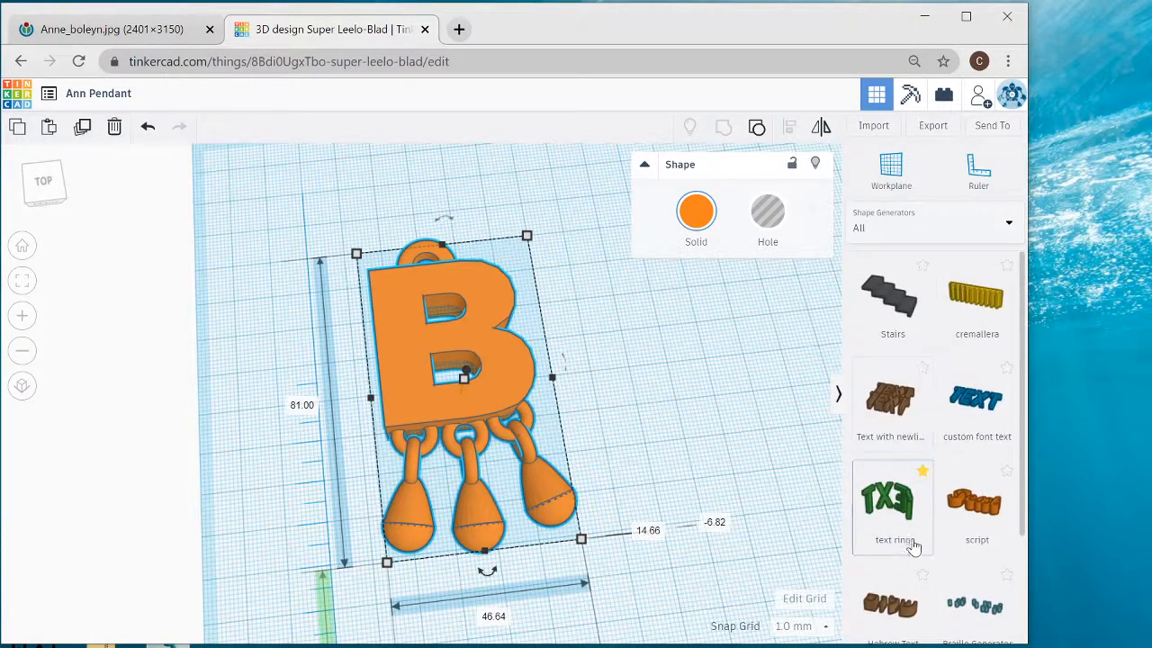
{"action": "scroll", "coordinate": [967, 527], "scroll_direction": "down", "scroll_amount": 4}
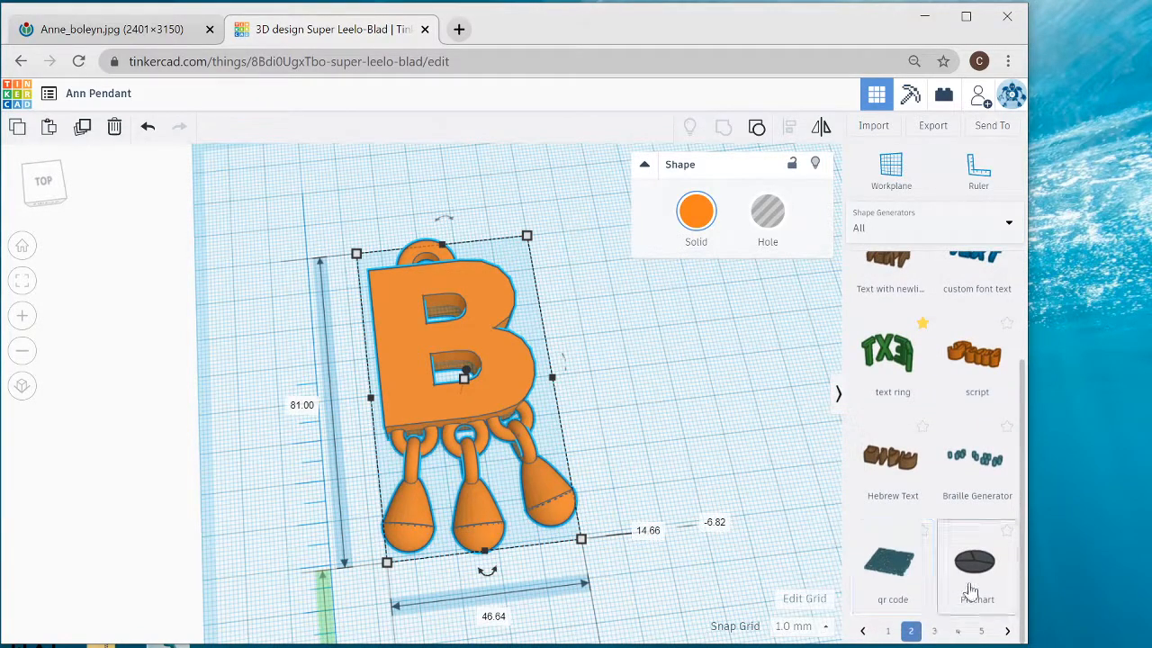
{"action": "left_click", "coordinate": [936, 633]}
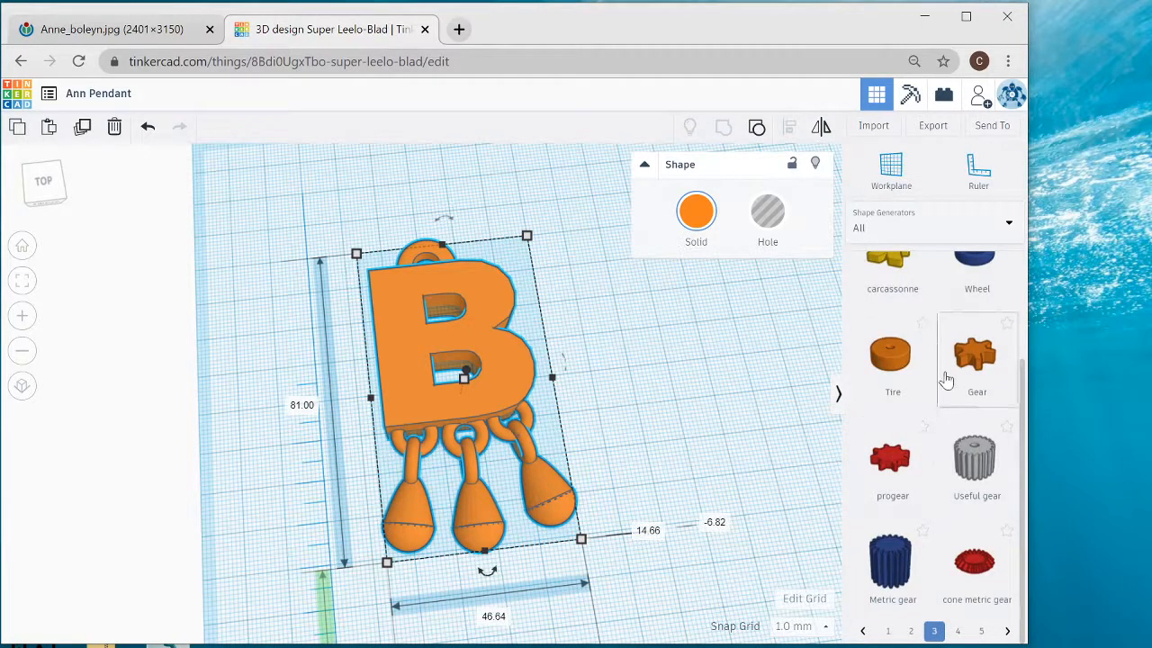
{"action": "scroll", "coordinate": [946, 398], "scroll_direction": "up", "scroll_amount": 1}
{"action": "scroll", "coordinate": [946, 404], "scroll_direction": "up", "scroll_amount": 1}
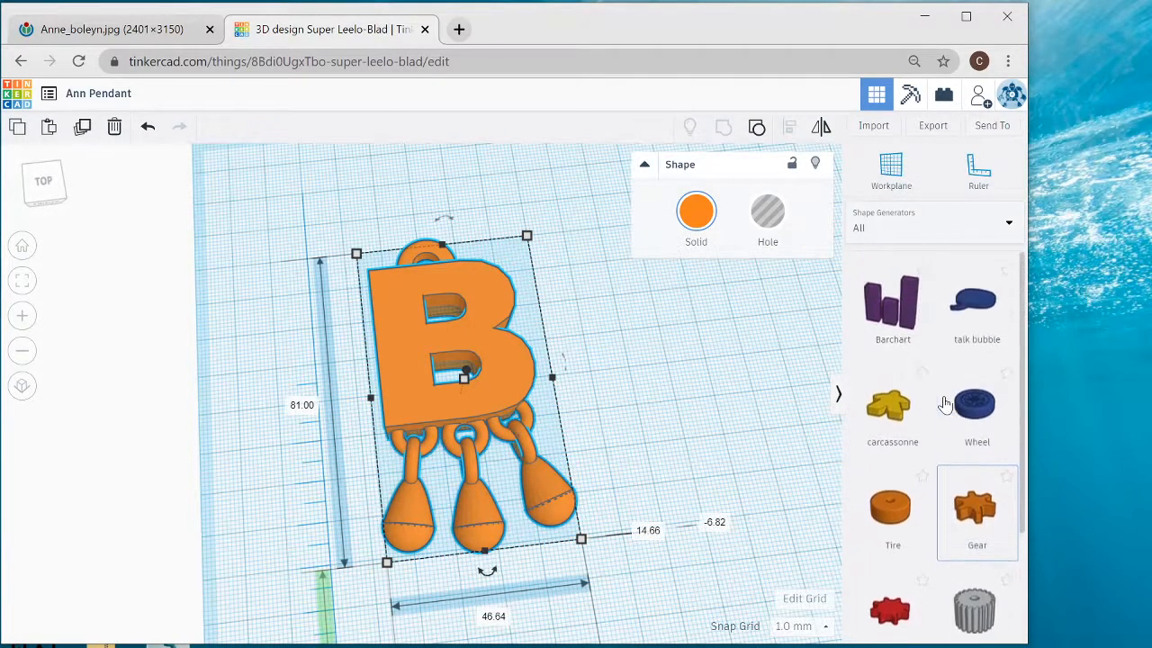
{"action": "scroll", "coordinate": [946, 404], "scroll_direction": "down", "scroll_amount": 2}
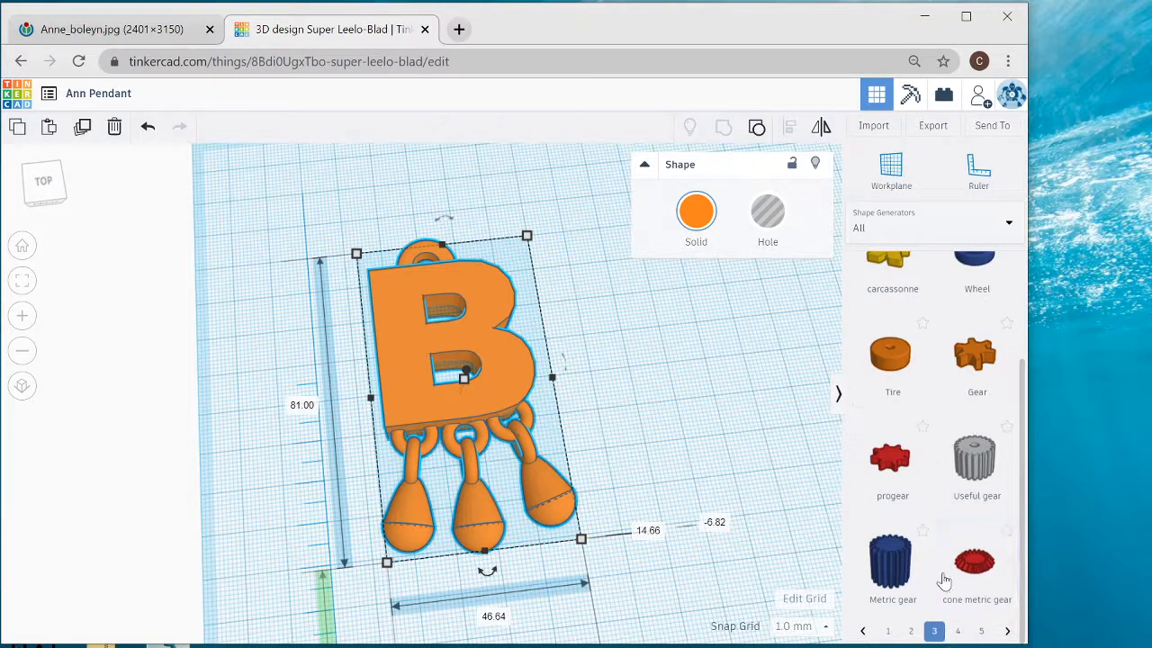
{"action": "left_click", "coordinate": [927, 241]}
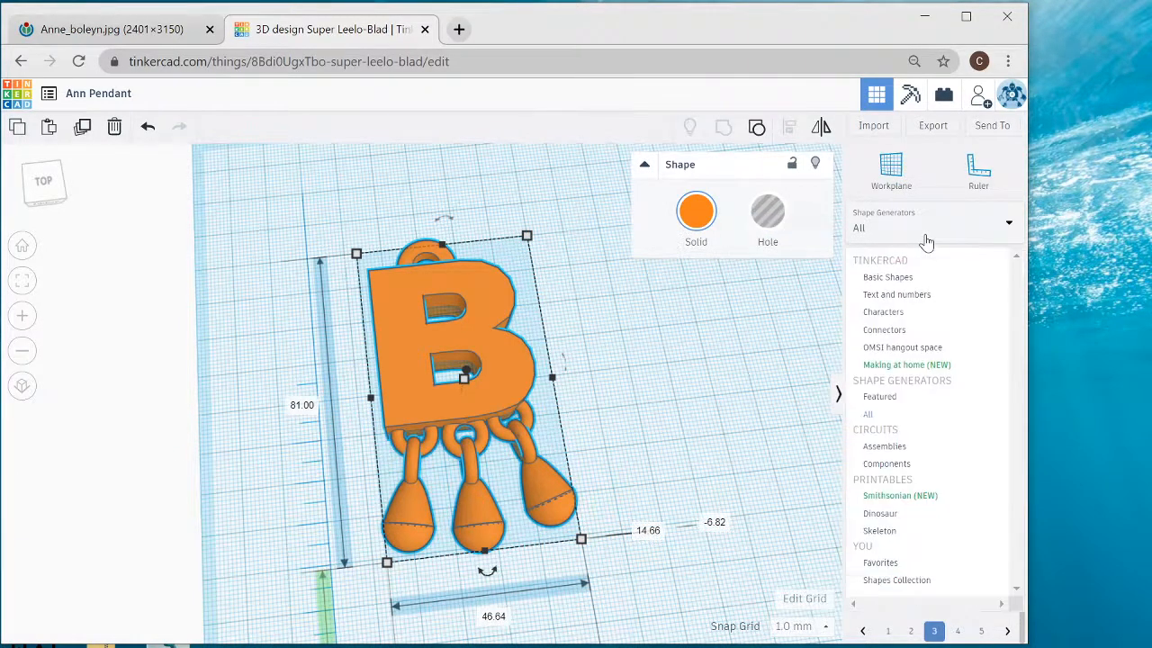
{"action": "left_click", "coordinate": [888, 277]}
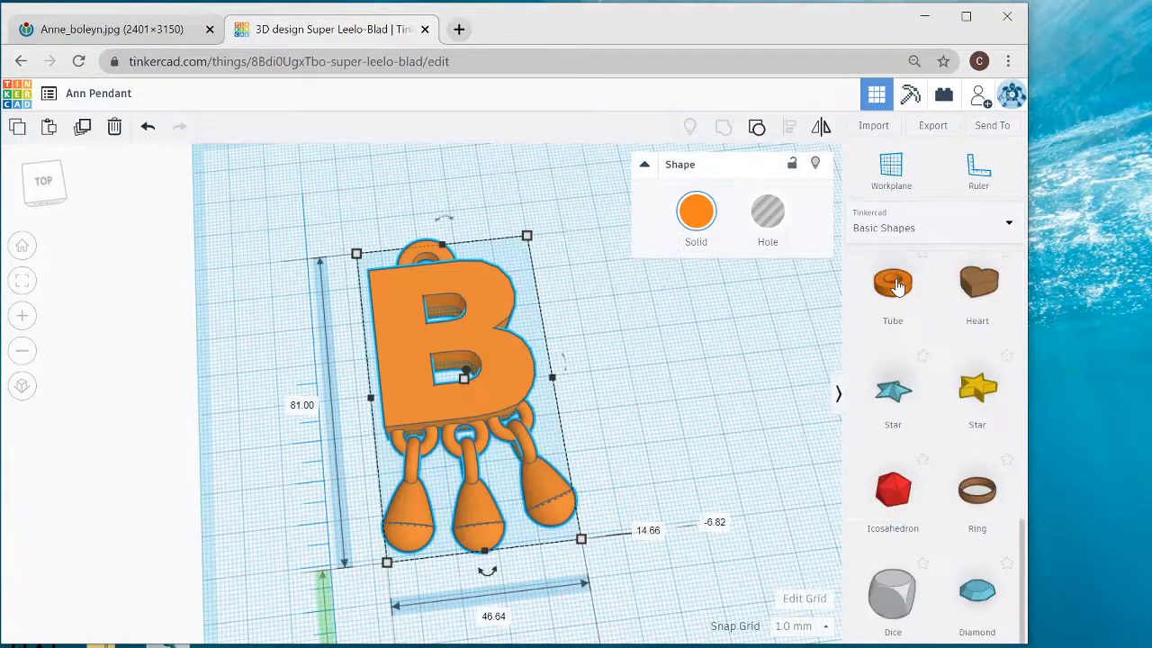
- Export the selected pendant as an STL file for 3D printing
{"action": "right_click_drag", "start_coordinate": [720, 455], "coordinate": [692, 452]}
{"action": "scroll", "coordinate": [691, 453], "scroll_direction": "down", "scroll_amount": 3}
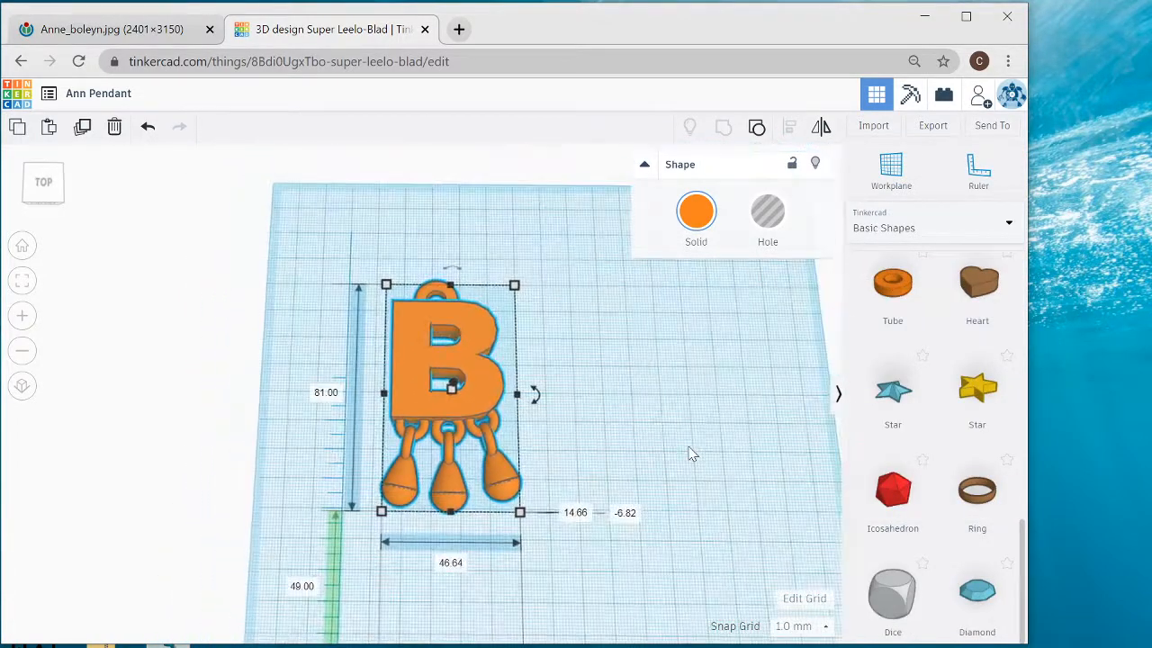
{"action": "left_click", "coordinate": [927, 132]}
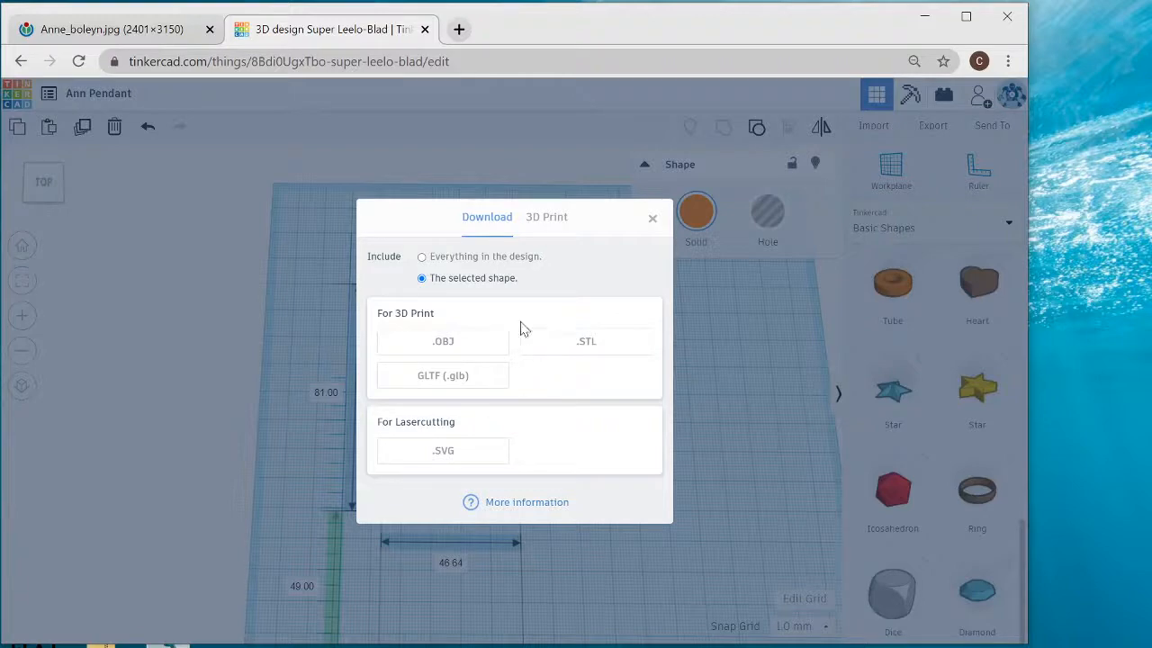
{"action": "left_click", "coordinate": [585, 343]}
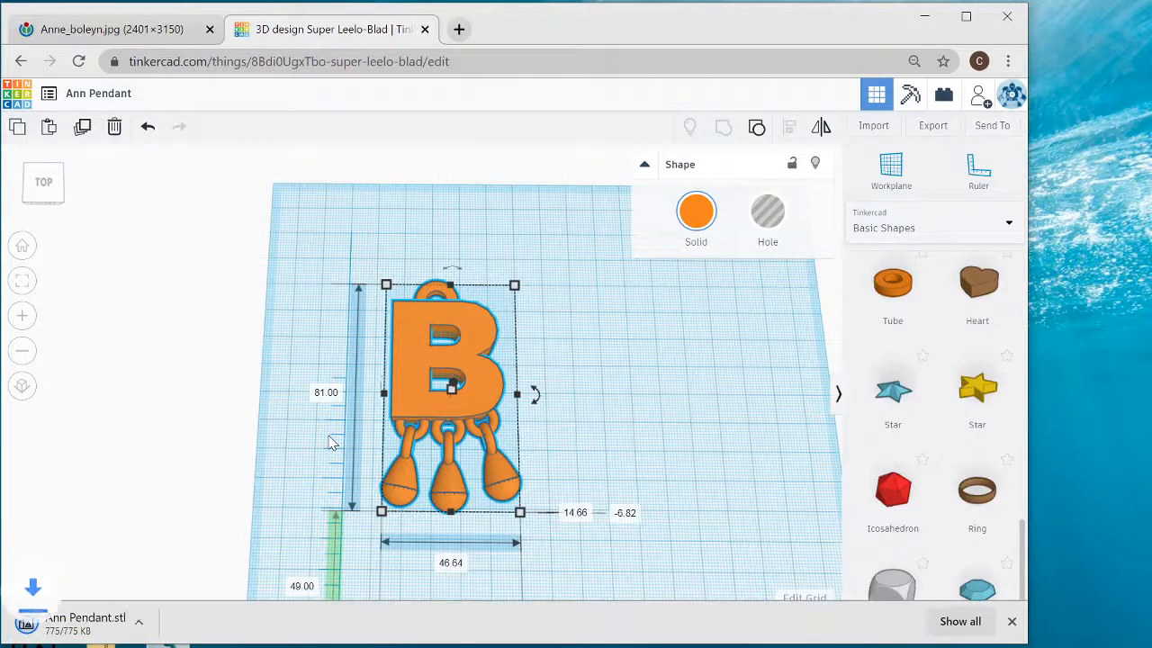
- Locate the downloaded Ann Pendant.stl in the Downloads folder and minimise the folder window
{"action": "right_click", "coordinate": [104, 621]}
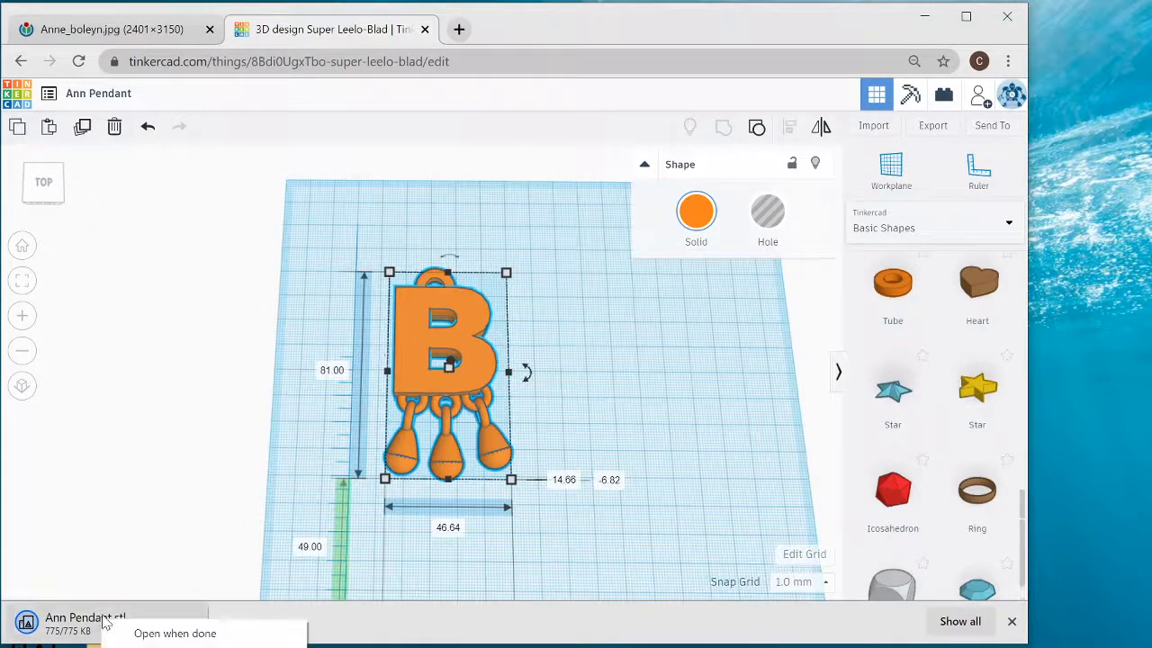
{"action": "left_click", "coordinate": [149, 582]}
{"action": "right_click", "coordinate": [106, 621]}
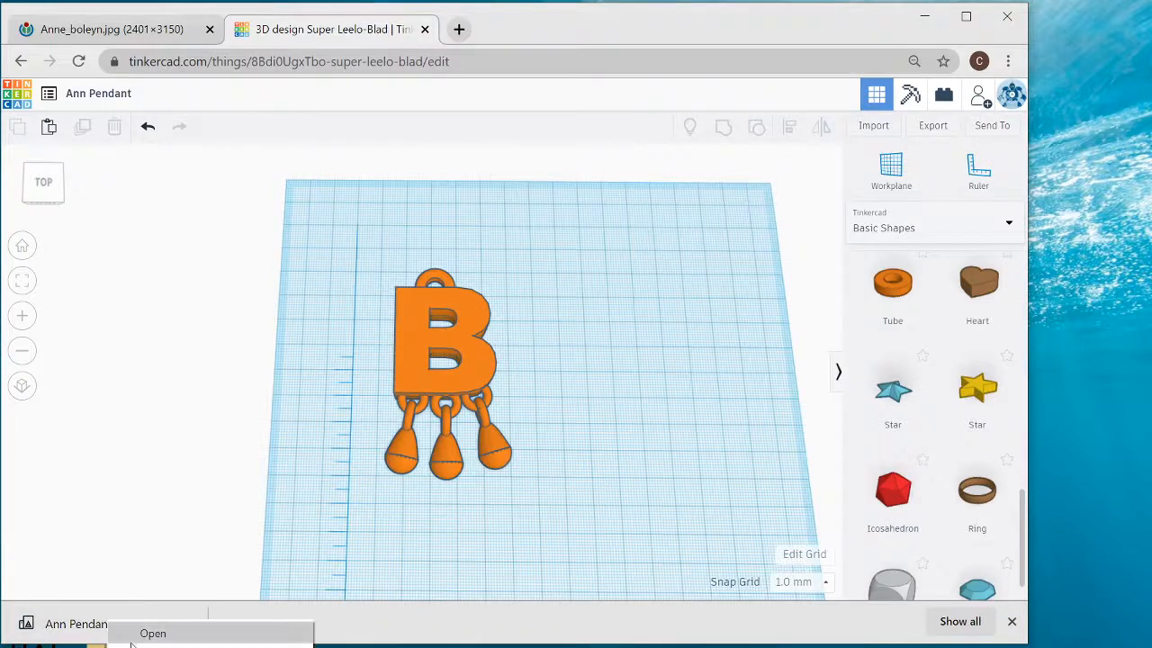
{"action": "left_click", "coordinate": [153, 634]}
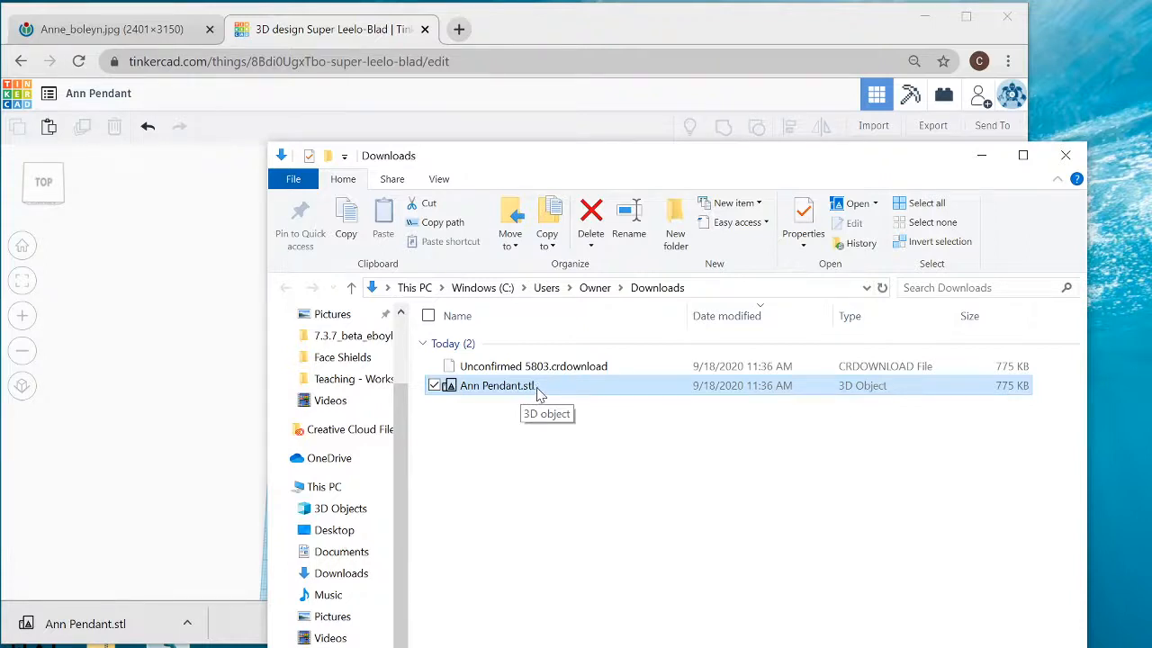
{"action": "left_click", "coordinate": [982, 158]}
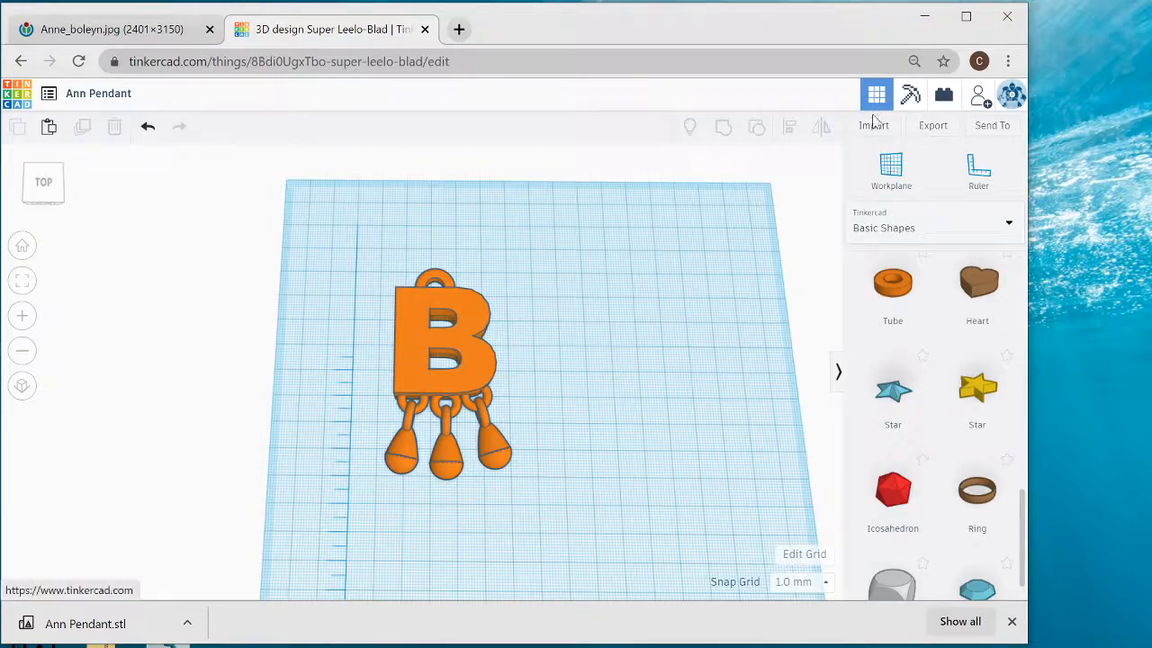
{"action": "key", "text": "alt+Tab"}
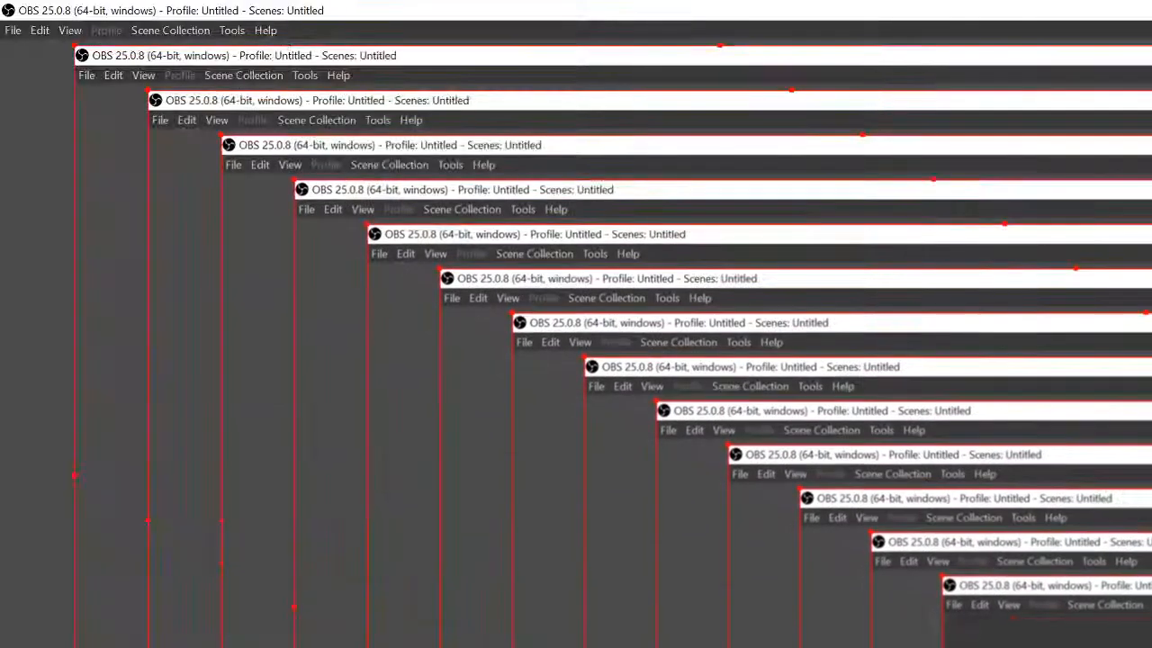